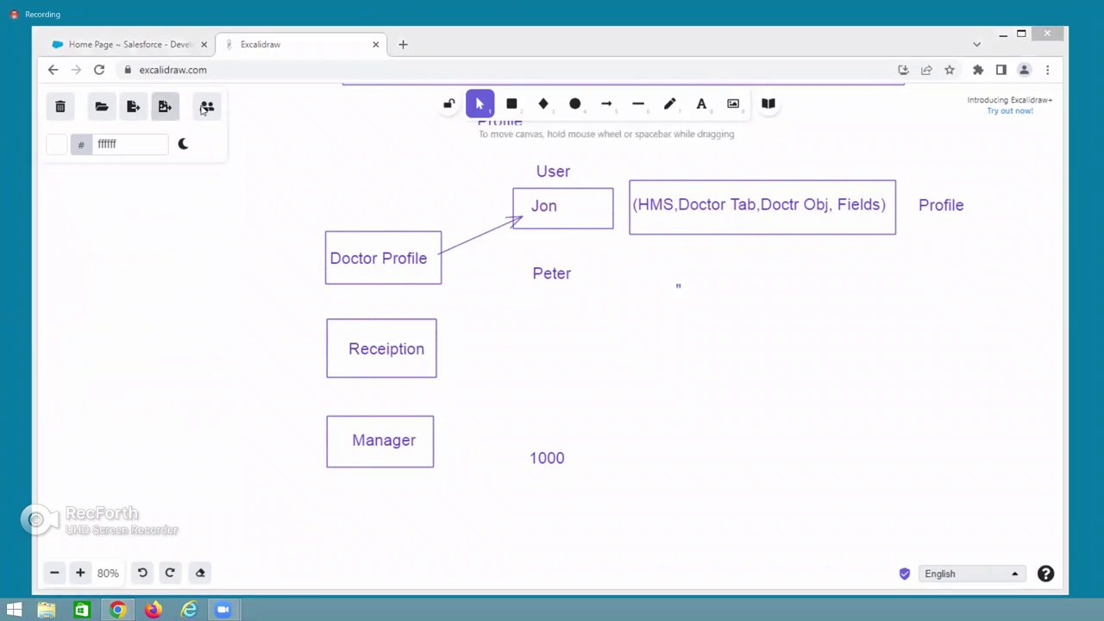
Switch from the Excalidraw sketch back to Salesforce and open Setup.
click(125, 44)
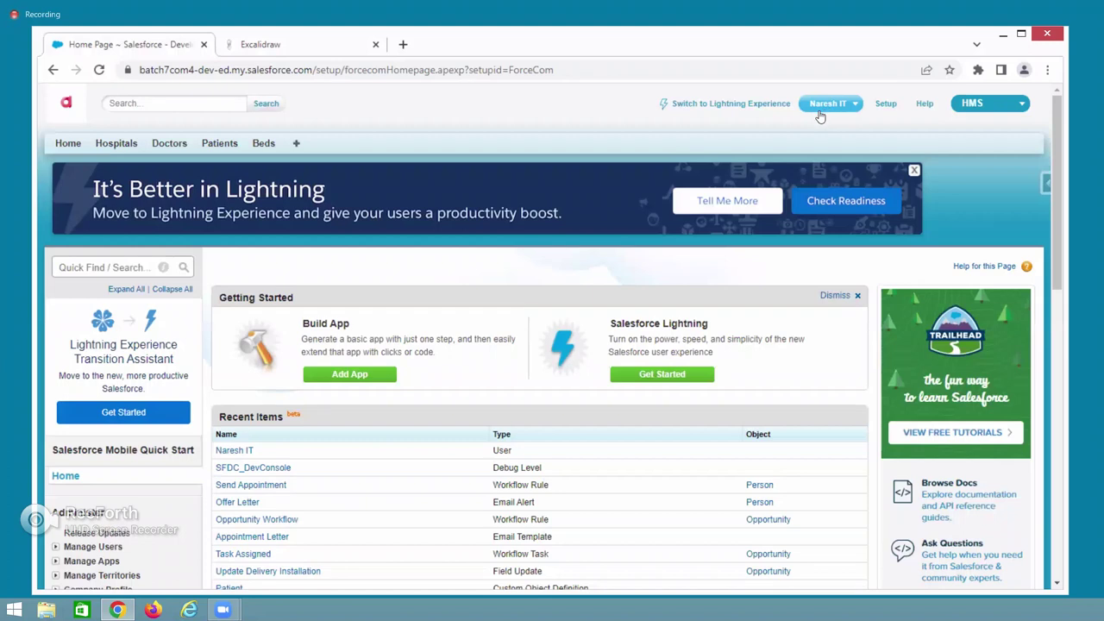
click(886, 104)
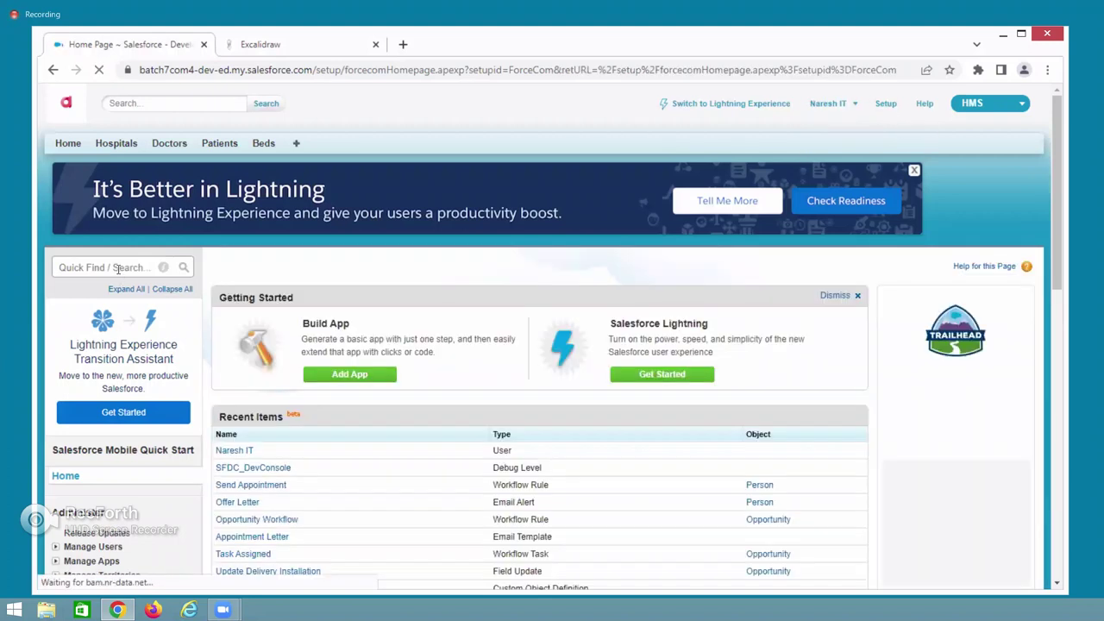
Open the administrator user's detail record and point out its Profile field.
click(232, 452)
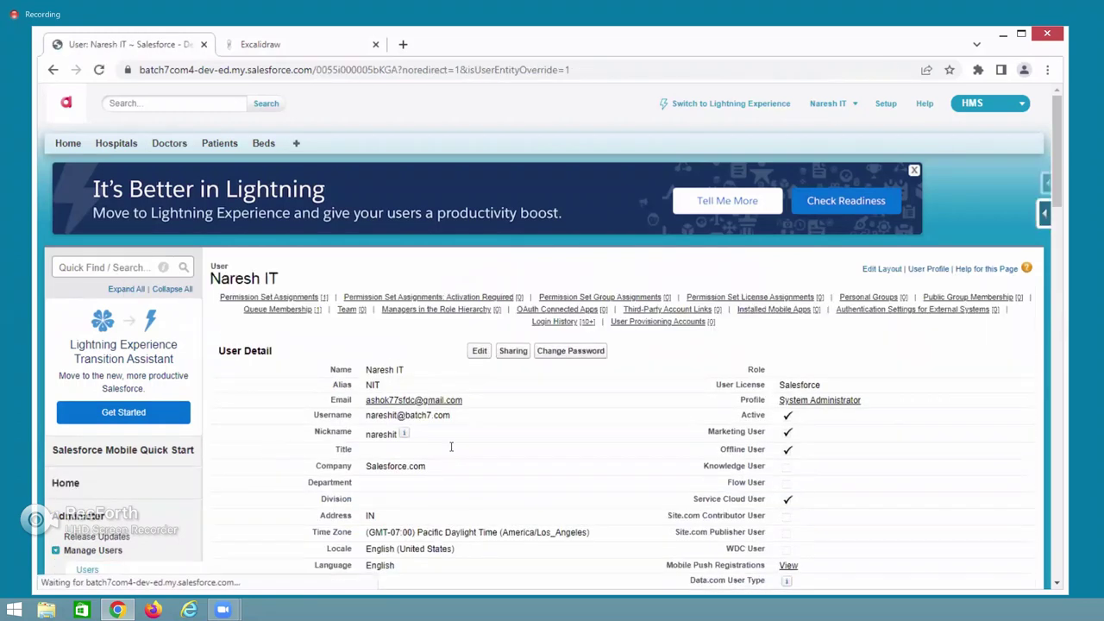
mouse_move(868, 403)
mouse_down()
mouse_move(759, 402)
mouse_move(866, 404)
mouse_up()
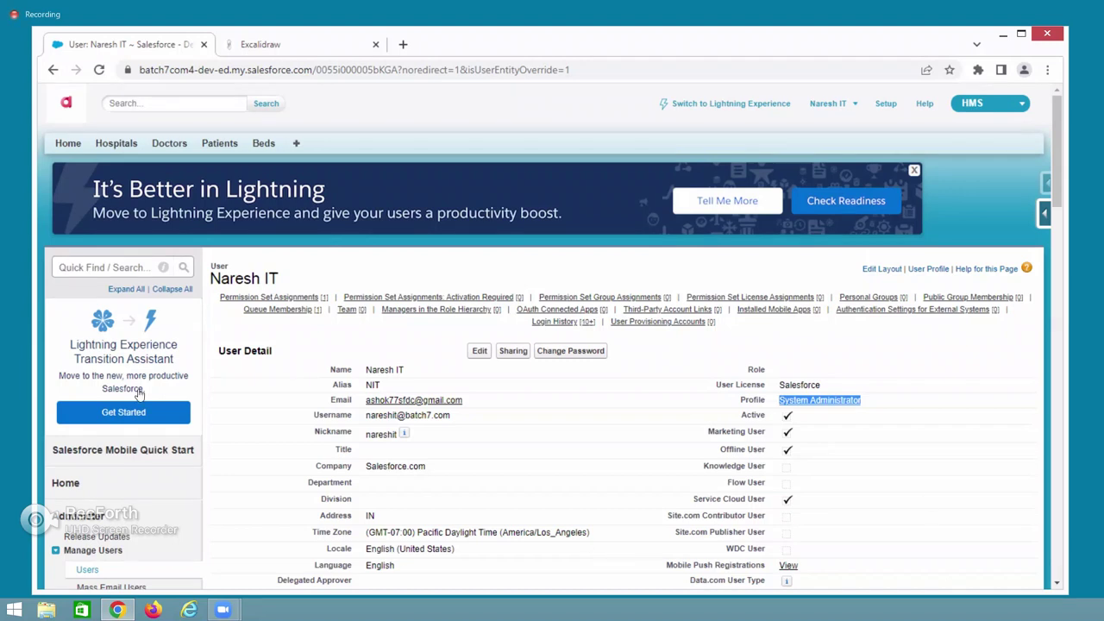
Search Setup Quick Find for 'users' and open the Users list.
click(121, 270)
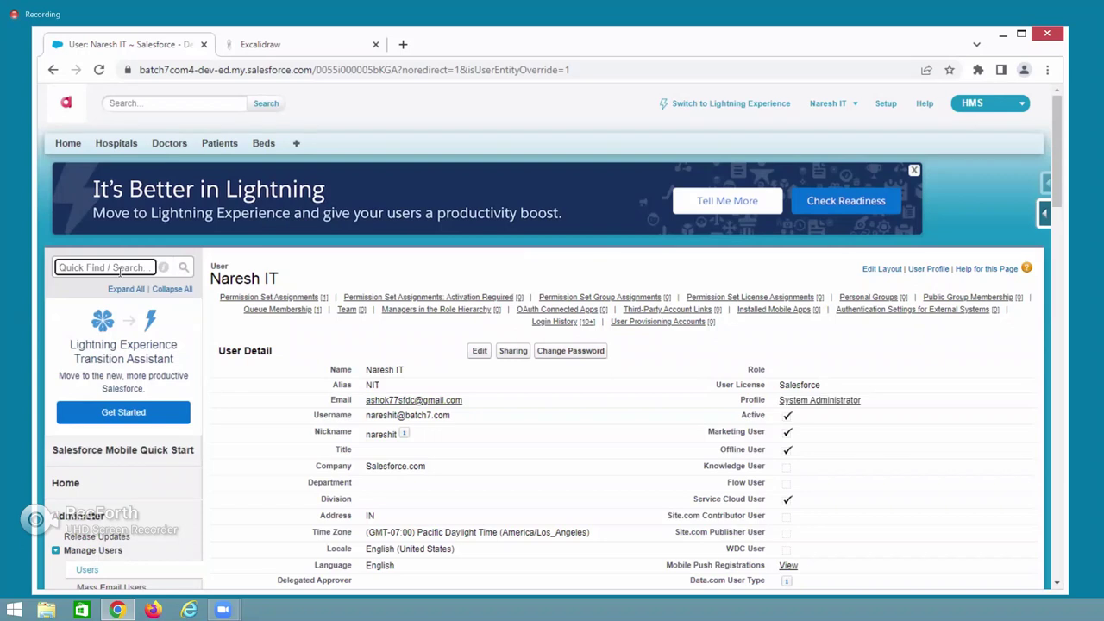
text(users)
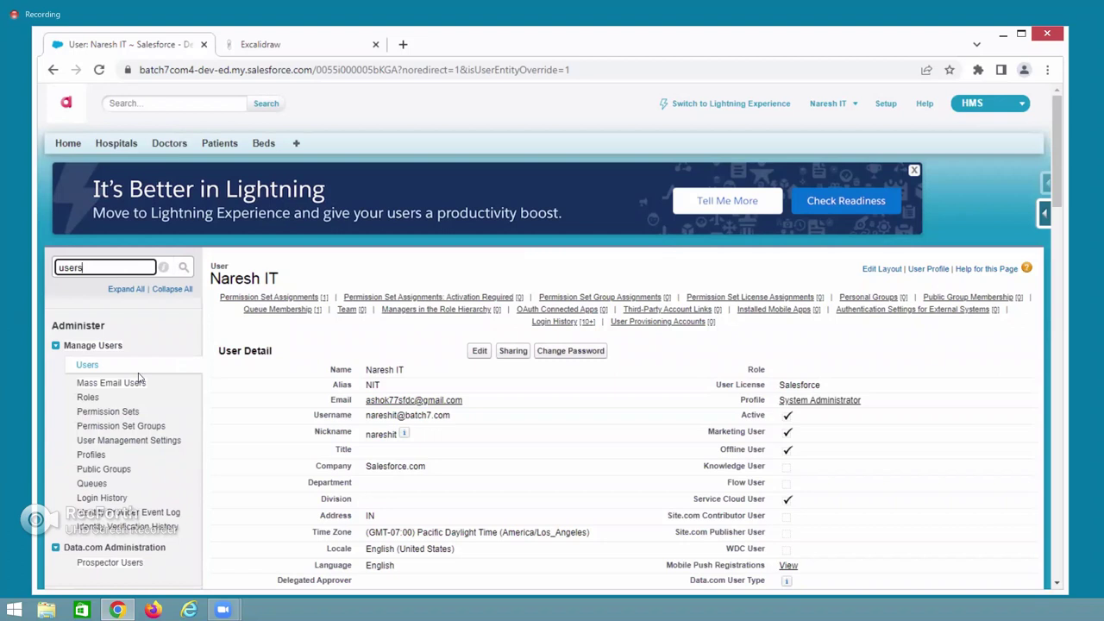
click(88, 367)
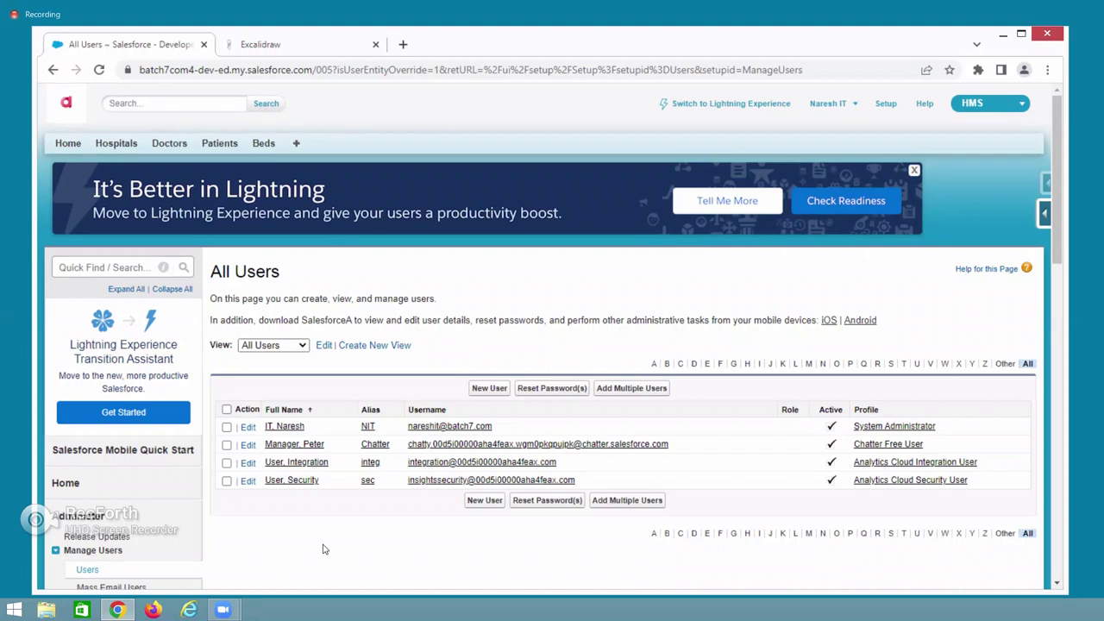
Start a new user and browse the default profile list, leaving Force.com - Free User selected.
click(491, 389)
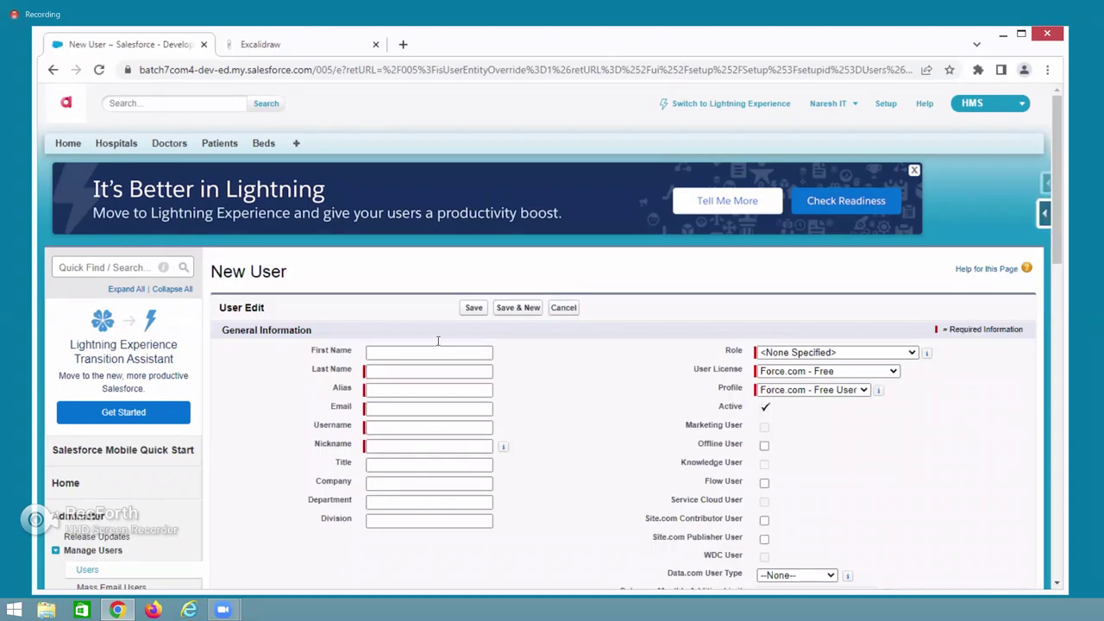
double_click(729, 387)
click(803, 389)
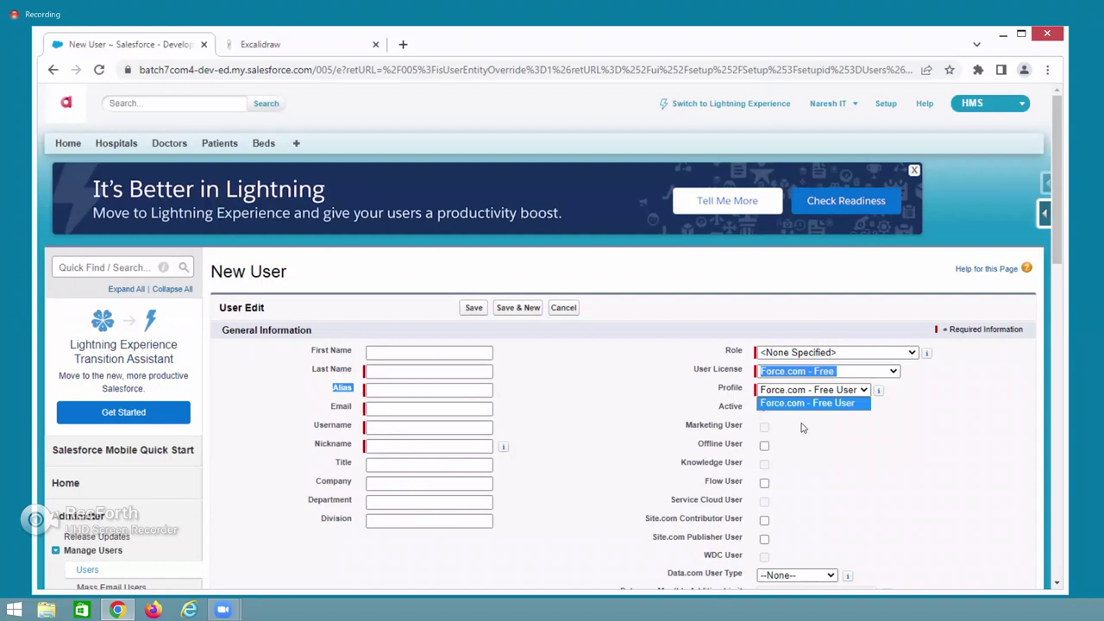
click(785, 404)
click(725, 354)
double_click(739, 349)
click(738, 348)
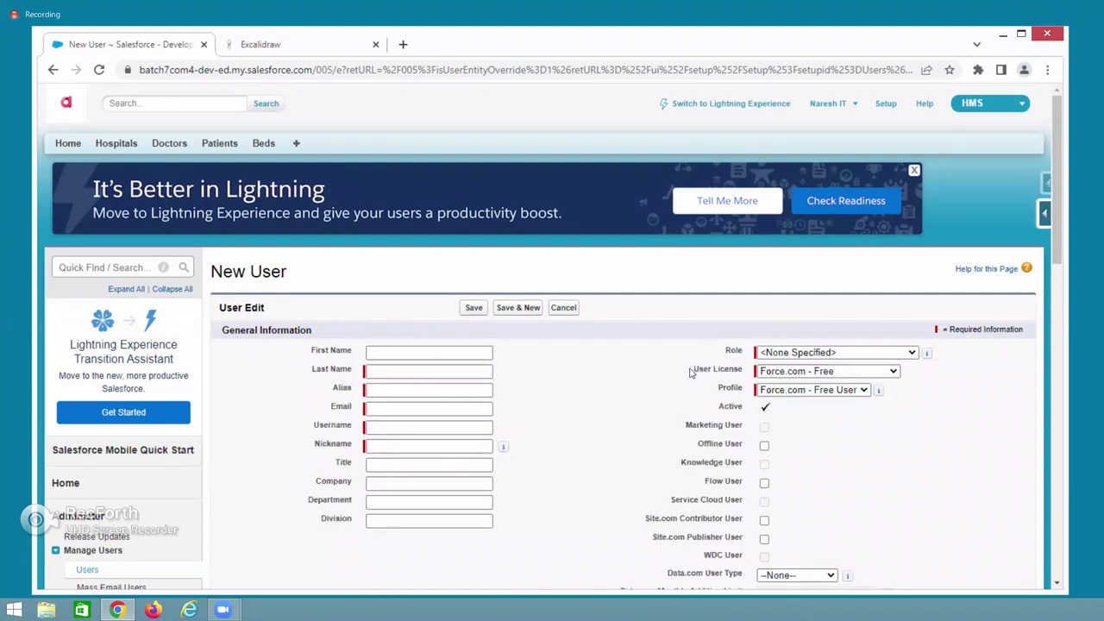
Change the User License to Salesforce and review the profiles it offers.
drag(693, 371, 742, 377)
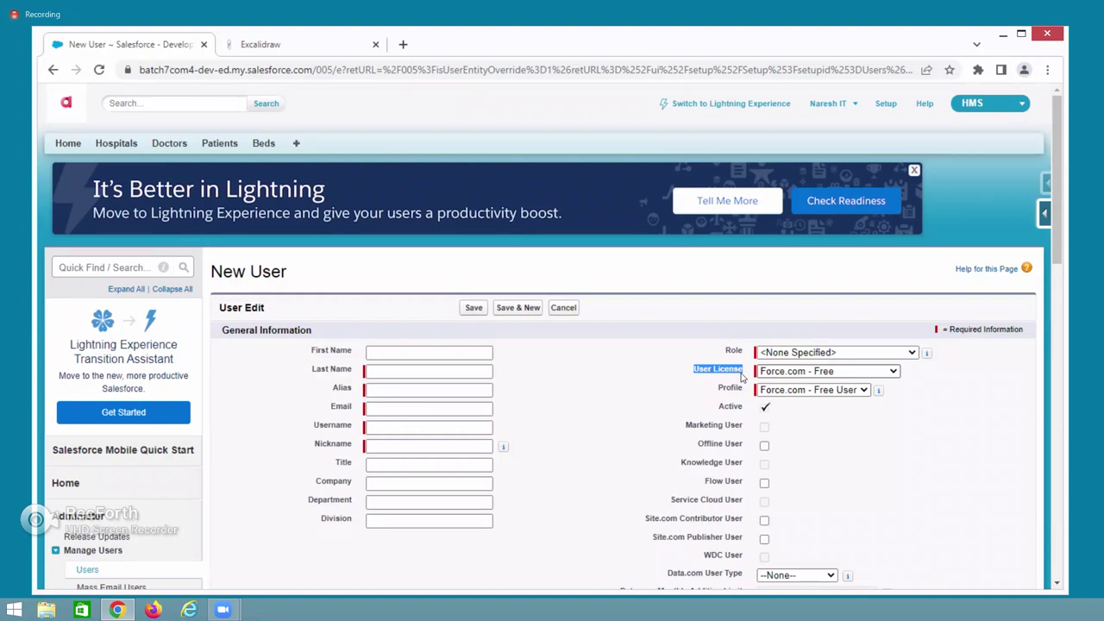
click(784, 375)
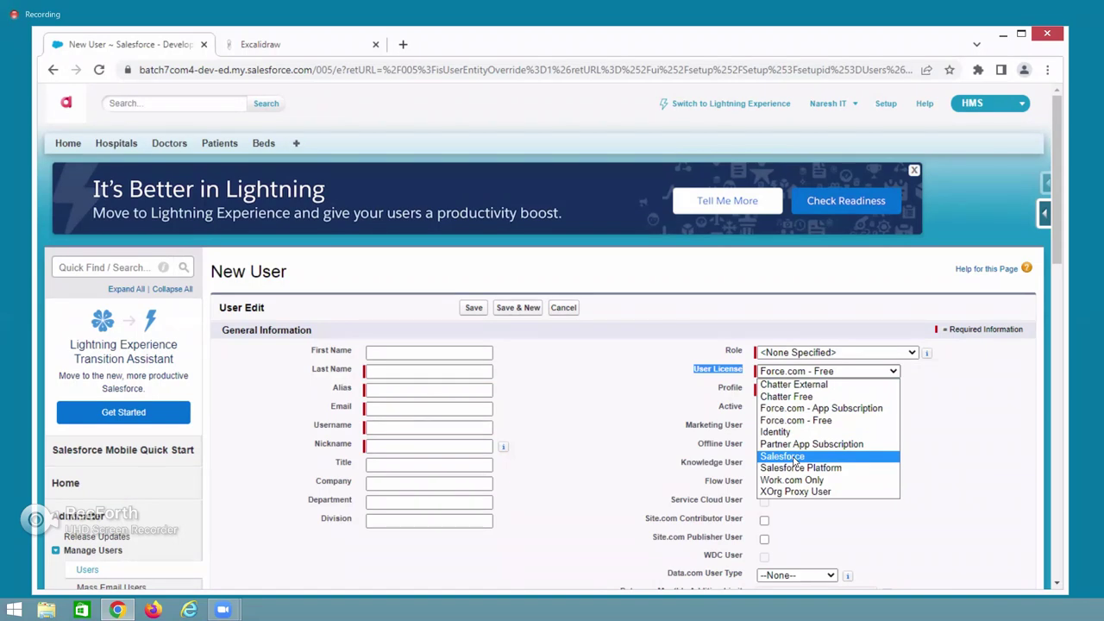
click(793, 457)
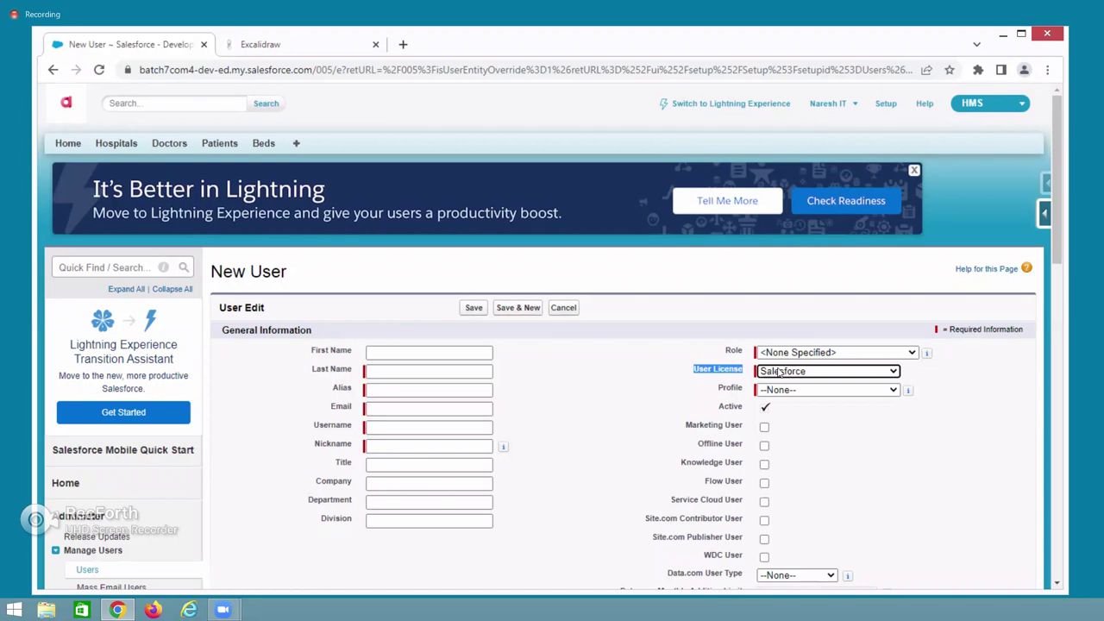
click(778, 391)
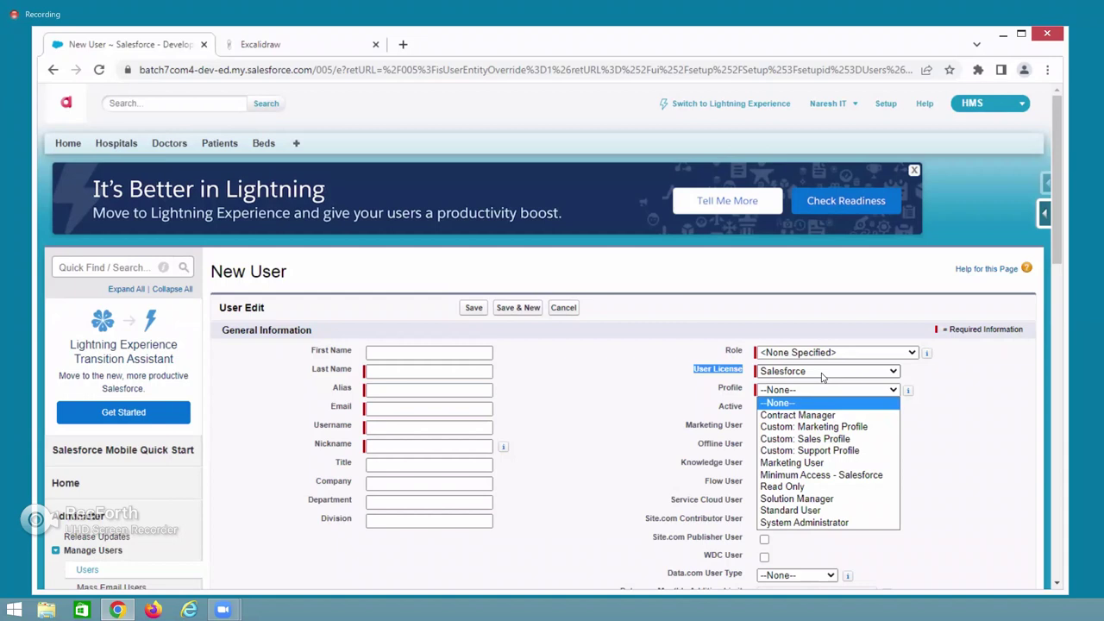
Duplicate the New User tab and open the Profiles list via Quick Find 'profile'.
right_click(130, 49)
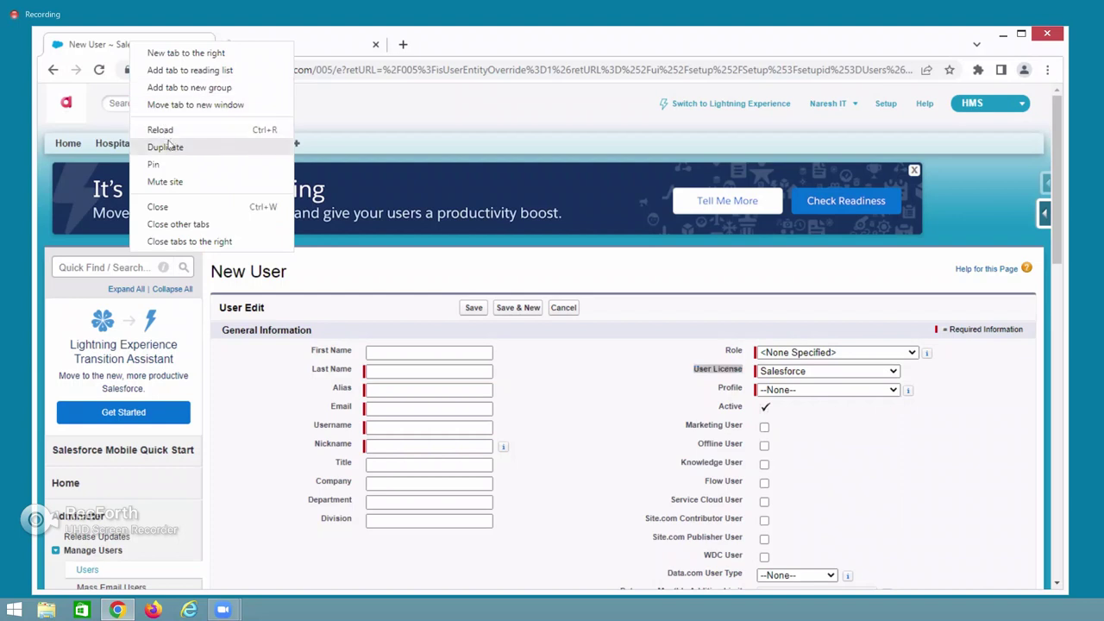
key(Escape)
click(108, 267)
text(pro)
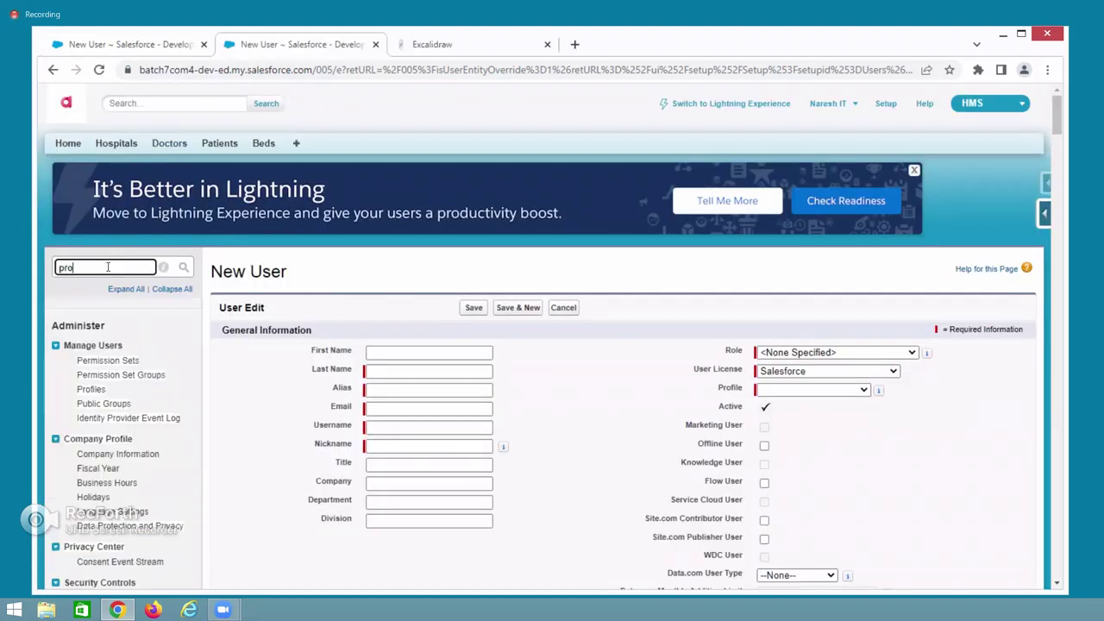
text(file)
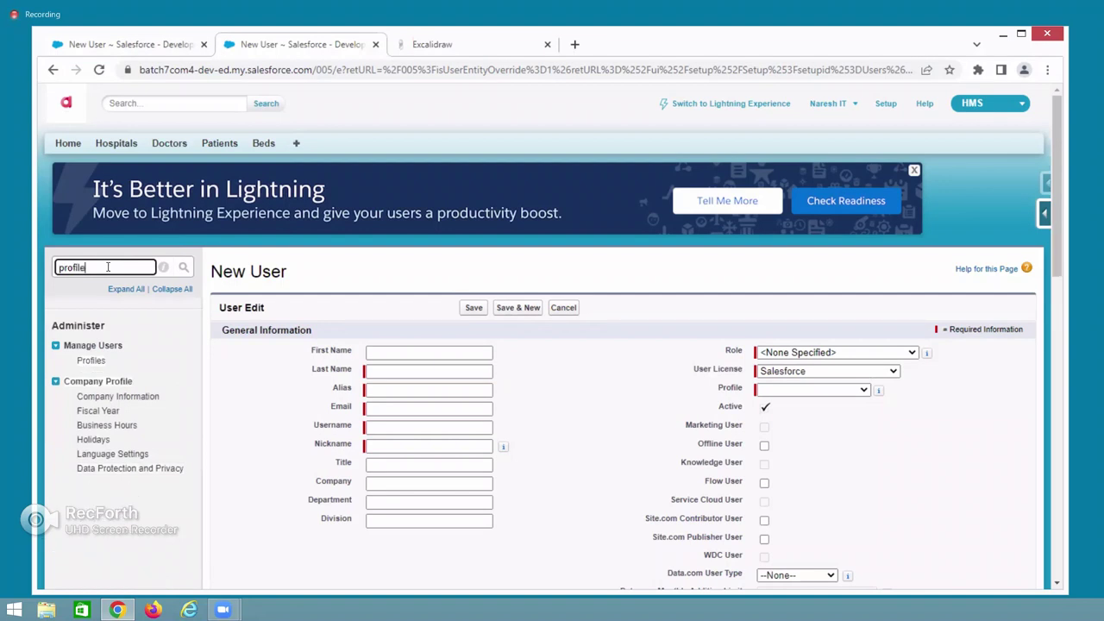
click(93, 362)
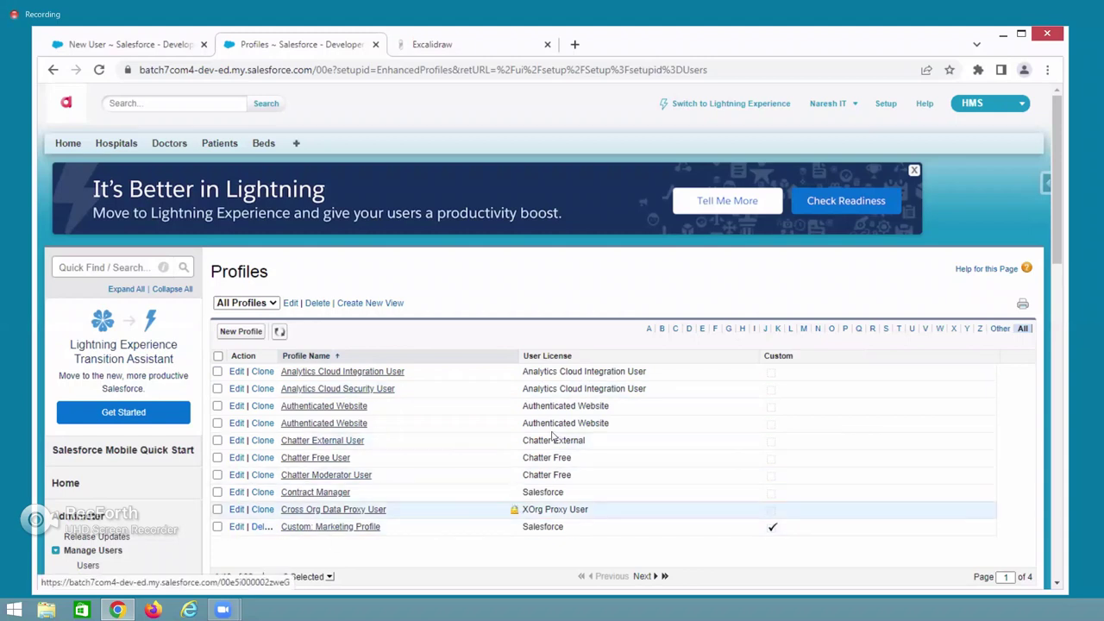
Start a new cloned profile, then return the first tab to the All Users list.
click(241, 332)
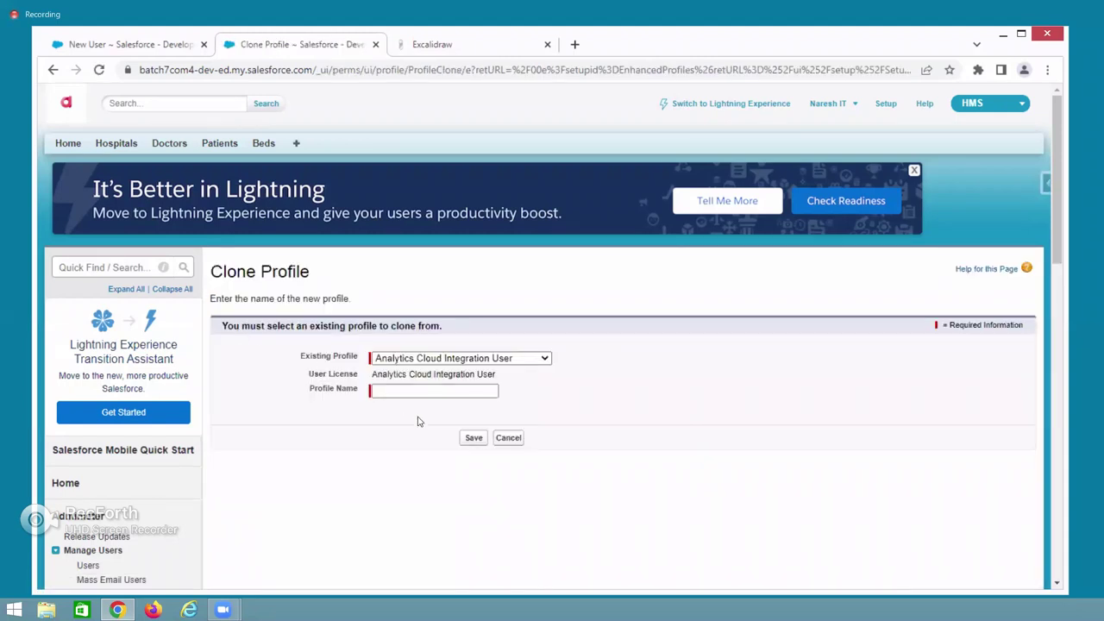
drag(299, 362, 353, 355)
click(349, 354)
click(158, 49)
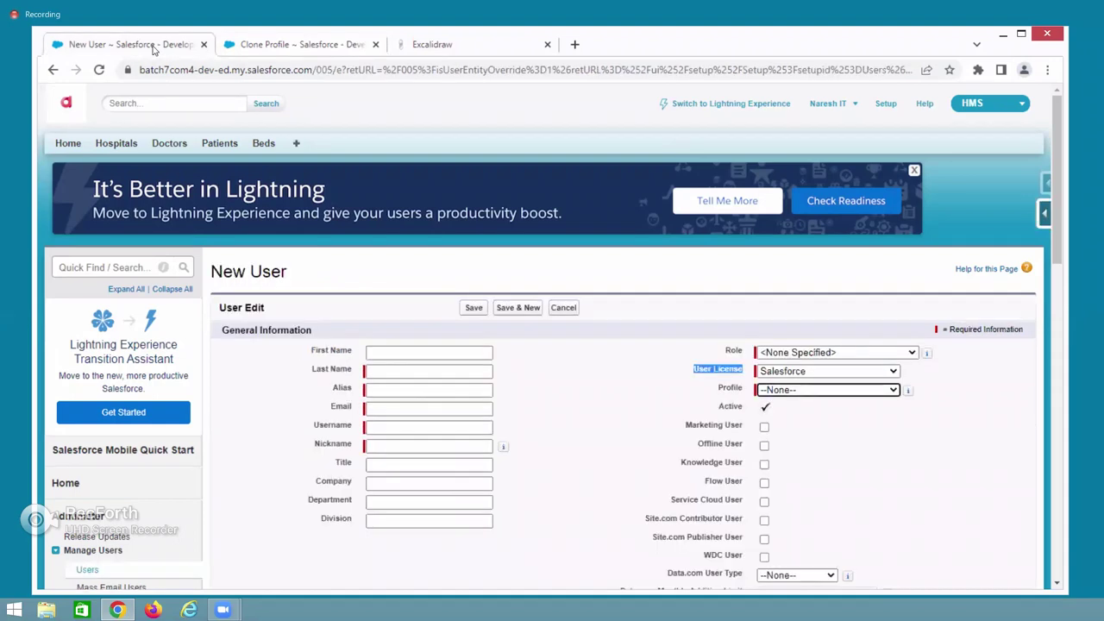
click(52, 71)
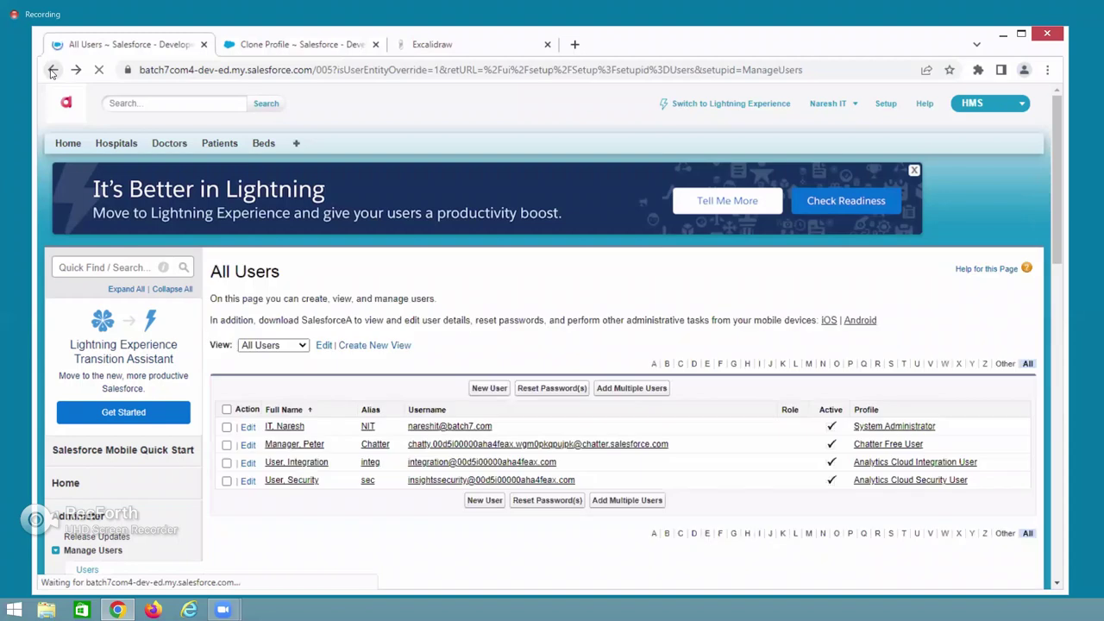
click(881, 432)
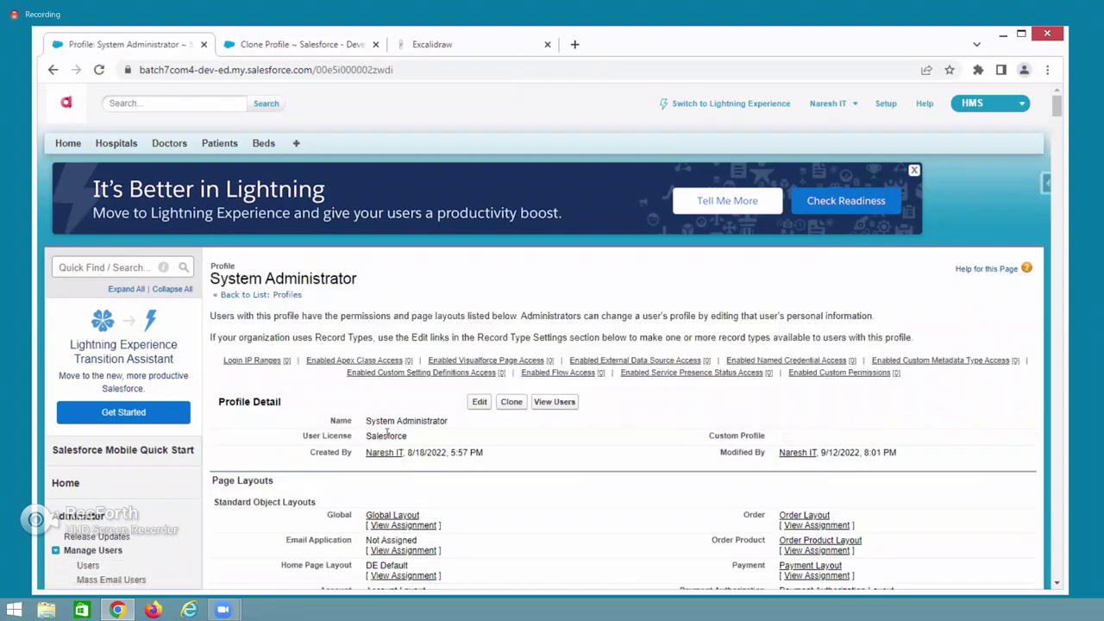
scroll(387, 431, down, 2)
drag(218, 258, 294, 257)
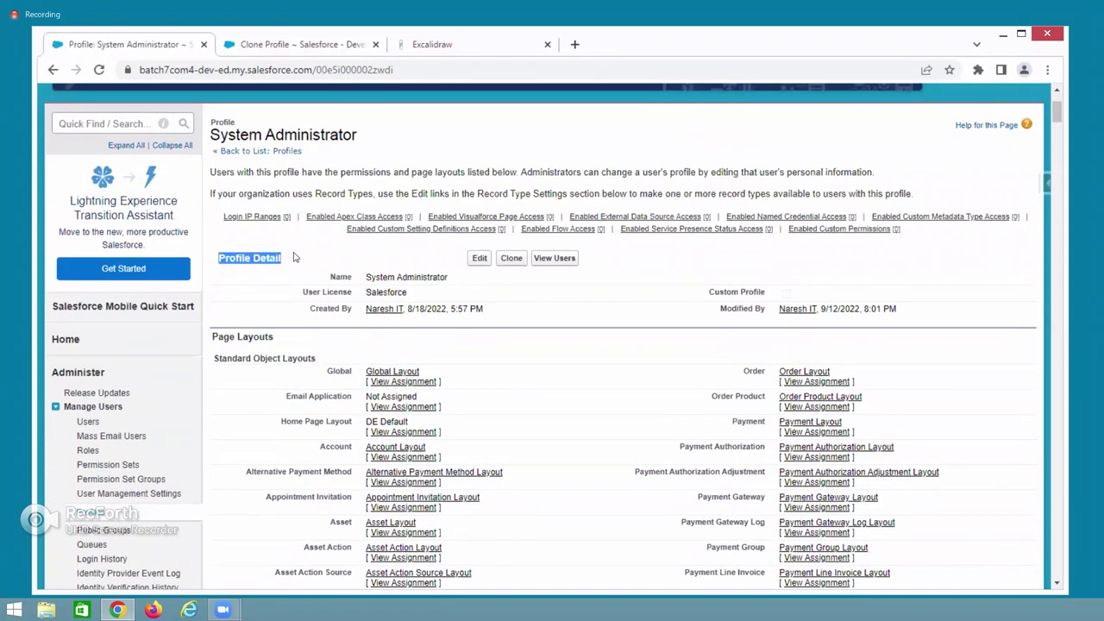
triple_click(237, 337)
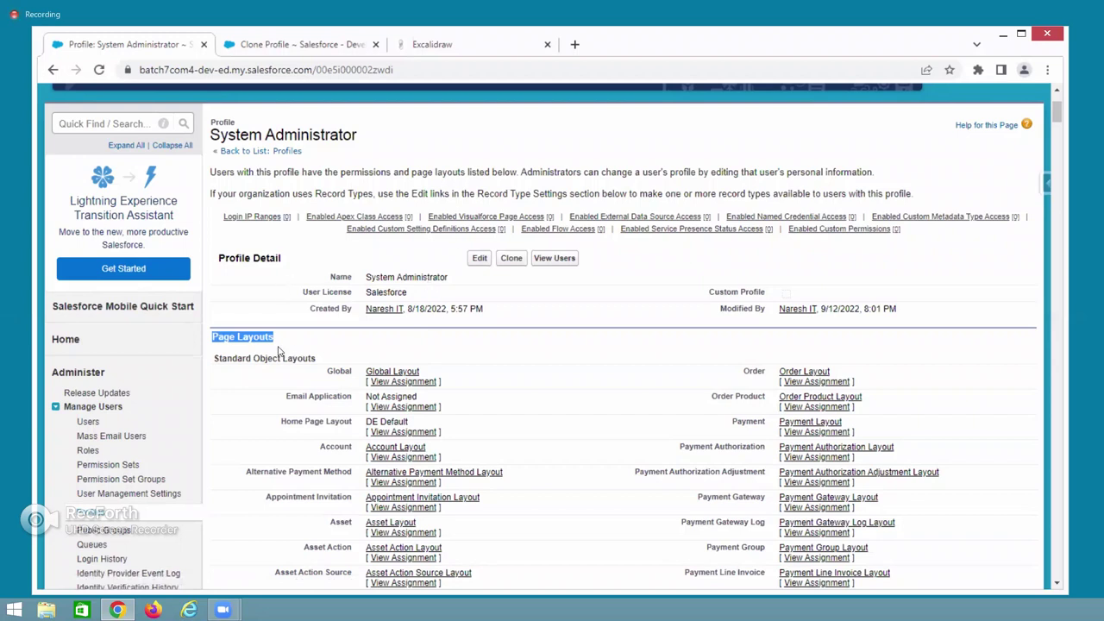
scroll(342, 395, down, 1)
scroll(342, 394, down, 20)
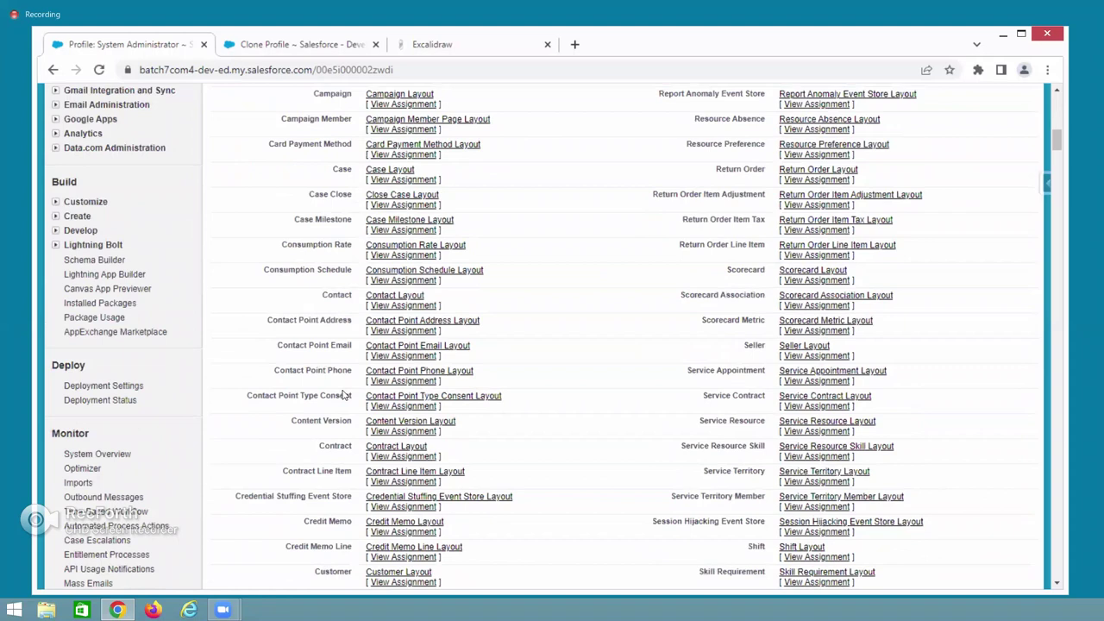
scroll(343, 394, down, 5)
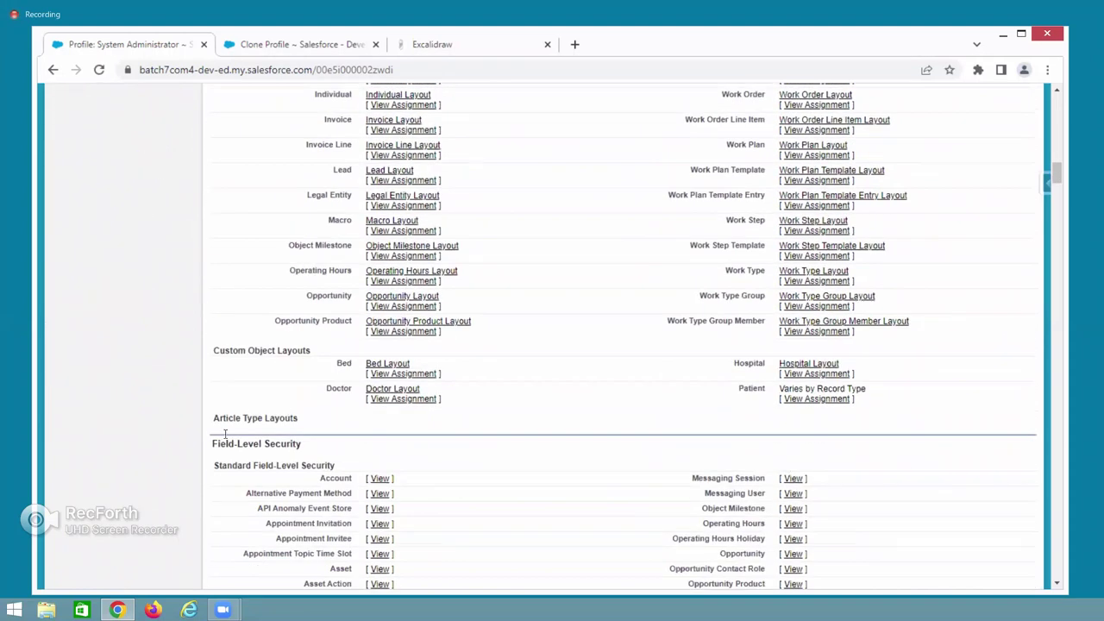
drag(216, 443, 315, 447)
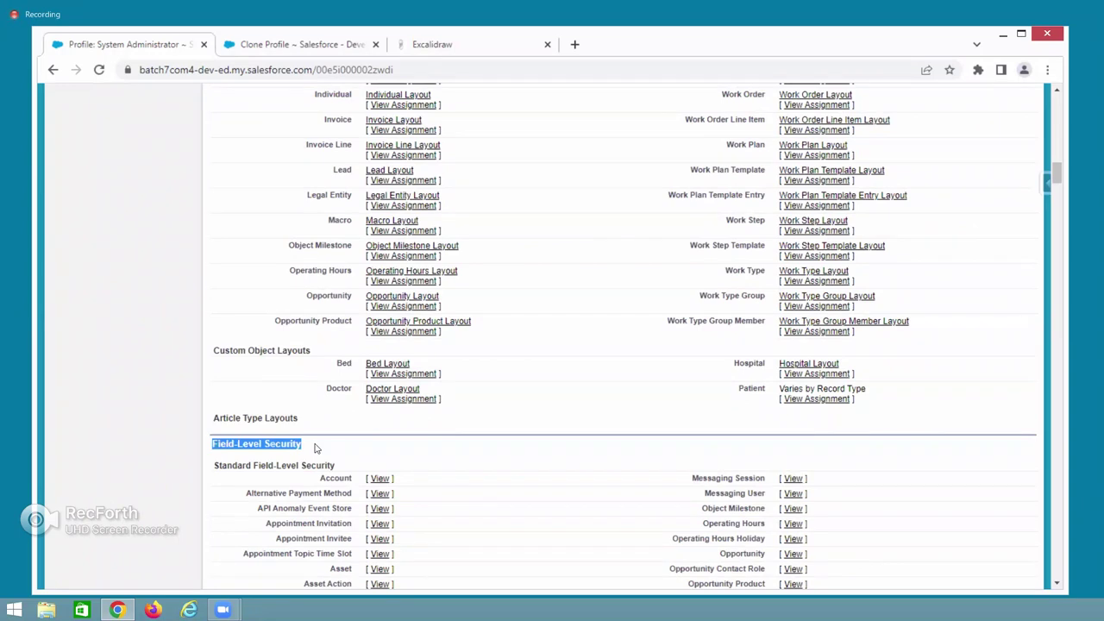
scroll(401, 457, down, 3)
scroll(399, 408, down, 12)
scroll(398, 408, down, 10)
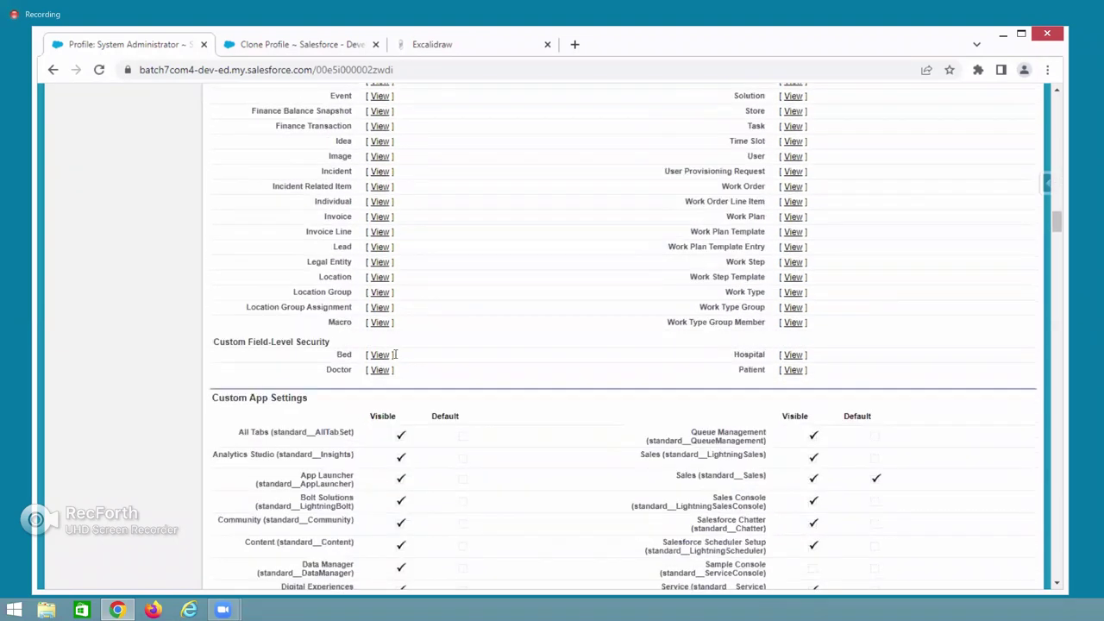
scroll(395, 355, down, 1)
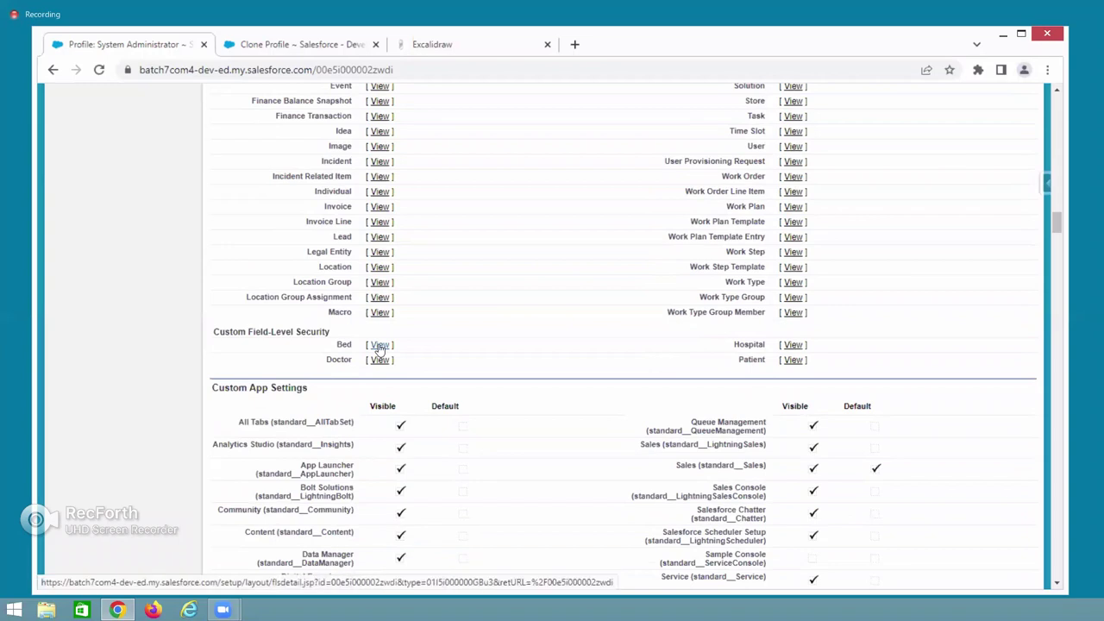
scroll(381, 350, down, 2)
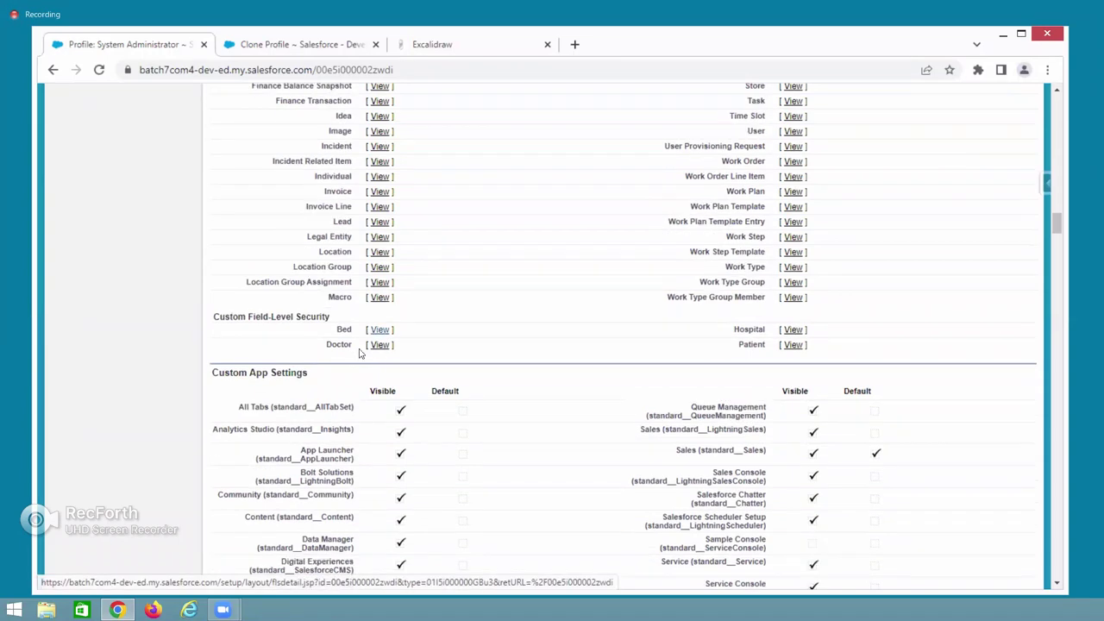
drag(213, 317, 311, 316)
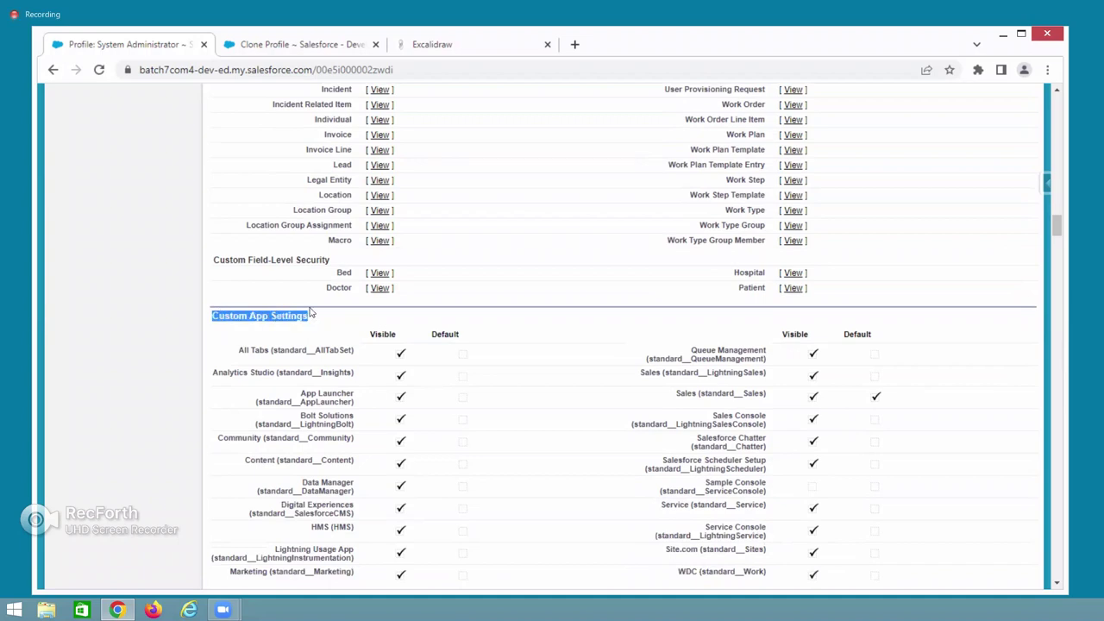
scroll(352, 392, down, 5)
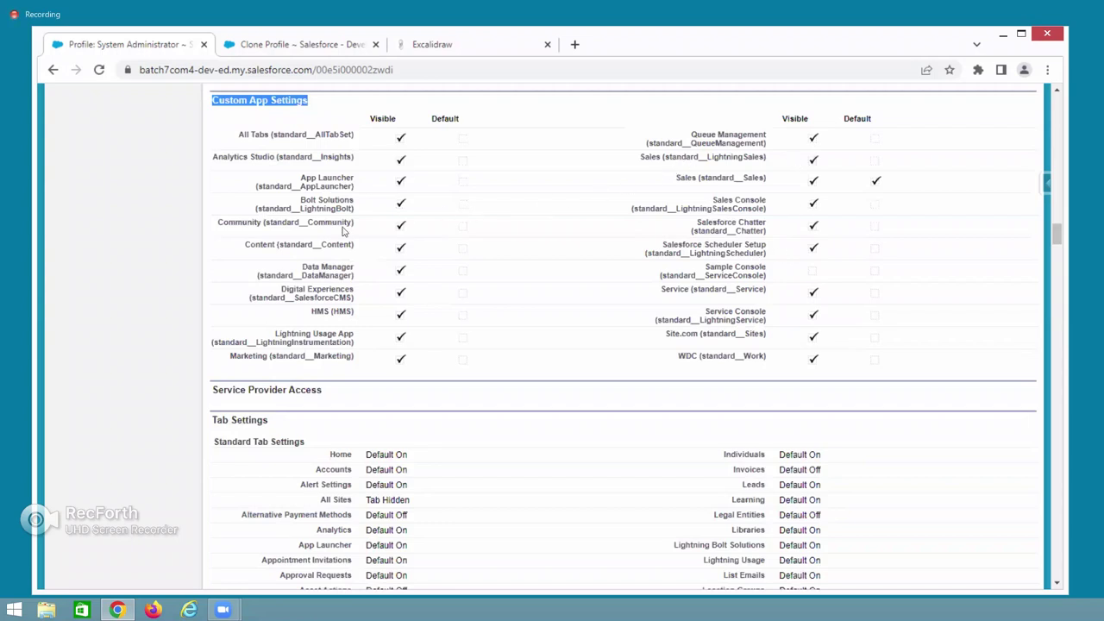
drag(313, 311, 412, 322)
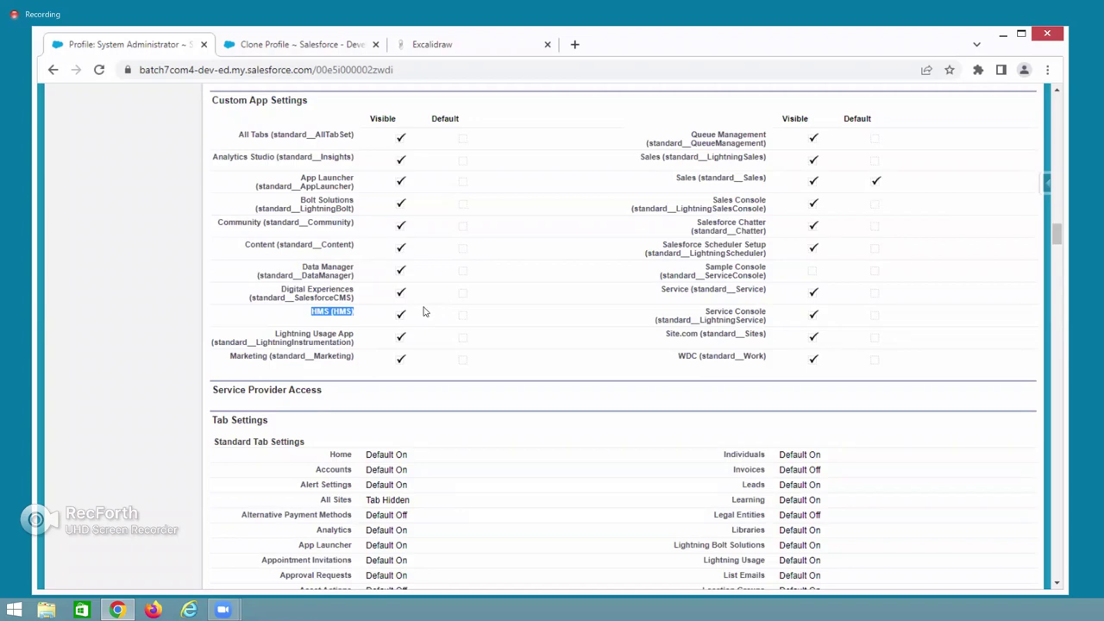
scroll(424, 311, down, 2)
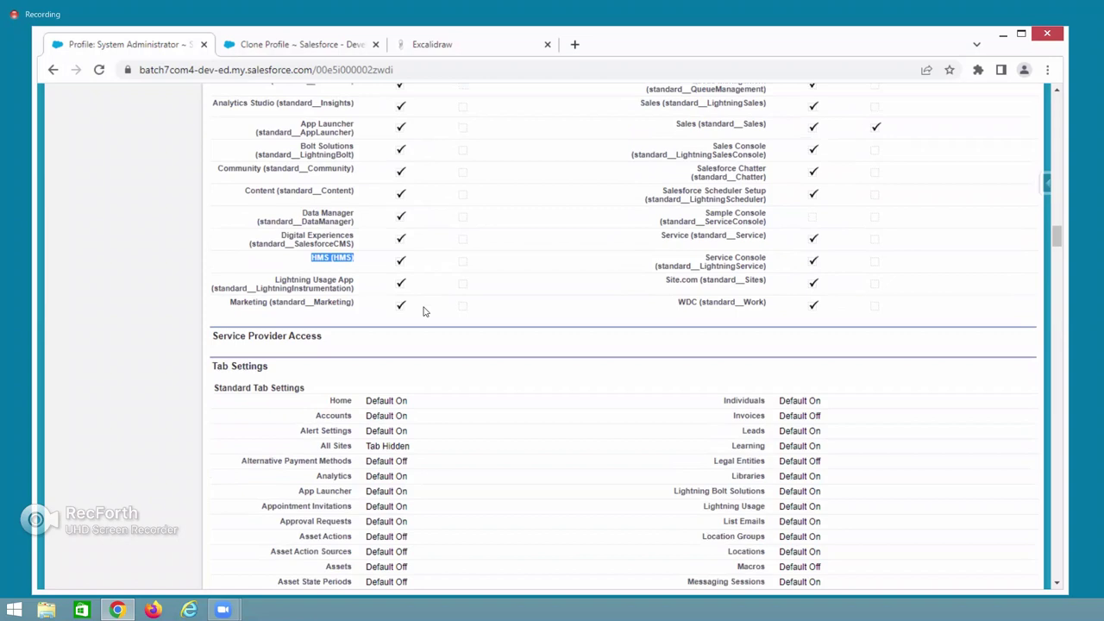
drag(221, 278, 276, 282)
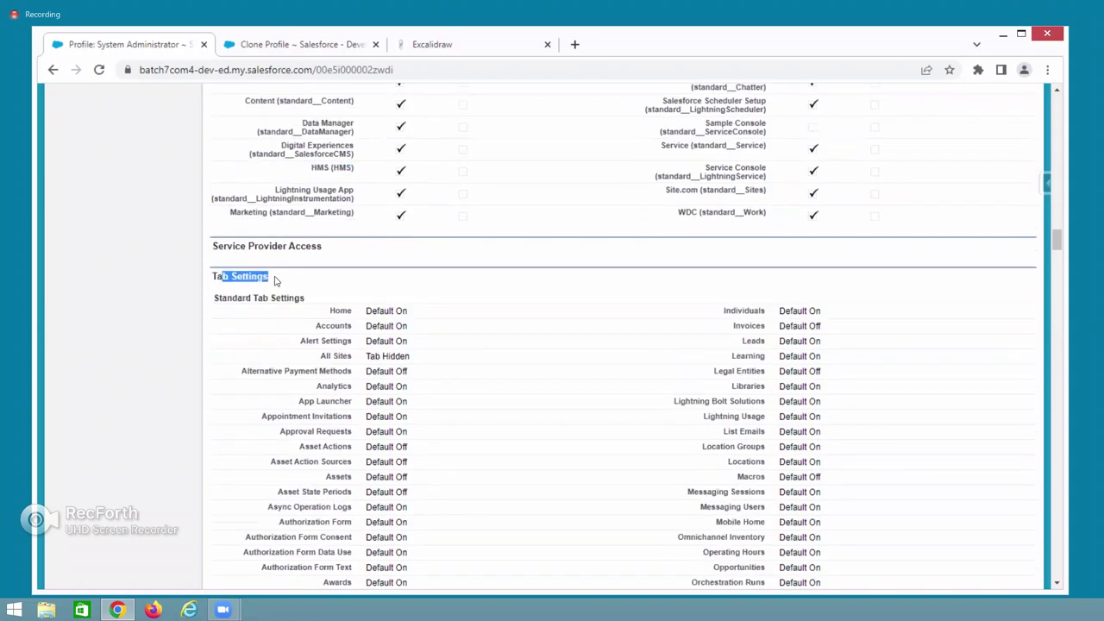
drag(216, 298, 304, 298)
drag(407, 311, 366, 312)
triple_click(402, 326)
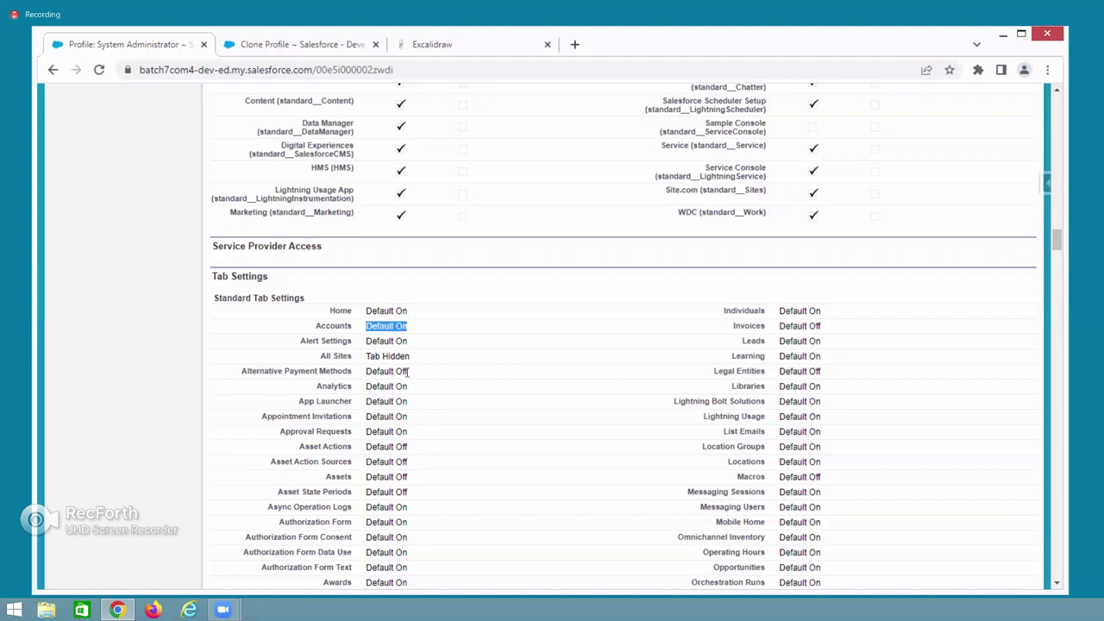
scroll(407, 371, down, 5)
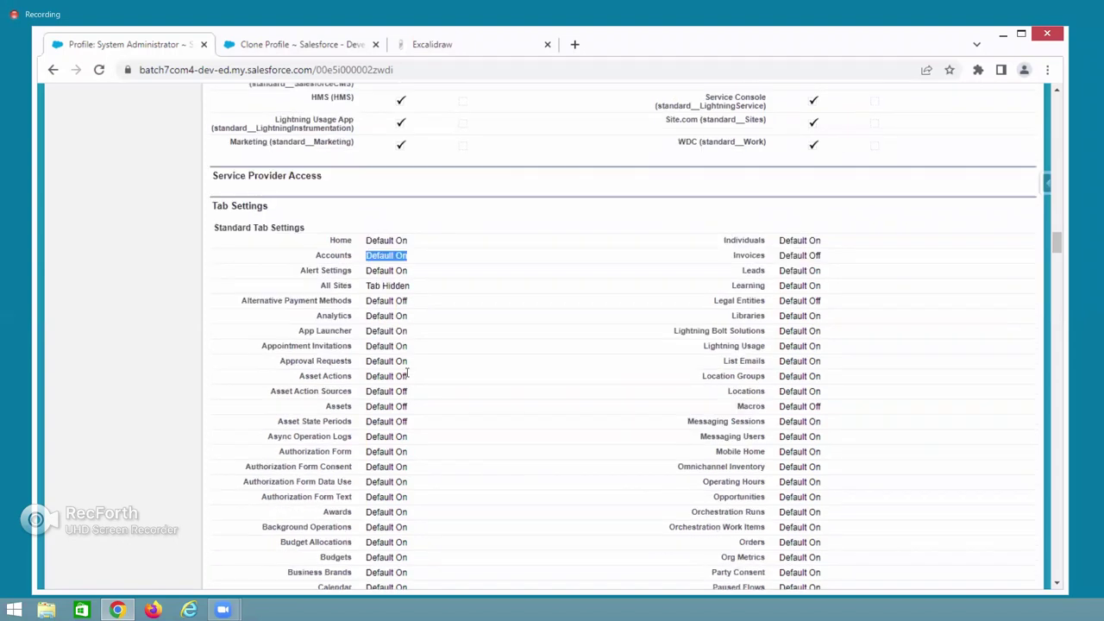
scroll(231, 448, down, 6)
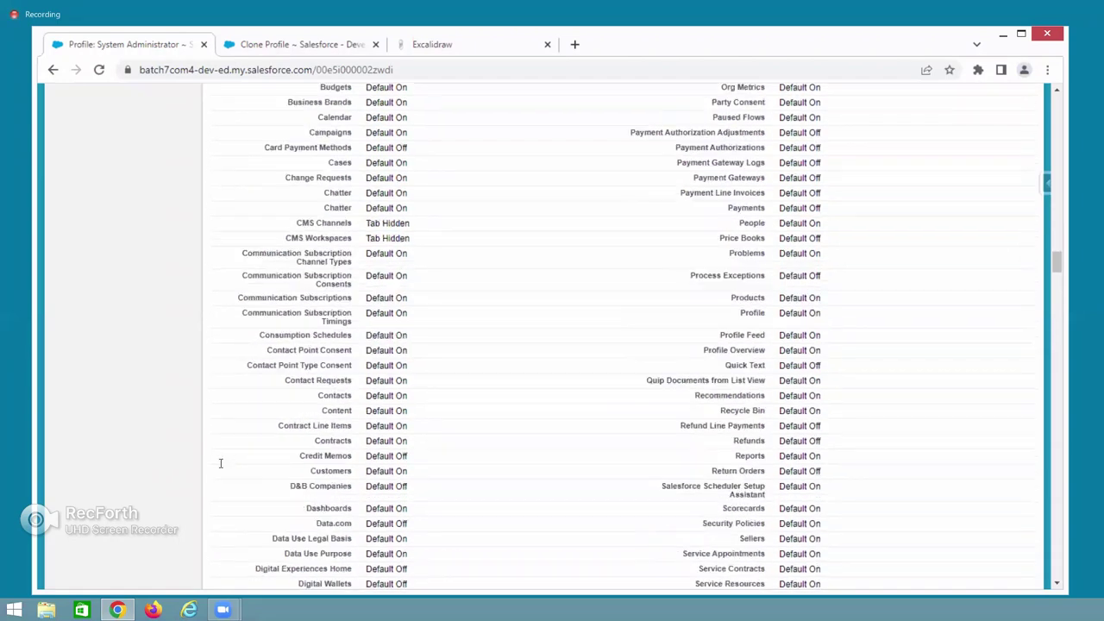
triple_click(349, 476)
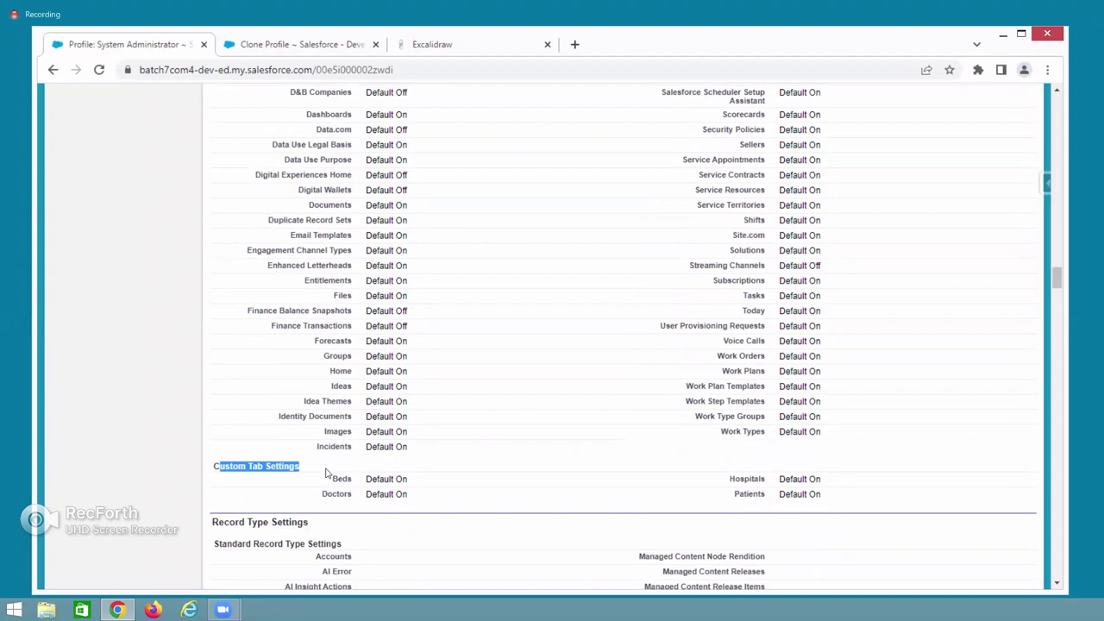
triple_click(394, 479)
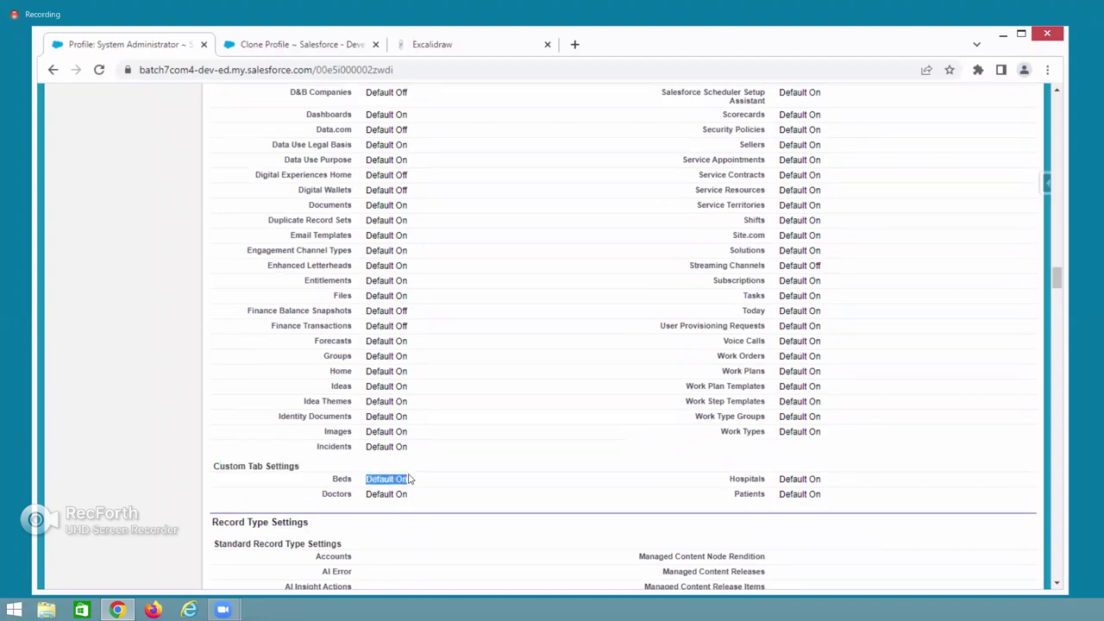
scroll(410, 479, down, 2)
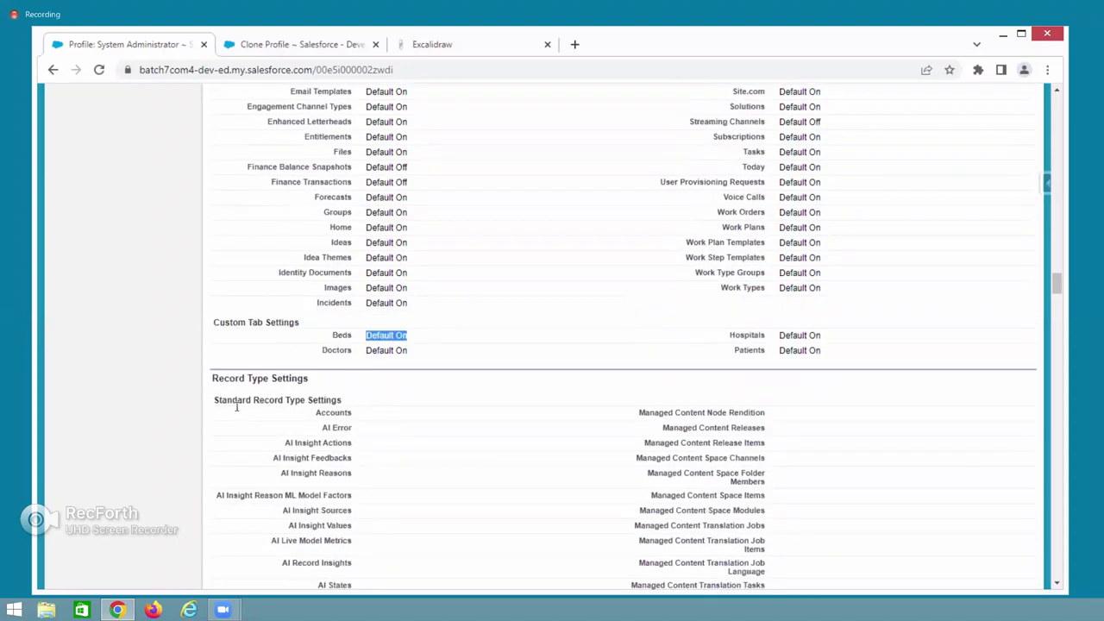
drag(217, 378, 315, 386)
scroll(485, 485, down, 5)
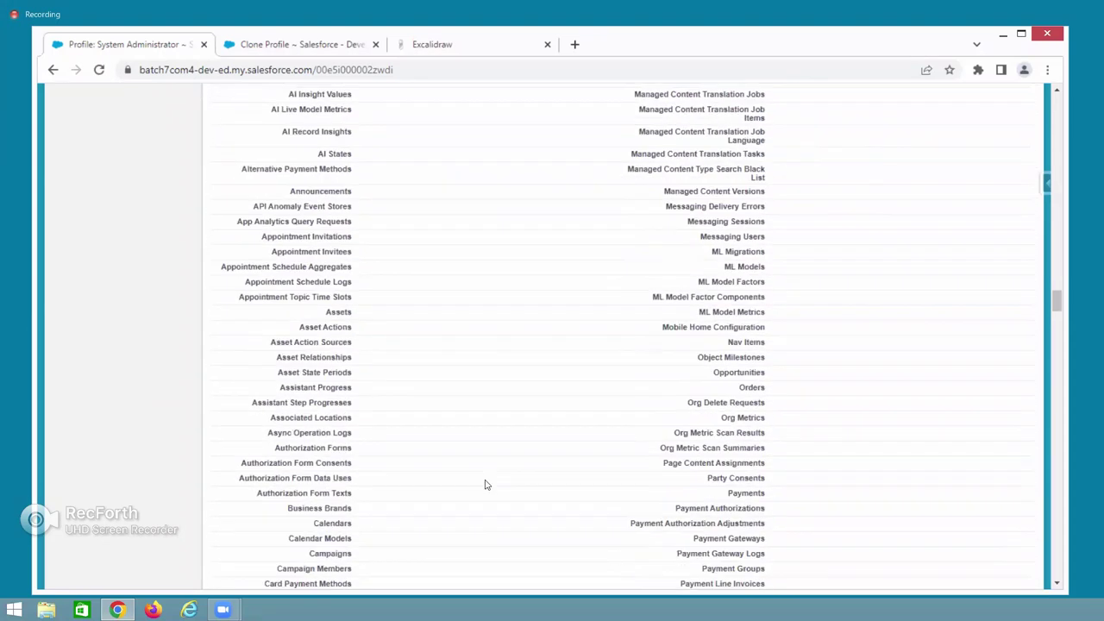
scroll(485, 485, down, 3)
scroll(484, 485, down, 7)
scroll(323, 446, down, 6)
drag(324, 441, 348, 441)
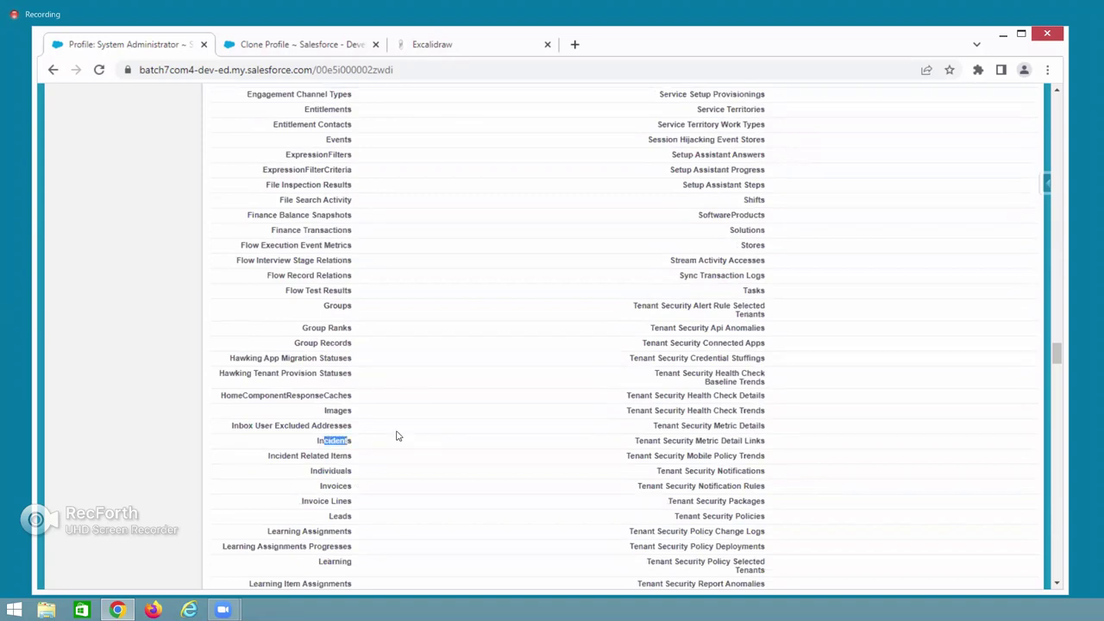
scroll(473, 523, down, 4)
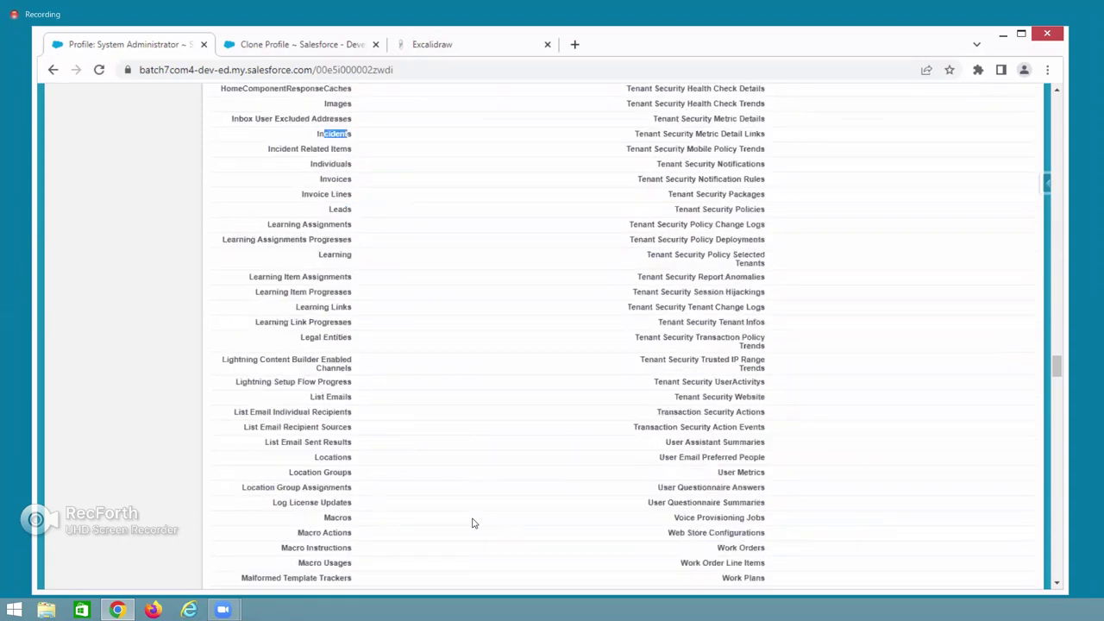
scroll(684, 434, down, 2)
scroll(730, 405, down, 2)
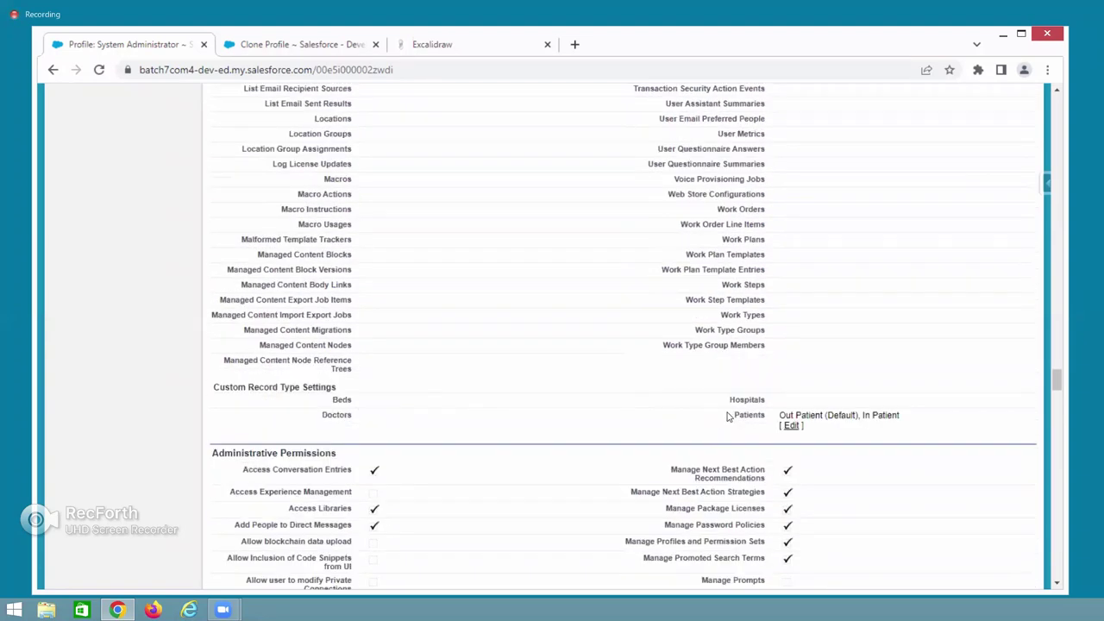
double_click(763, 415)
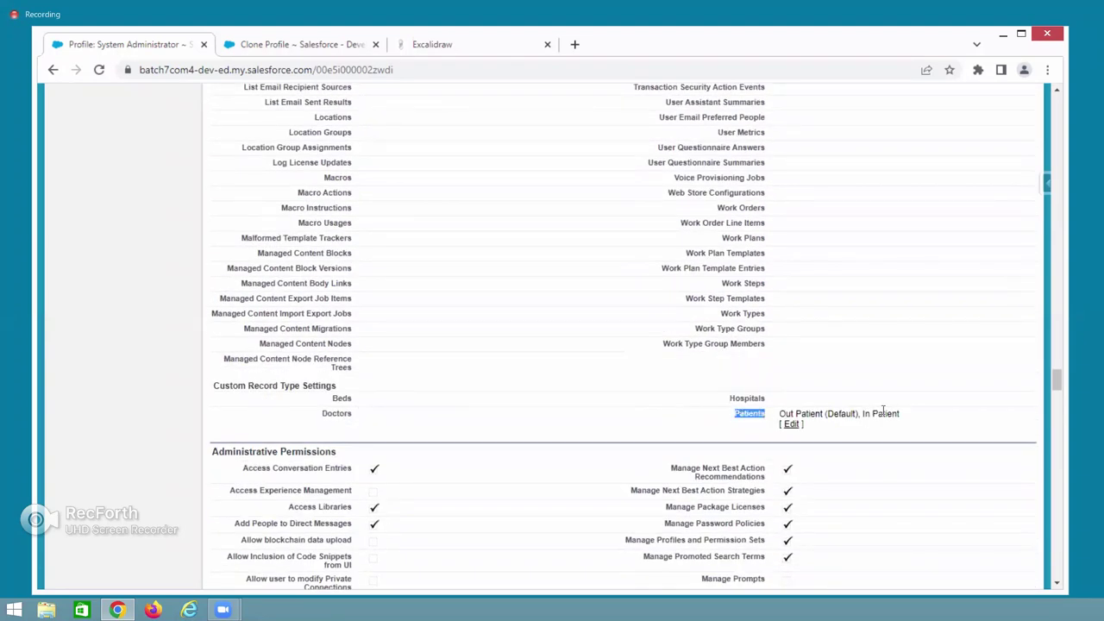
drag(779, 414, 896, 414)
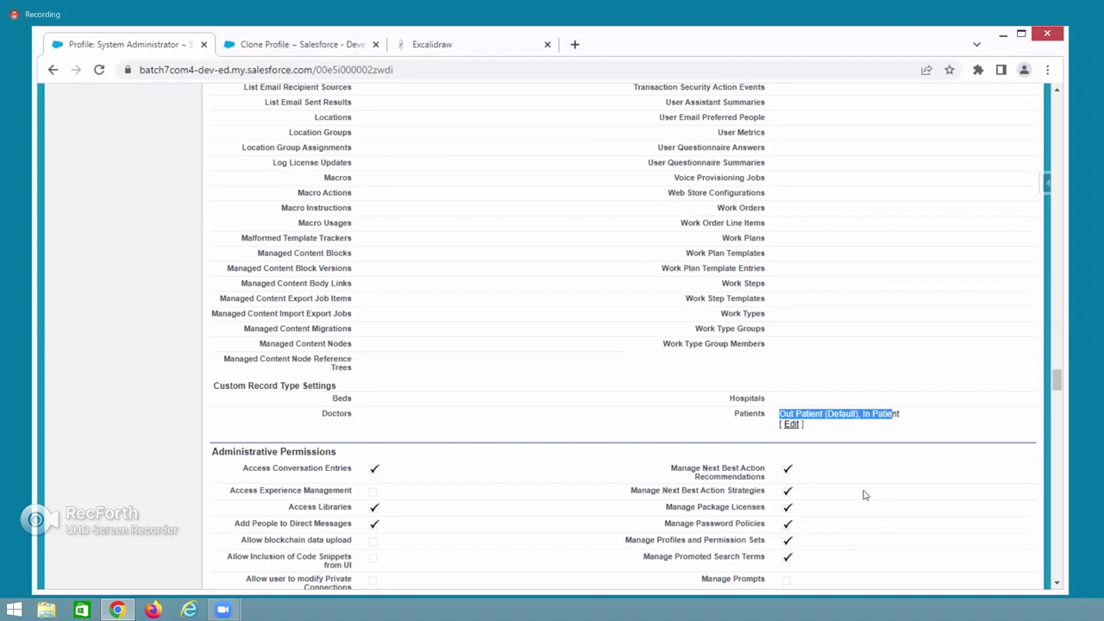
scroll(532, 460, down, 3)
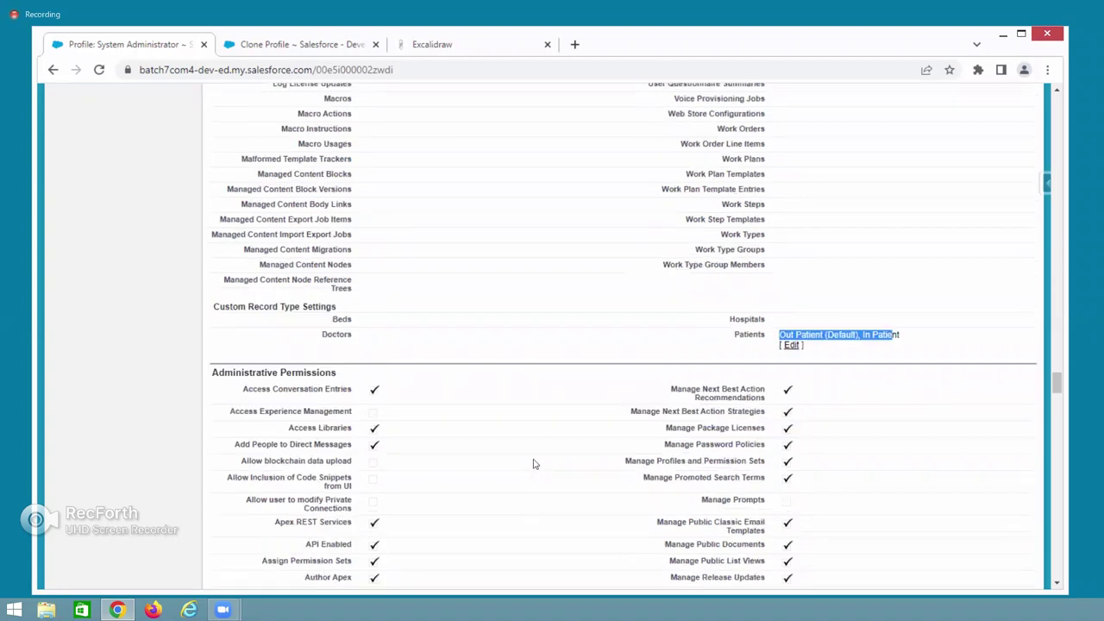
Scroll past Administrative and Custom Object Permissions down to the Password Policies section.
triple_click(222, 164)
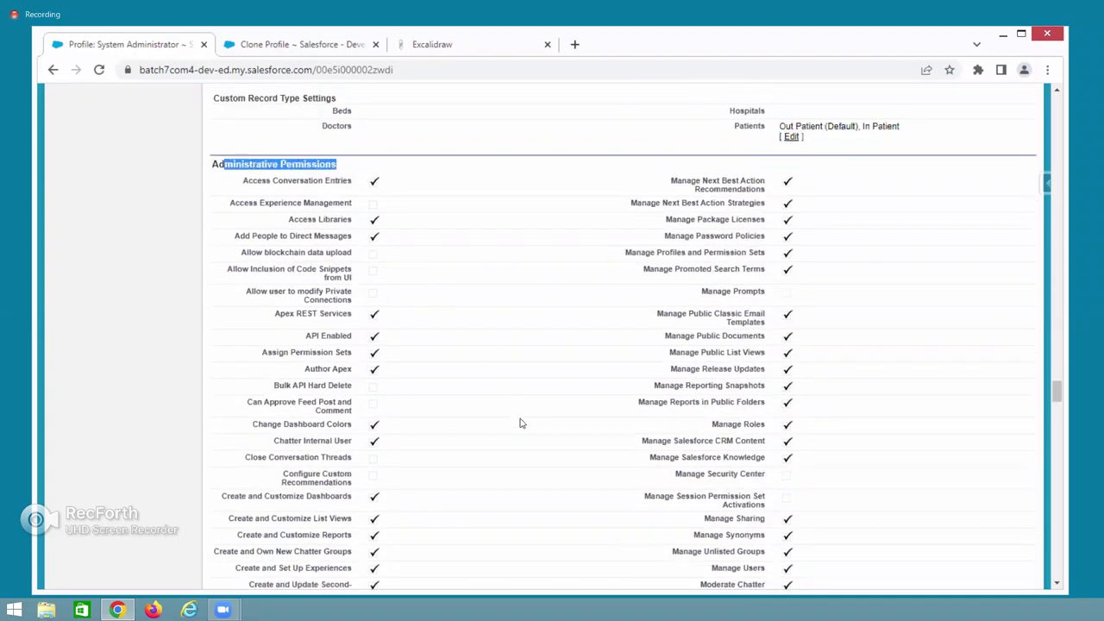
scroll(520, 422, down, 2)
scroll(520, 423, down, 8)
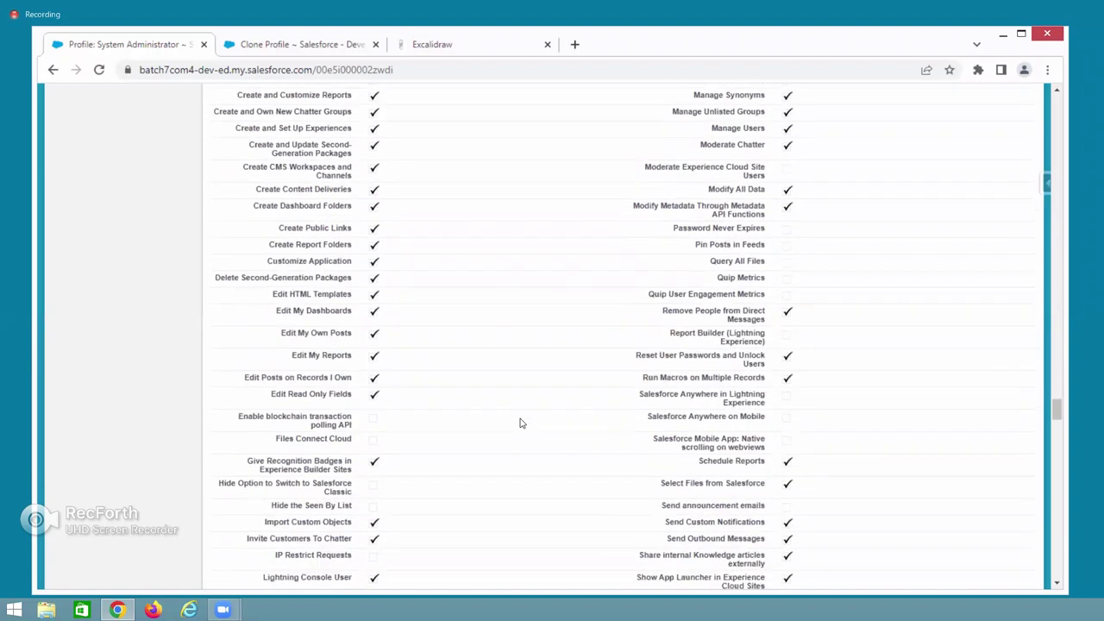
scroll(212, 200, down, 3)
scroll(226, 146, down, 5)
scroll(437, 236, down, 8)
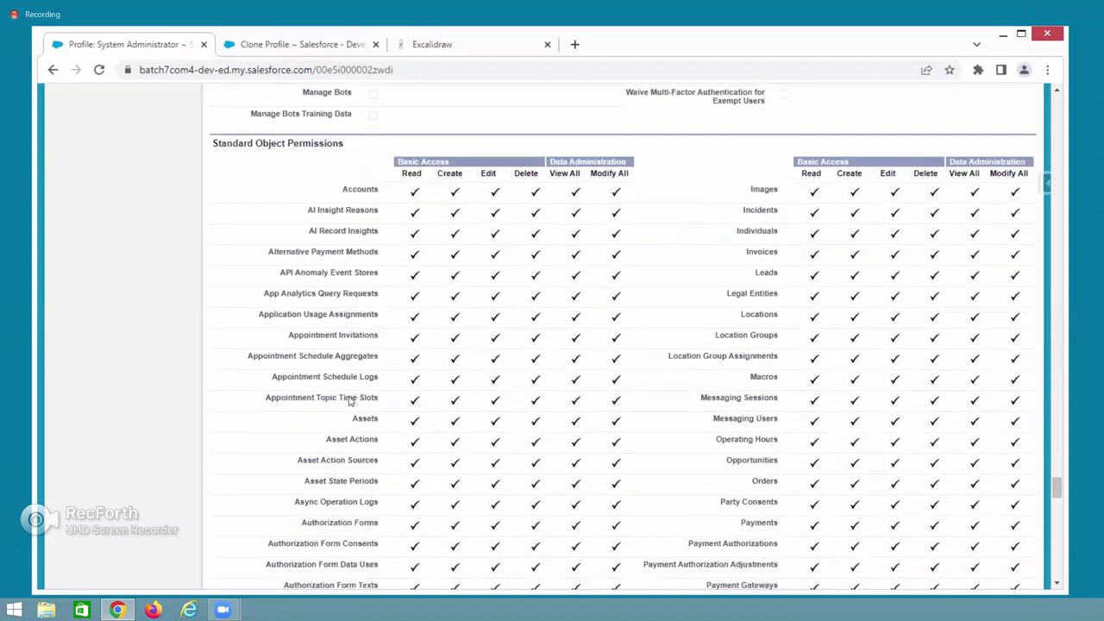
scroll(350, 400, down, 15)
drag(249, 240, 328, 241)
scroll(388, 473, down, 4)
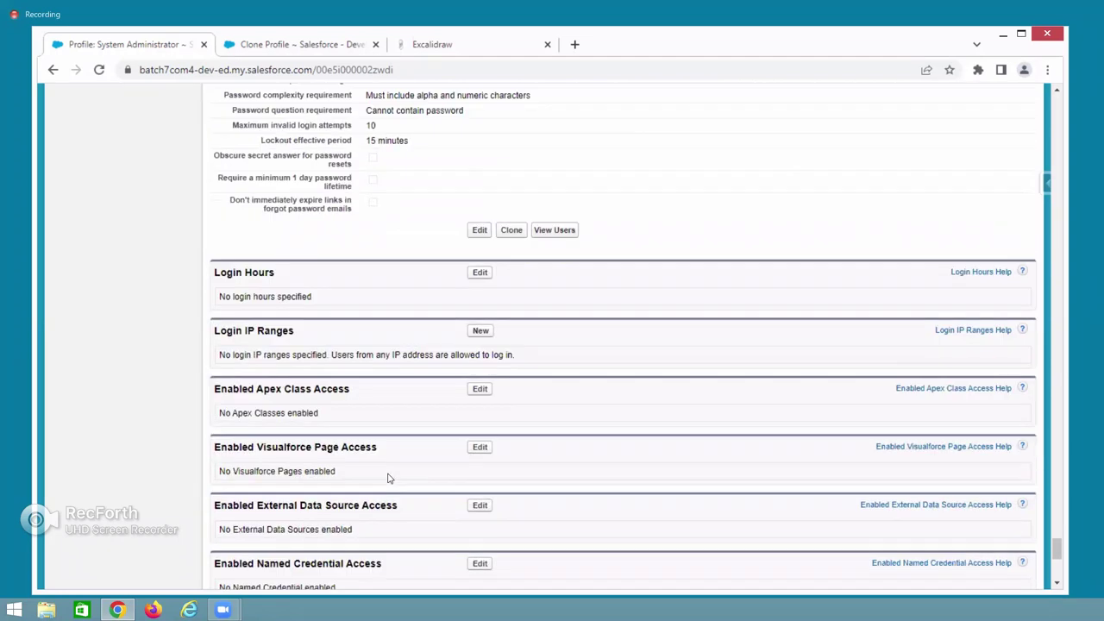
scroll(388, 478, down, 1)
scroll(388, 478, up, 1)
scroll(314, 343, up, 3)
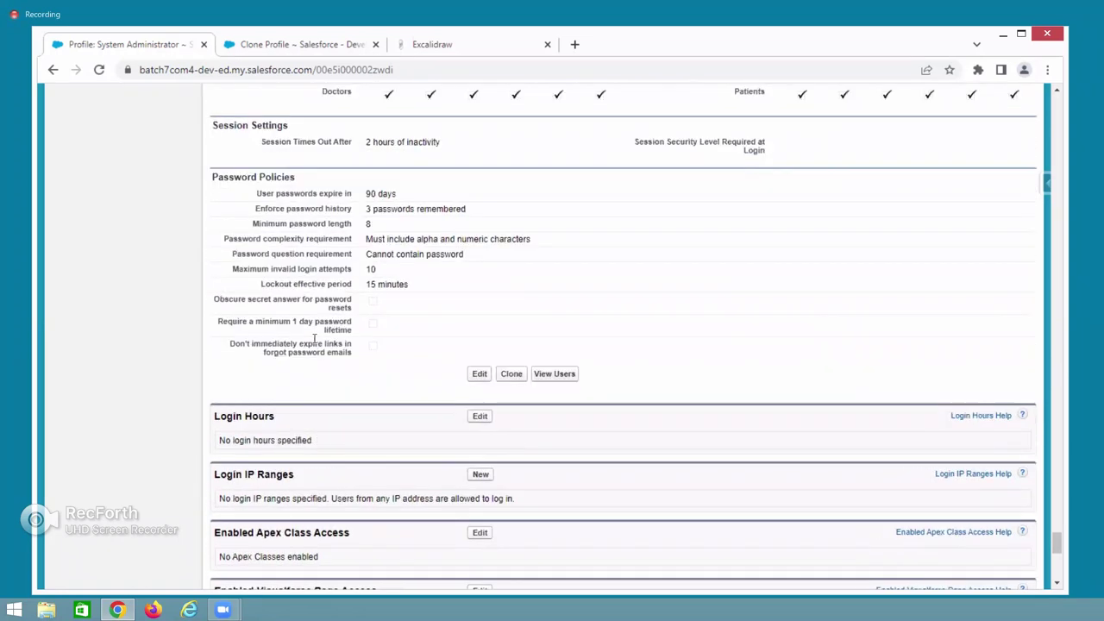
drag(215, 248, 300, 249)
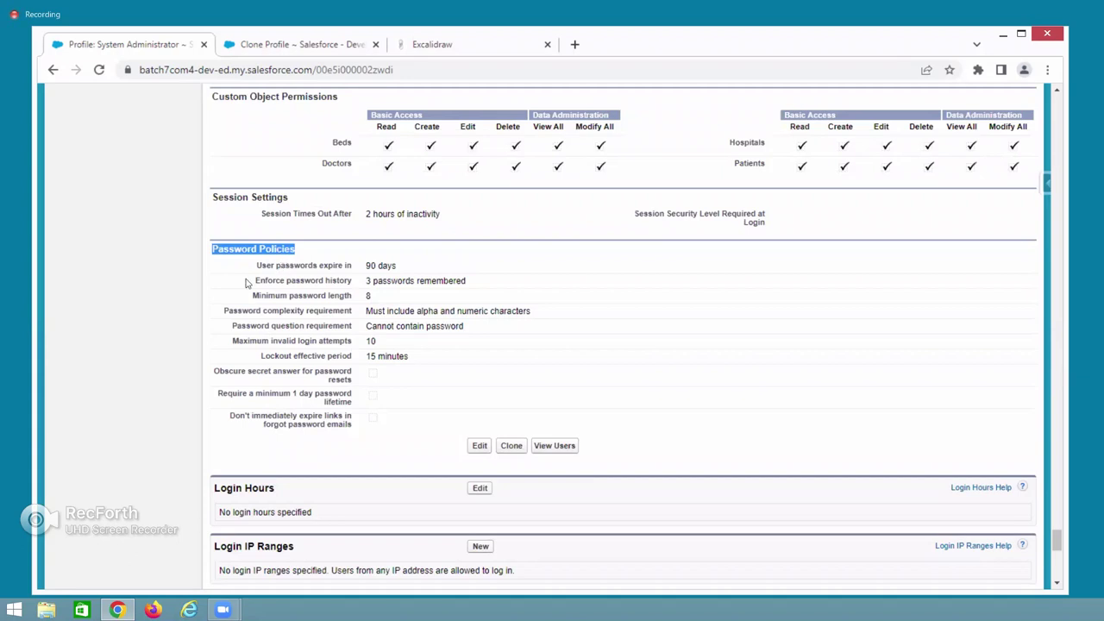
drag(256, 266, 390, 265)
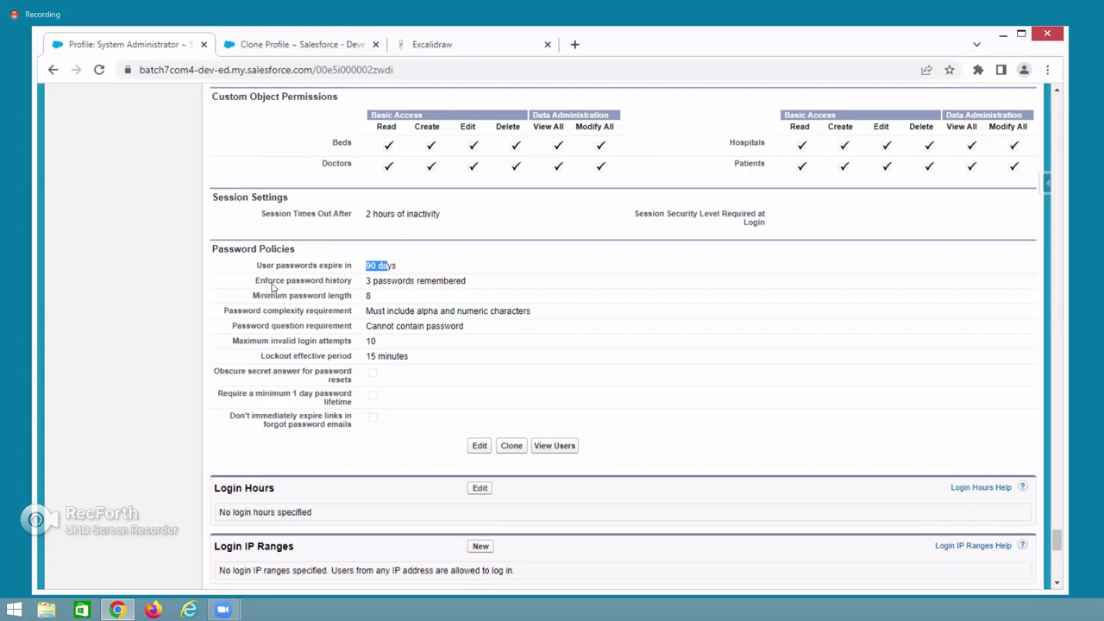
drag(258, 282, 358, 285)
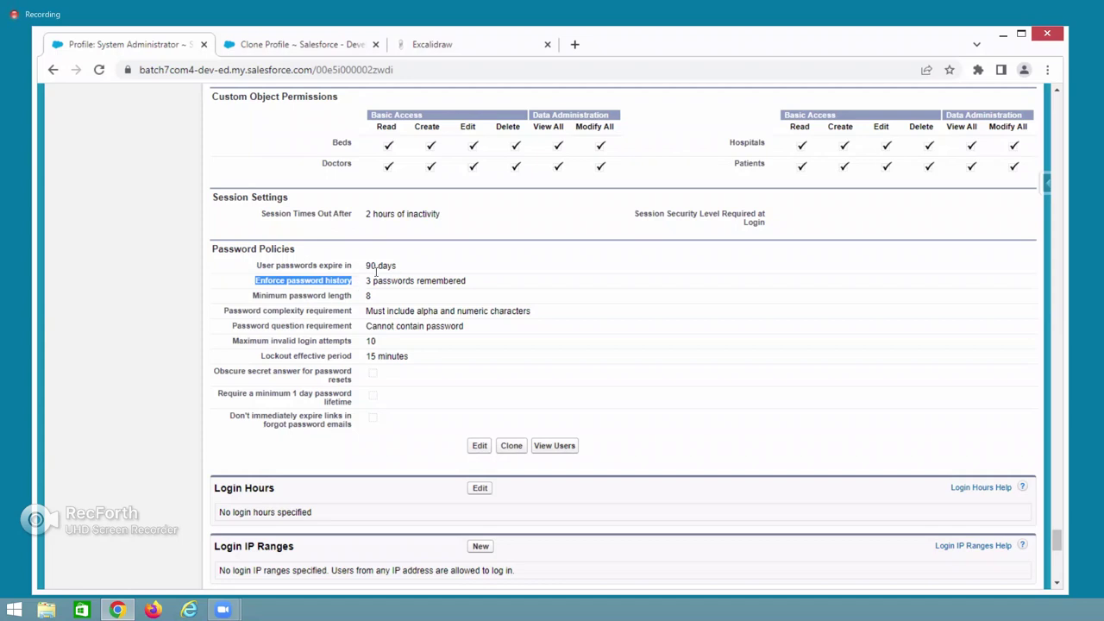
triple_click(470, 280)
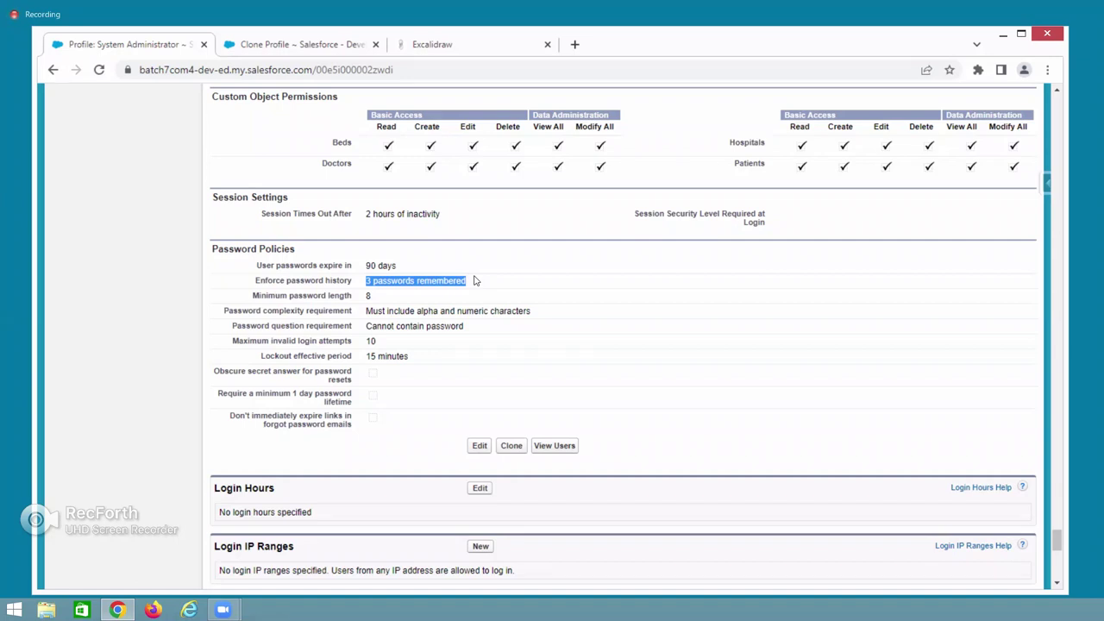
click(377, 291)
triple_click(386, 276)
drag(259, 297, 376, 299)
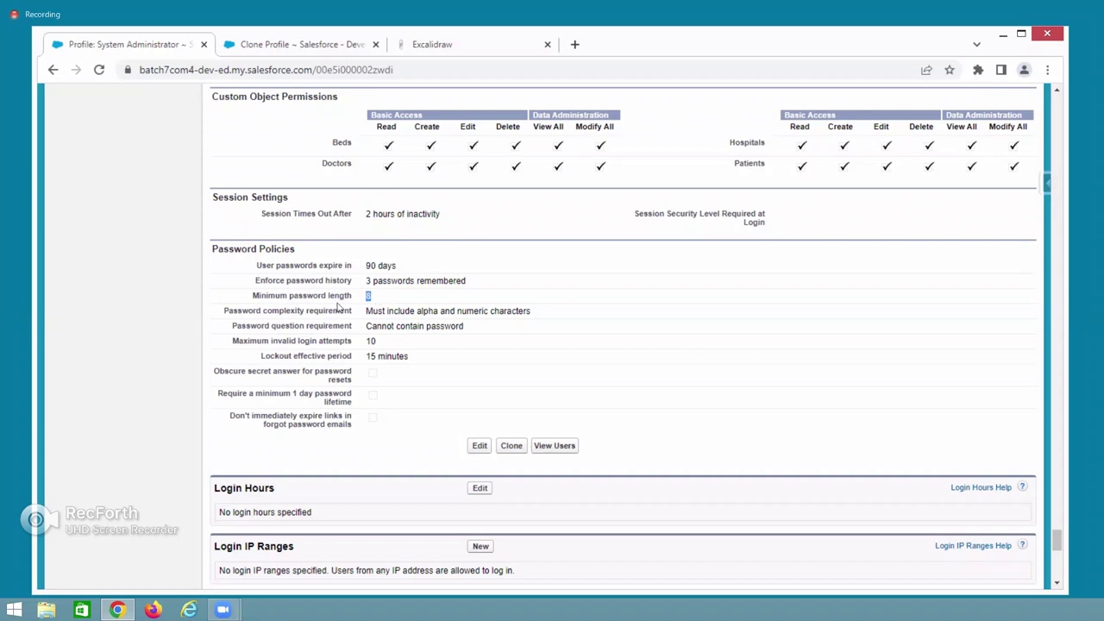
click(257, 311)
drag(256, 311, 531, 313)
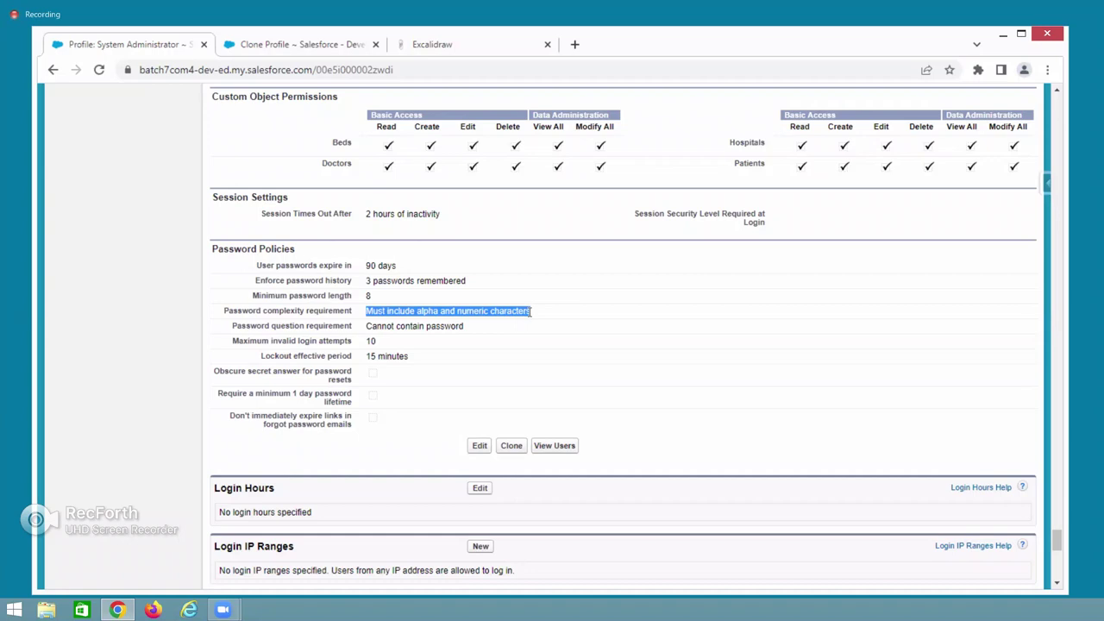
drag(377, 326, 451, 326)
drag(262, 325, 468, 326)
click(368, 325)
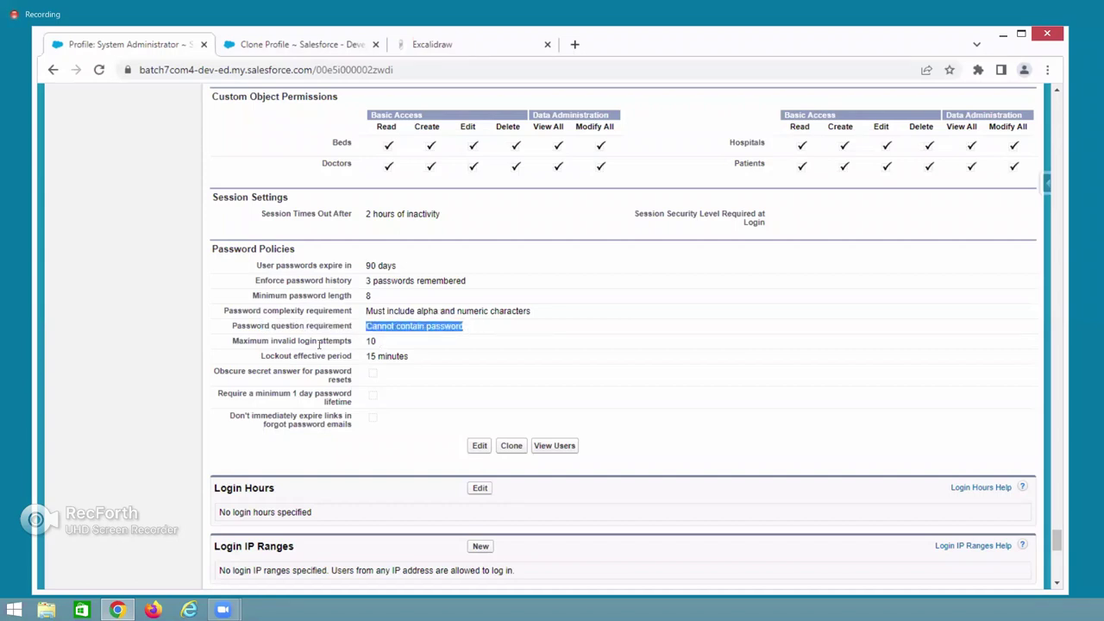
drag(252, 339, 370, 340)
click(371, 340)
double_click(374, 340)
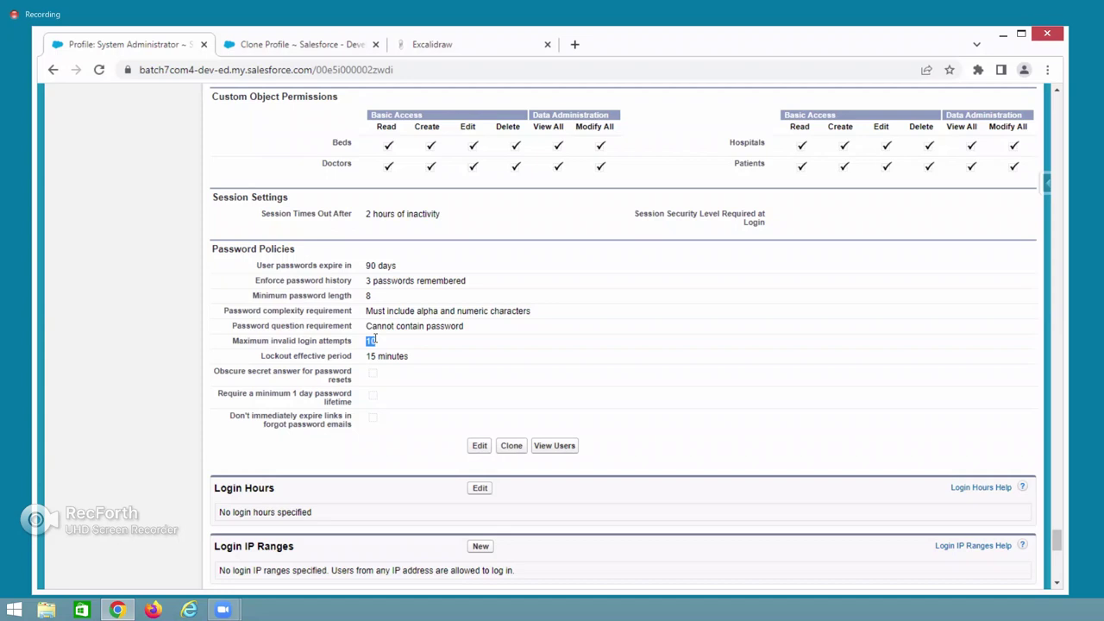
click(375, 340)
drag(262, 357, 412, 362)
Scroll below Password Policies and highlight the Login Hours heading.
scroll(440, 243, down, 2)
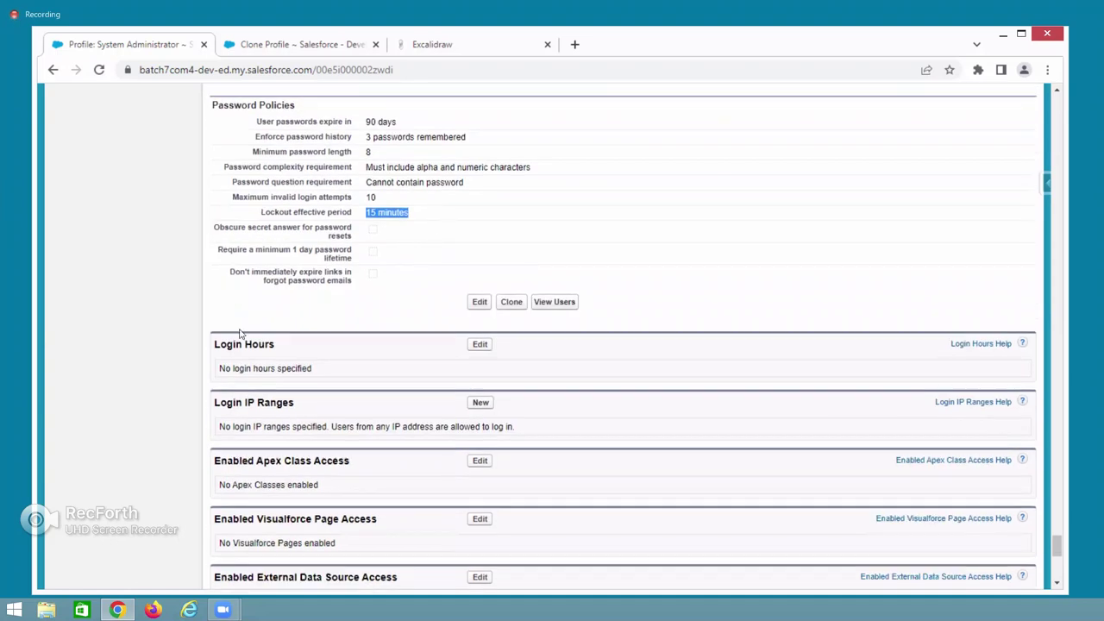
drag(214, 345, 281, 347)
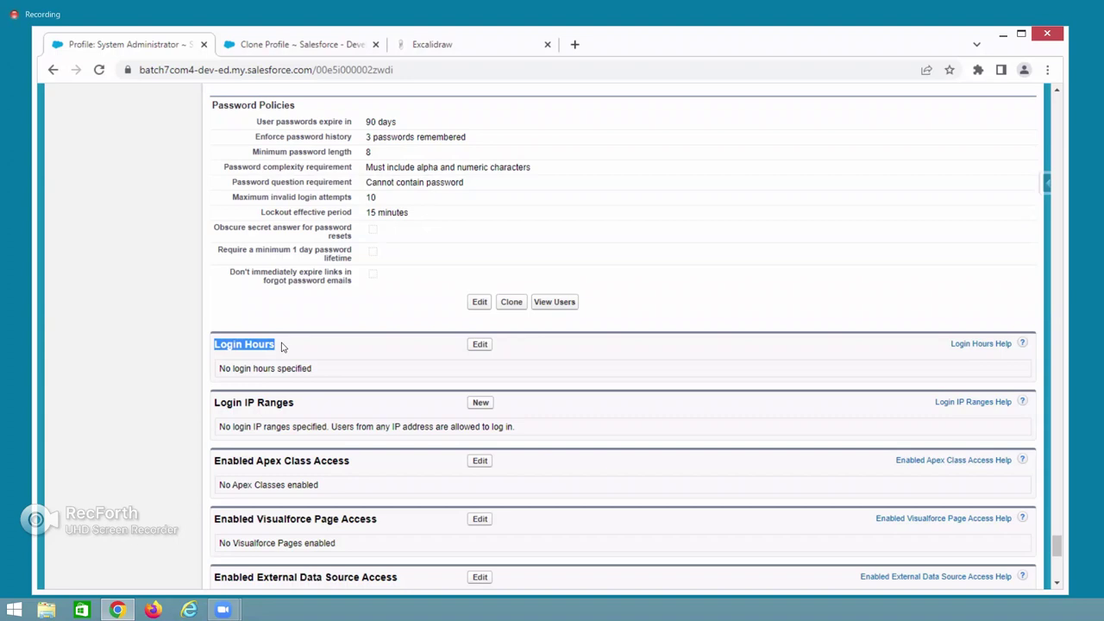
Highlight the Login Hours heading to show no login hours or IP ranges are set.
drag(239, 344, 277, 345)
click(278, 346)
drag(215, 345, 273, 344)
click(271, 354)
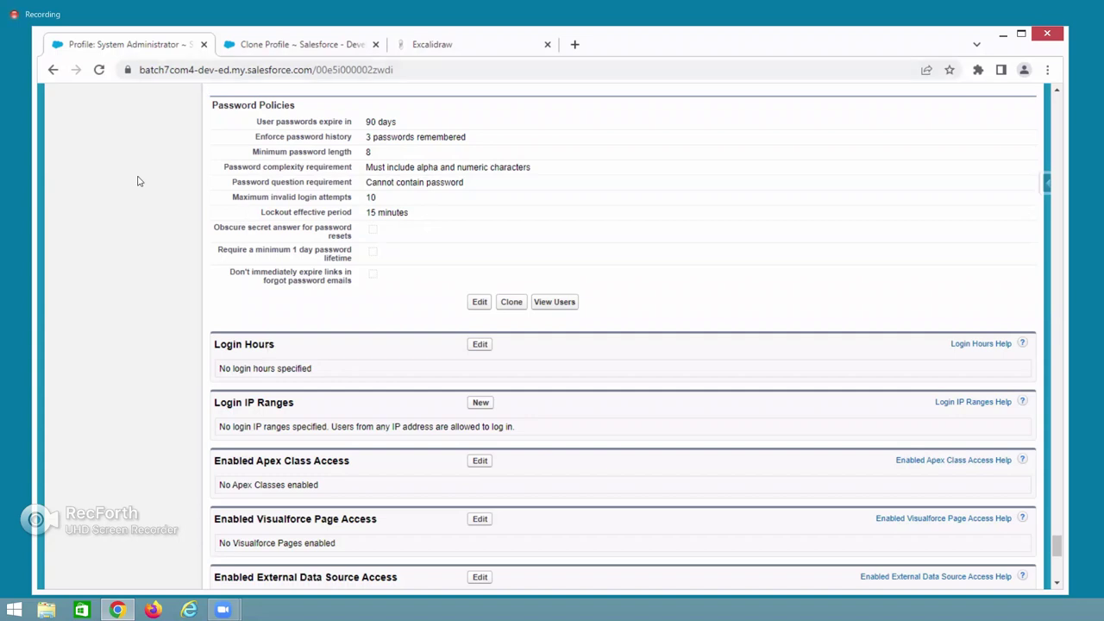
double_click(229, 344)
drag(262, 344, 308, 348)
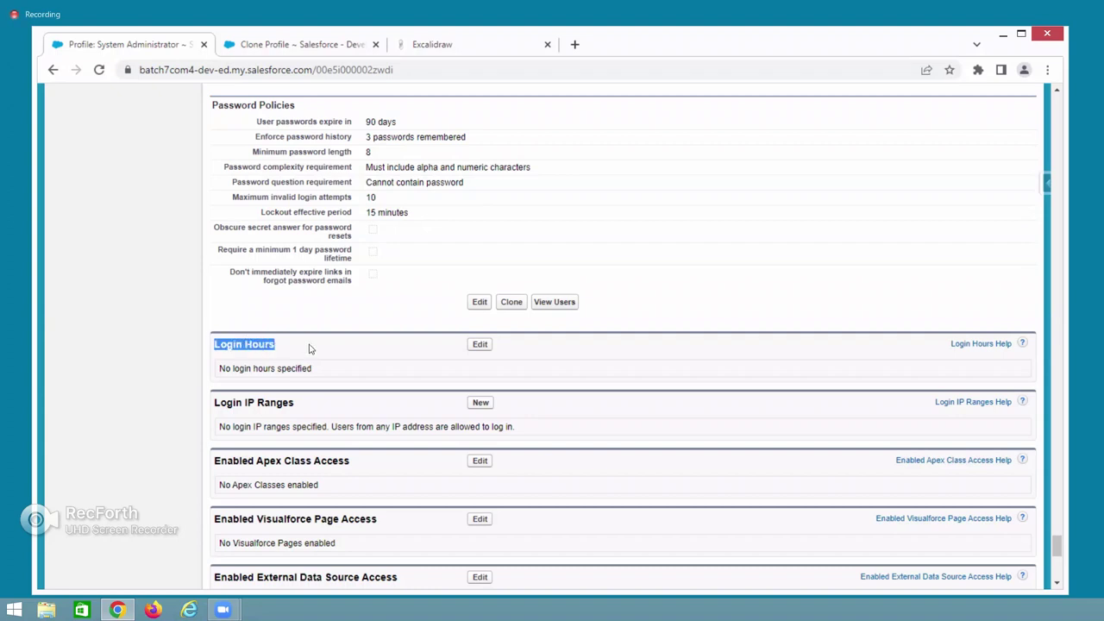
click(219, 403)
drag(212, 403, 318, 403)
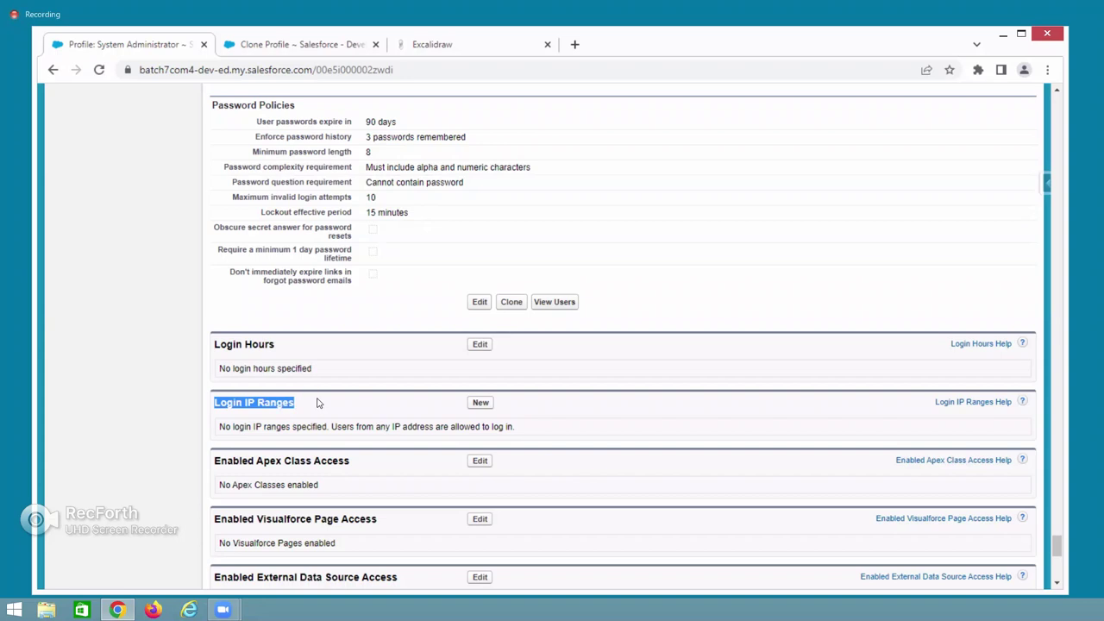
scroll(317, 403, down, 6)
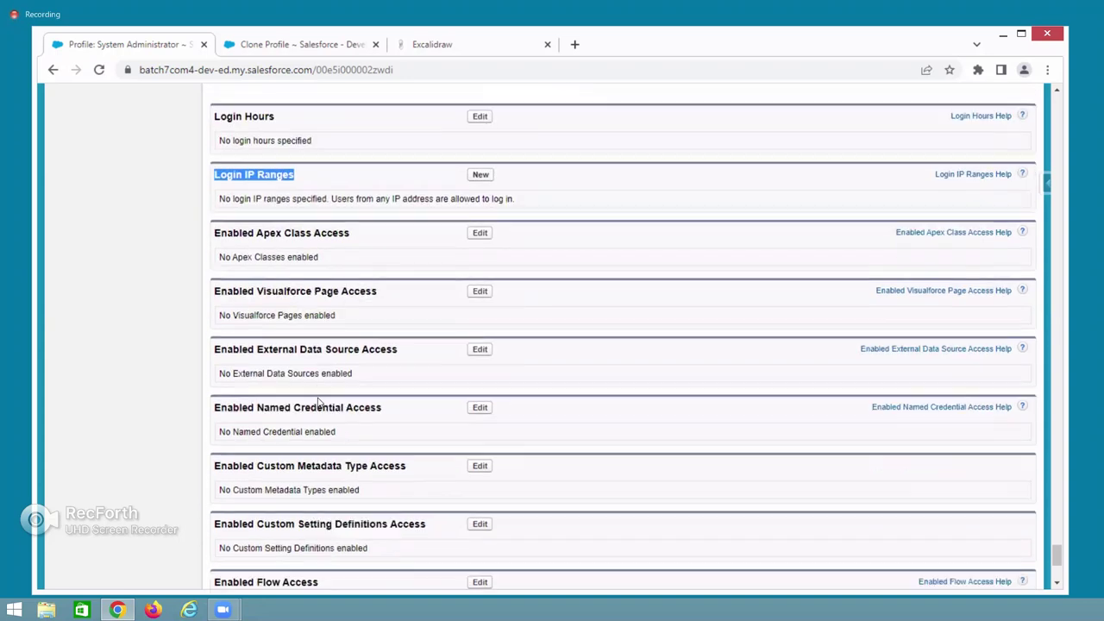
scroll(317, 403, up, 10)
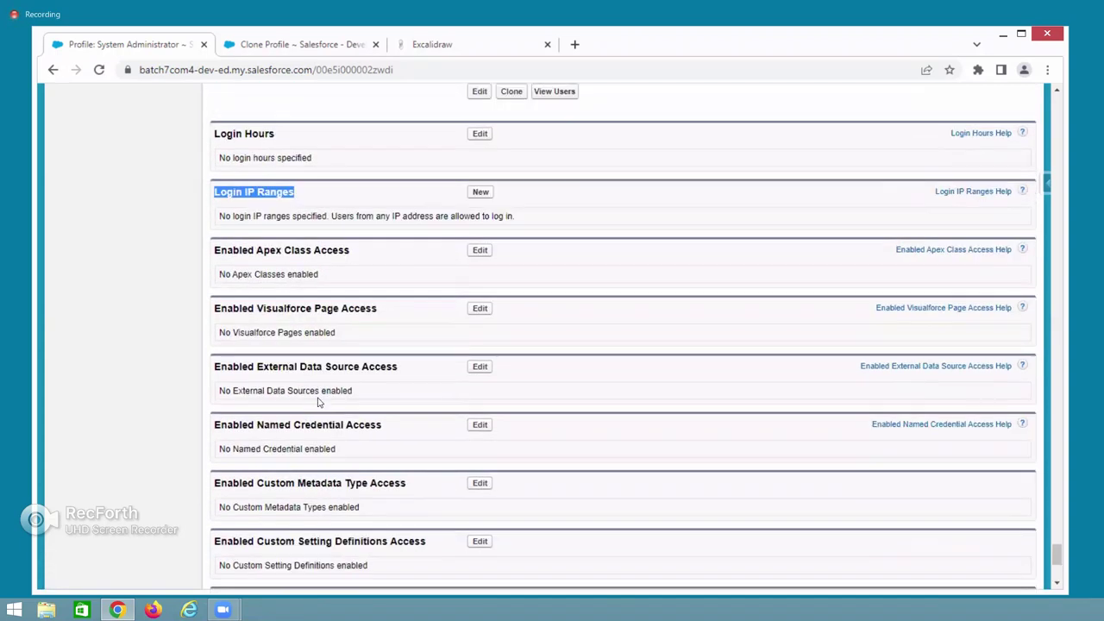
scroll(318, 403, down, 4)
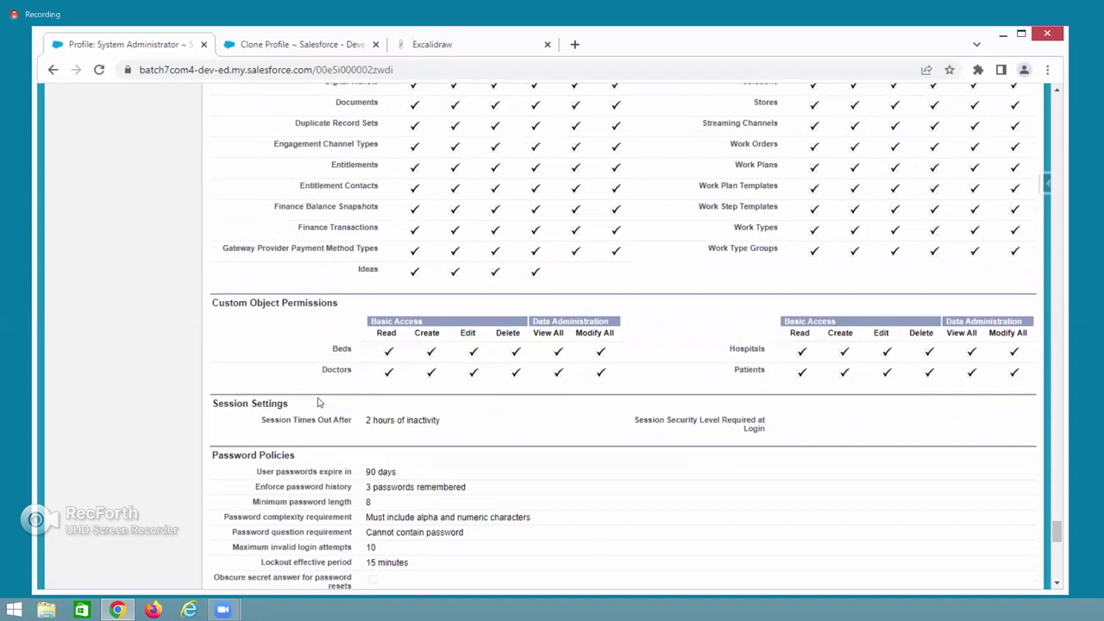
click(302, 350)
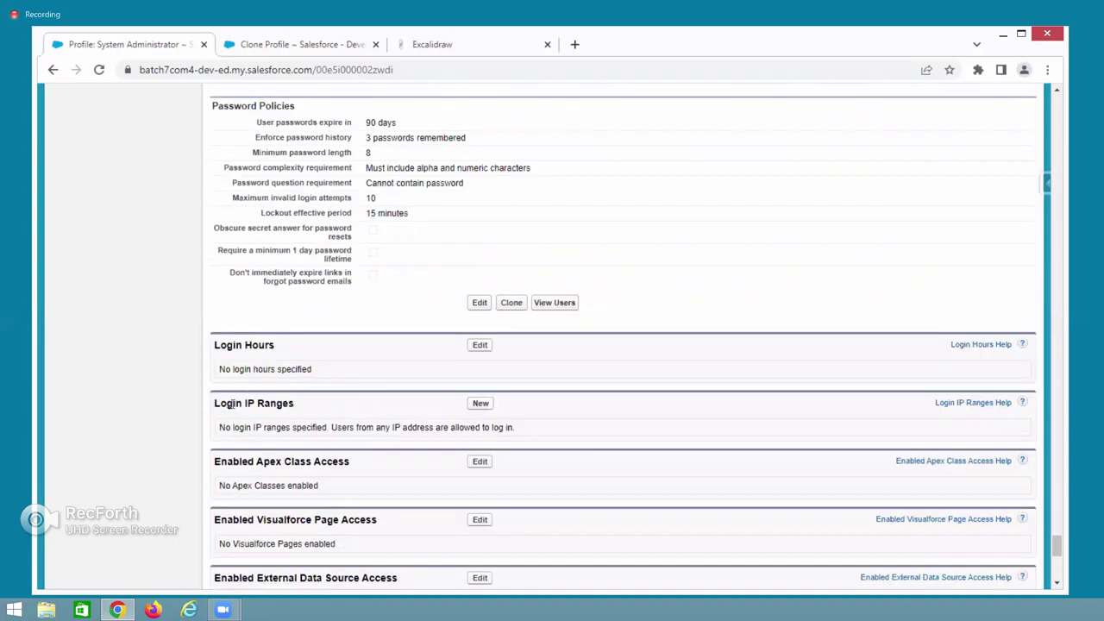
drag(216, 402, 302, 405)
drag(215, 345, 298, 359)
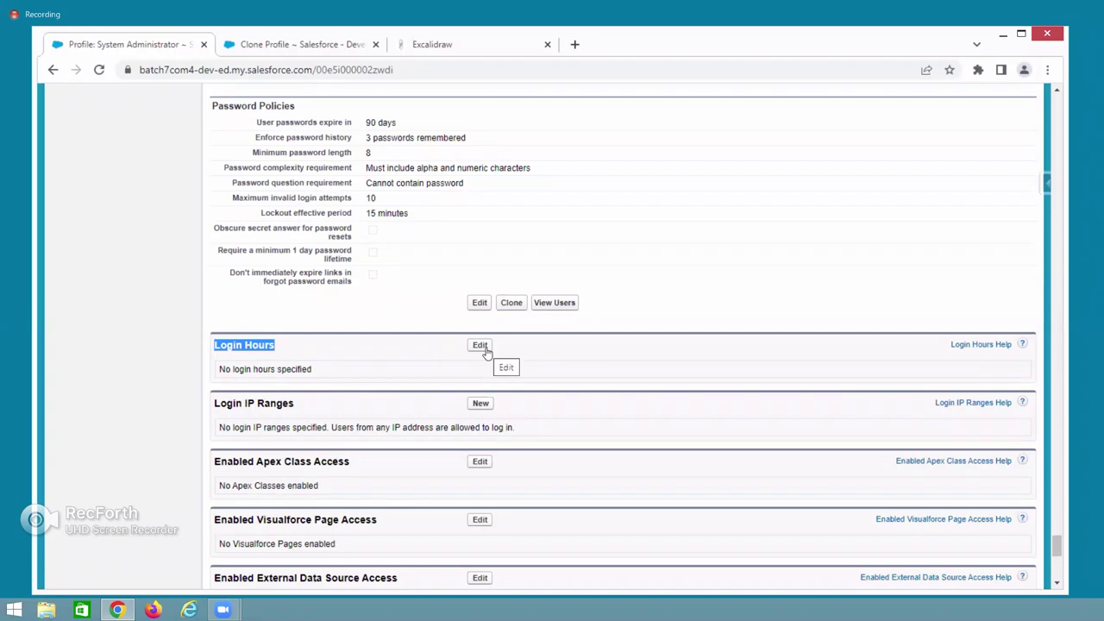
Set Monday login hours to 10:00 AM–5:00 PM, then go back without saving.
click(480, 346)
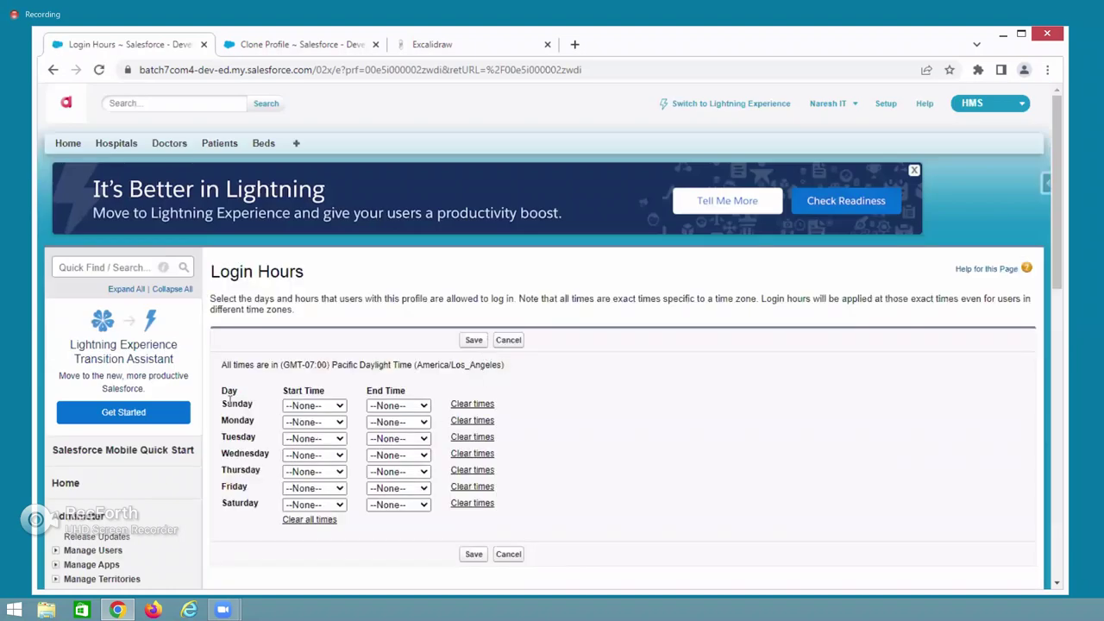
drag(221, 404, 256, 422)
click(313, 422)
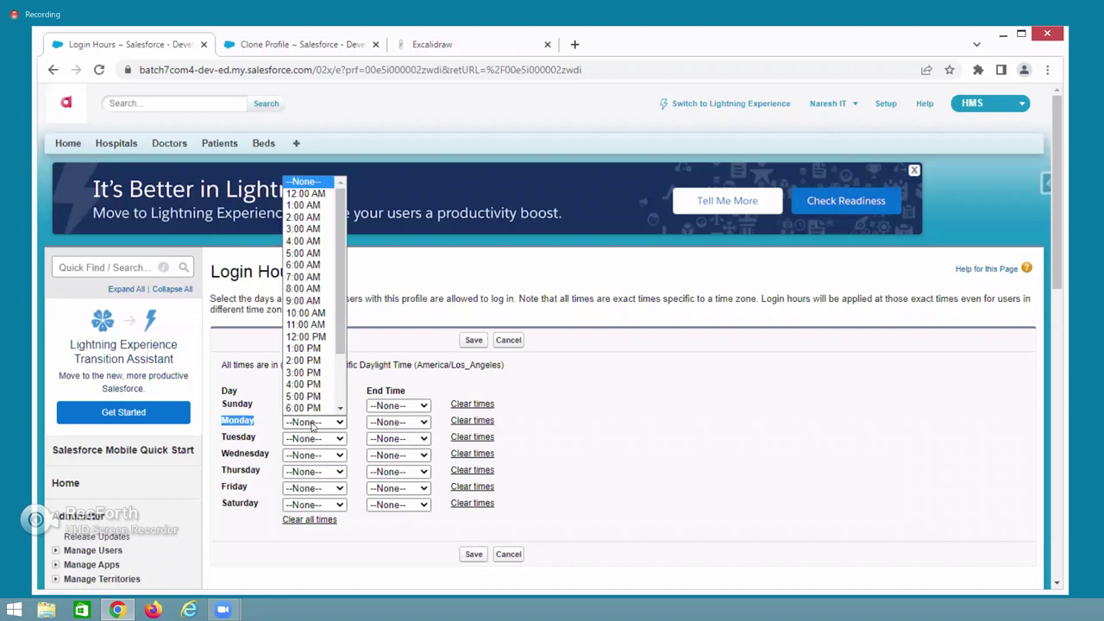
click(305, 312)
click(390, 422)
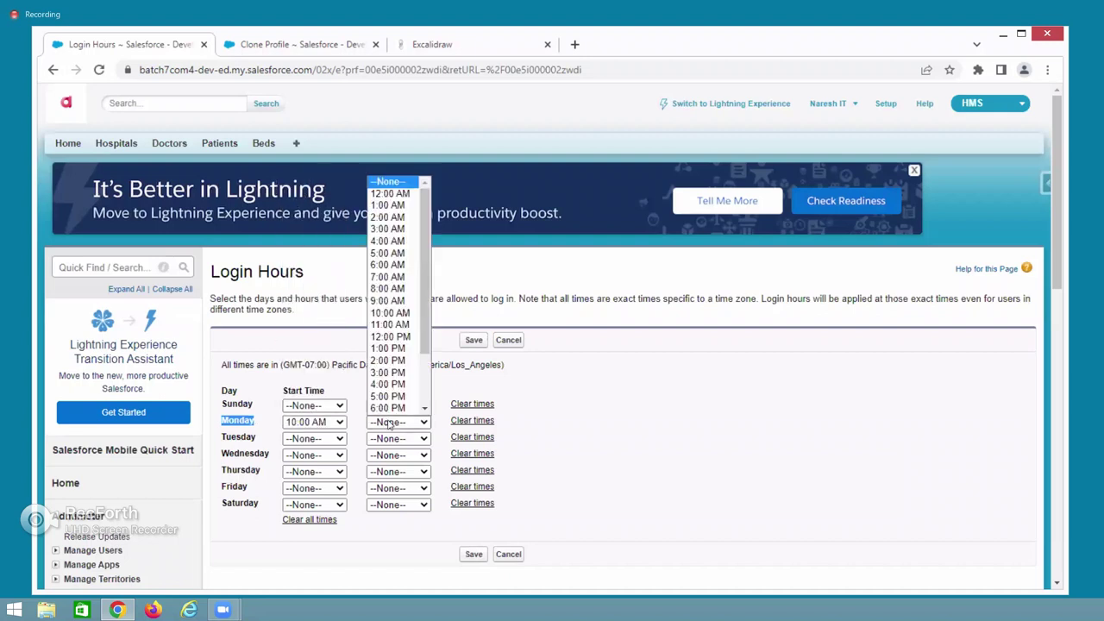
click(388, 396)
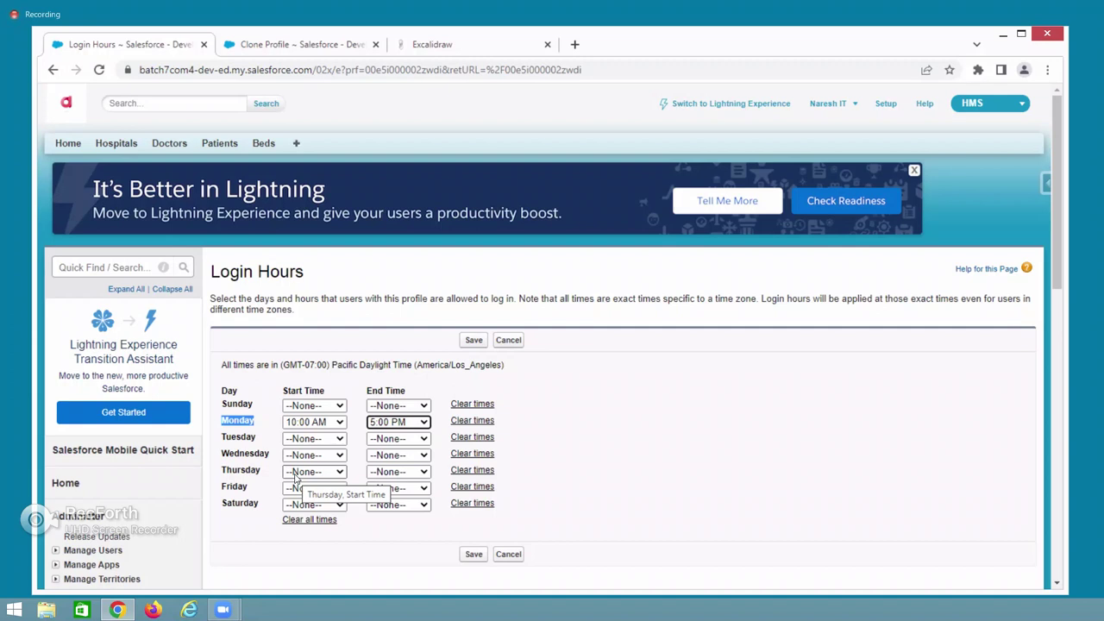
click(215, 272)
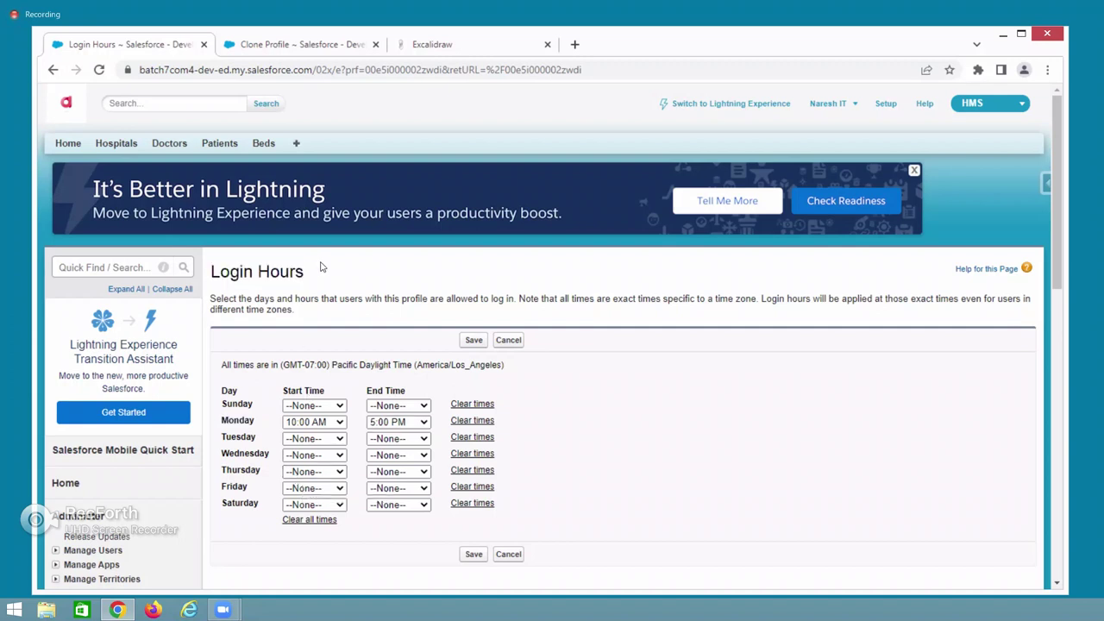
drag(320, 267, 210, 272)
click(53, 69)
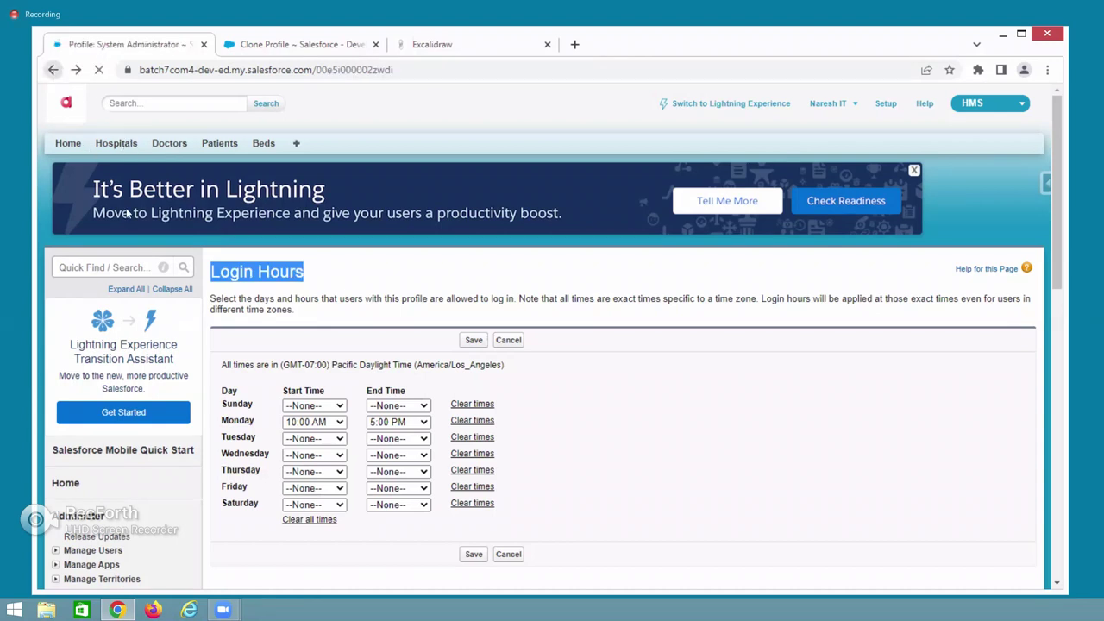
Start a new login IP range and focus its Start IP Address field.
scroll(394, 500, down, 2)
scroll(394, 500, down, 3)
scroll(345, 388, up, 5)
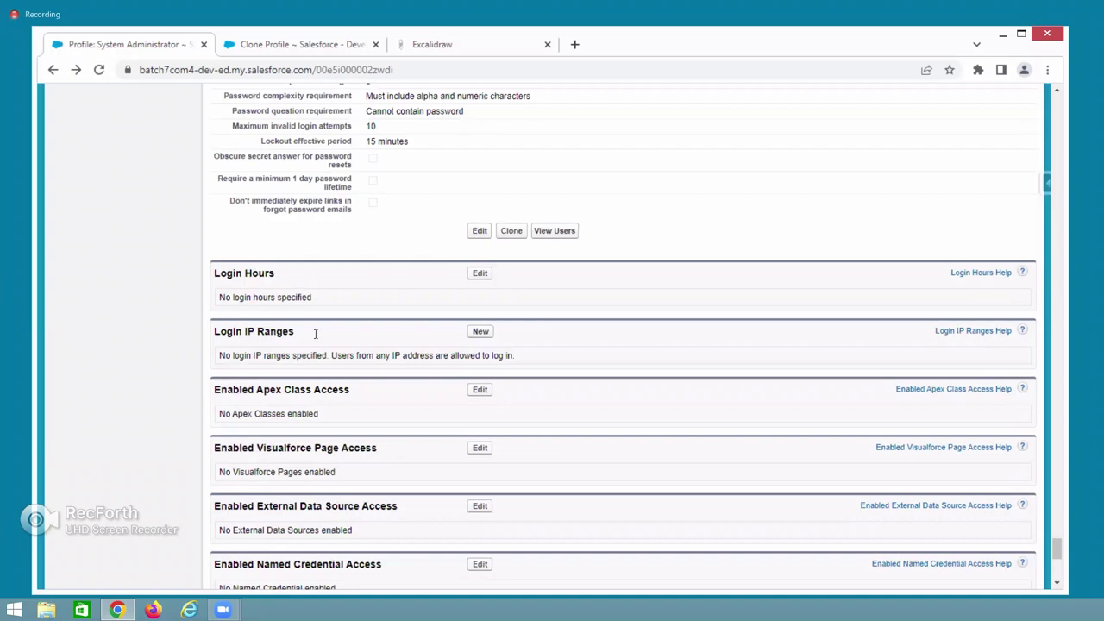
click(477, 338)
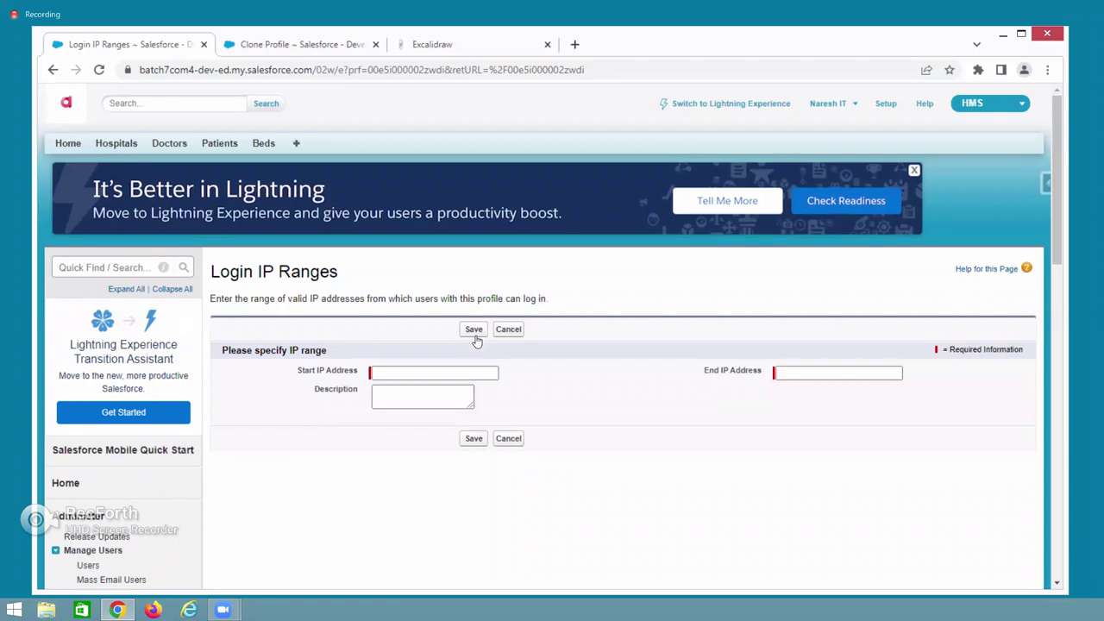
click(395, 375)
click(790, 375)
click(51, 70)
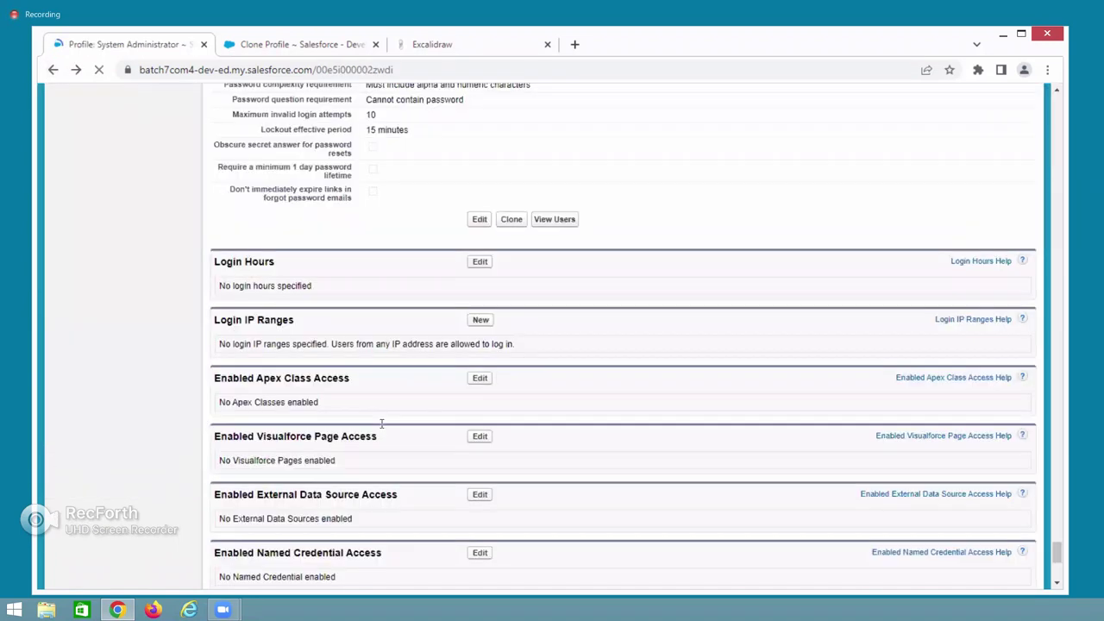
scroll(382, 429, down, 5)
scroll(362, 384, up, 3)
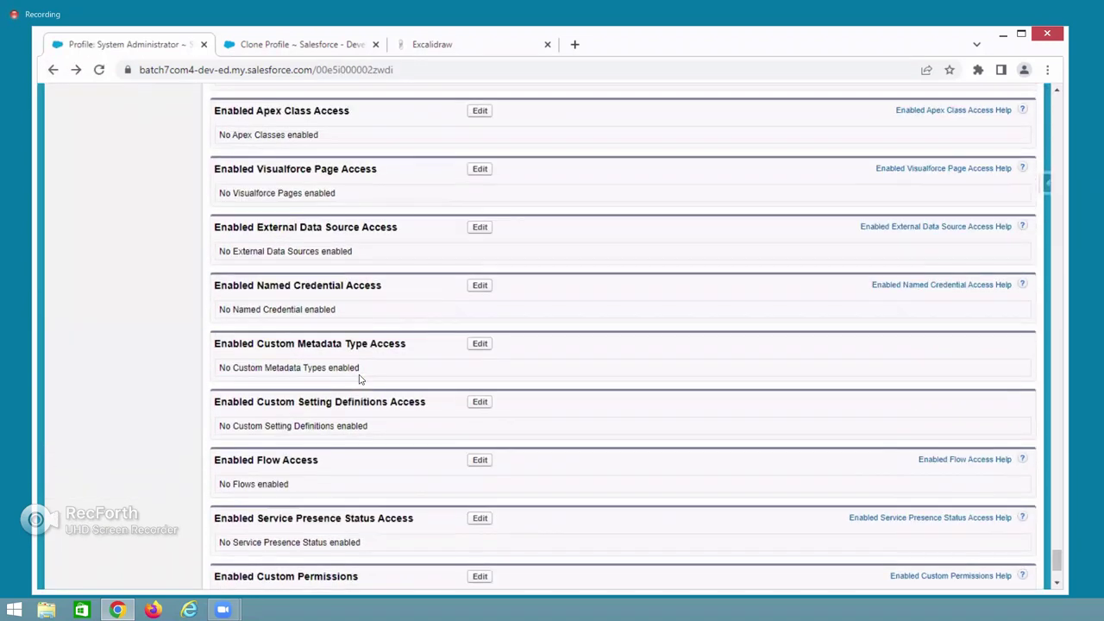
scroll(347, 473, down, 4)
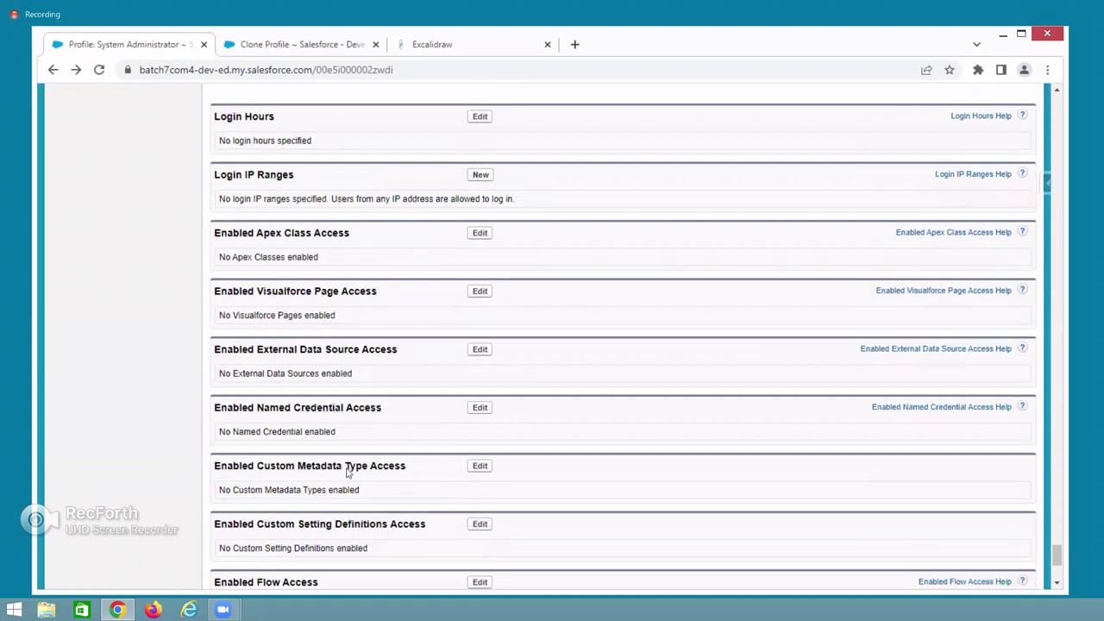
scroll(347, 472, up, 5)
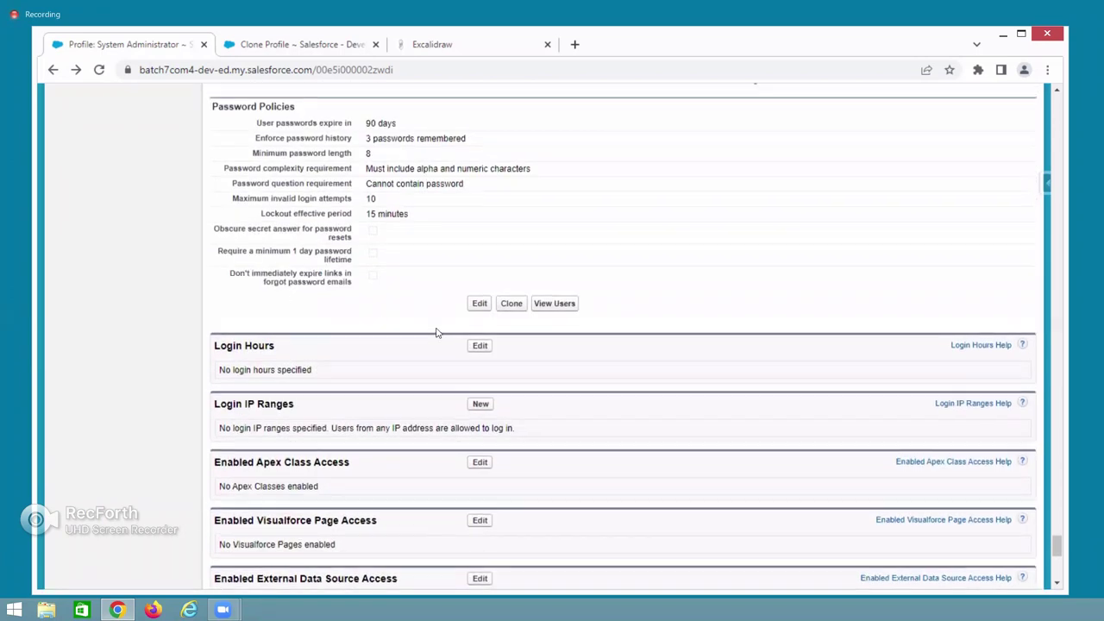
scroll(688, 373, up, 5)
scroll(574, 394, up, 10)
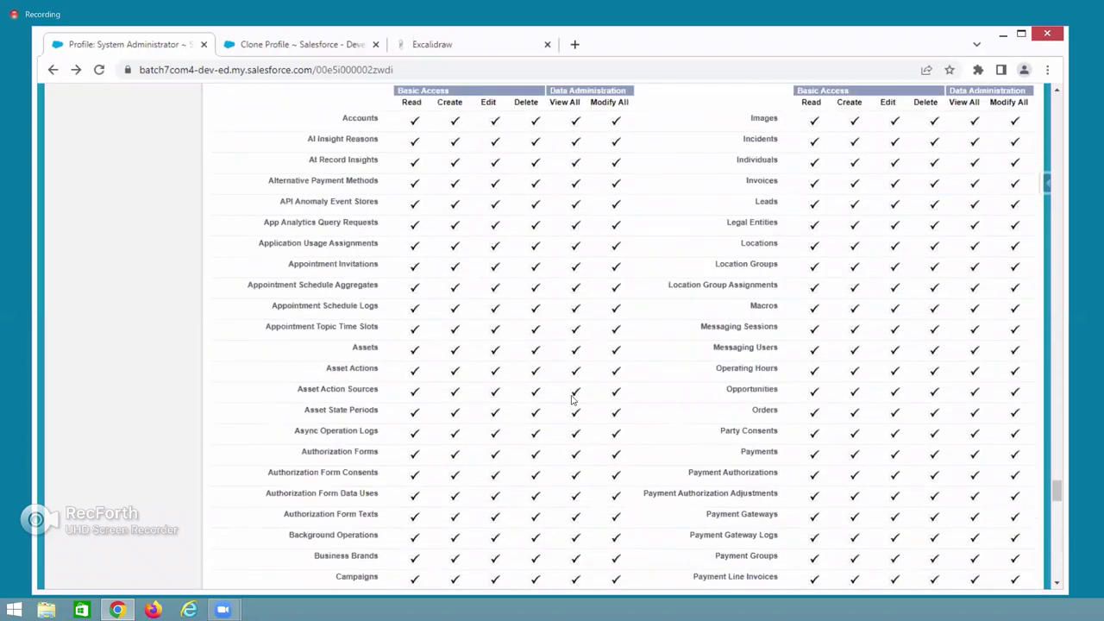
scroll(571, 399, up, 10)
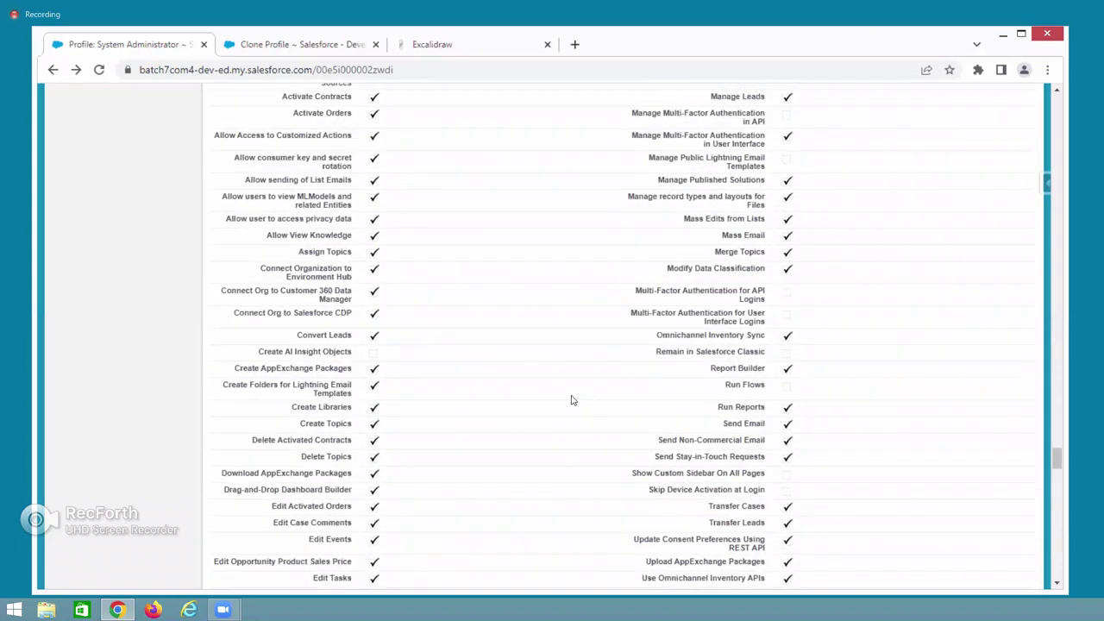
scroll(571, 399, up, 2)
scroll(571, 400, down, 7)
scroll(571, 399, up, 1)
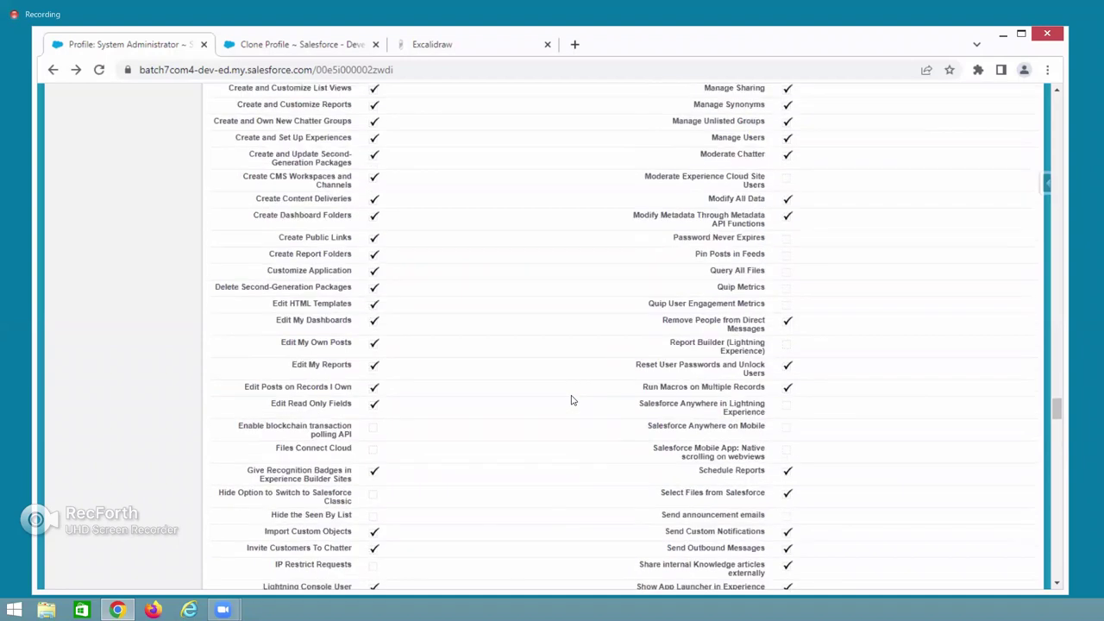
scroll(571, 399, up, 4)
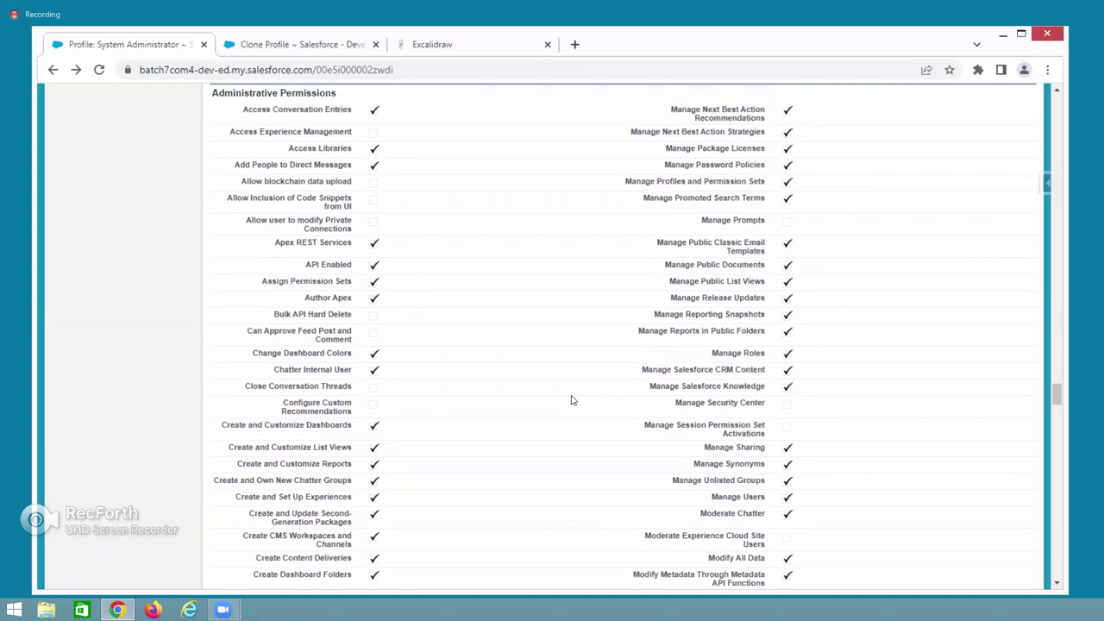
scroll(571, 400, down, 5)
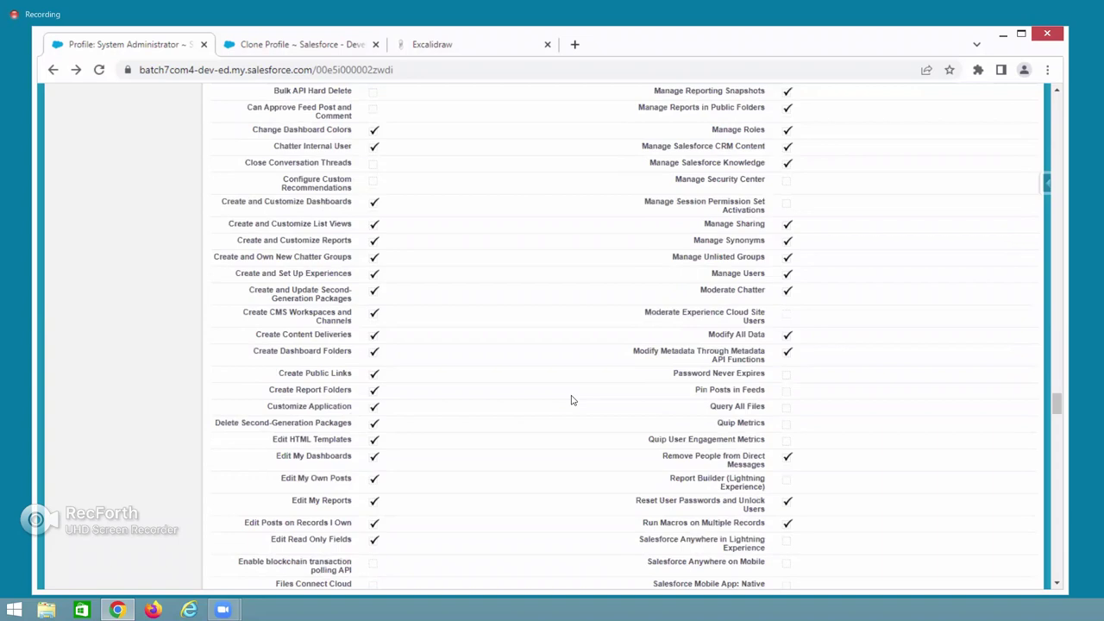
scroll(571, 399, up, 6)
scroll(571, 400, up, 10)
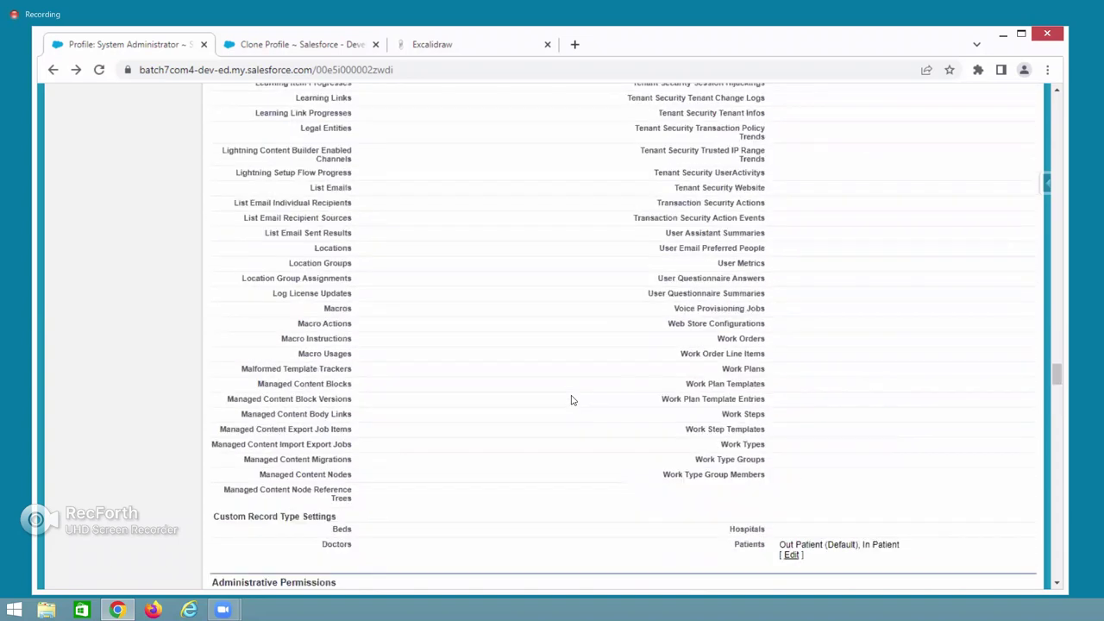
scroll(571, 399, up, 8)
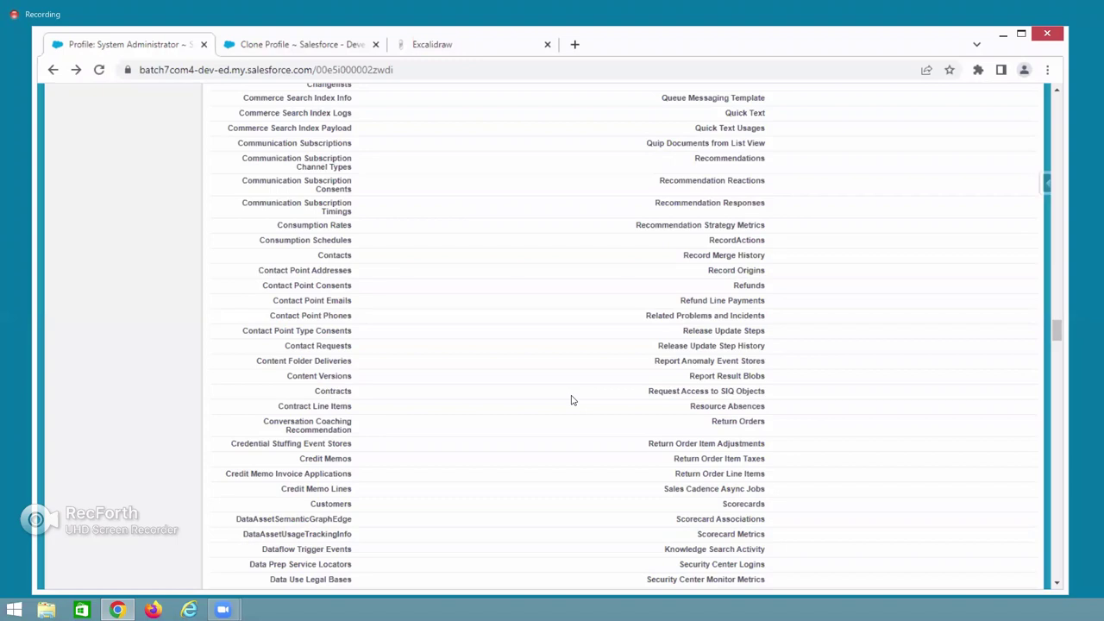
scroll(477, 411, up, 8)
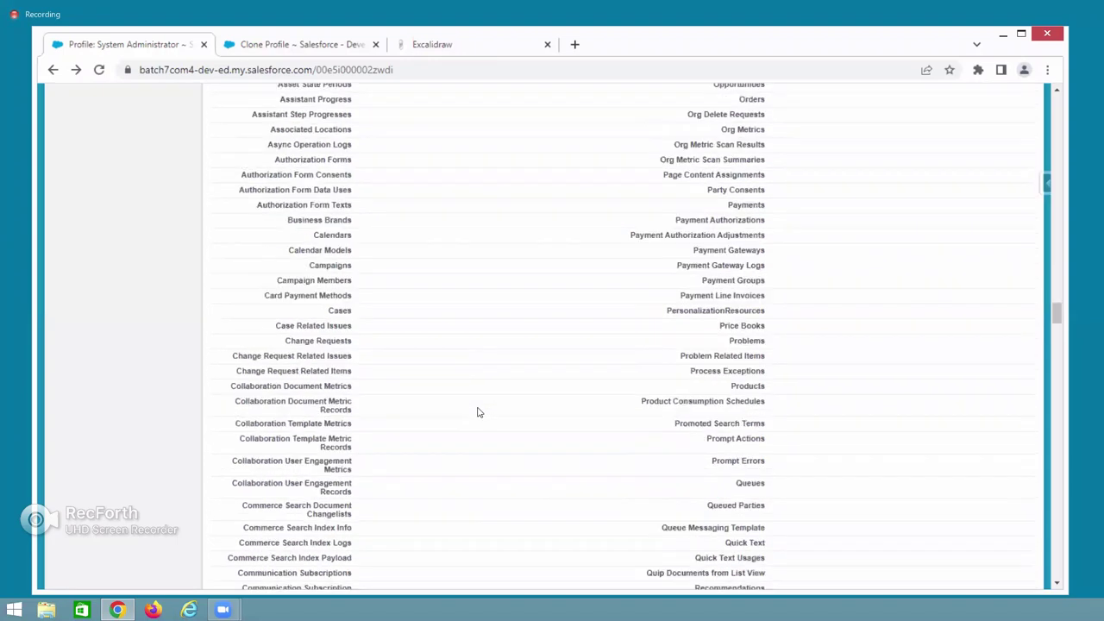
scroll(478, 412, up, 15)
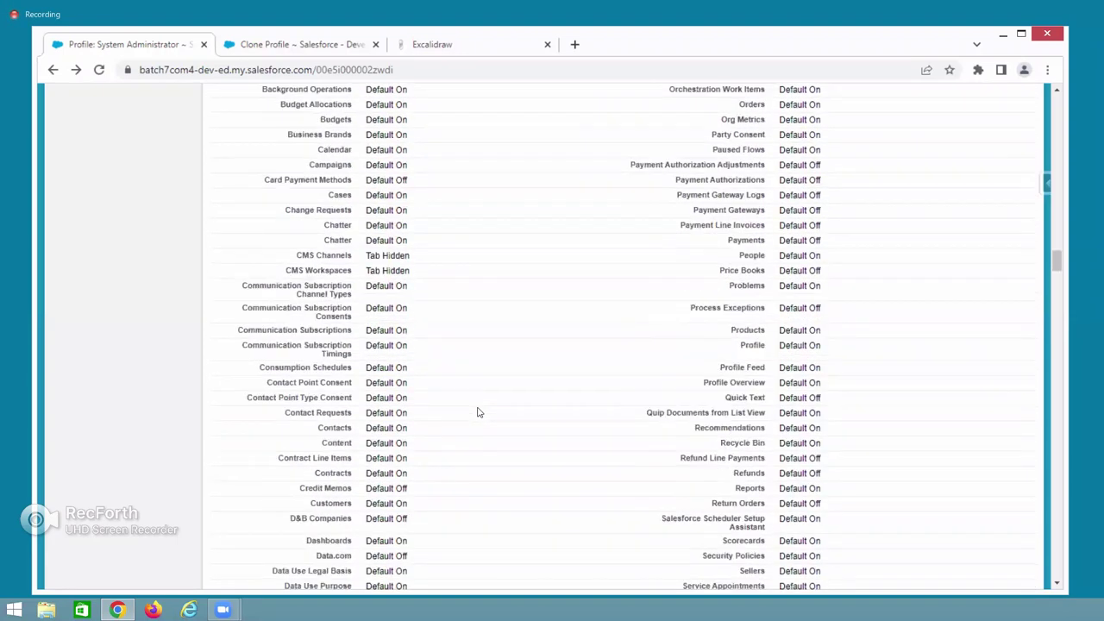
scroll(478, 412, up, 15)
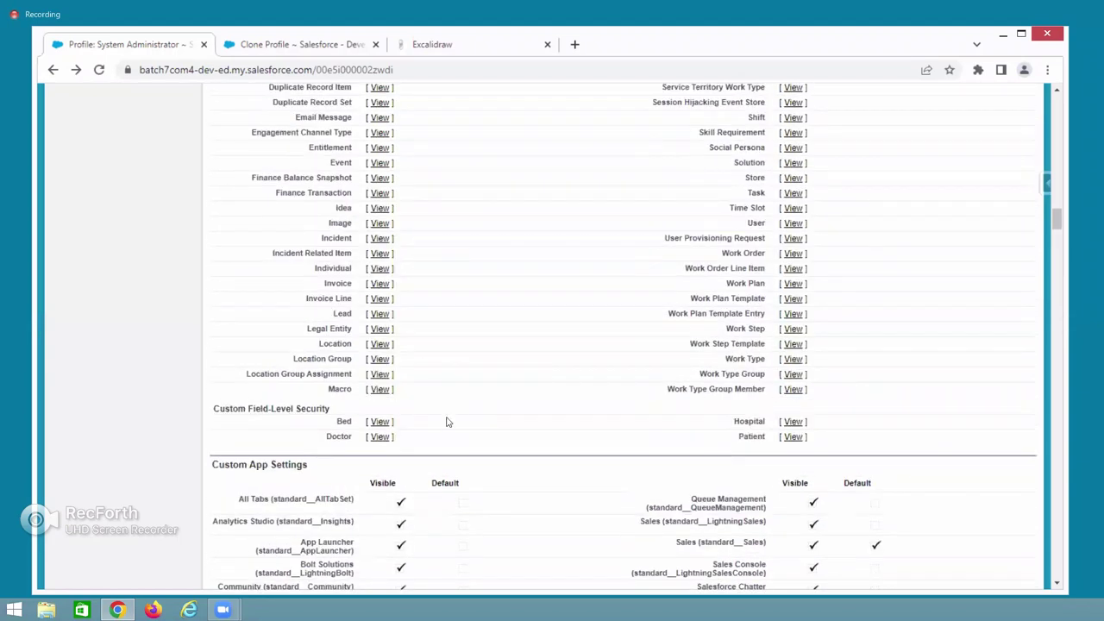
scroll(414, 414, up, 15)
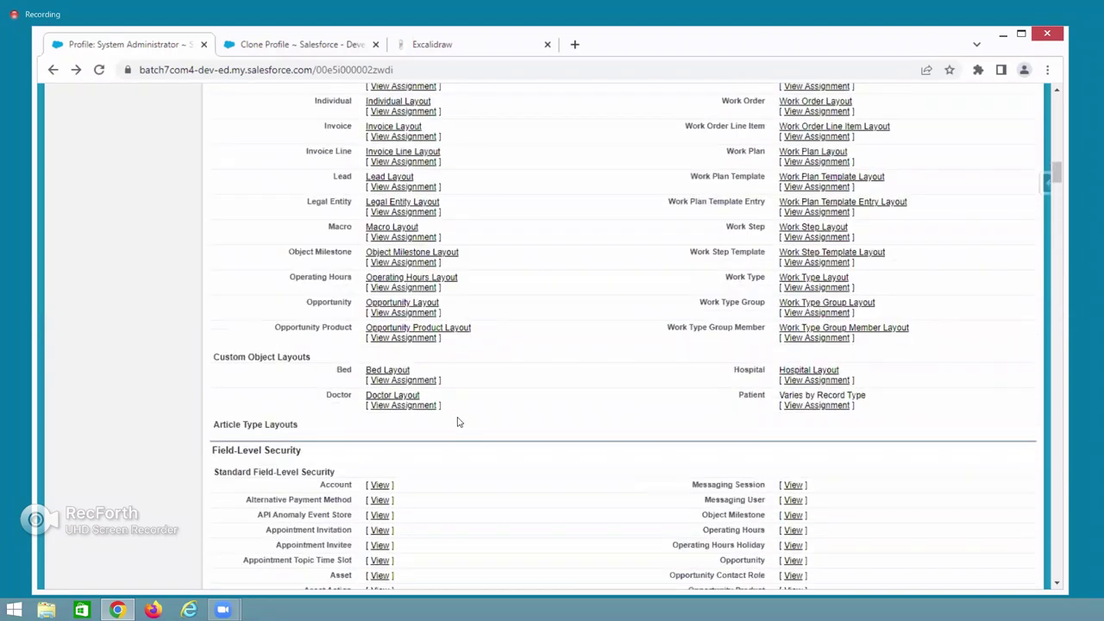
scroll(457, 423, up, 15)
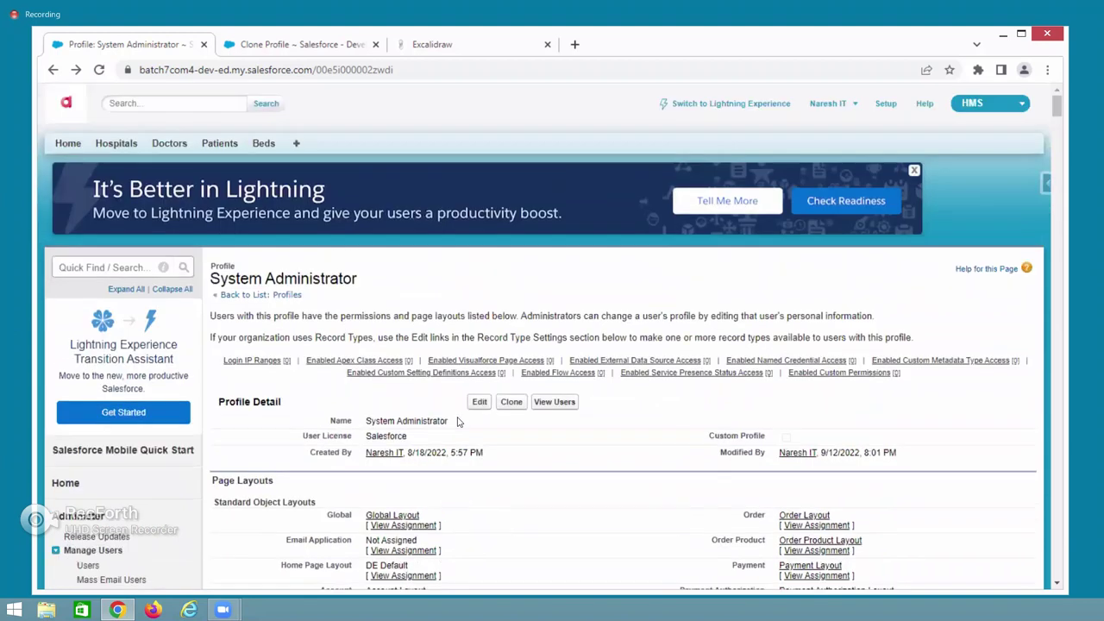
drag(371, 421, 457, 421)
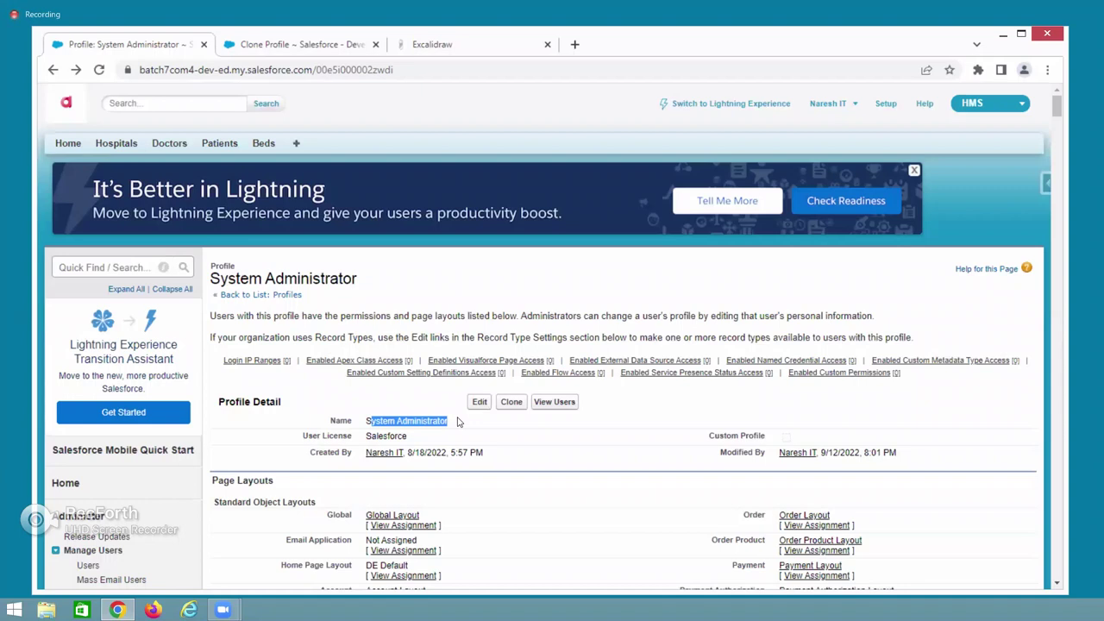
scroll(485, 506, down, 1)
scroll(485, 507, down, 15)
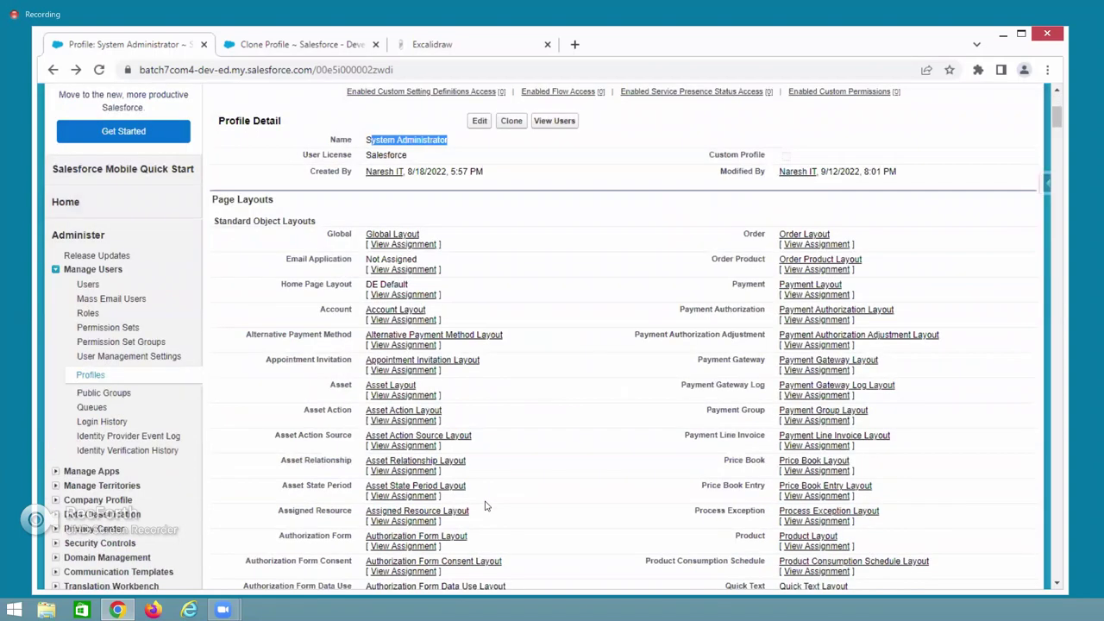
scroll(486, 506, down, 15)
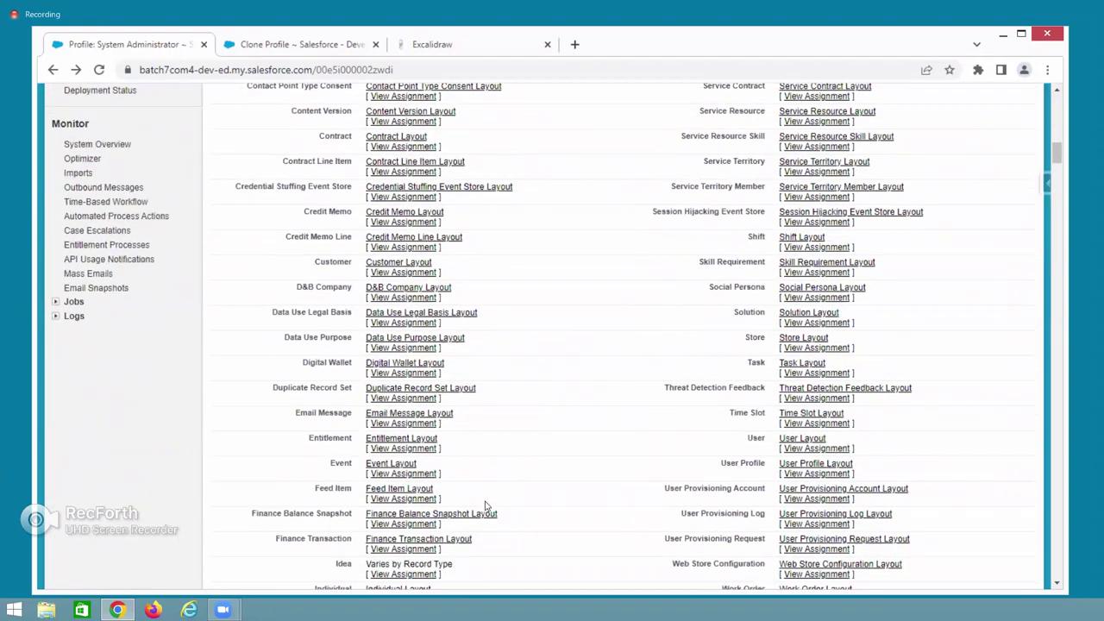
scroll(485, 506, down, 15)
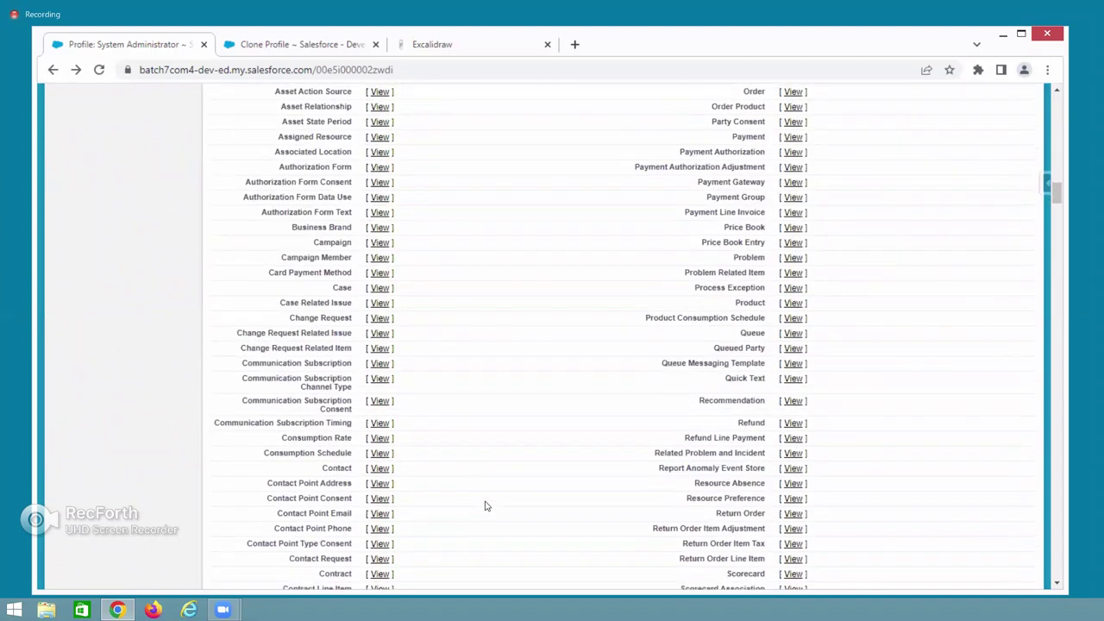
scroll(485, 506, down, 15)
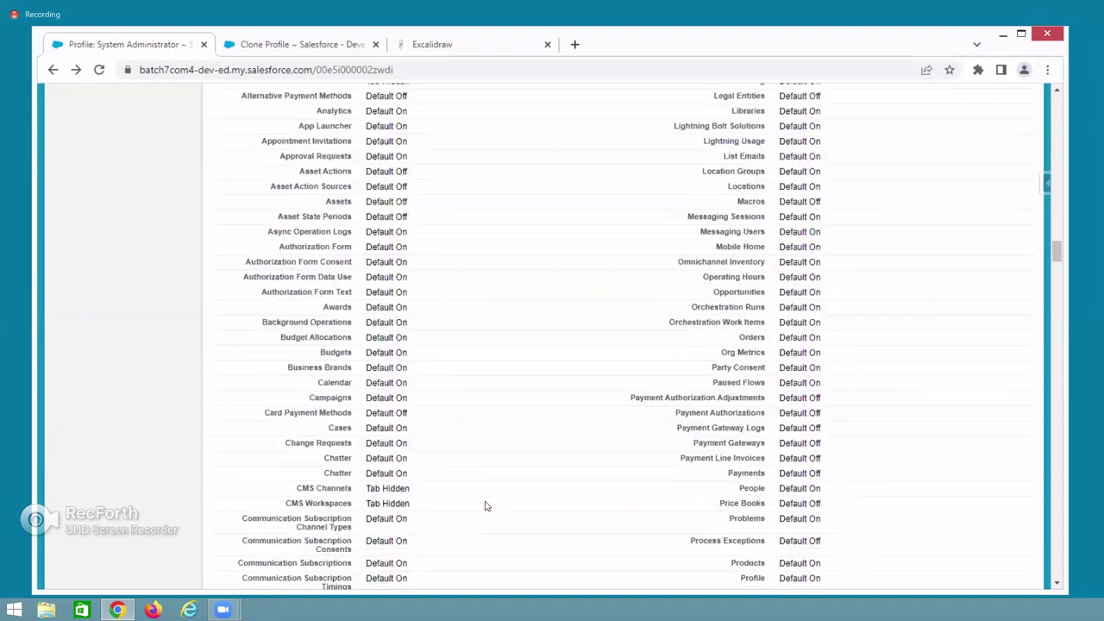
scroll(485, 506, down, 15)
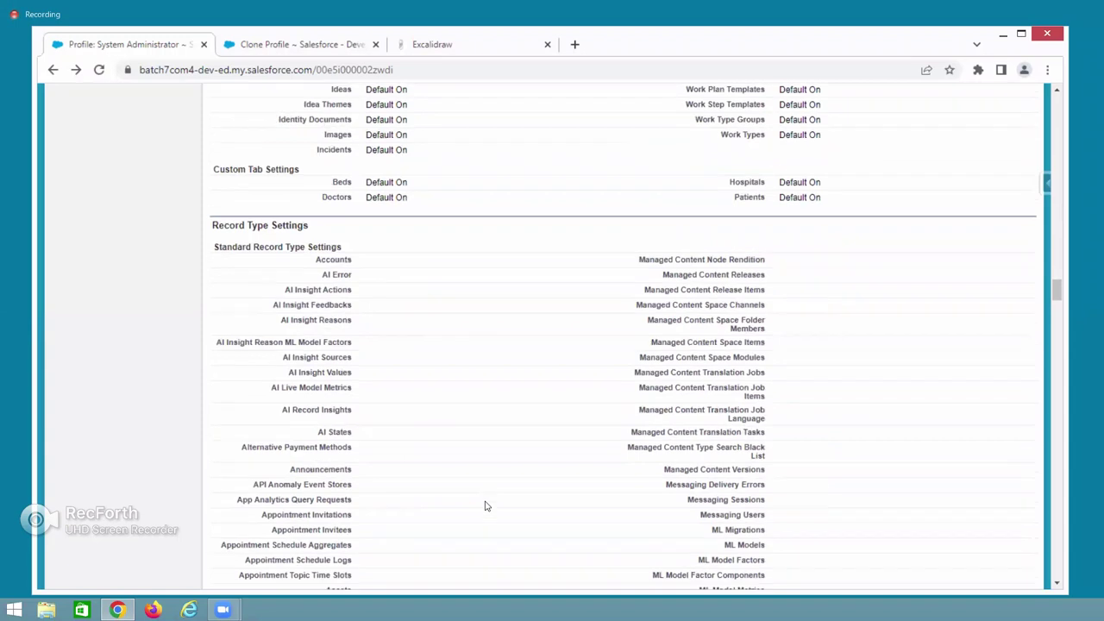
scroll(485, 507, up, 20)
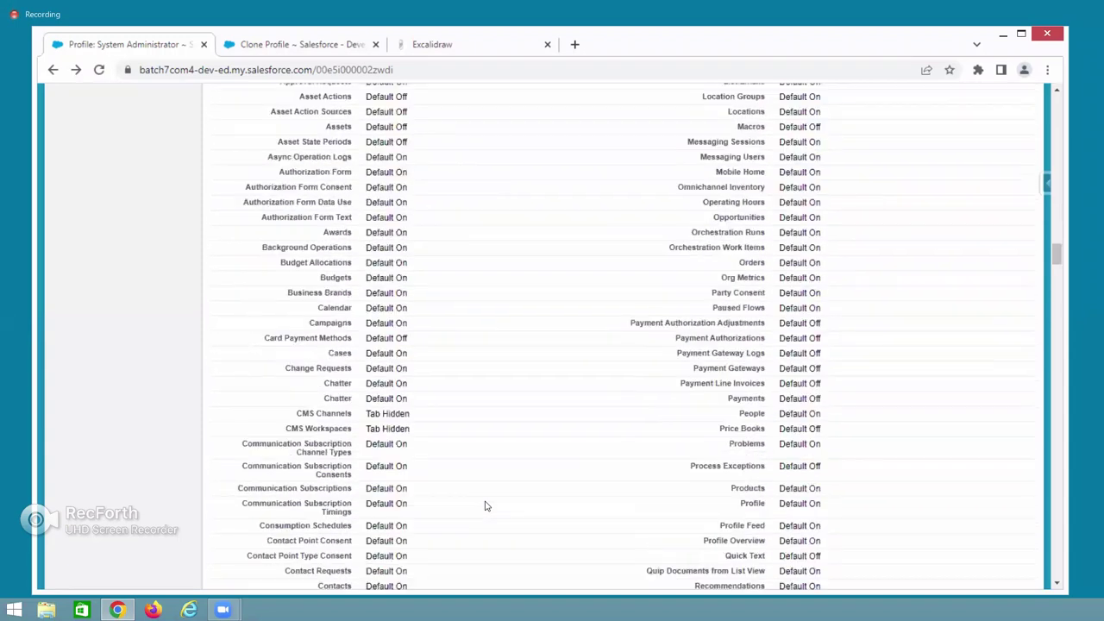
scroll(486, 506, up, 2)
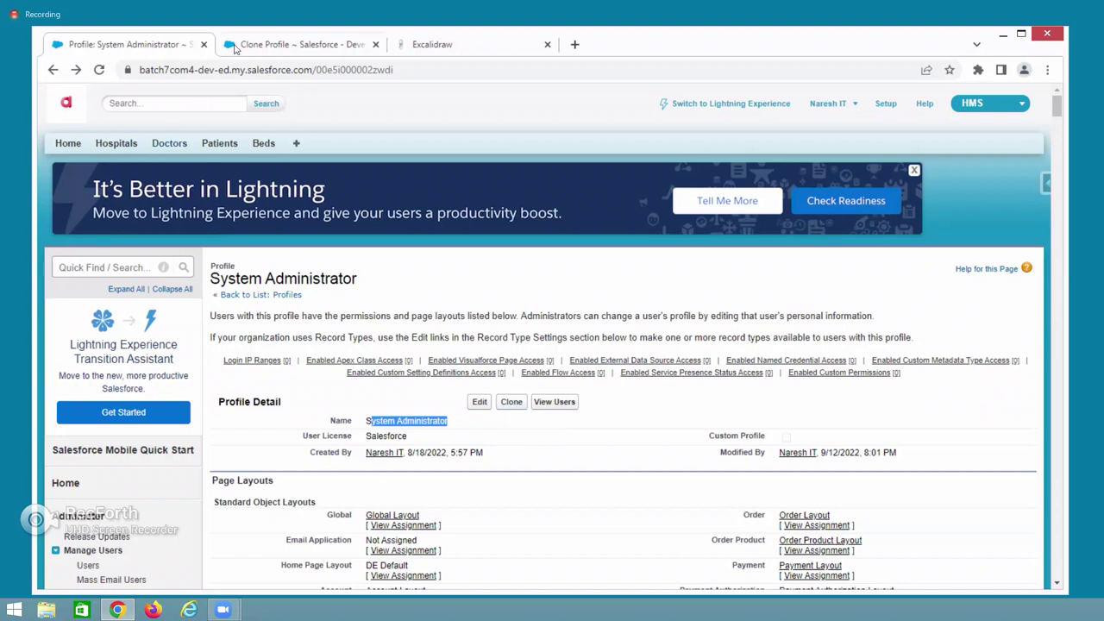
Find Profiles via Quick Find 'profile' and start a New Profile clone form.
click(112, 267)
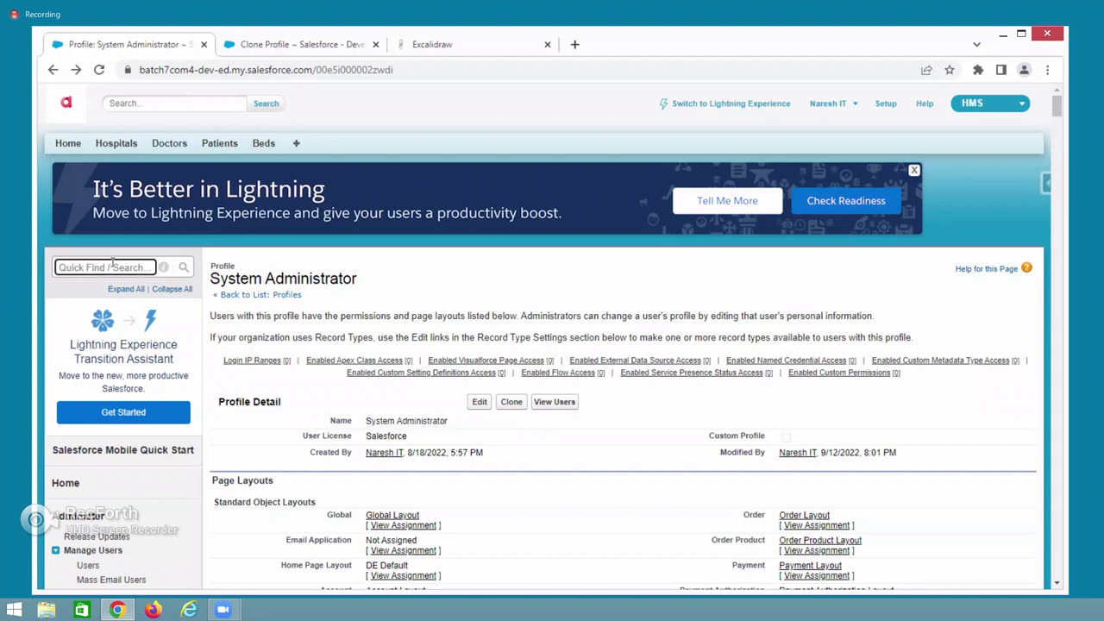
text(p)
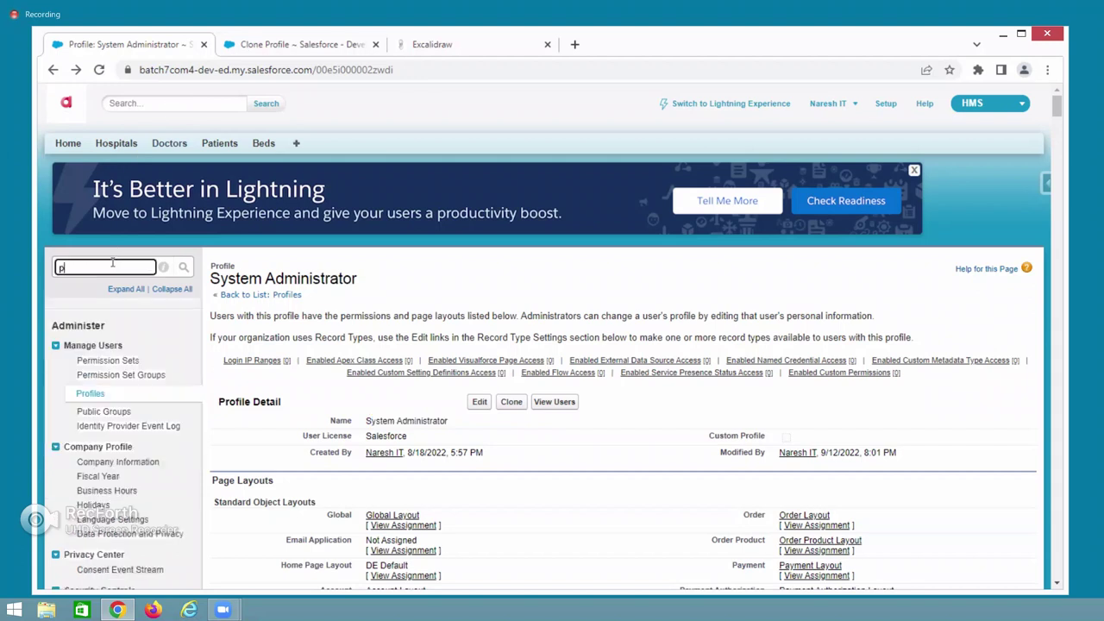
text(rofile)
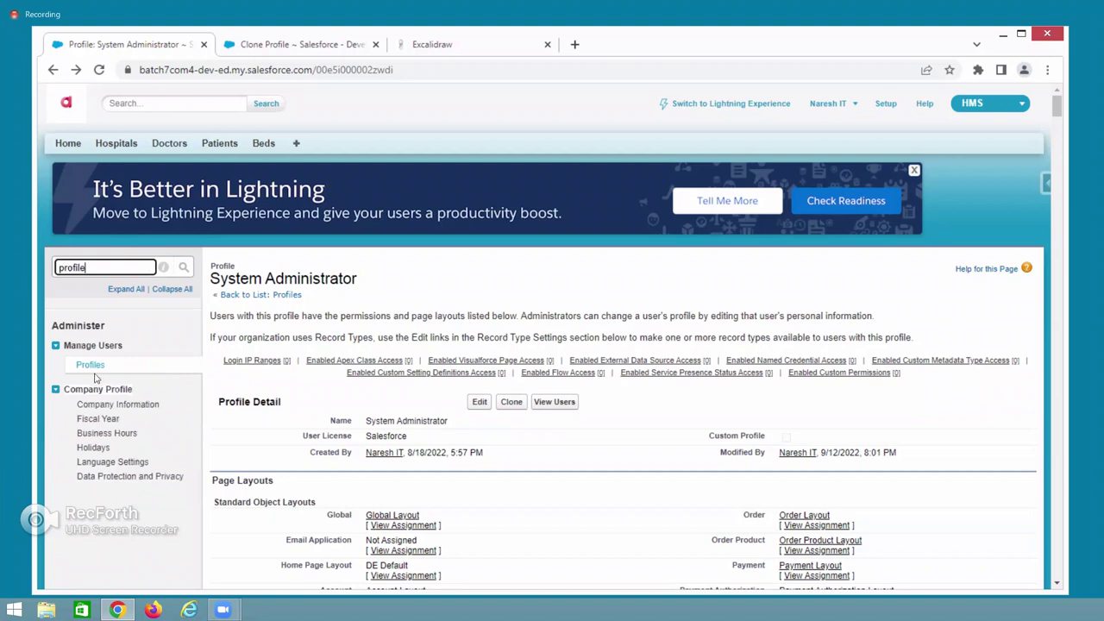
click(91, 366)
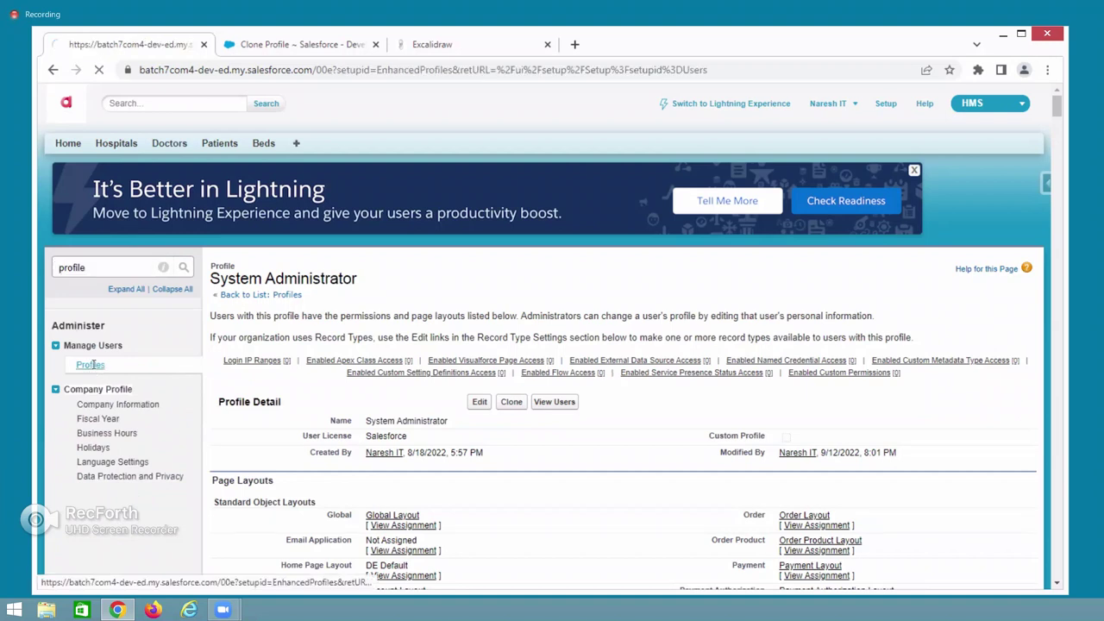
click(244, 334)
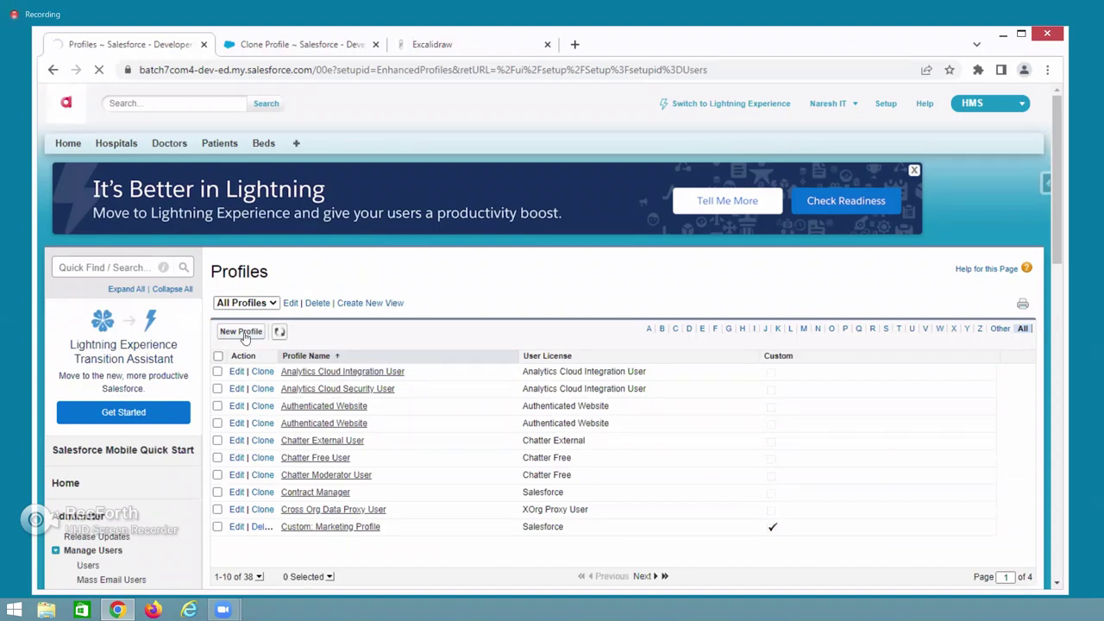
drag(301, 357, 357, 360)
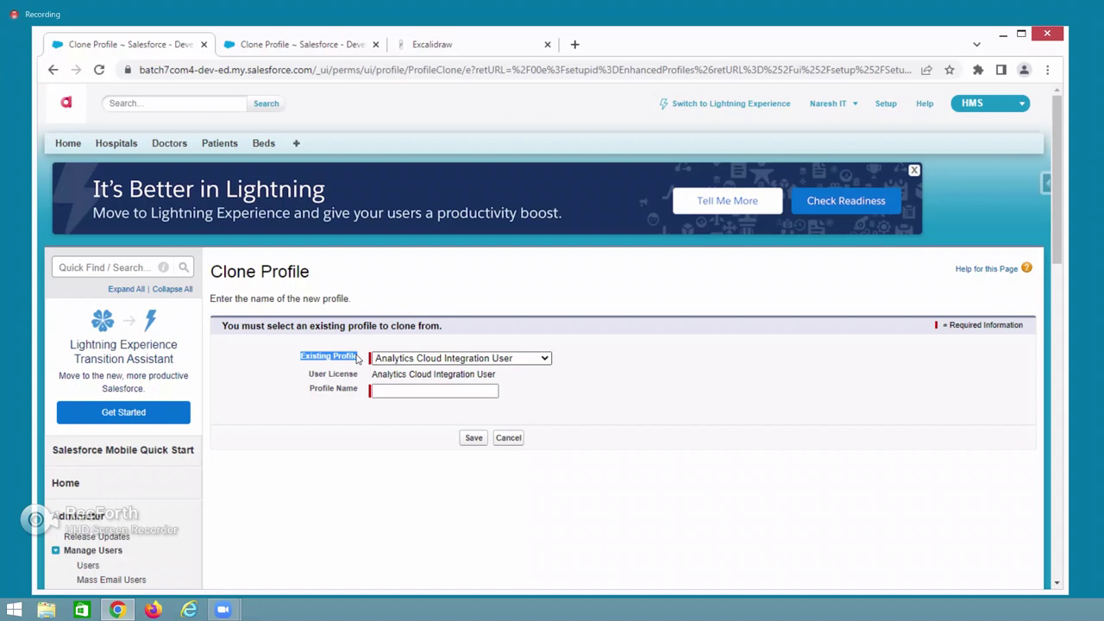
Choose System Administrator as the existing profile, giving the Salesforce user license.
click(414, 359)
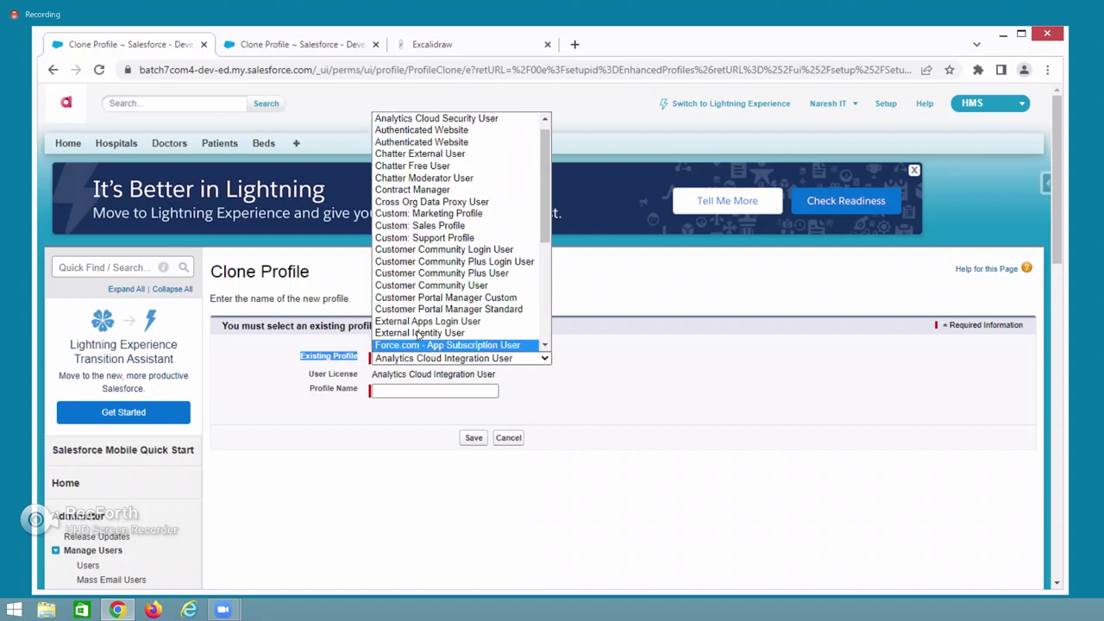
scroll(417, 335, down, 5)
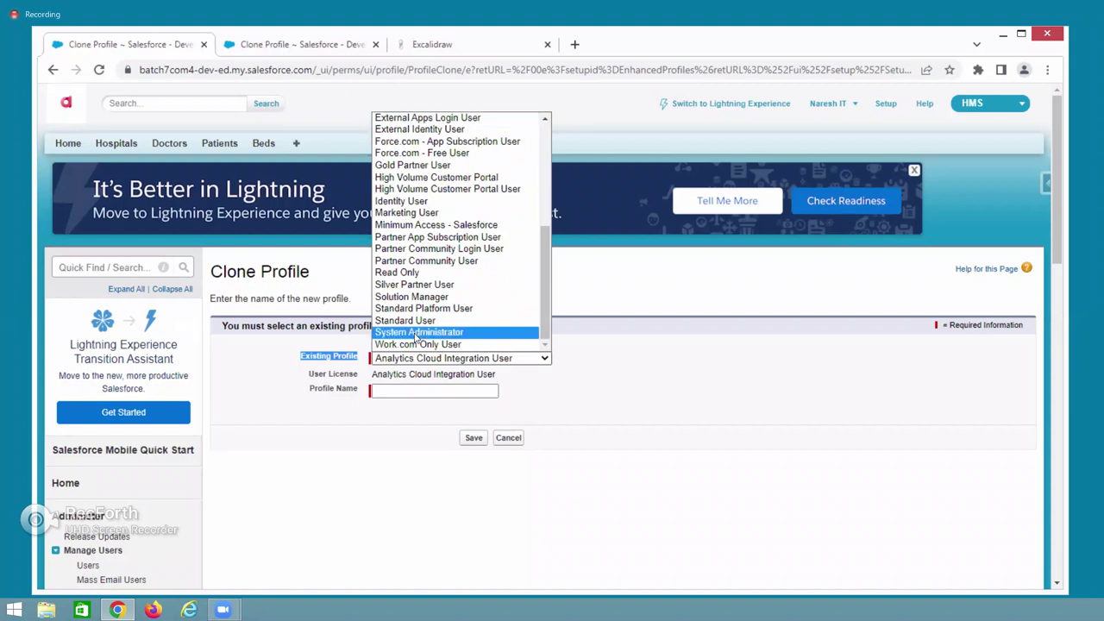
click(418, 333)
drag(308, 375, 413, 374)
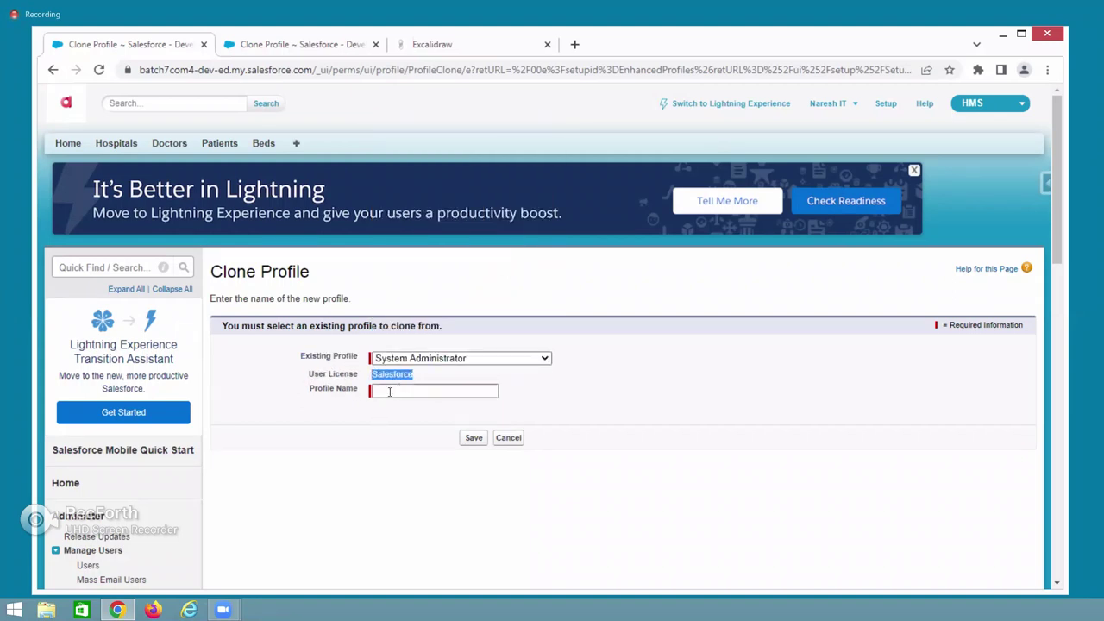
Name the profile 'Reception Profile', correcting the 'Receiption' misspelling, and save it.
click(390, 391)
text(Receiption Profile)
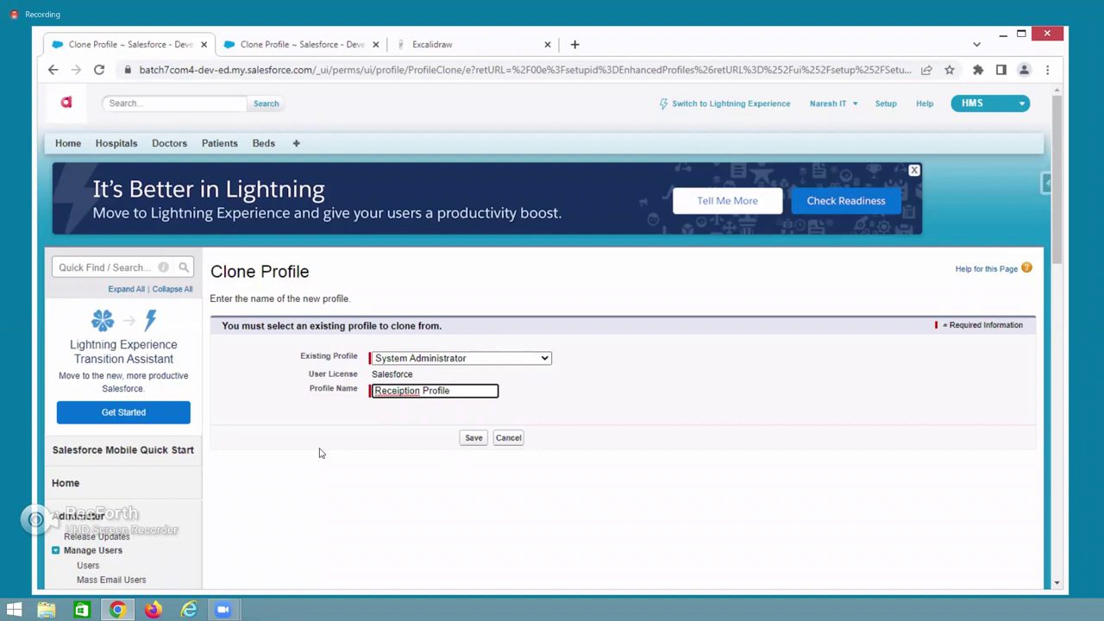
click(320, 456)
click(390, 390)
right_click(390, 391)
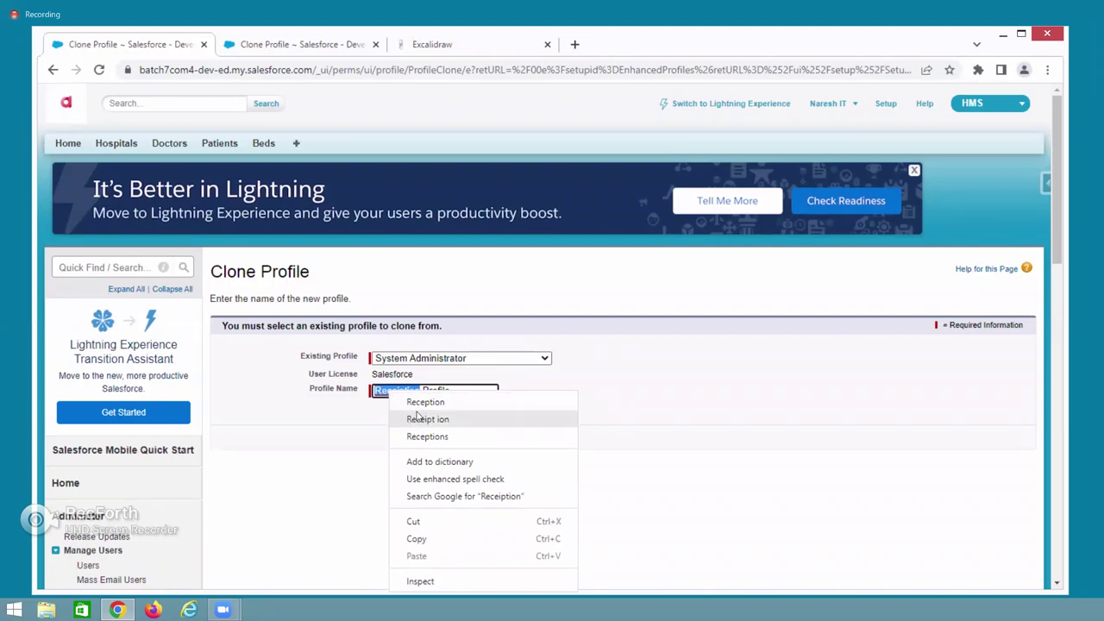
click(421, 402)
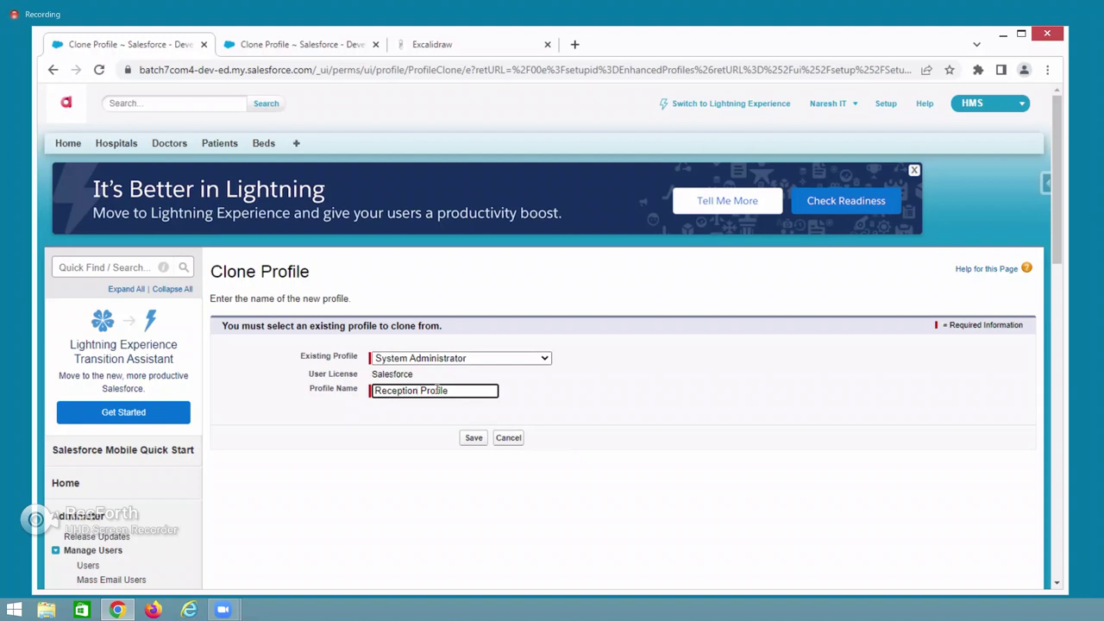
click(464, 439)
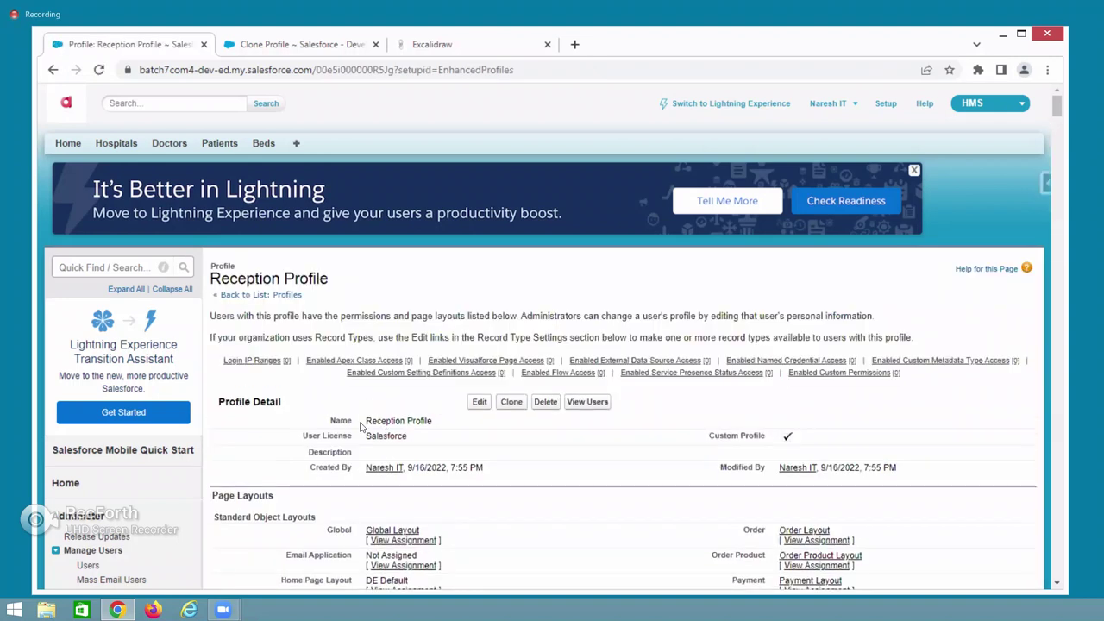
drag(364, 421, 444, 426)
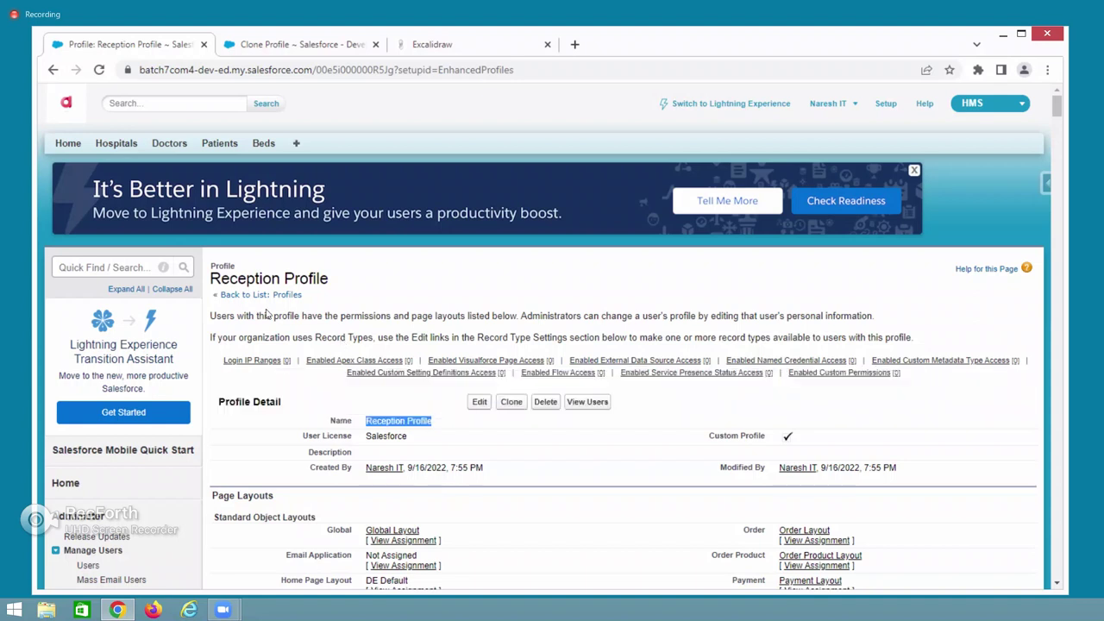
click(115, 267)
Open the Users list in a new tab via Quick Find 'user' and start a New User form.
text(user)
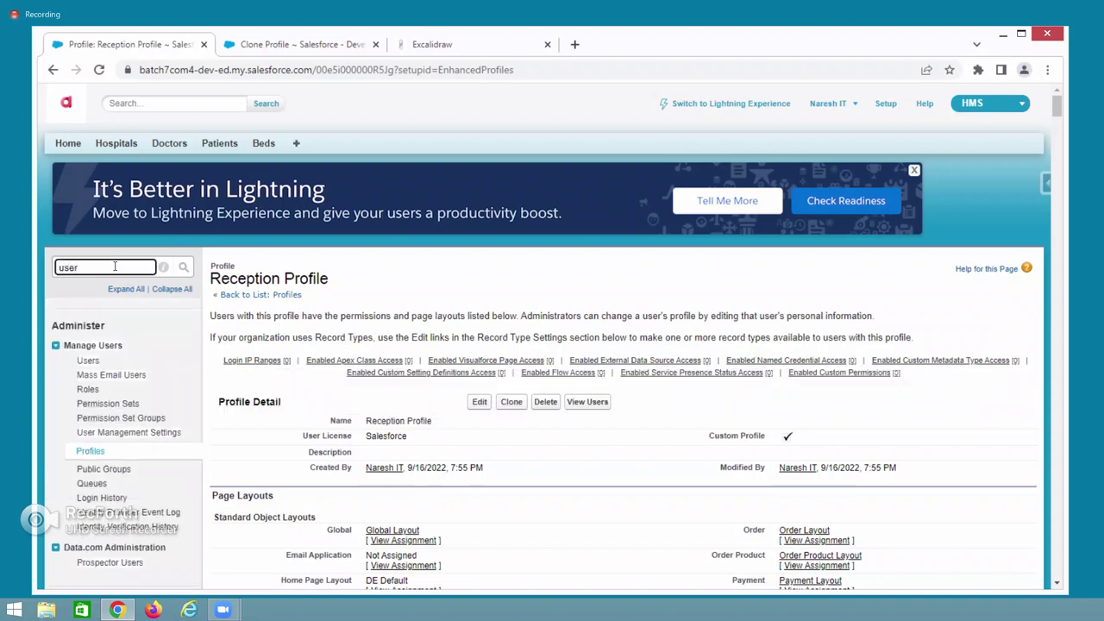
right_click(101, 365)
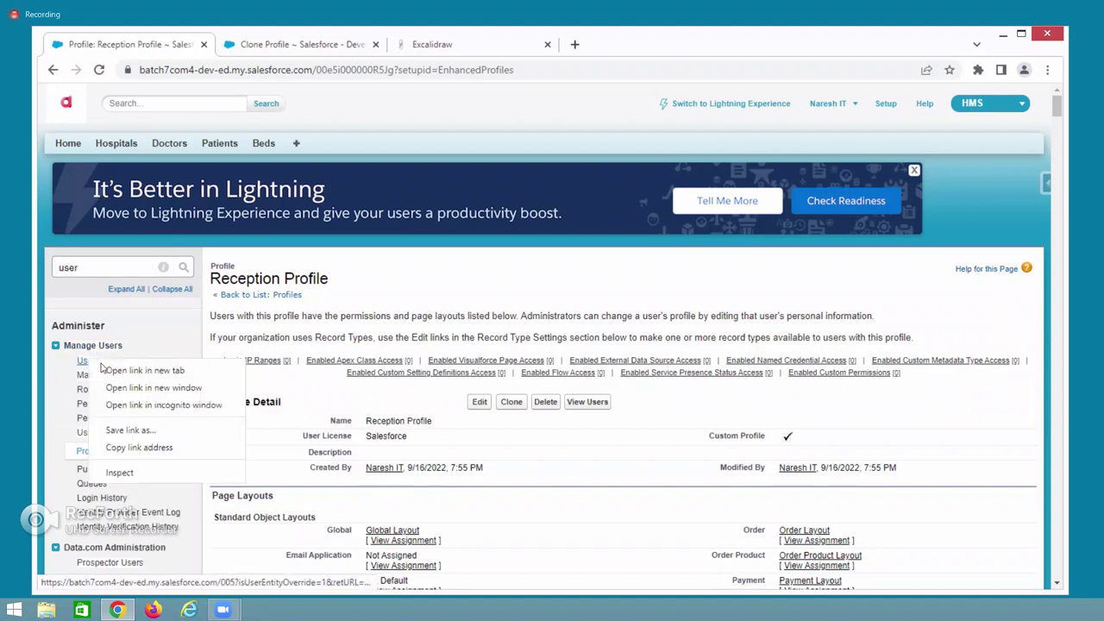
click(105, 370)
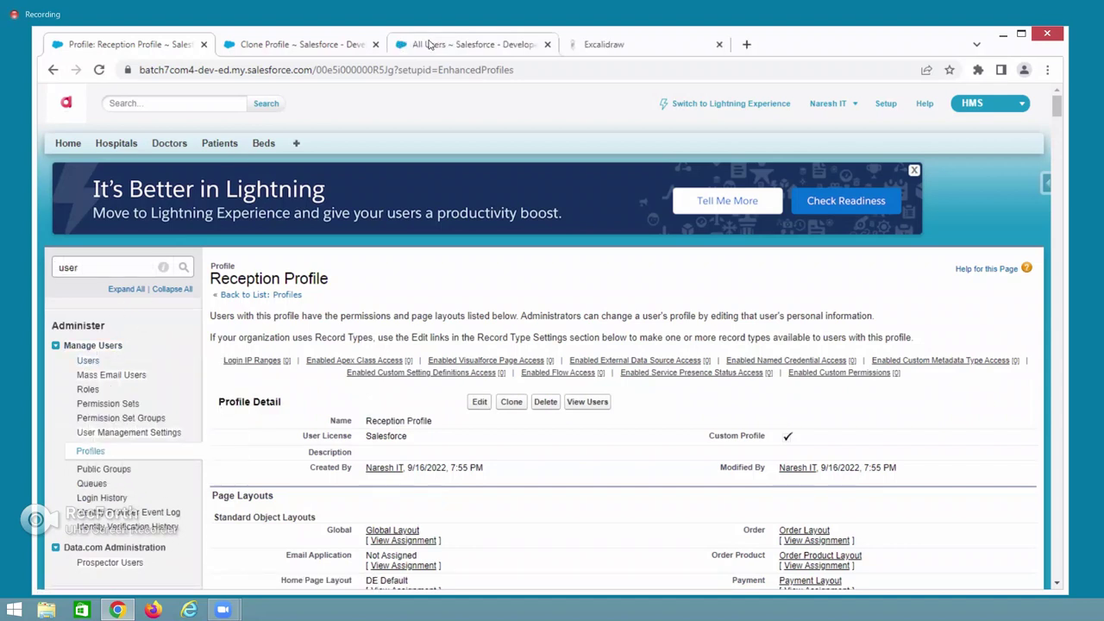
click(429, 44)
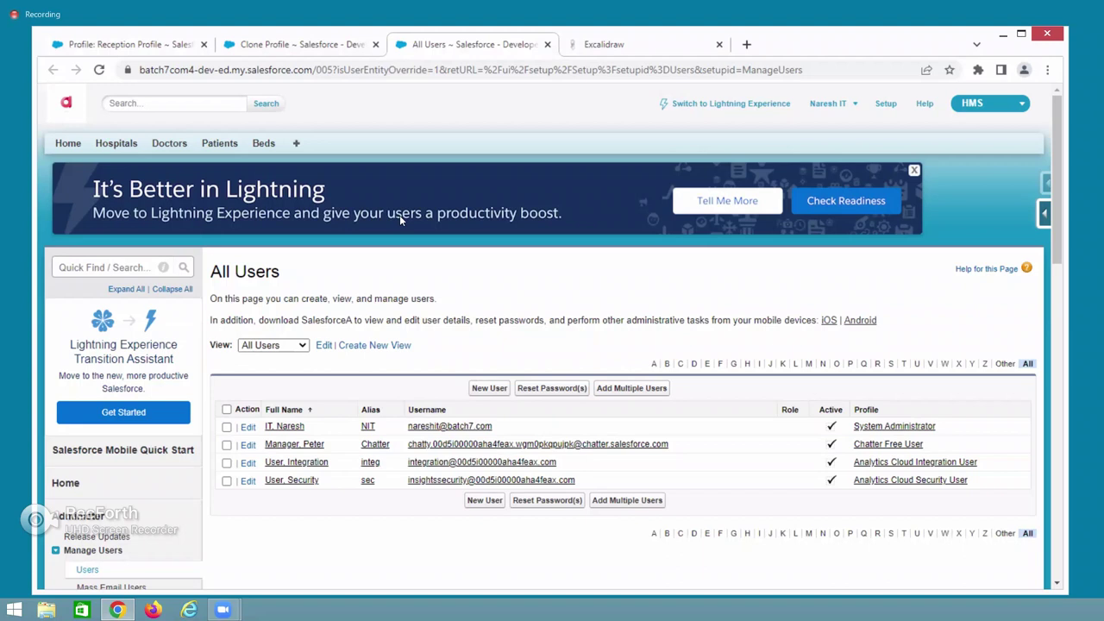
click(488, 387)
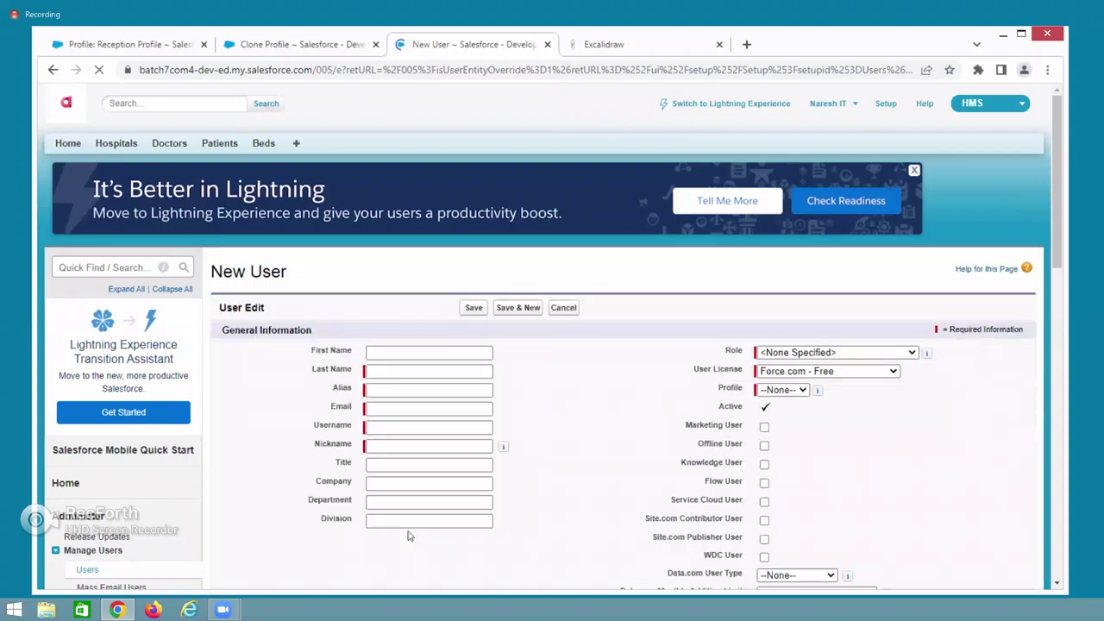
click(383, 353)
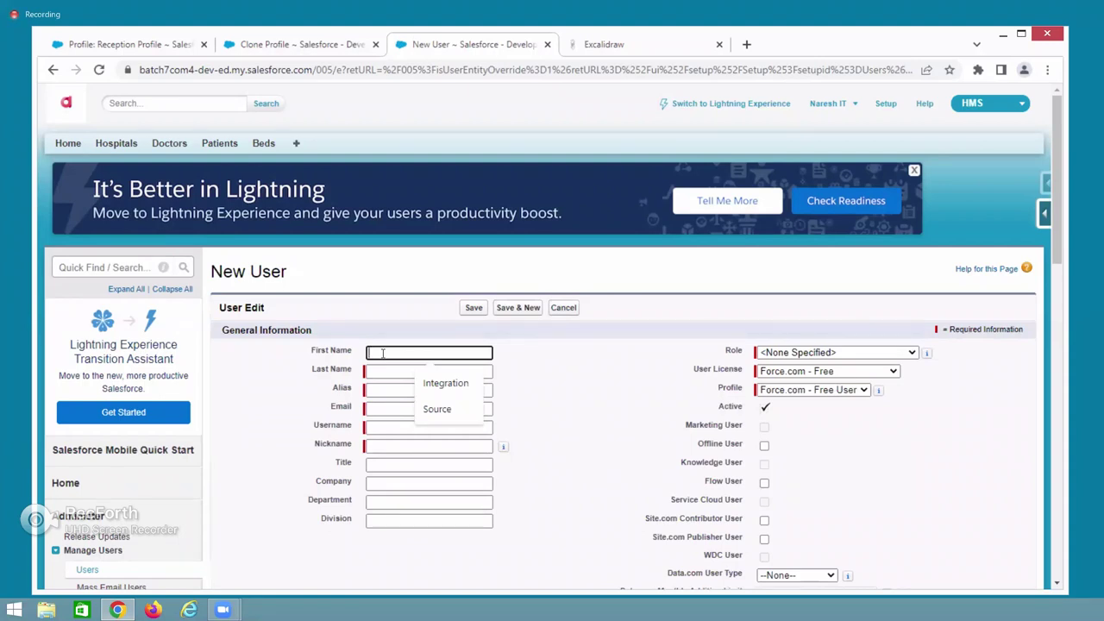
Enter first name 'Receiption', last name 'User', auto-filled alias ruser, and the user's e-mail address.
text(Receip)
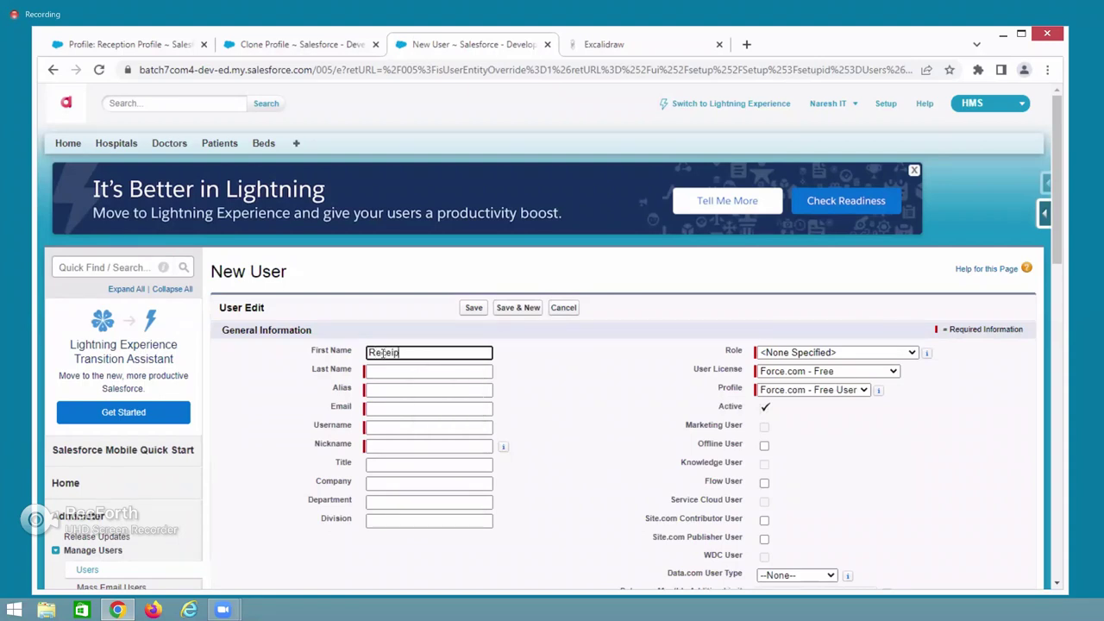
text(tion)
click(387, 370)
text(User)
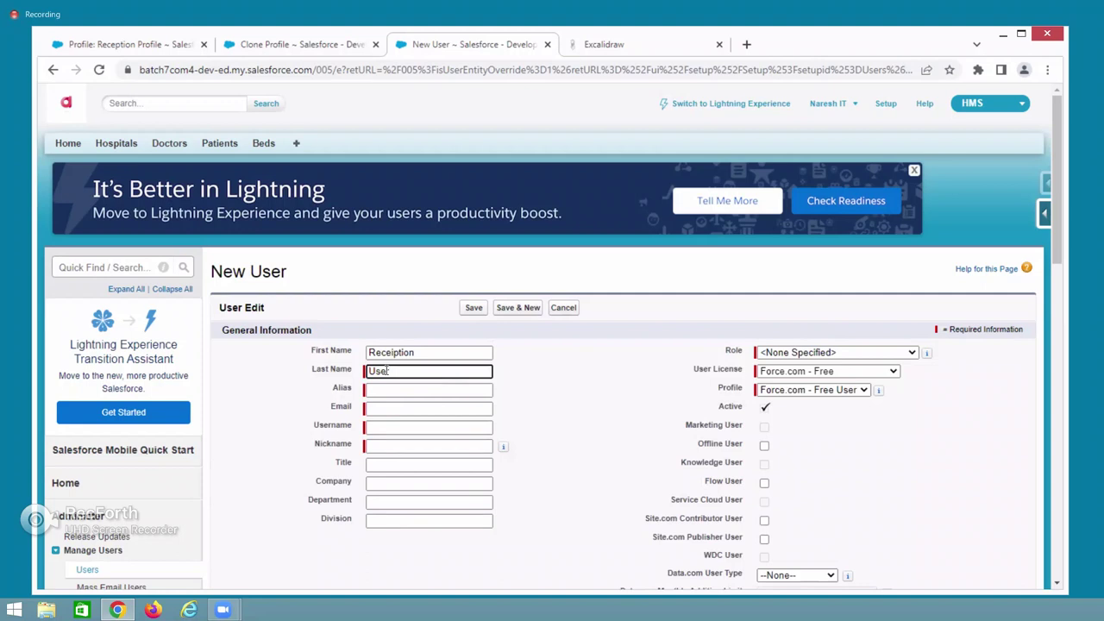
click(401, 389)
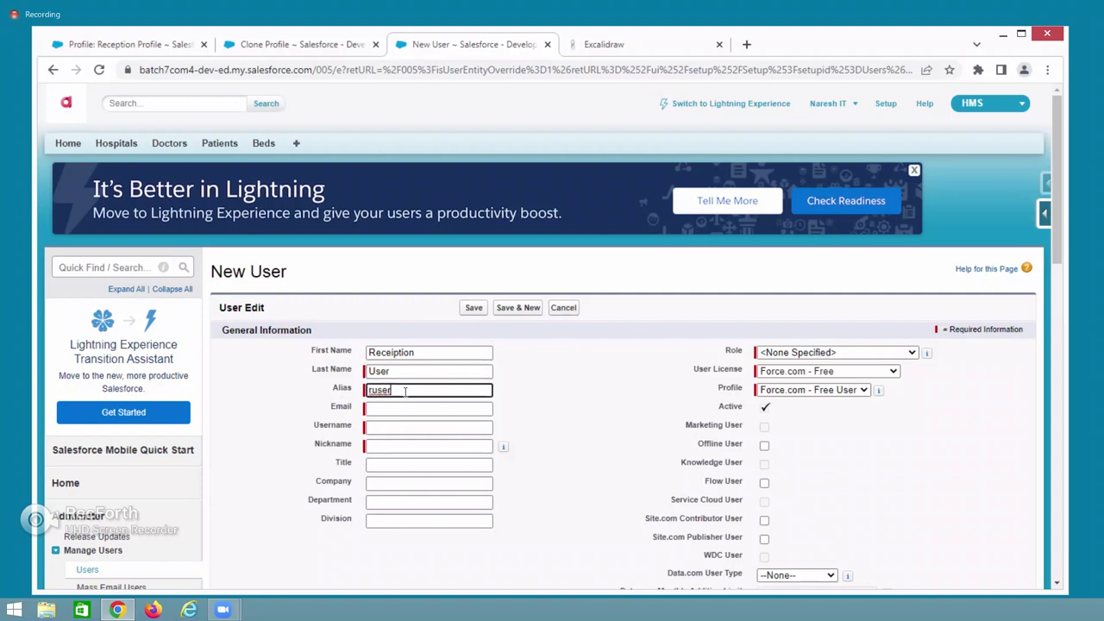
click(398, 409)
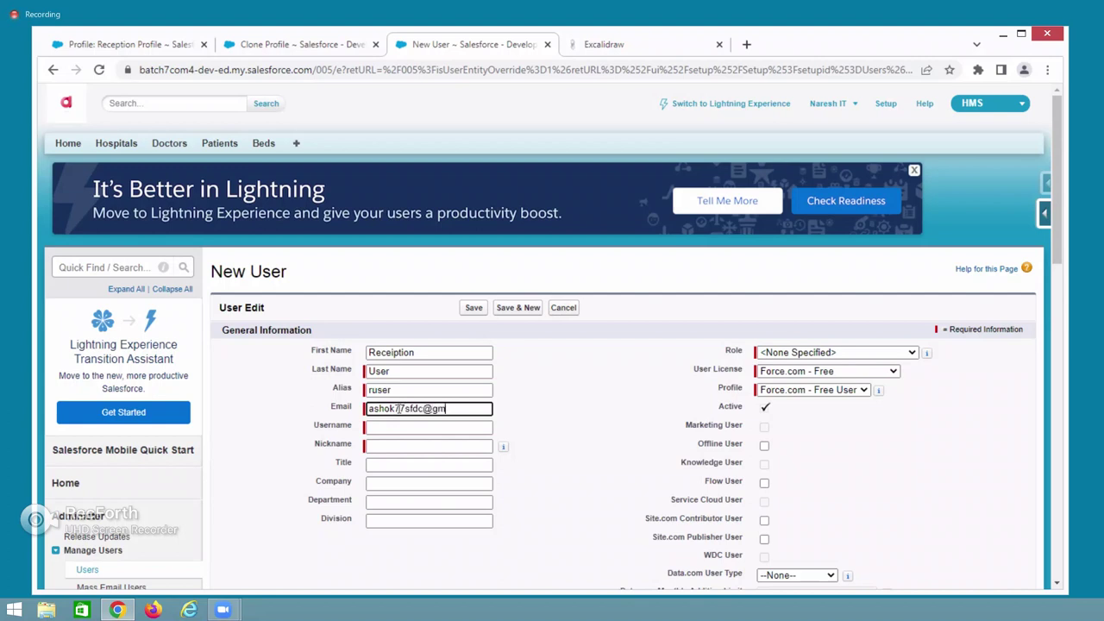
click(400, 427)
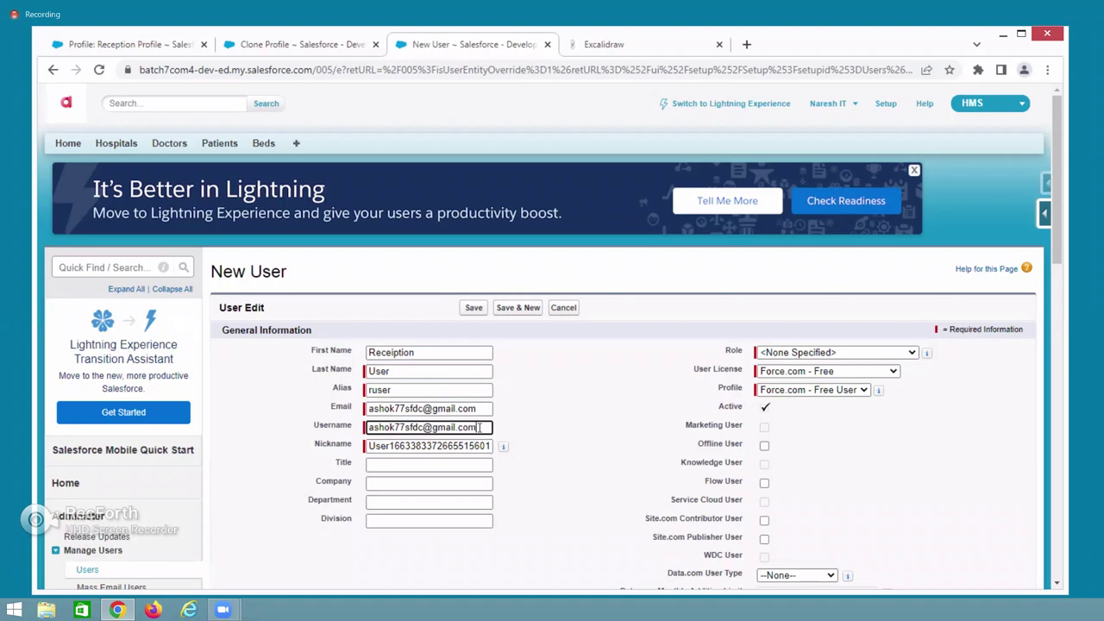
Replace the auto-filled username with the new user's login username.
drag(479, 427, 368, 443)
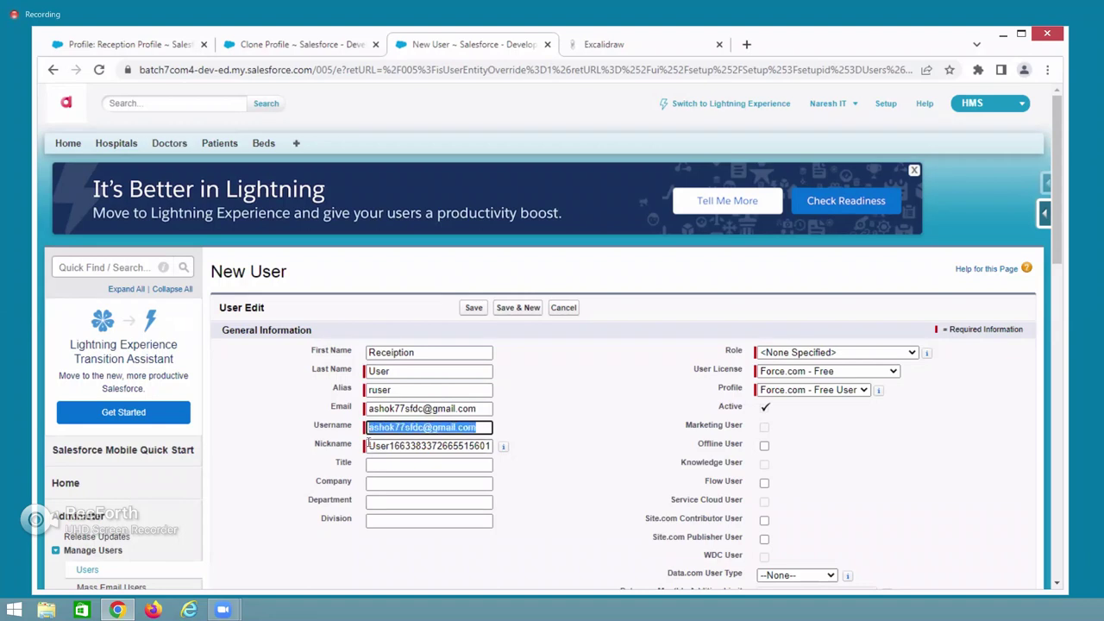
key(BackSpace)
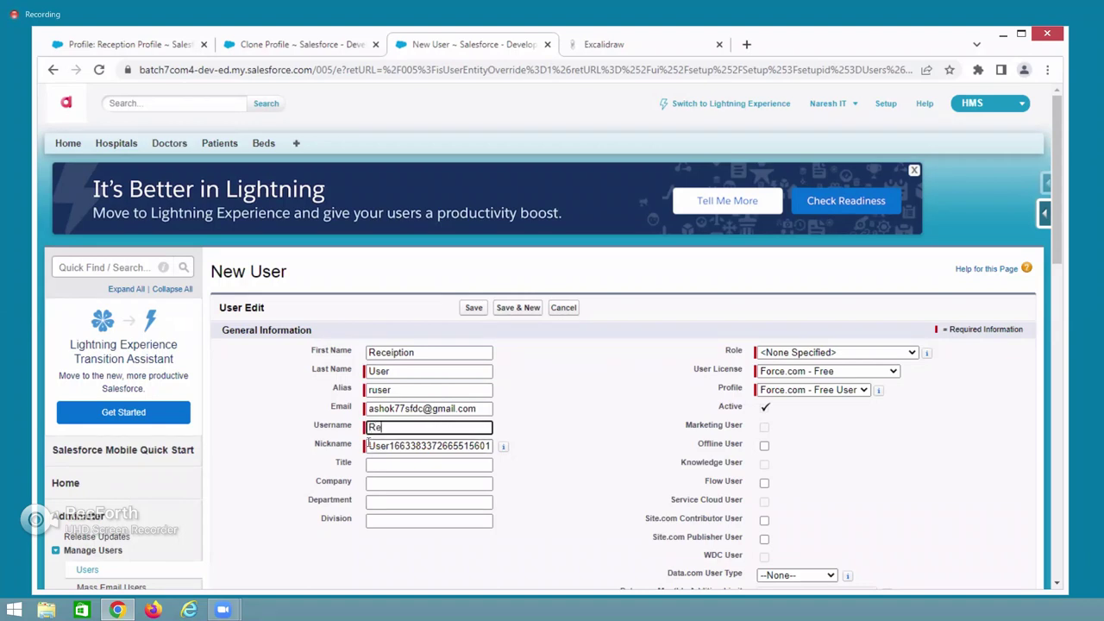
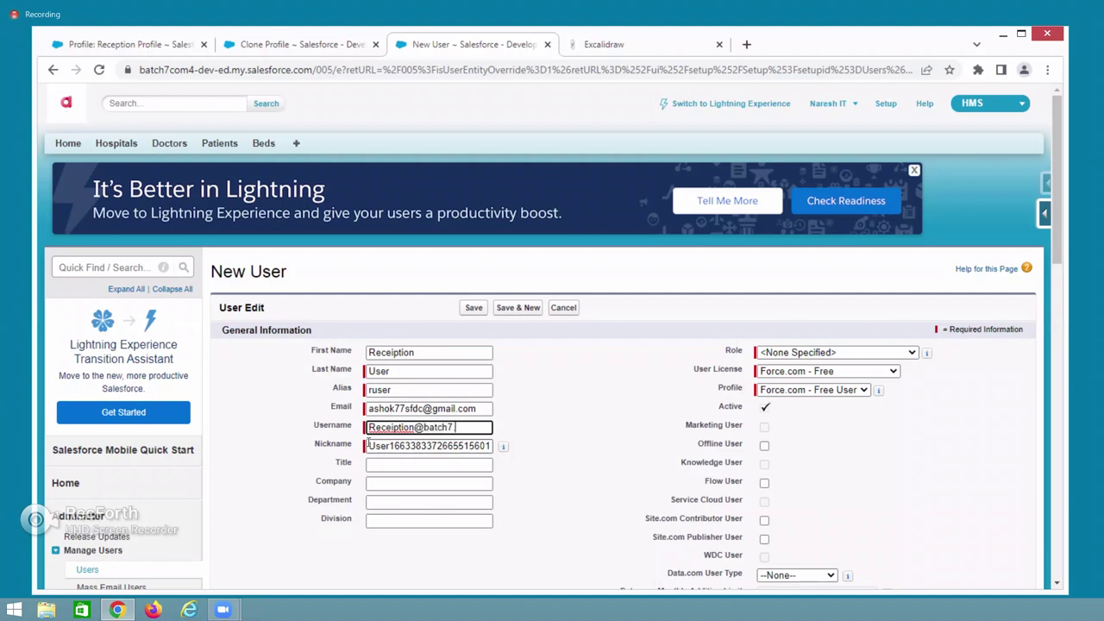
drag(485, 427, 359, 435)
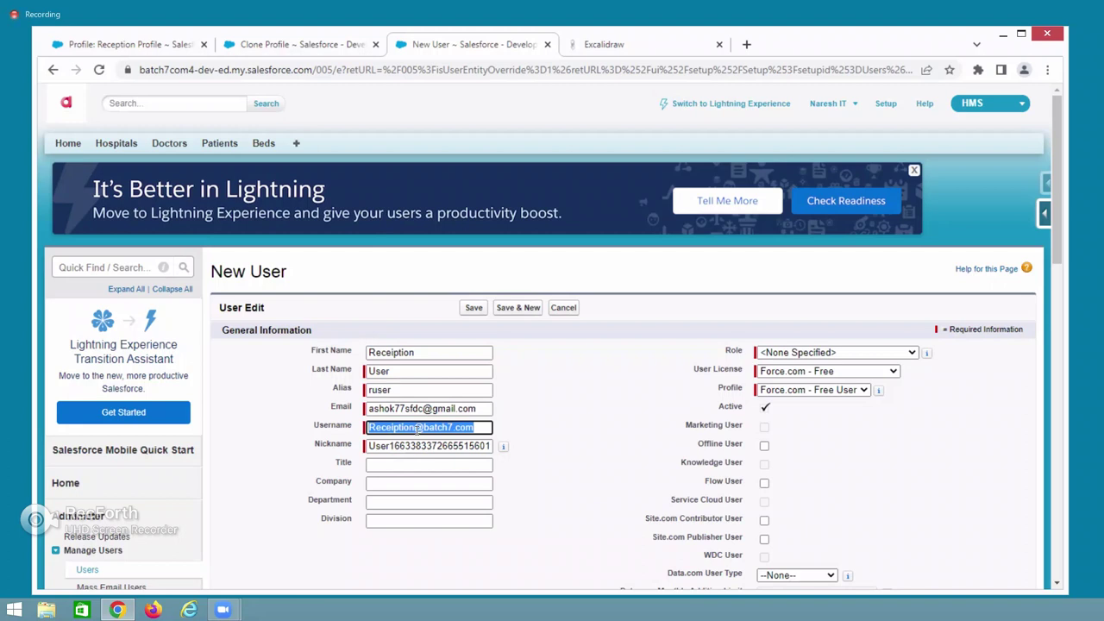
Leave the role unspecified, set the license to Salesforce and the profile to Reception Profile.
click(785, 354)
click(785, 353)
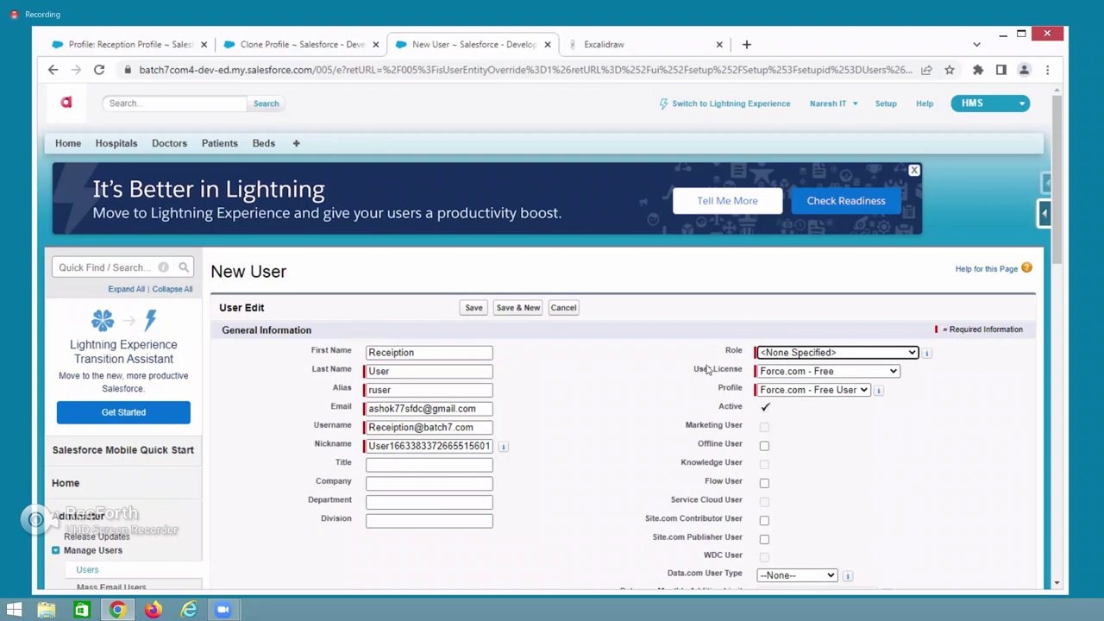
drag(695, 369, 743, 371)
click(785, 372)
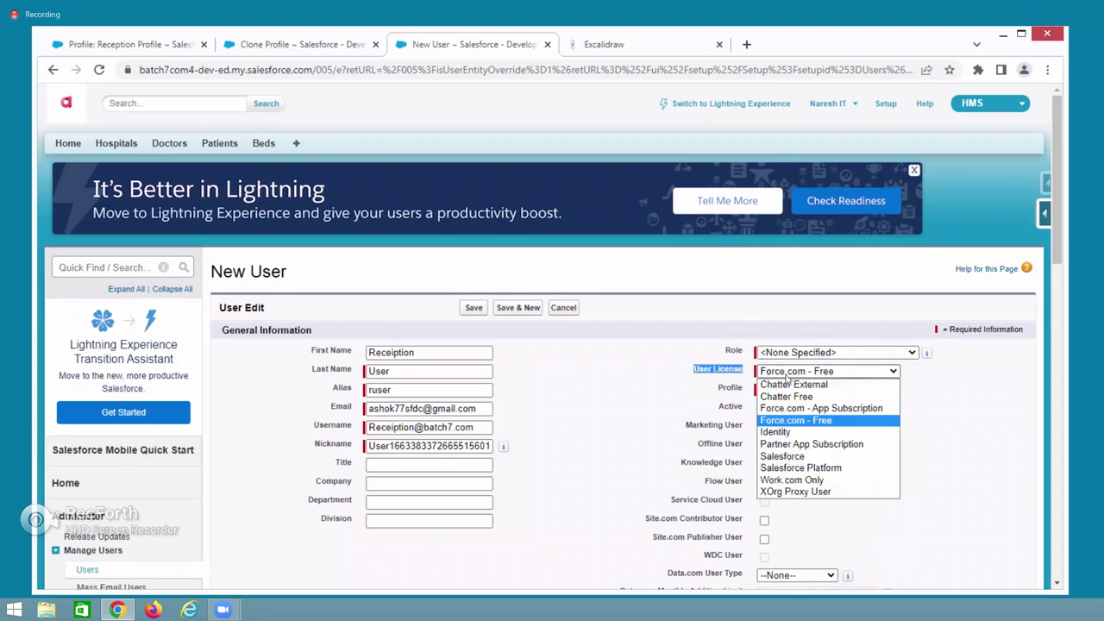
click(795, 457)
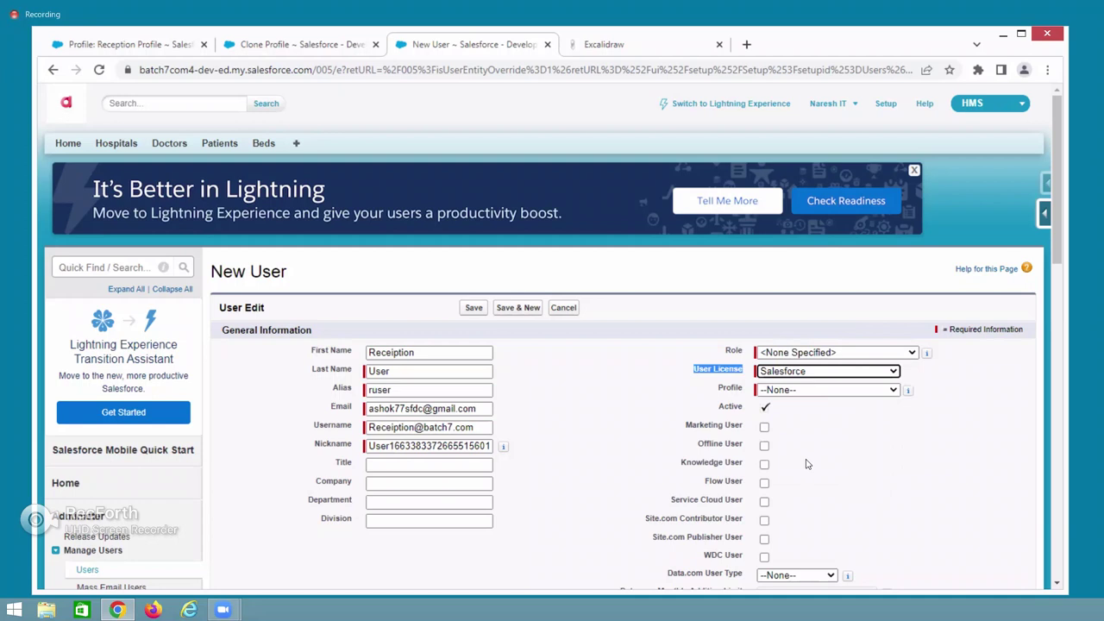
click(824, 391)
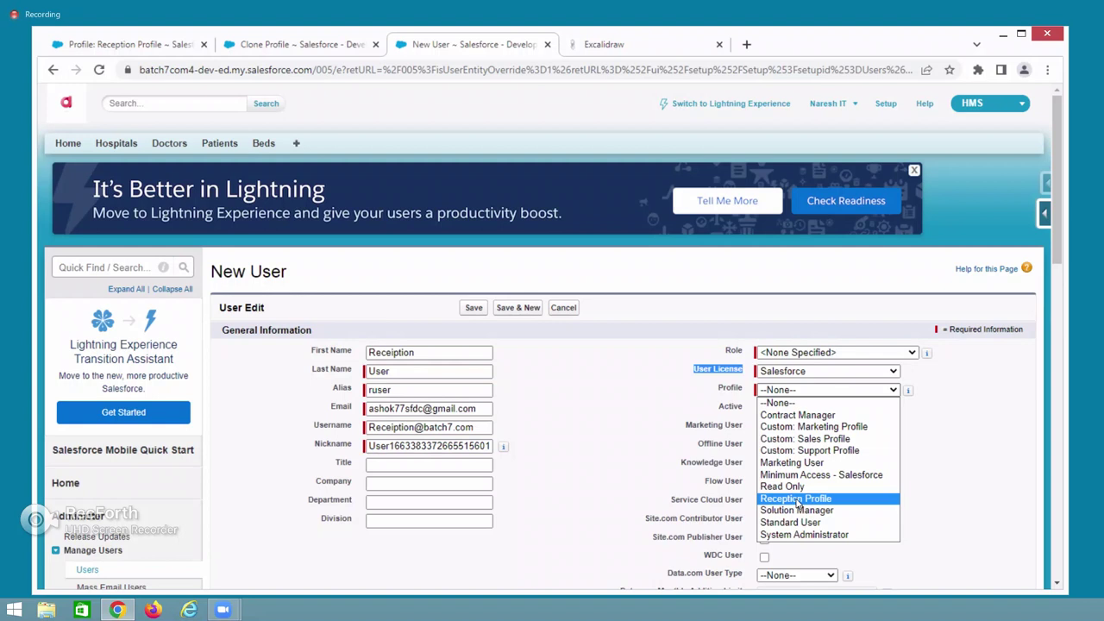
click(797, 500)
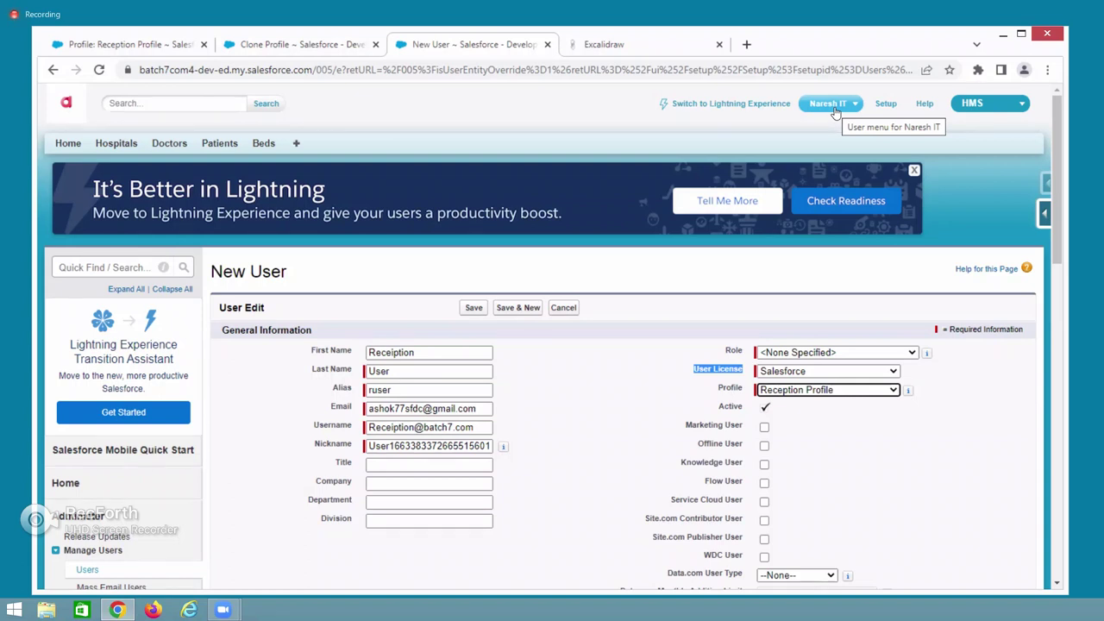
double_click(723, 406)
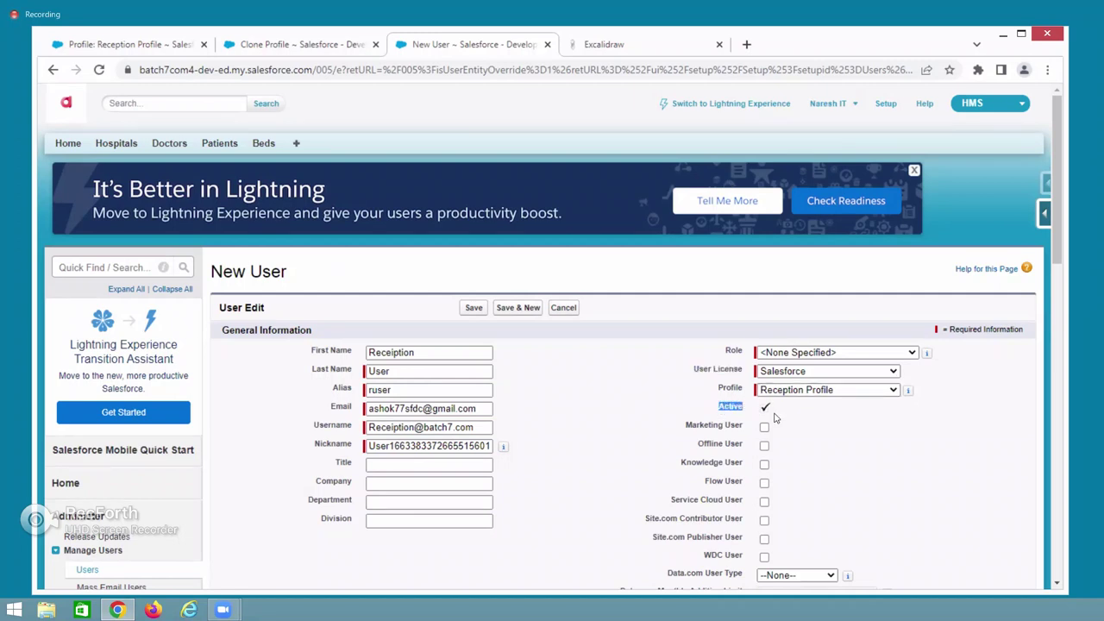
Set the time zone to (GMT+05:30) India Standard Time (Asia/Kolkata).
scroll(612, 458, down, 4)
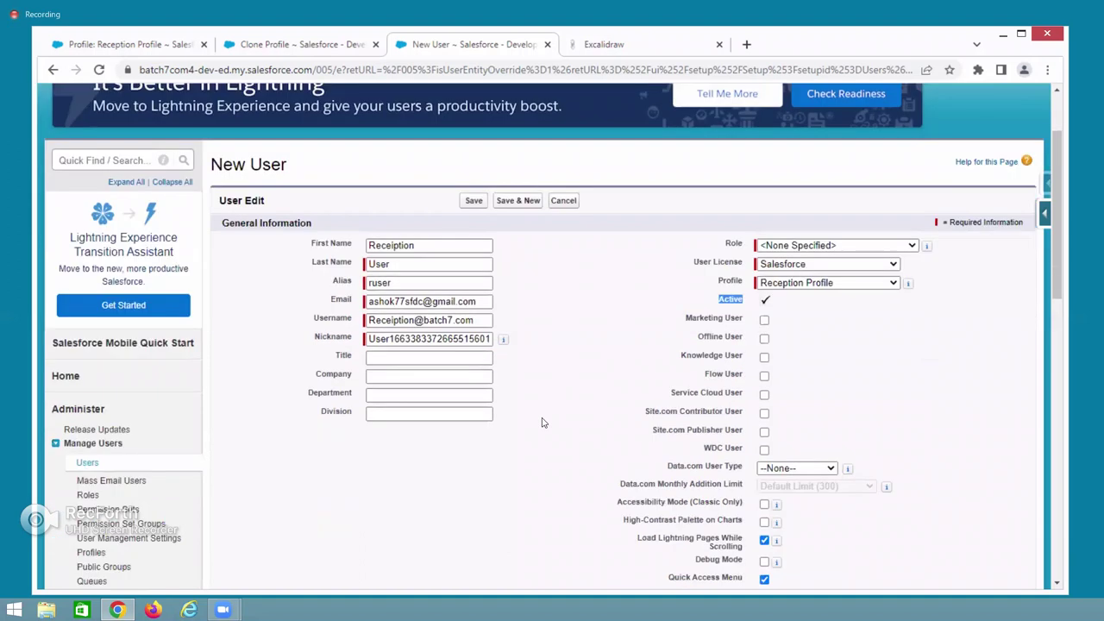
scroll(541, 422, down, 5)
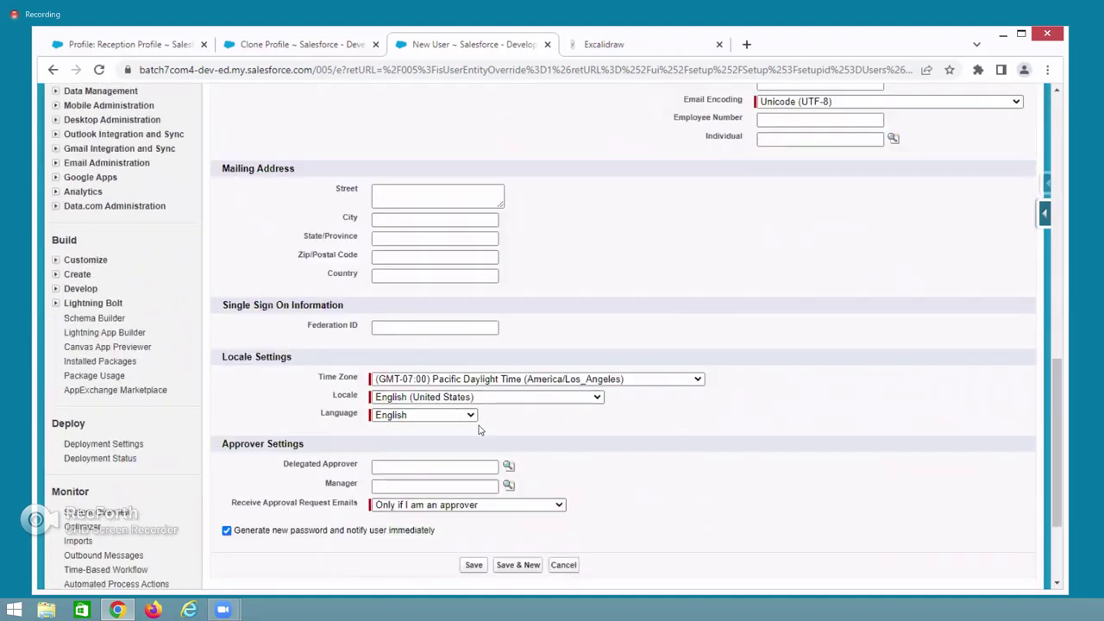
drag(332, 377, 357, 378)
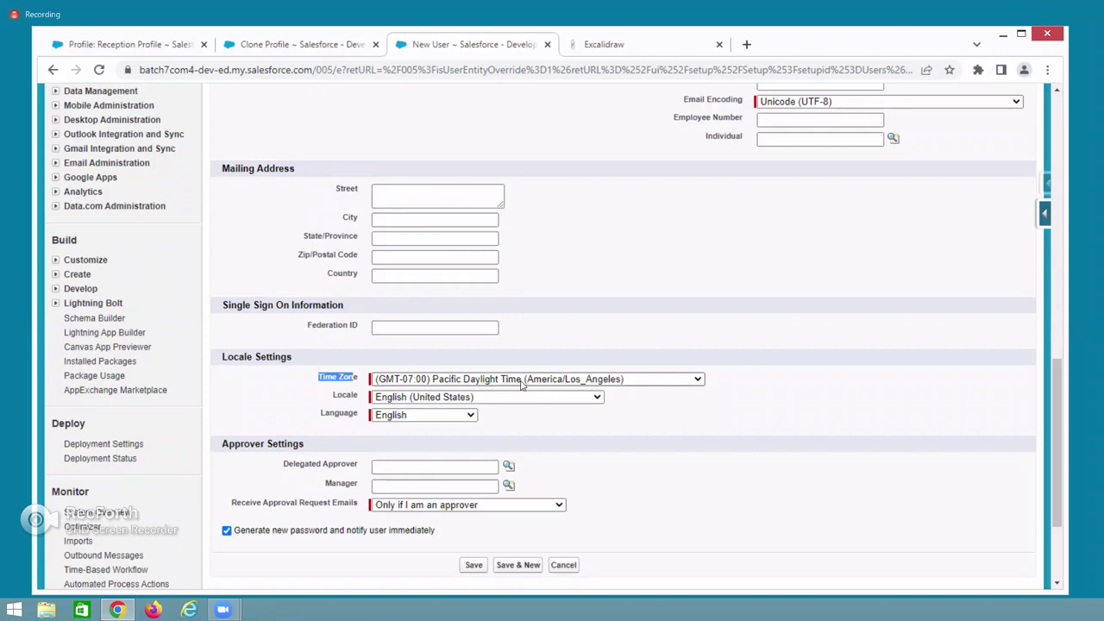
click(521, 379)
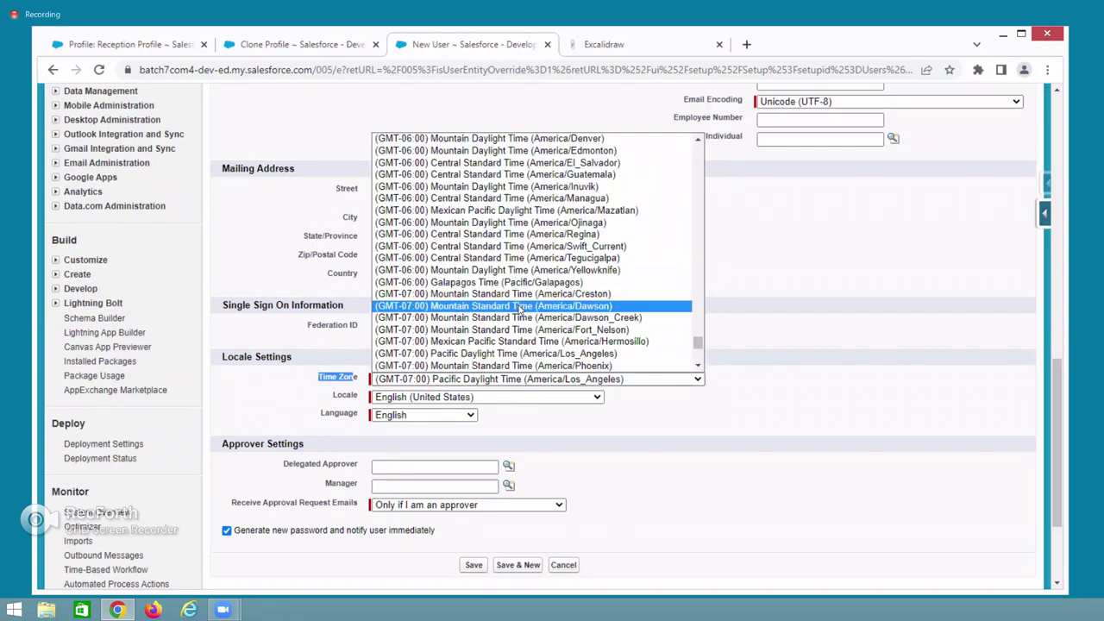
scroll(521, 309, up, 20)
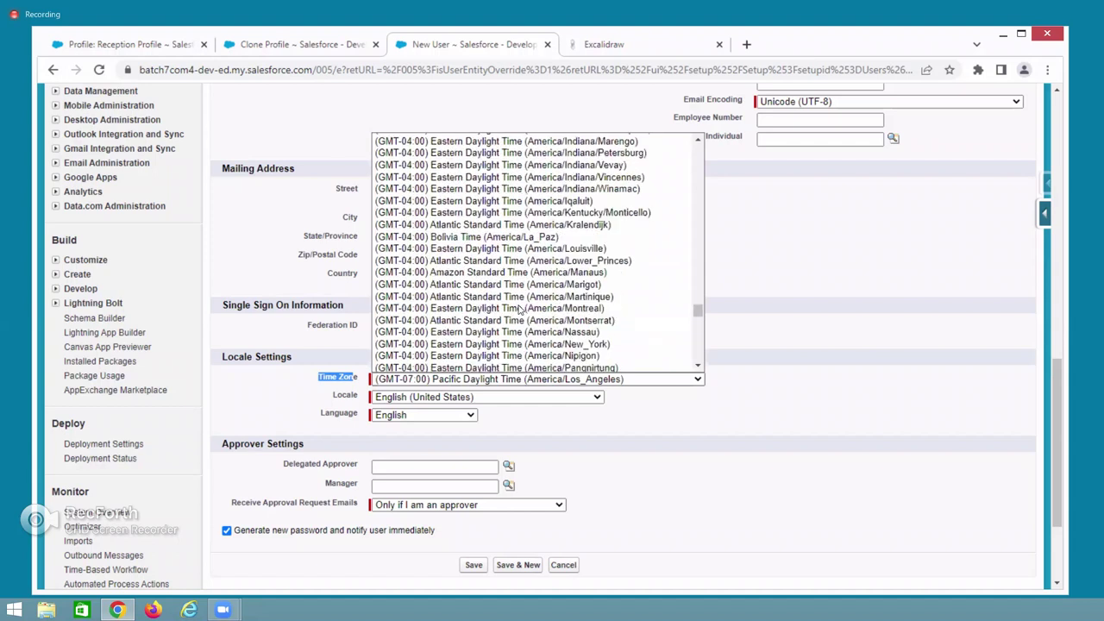
scroll(520, 309, up, 20)
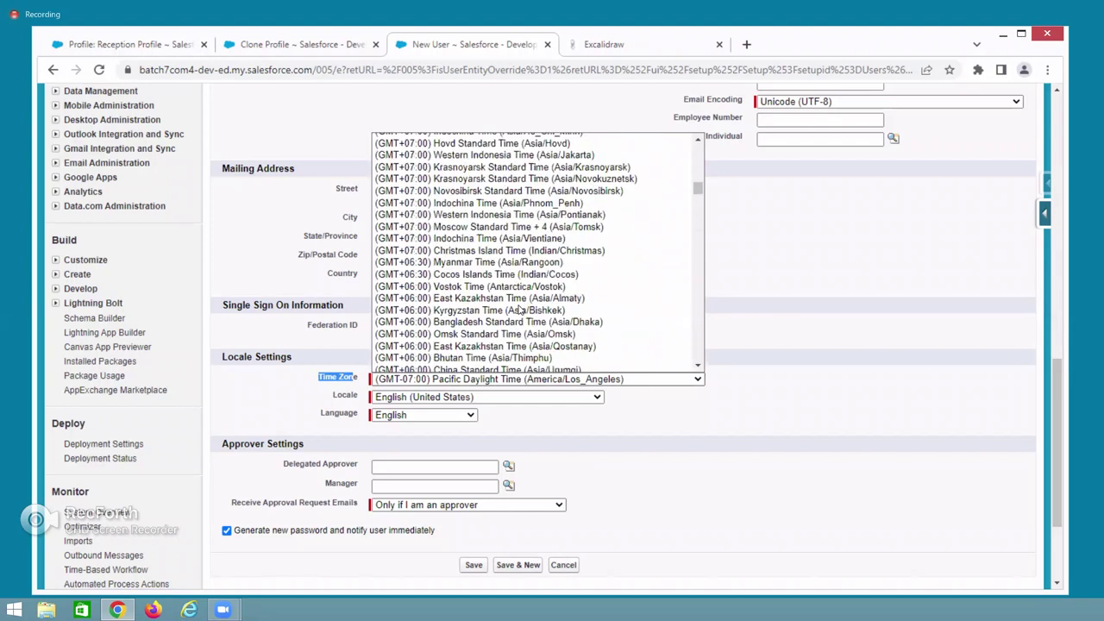
scroll(520, 308, up, 7)
scroll(521, 309, down, 20)
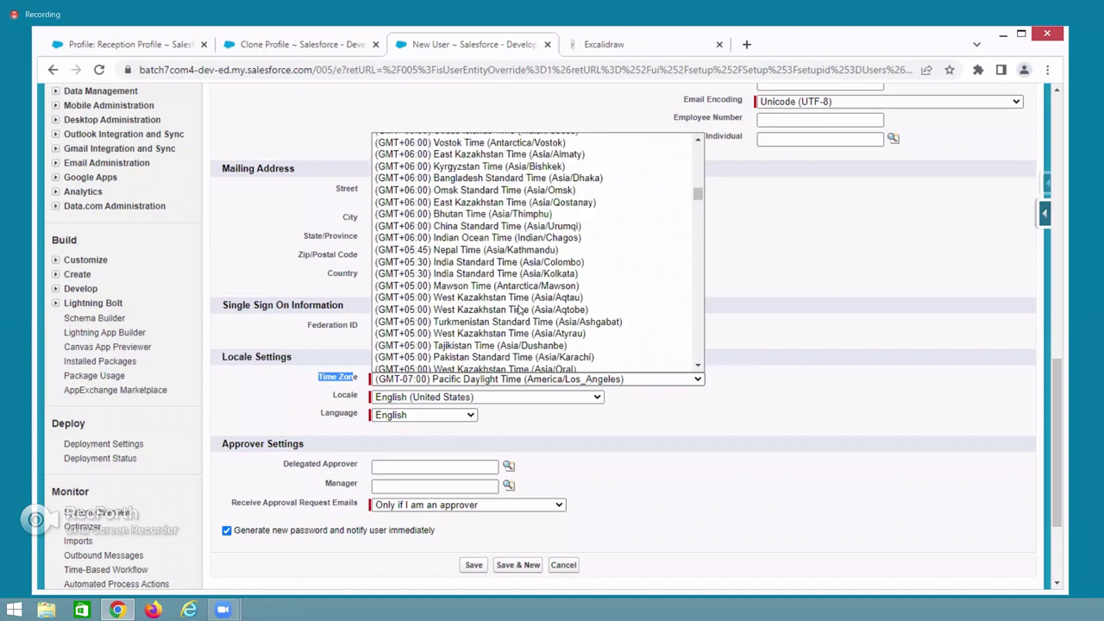
click(488, 274)
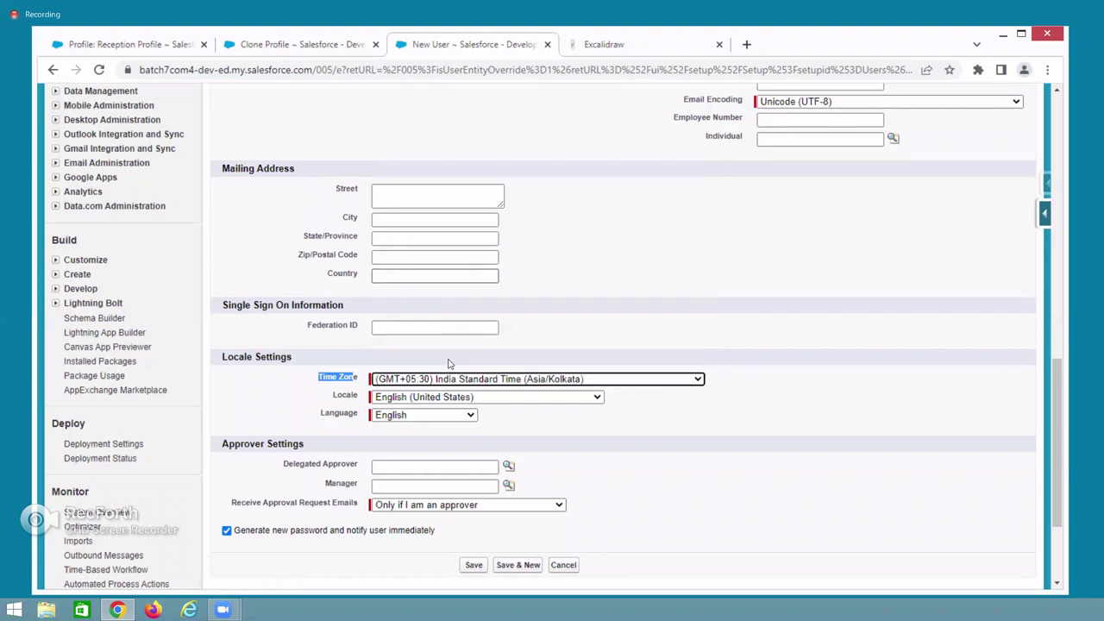
Set the locale to English (India) and keep the language as English.
click(422, 398)
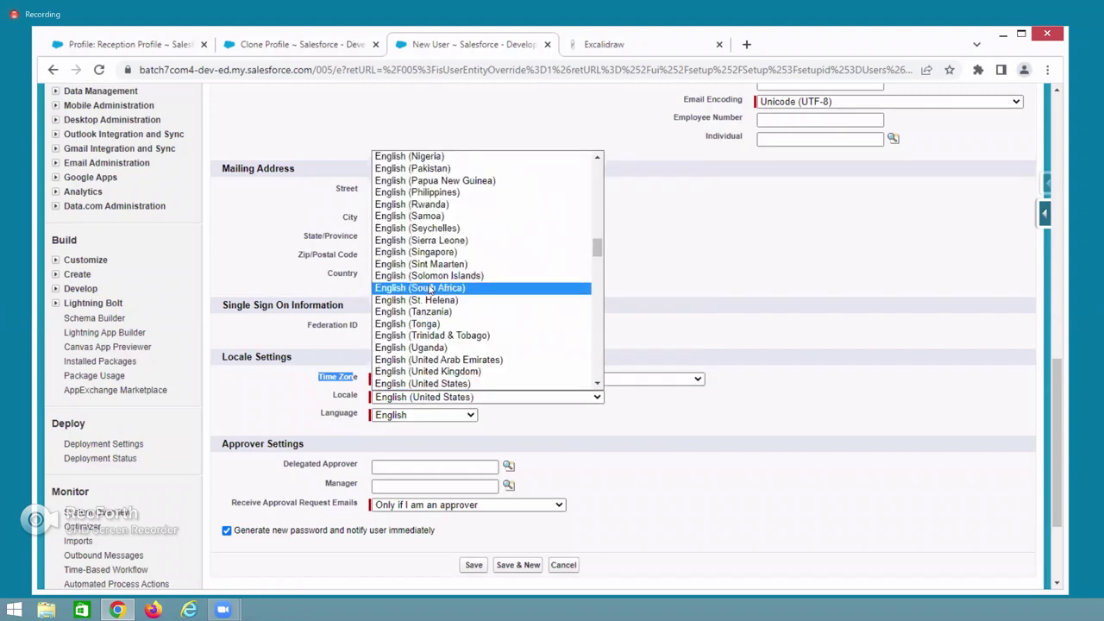
scroll(429, 288, down, 10)
scroll(428, 289, down, 15)
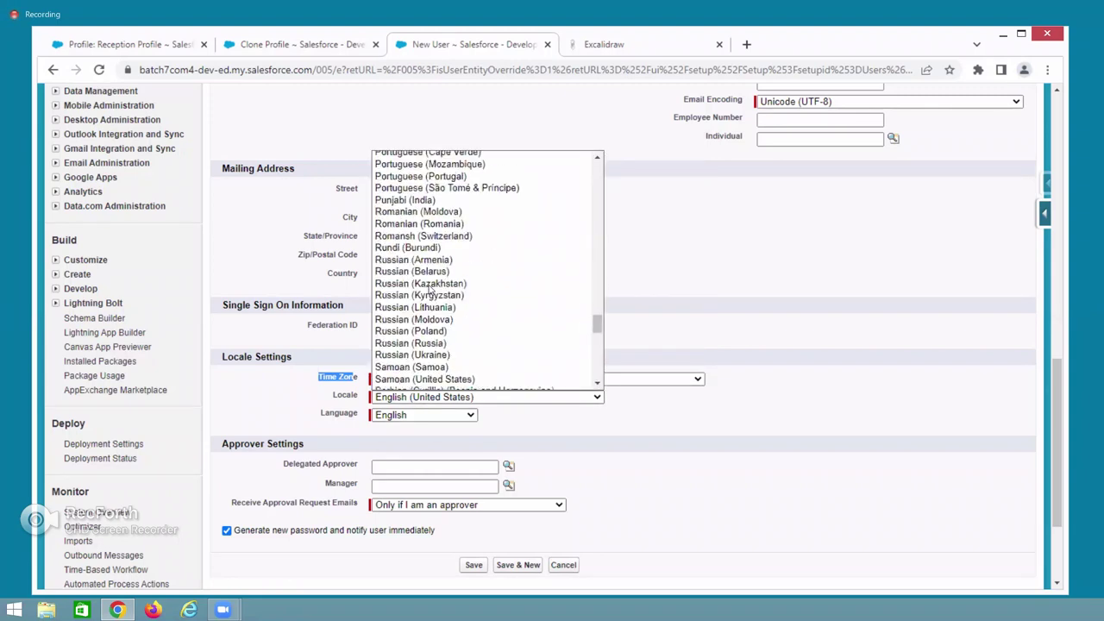
click(428, 289)
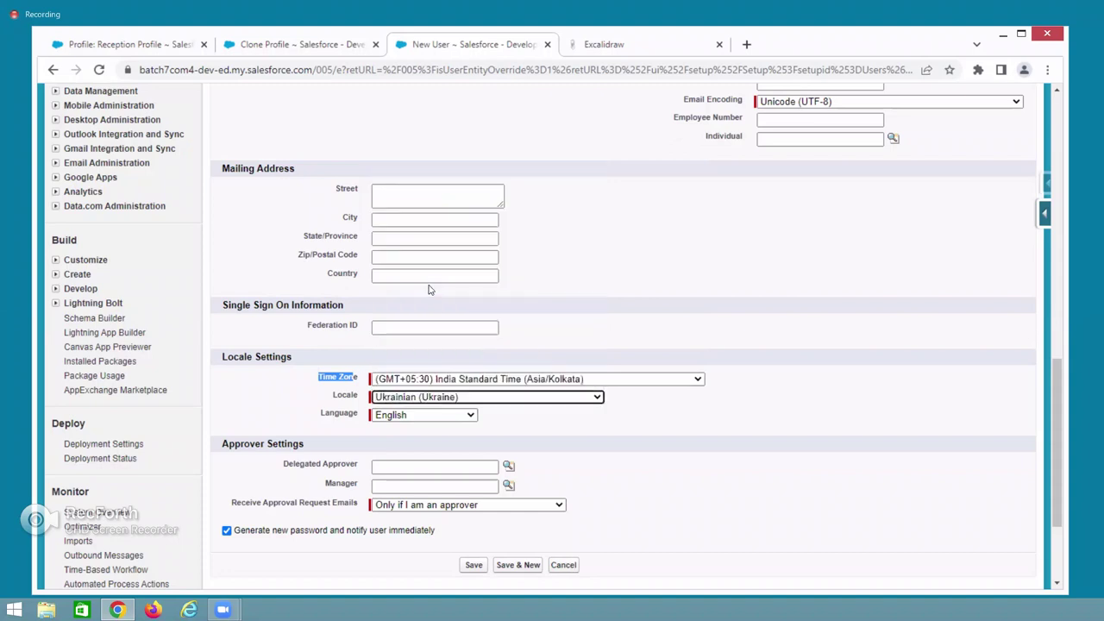
click(423, 397)
key(i)
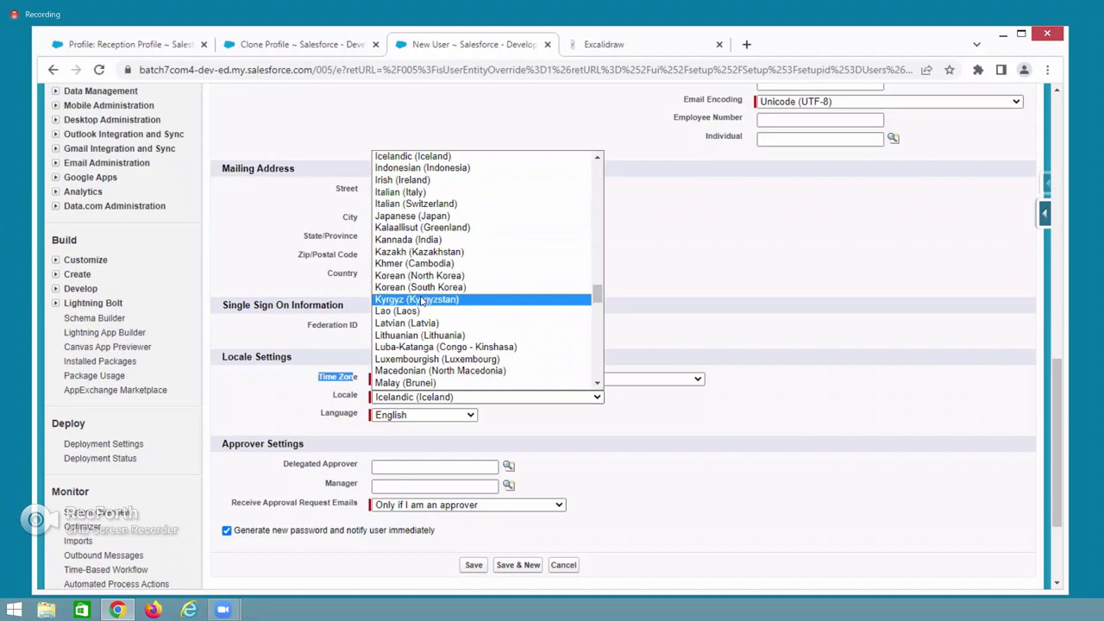
scroll(421, 300, up, 5)
key(Down)
key(Down)
key(Down)
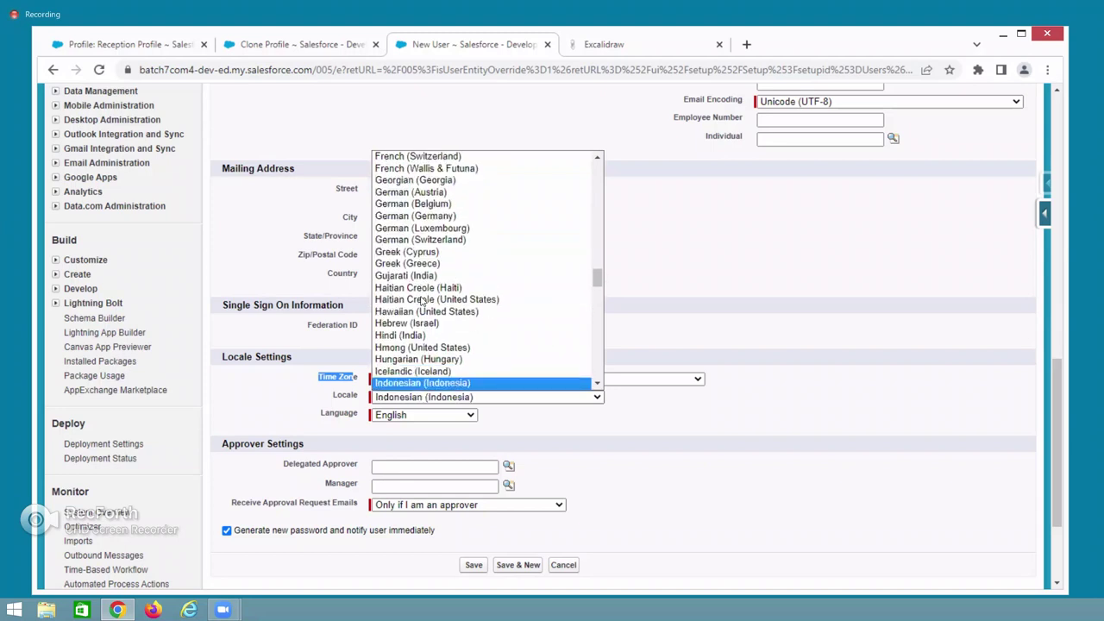
key(Down)
key(Down)
key(Up)
key(Up)
key(Up)
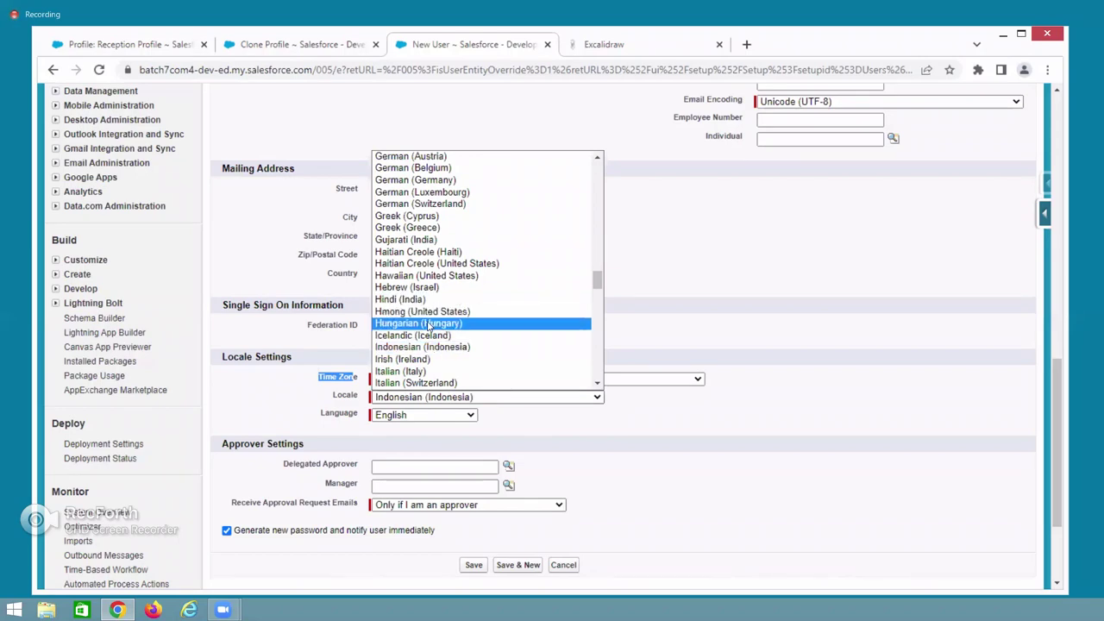
scroll(598, 278, up, 1)
drag(608, 185, 611, 240)
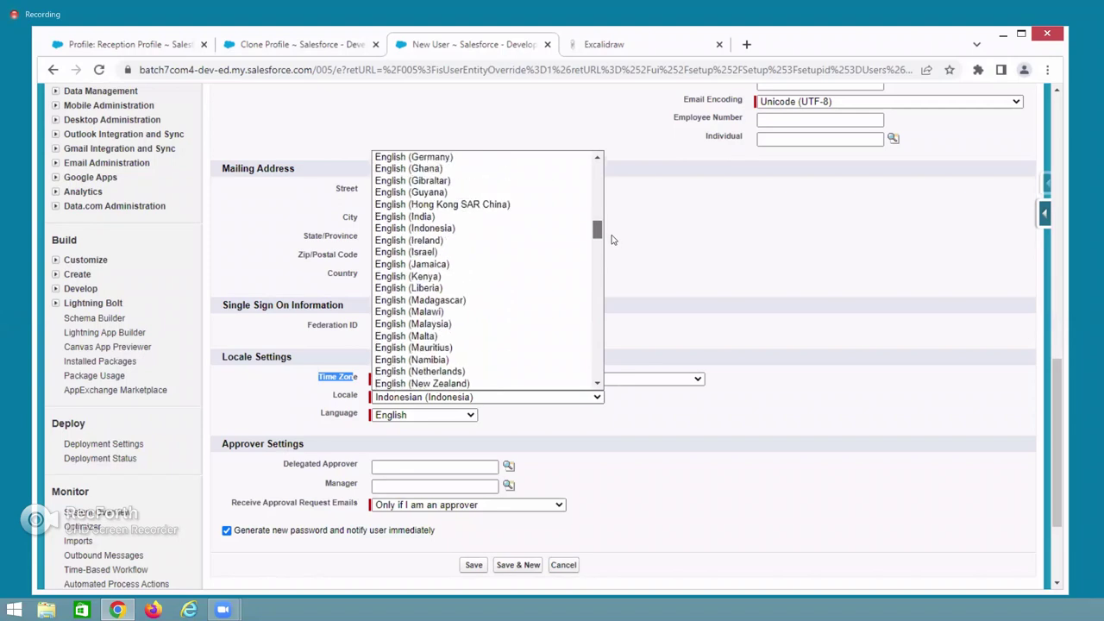
click(448, 216)
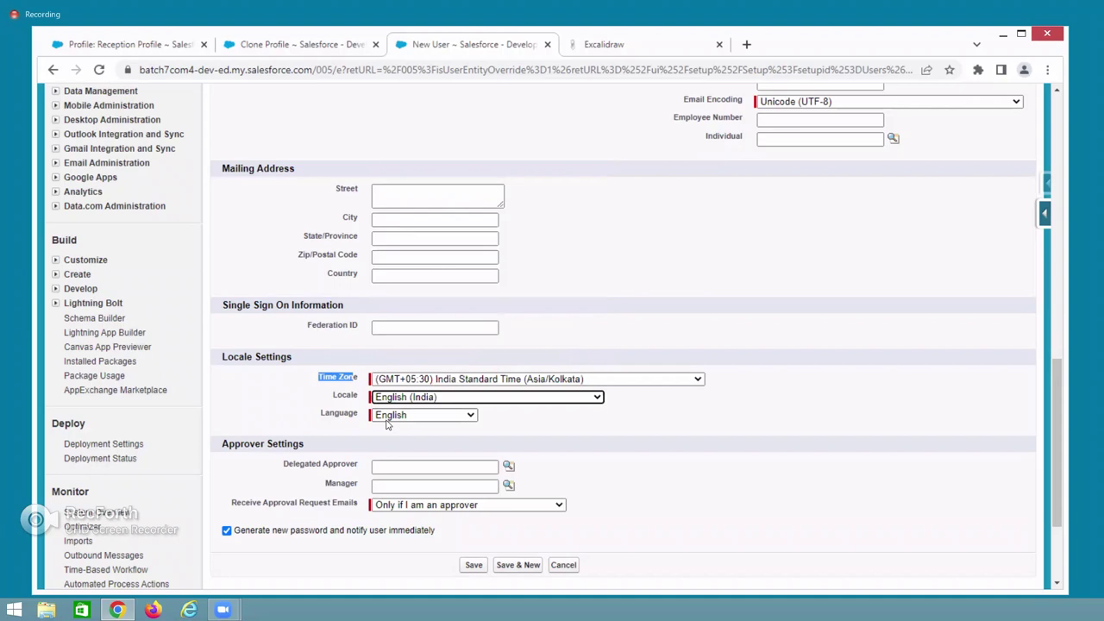
click(462, 417)
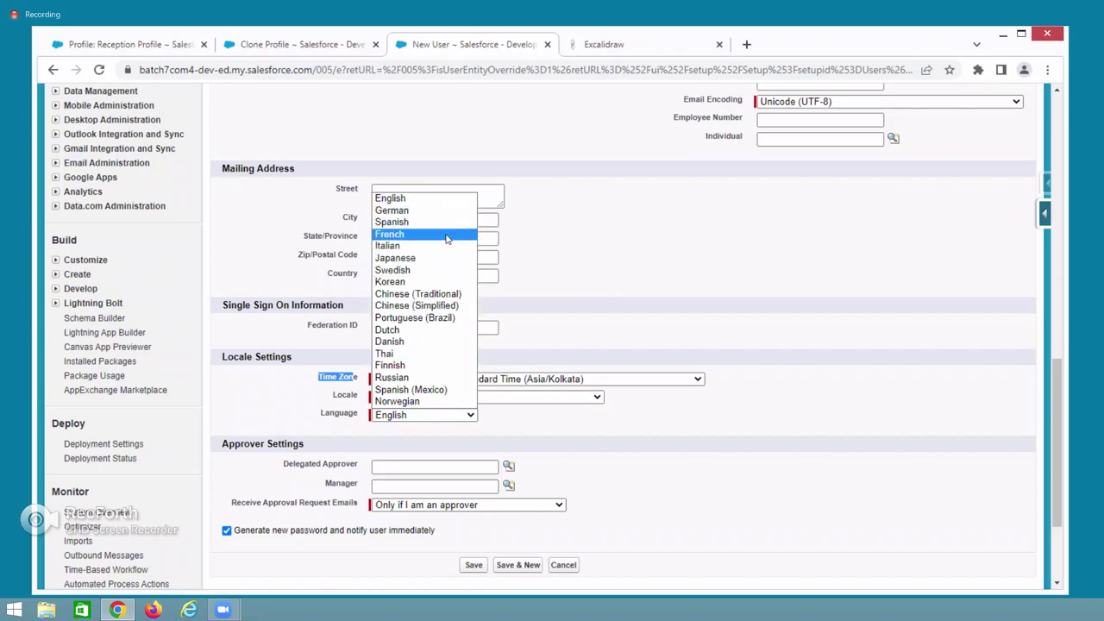
click(433, 198)
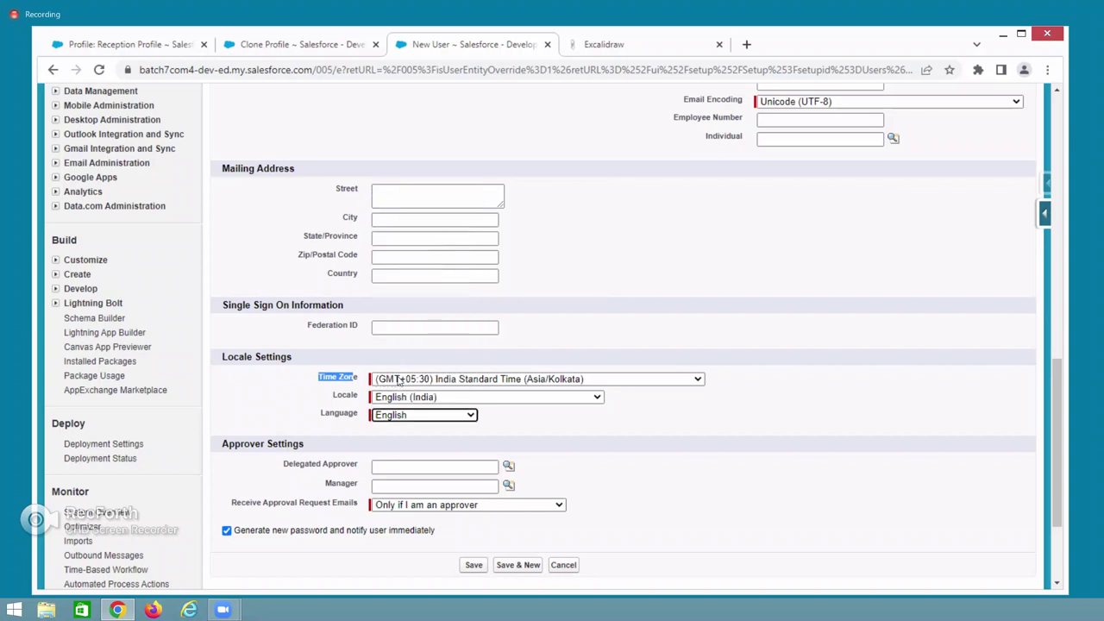
Save the new user and review the saved Receiption User record.
click(474, 566)
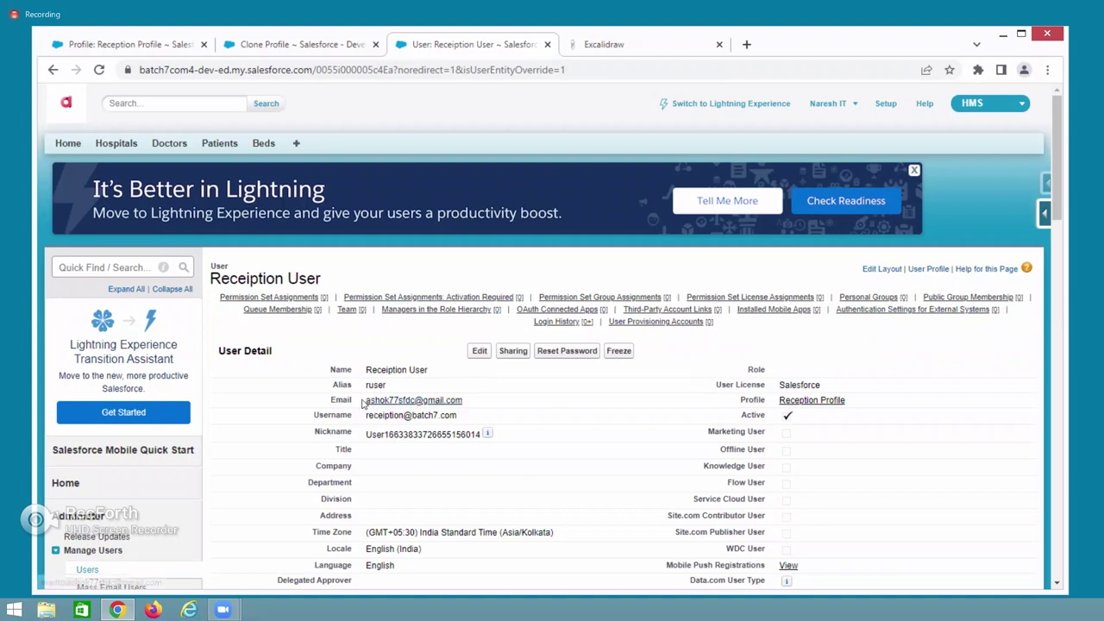
triple_click(445, 400)
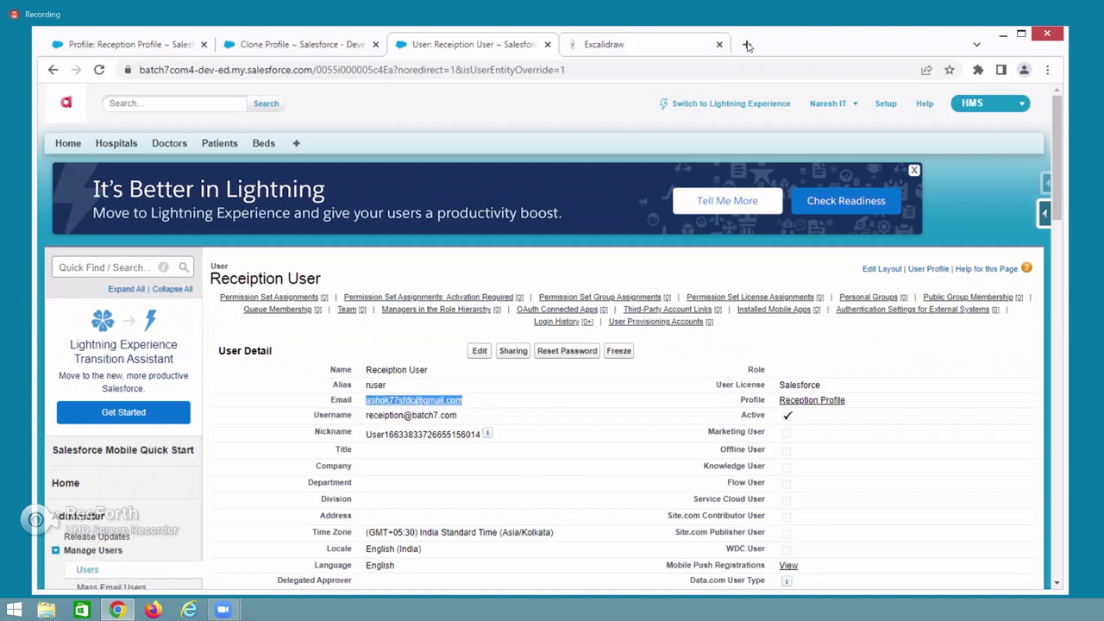
click(747, 44)
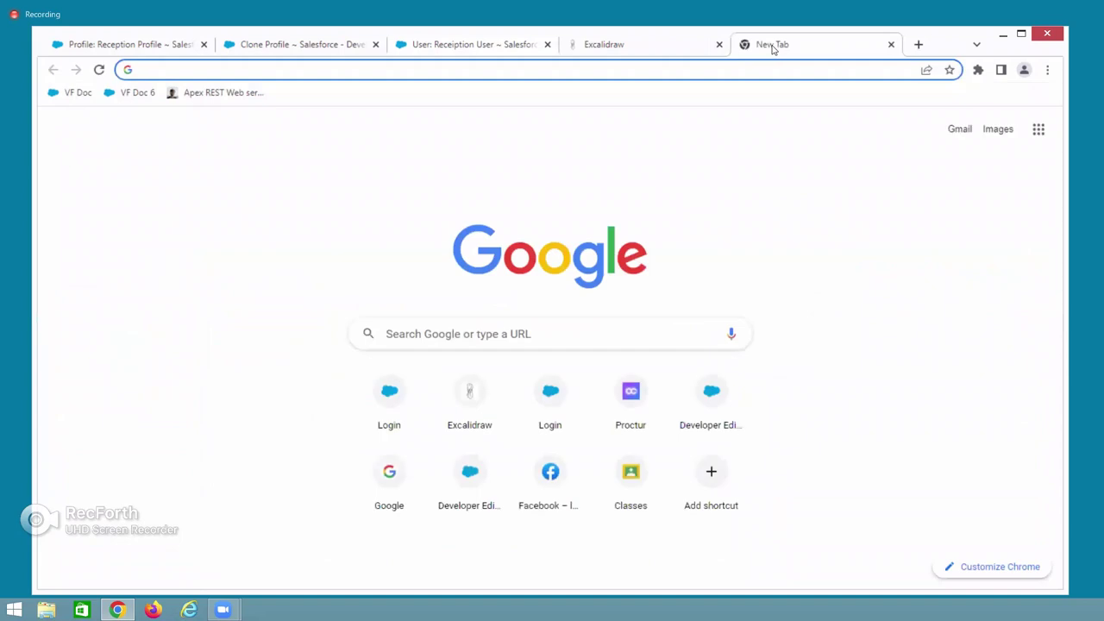
key(ctrl+w)
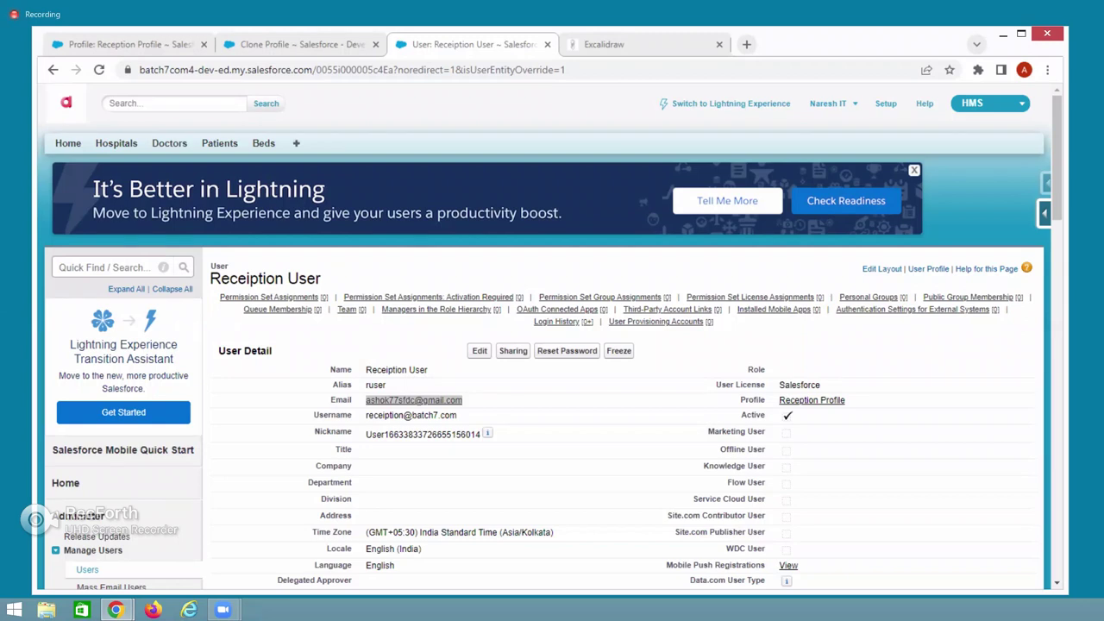
Open the 'Welcome to Salesforce' email in Gmail and follow its Verify Account link.
key(alt+Tab)
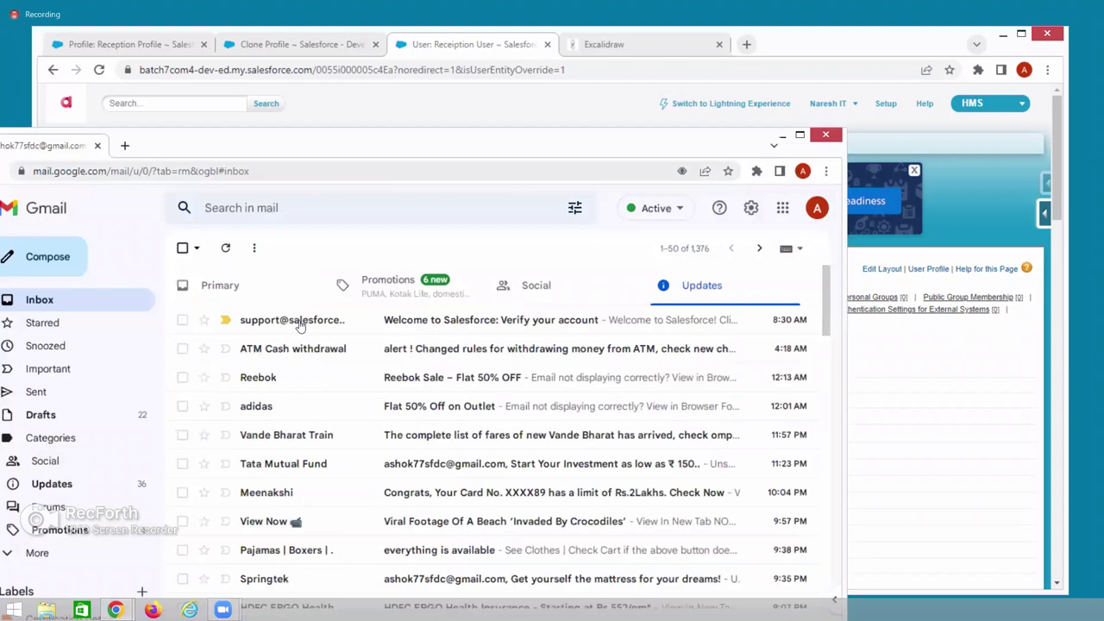
click(299, 322)
scroll(432, 406, down, 1)
scroll(438, 412, down, 3)
drag(443, 445, 578, 450)
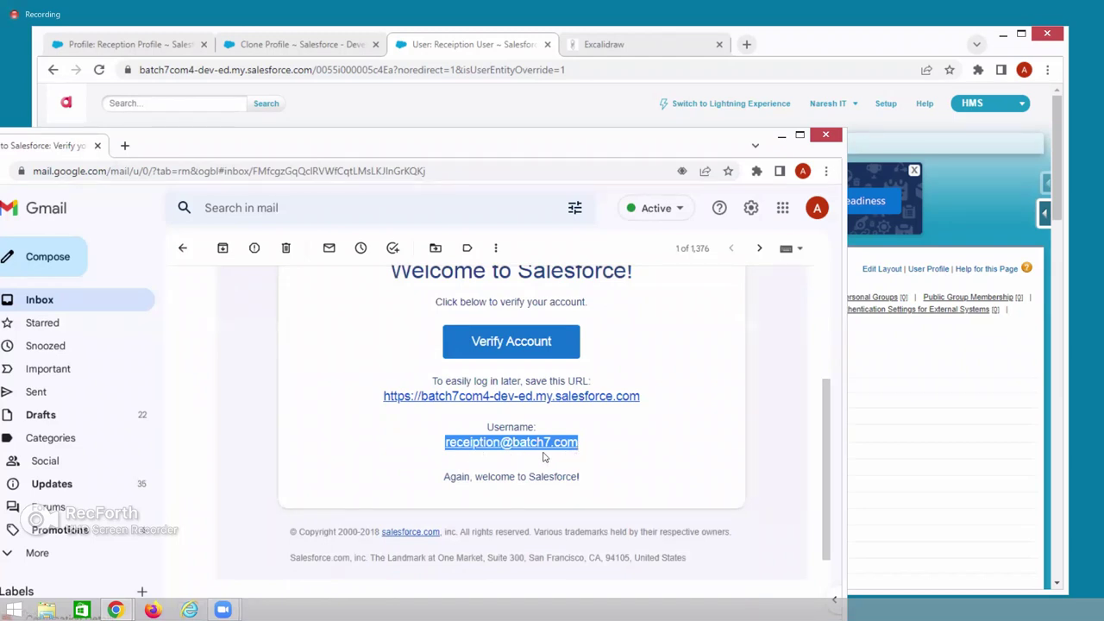
click(510, 345)
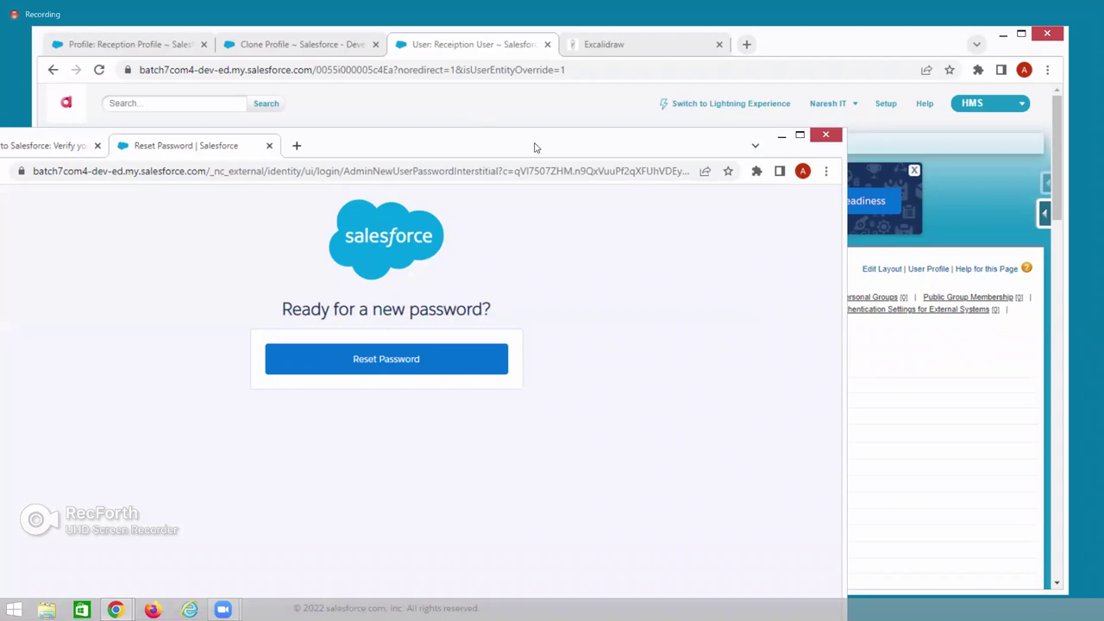
drag(494, 132, 553, 150)
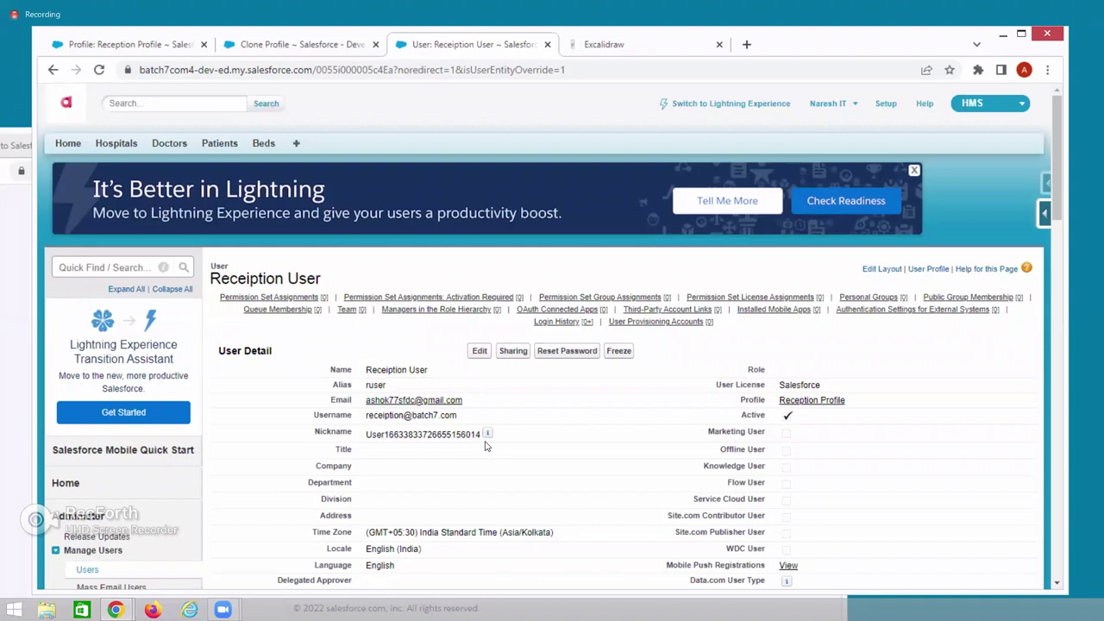
Reset the Reception User's password and confirm the reset with OK.
click(557, 353)
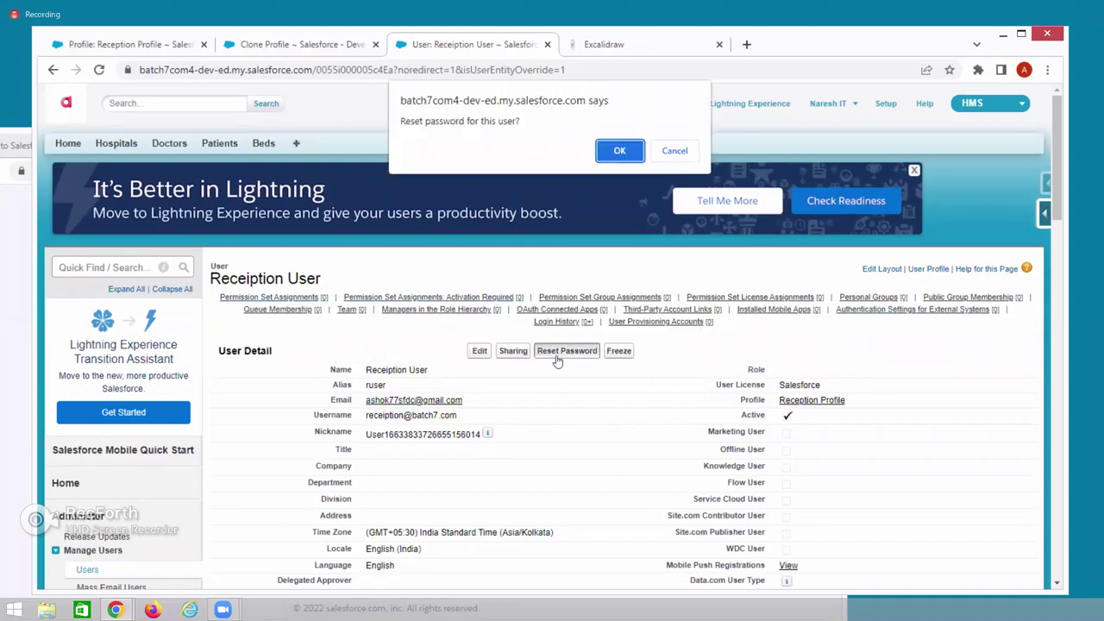
click(613, 156)
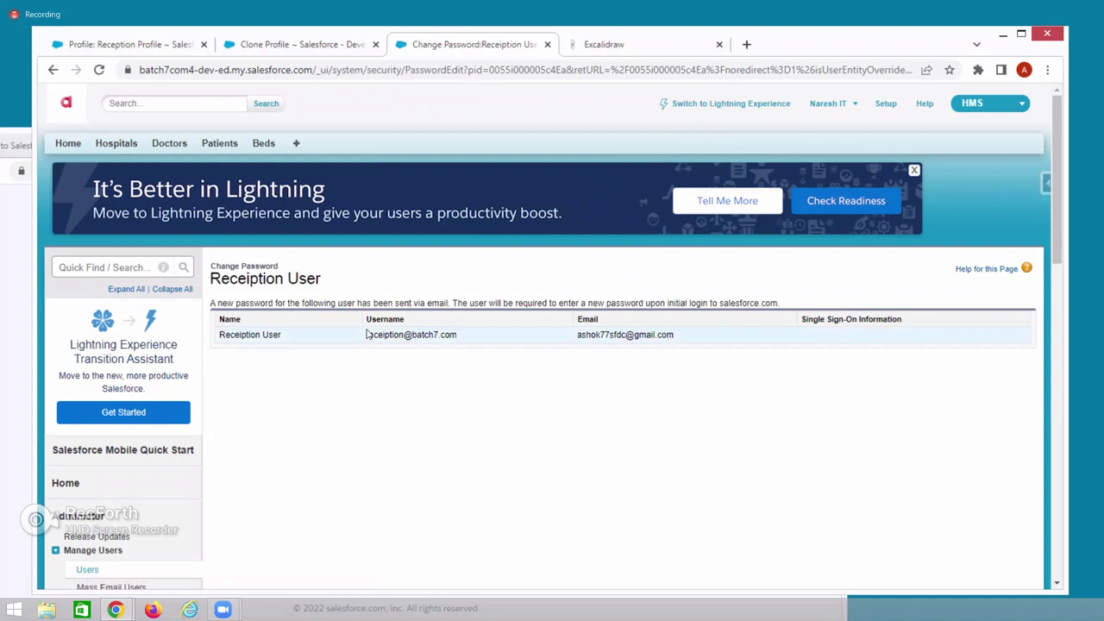
drag(607, 303, 690, 304)
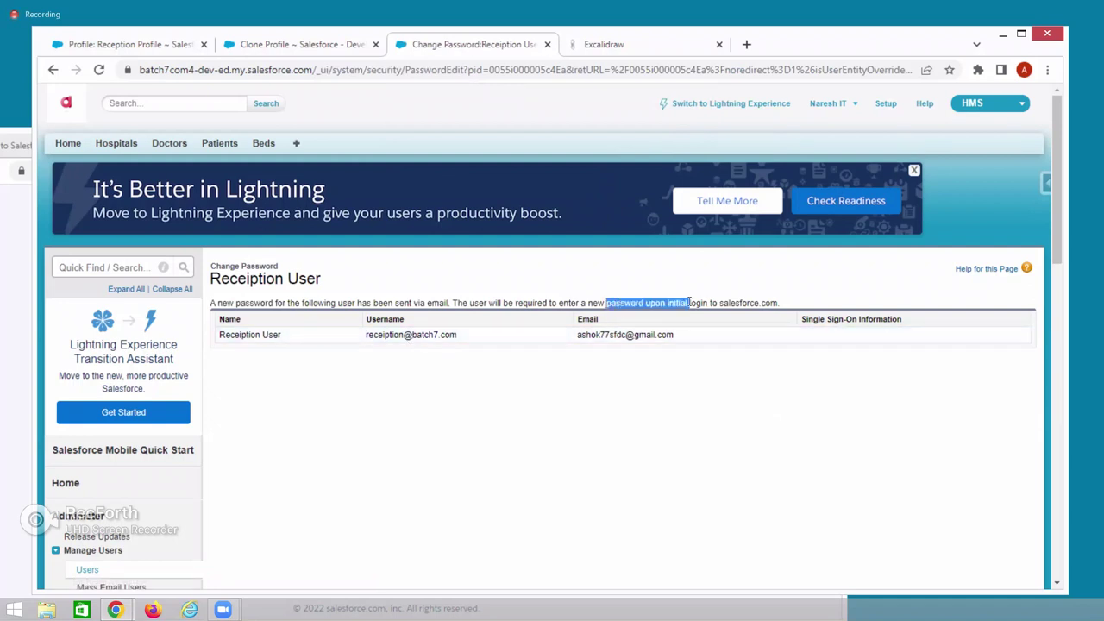
key(alt+Tab)
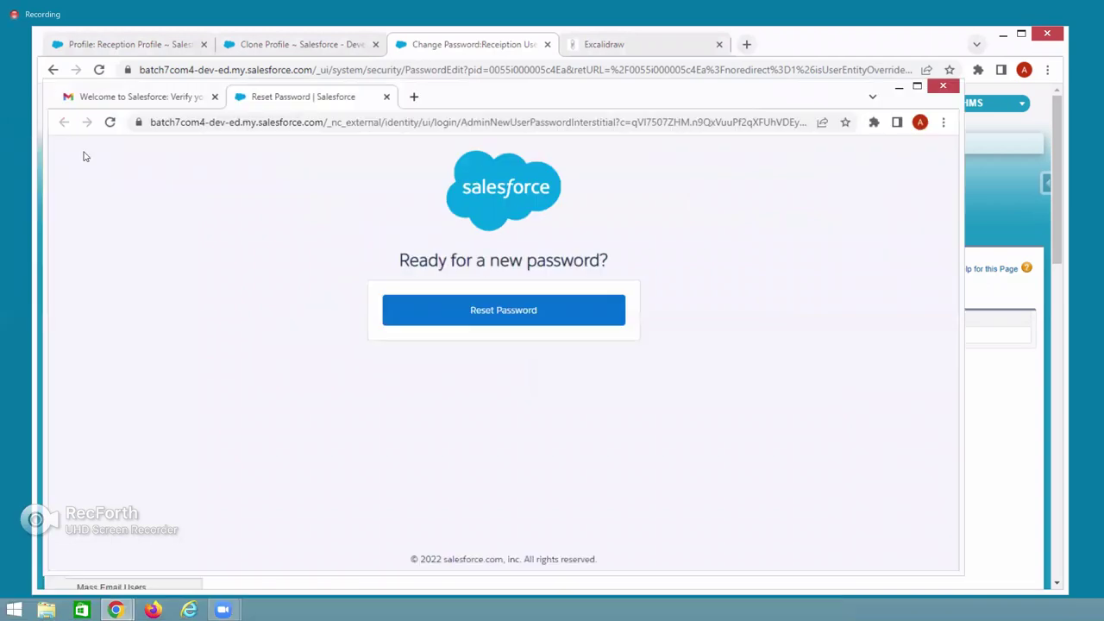
Return to the Gmail inbox and reload it to check for the password reset email.
click(158, 102)
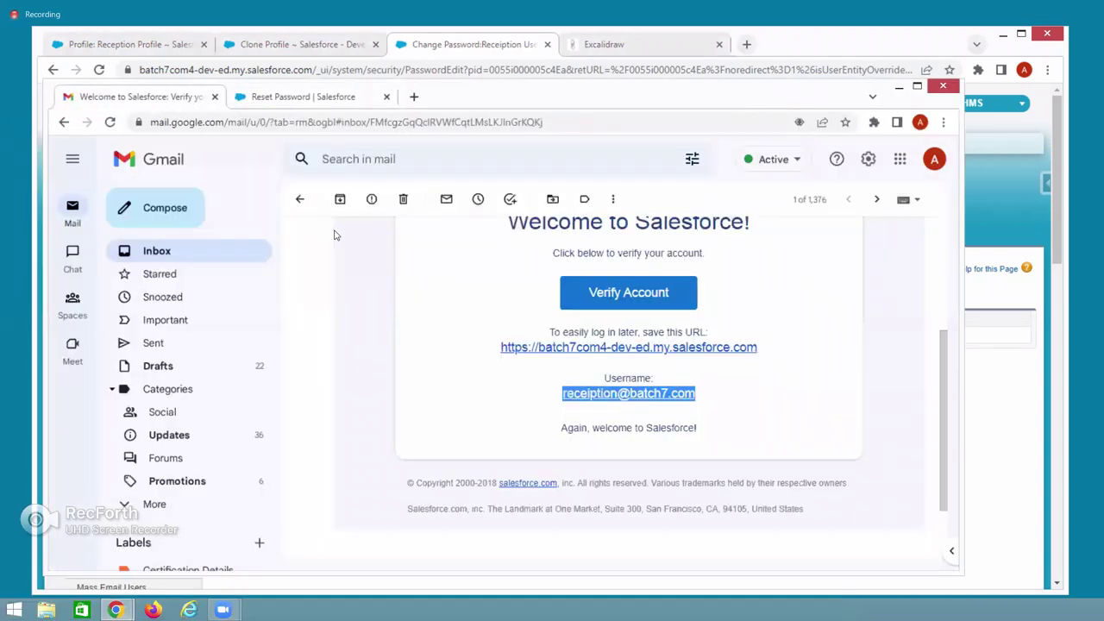
click(172, 250)
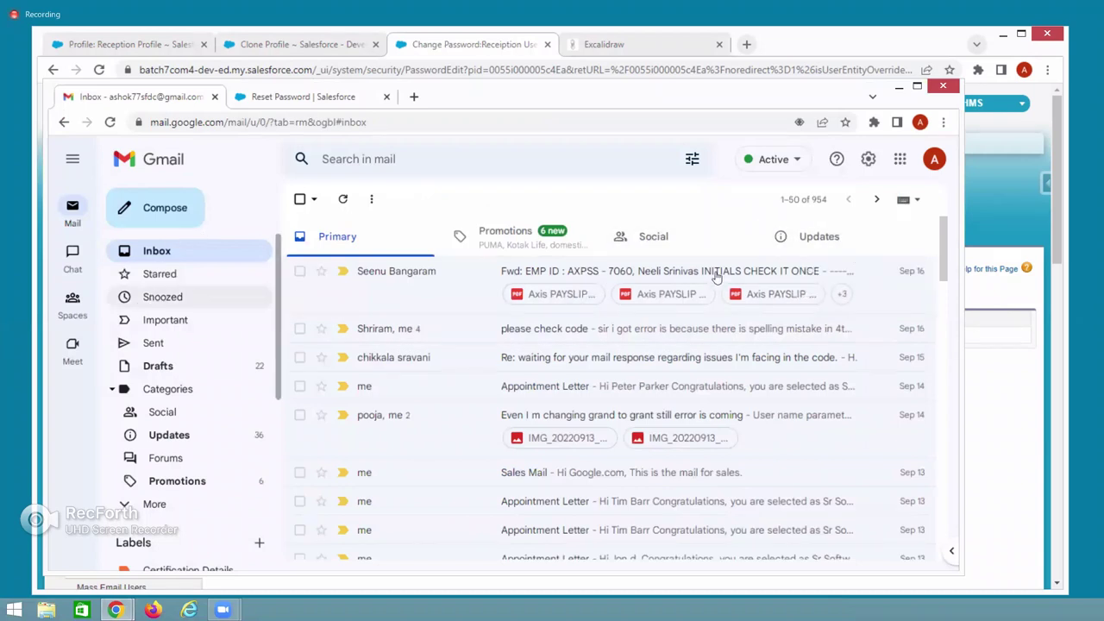
click(109, 125)
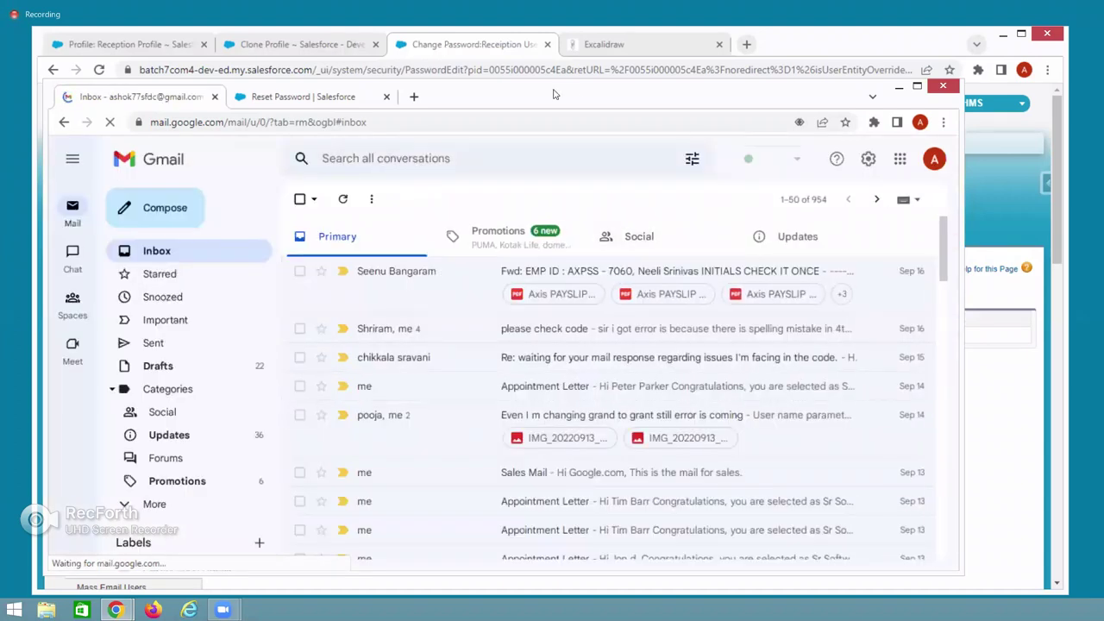
key(alt+Tab)
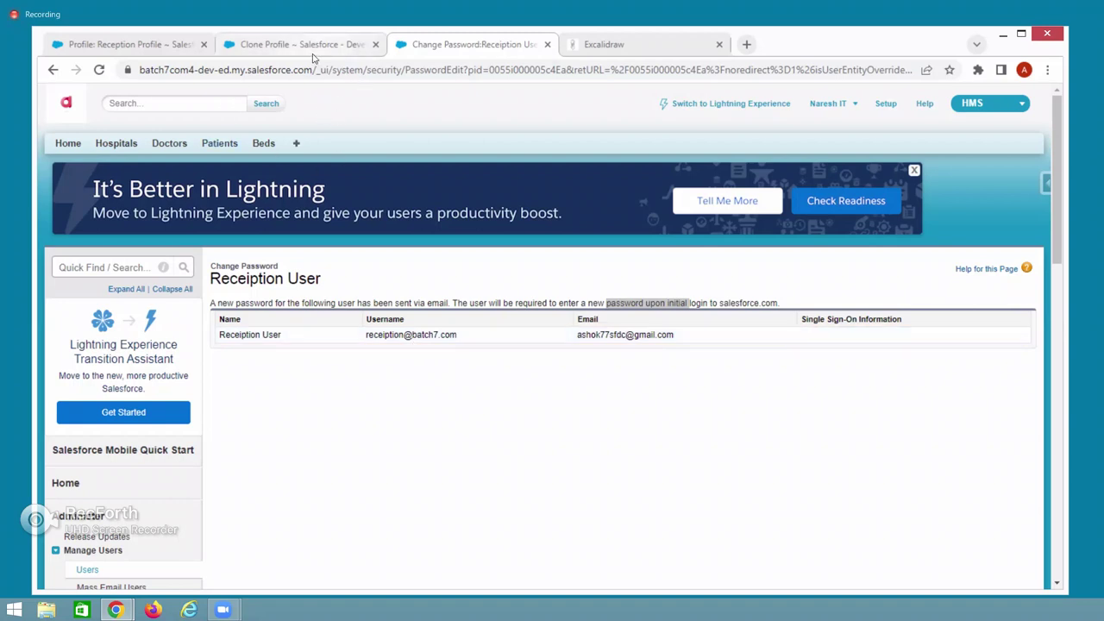
Go back to the Reception User page and reset its password again, confirming with OK.
click(444, 46)
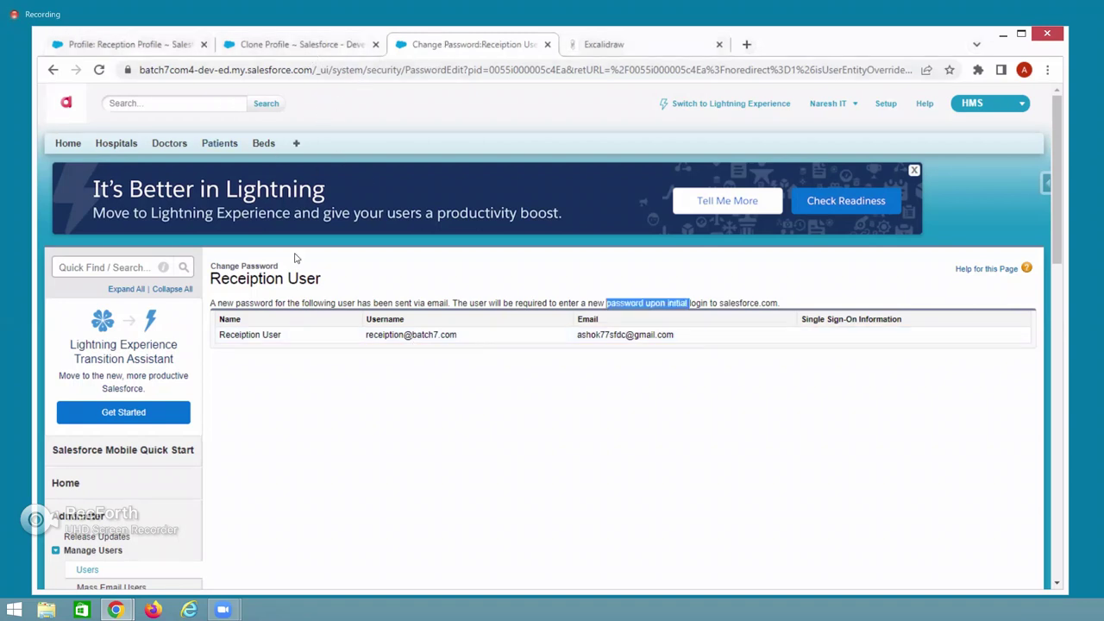
click(55, 74)
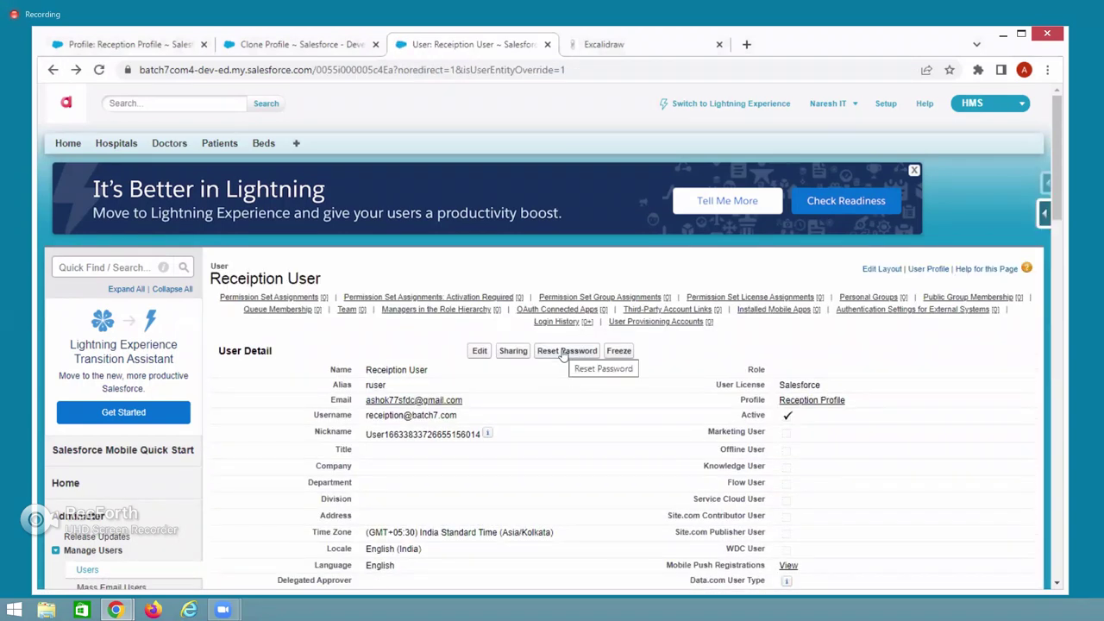
click(563, 351)
click(617, 151)
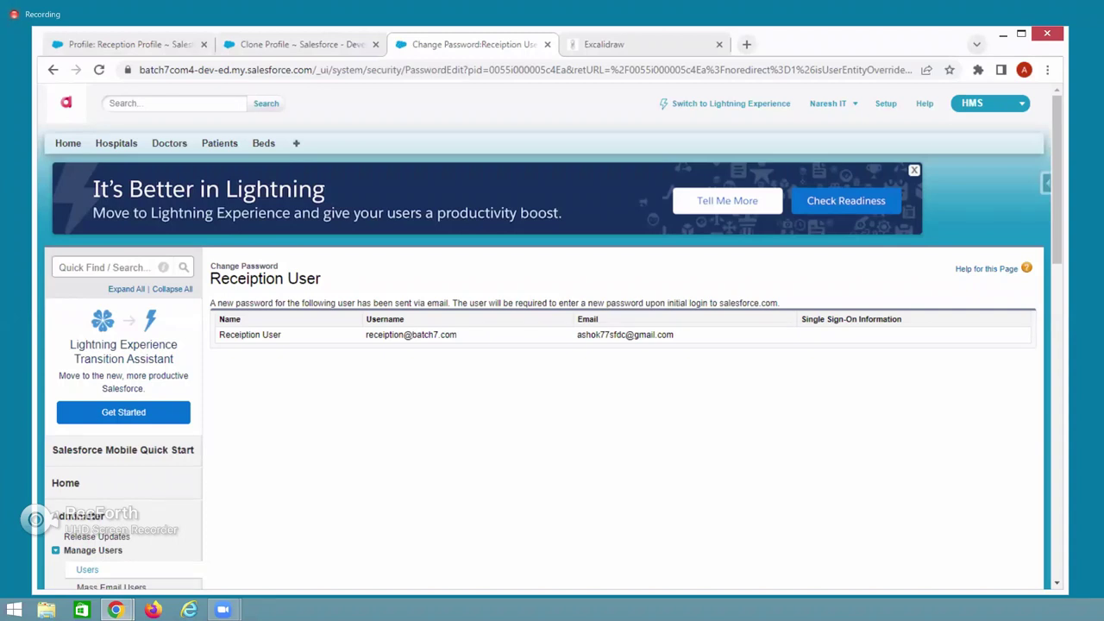
key(alt+Tab)
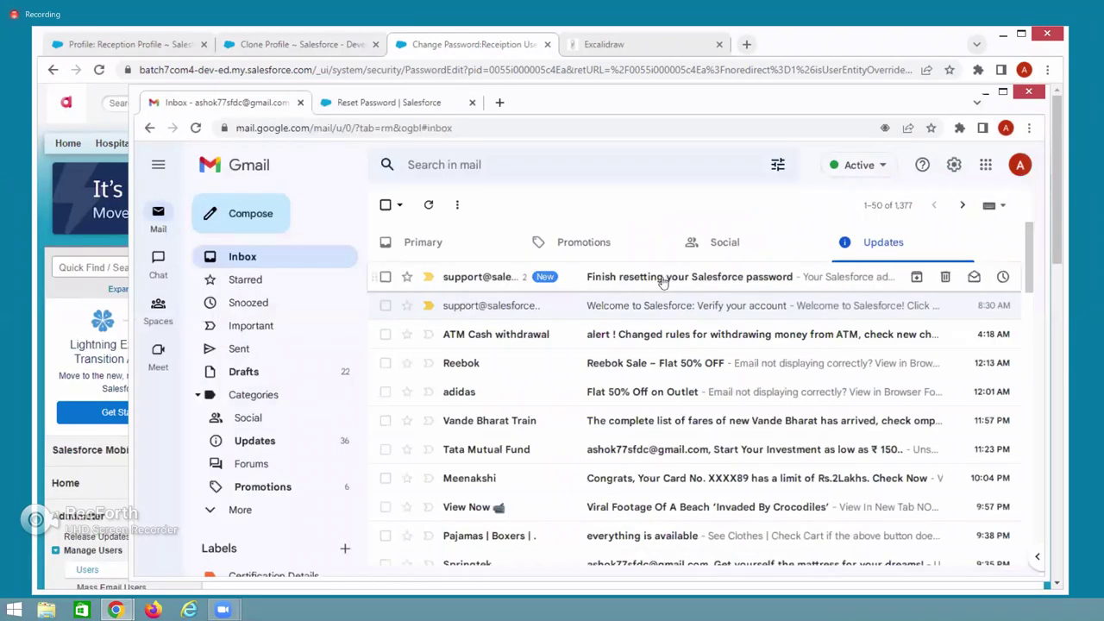
Open the 'Finish resetting your Salesforce password' email, mark it safe and copy its reset link.
click(662, 280)
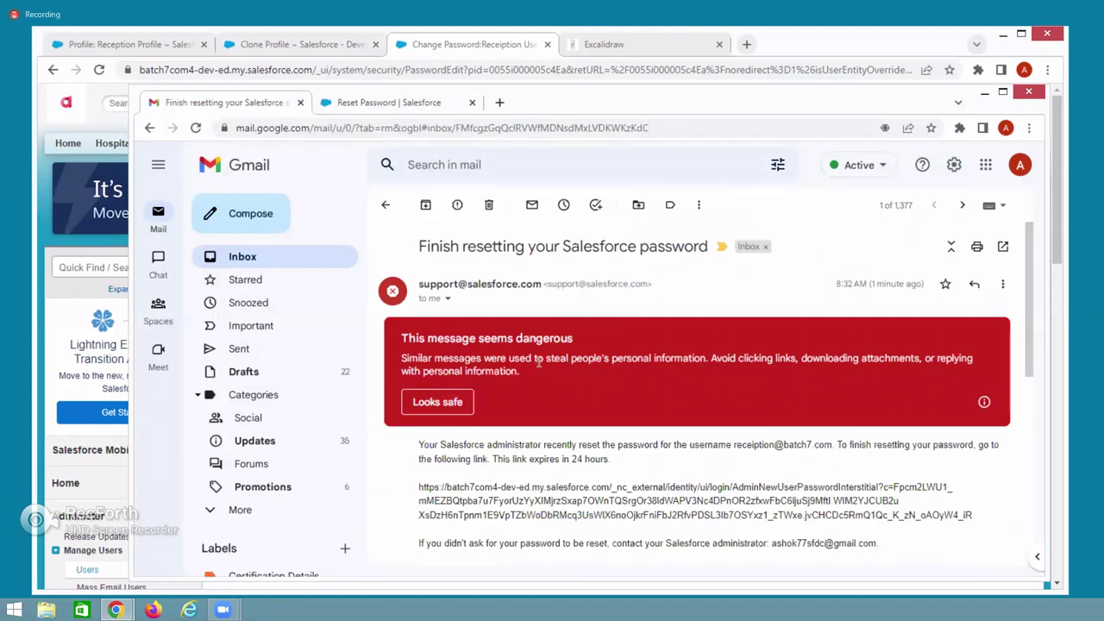
scroll(604, 431, down, 1)
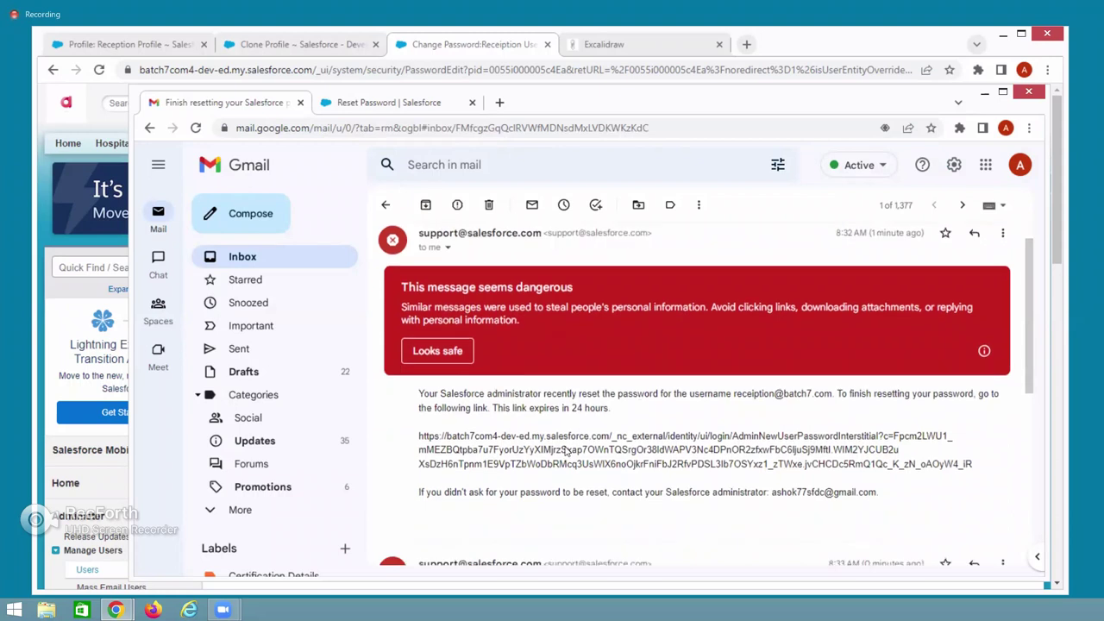
scroll(566, 450, down, 5)
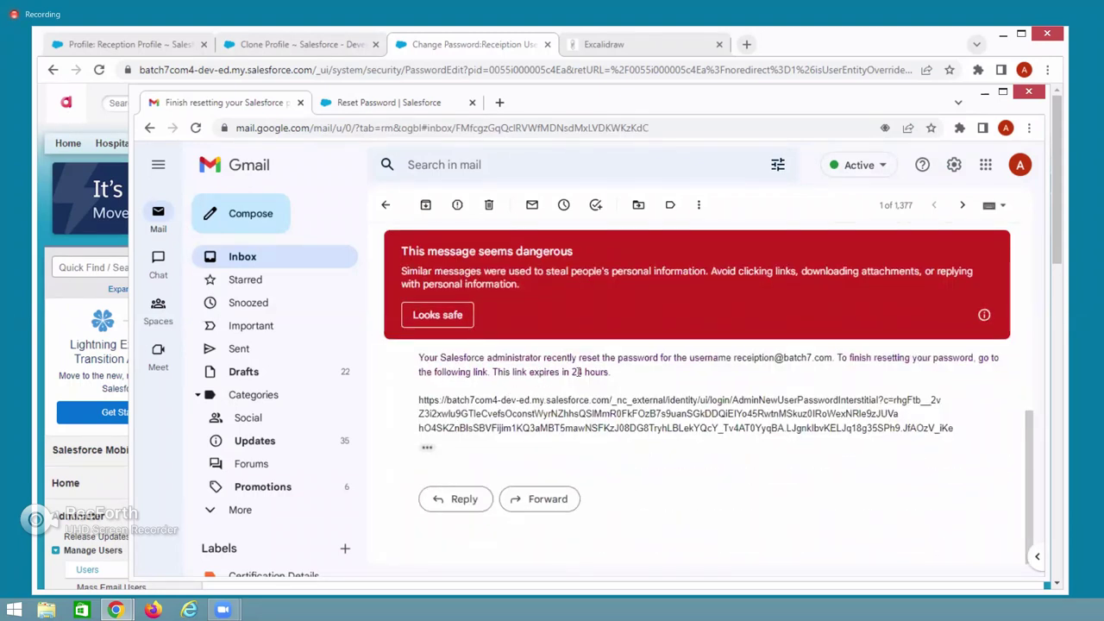
drag(419, 399, 956, 433)
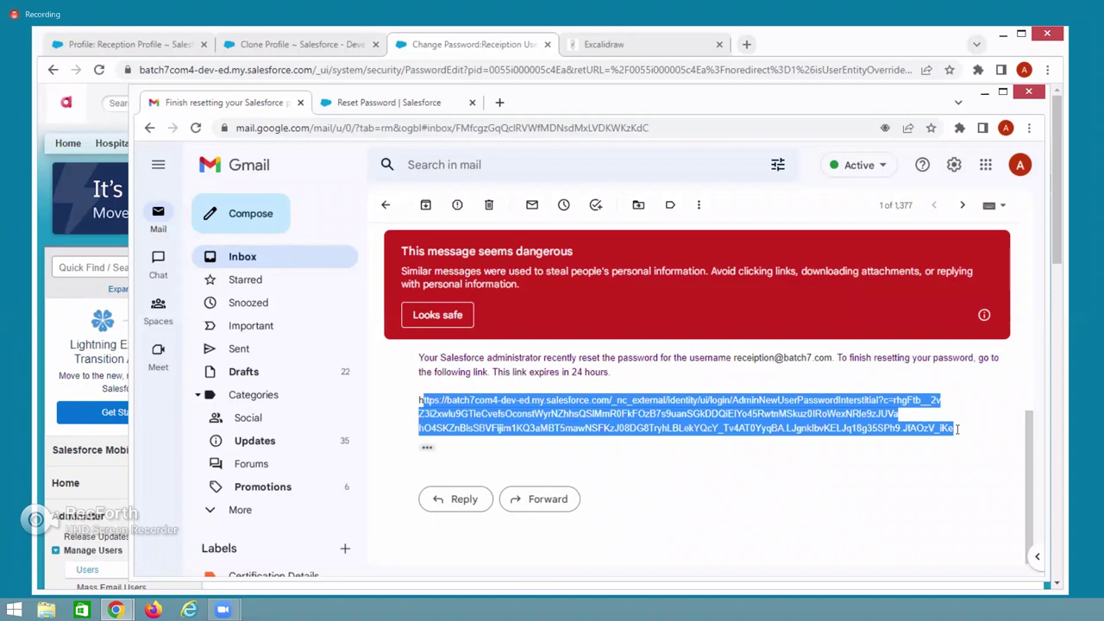
click(429, 315)
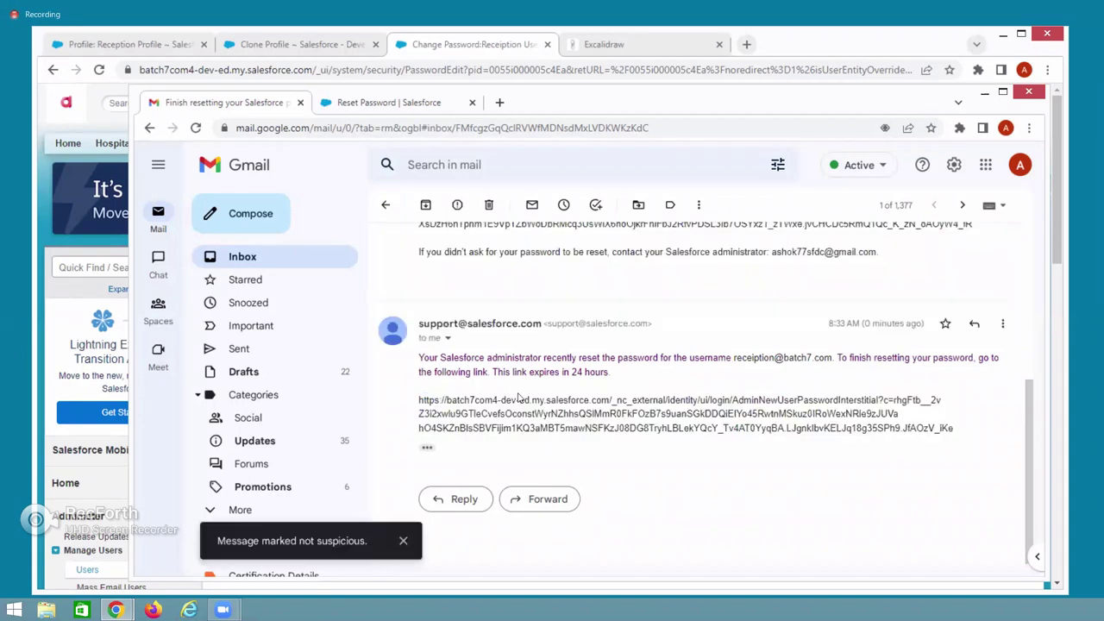
Paste the reset link into a new tab, close the mistaken Google search tab, and recopy the link.
click(500, 102)
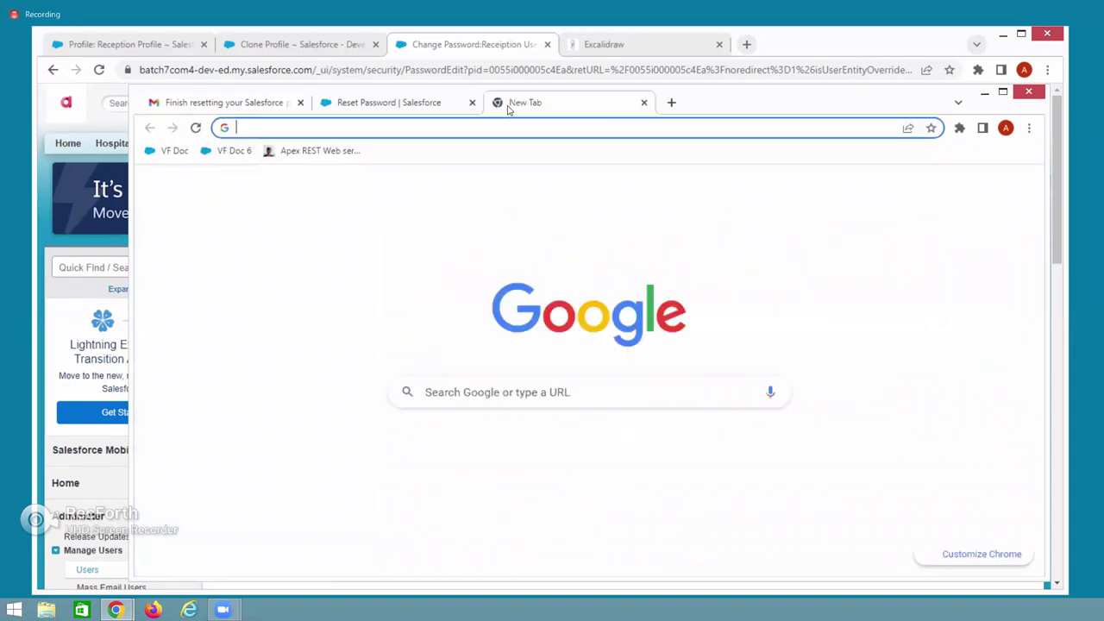
key(ctrl+v)
key(Return)
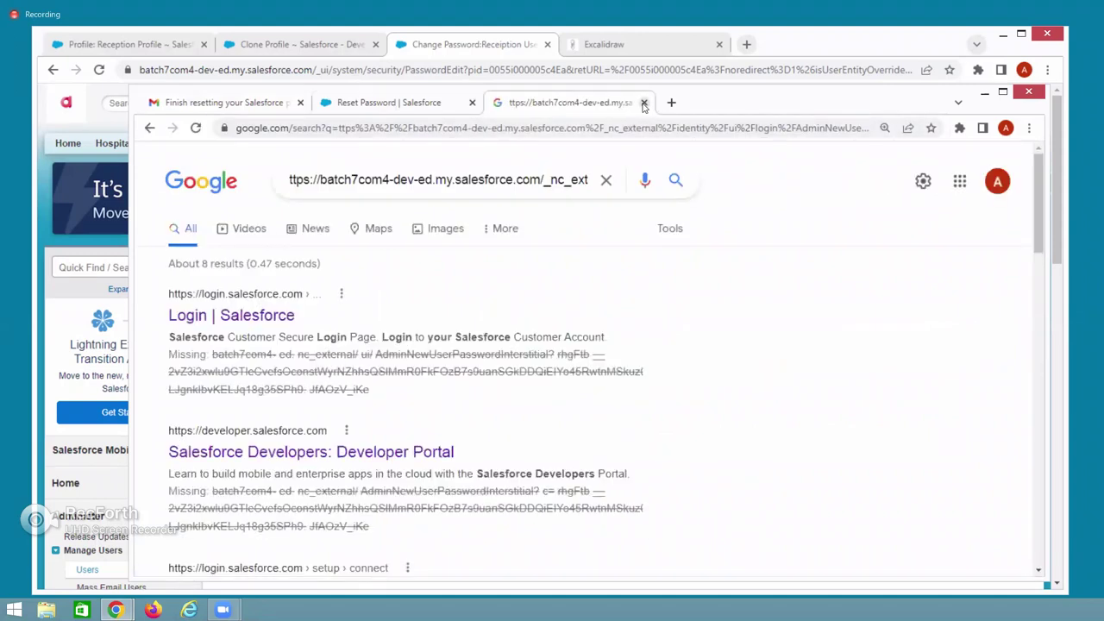
click(643, 103)
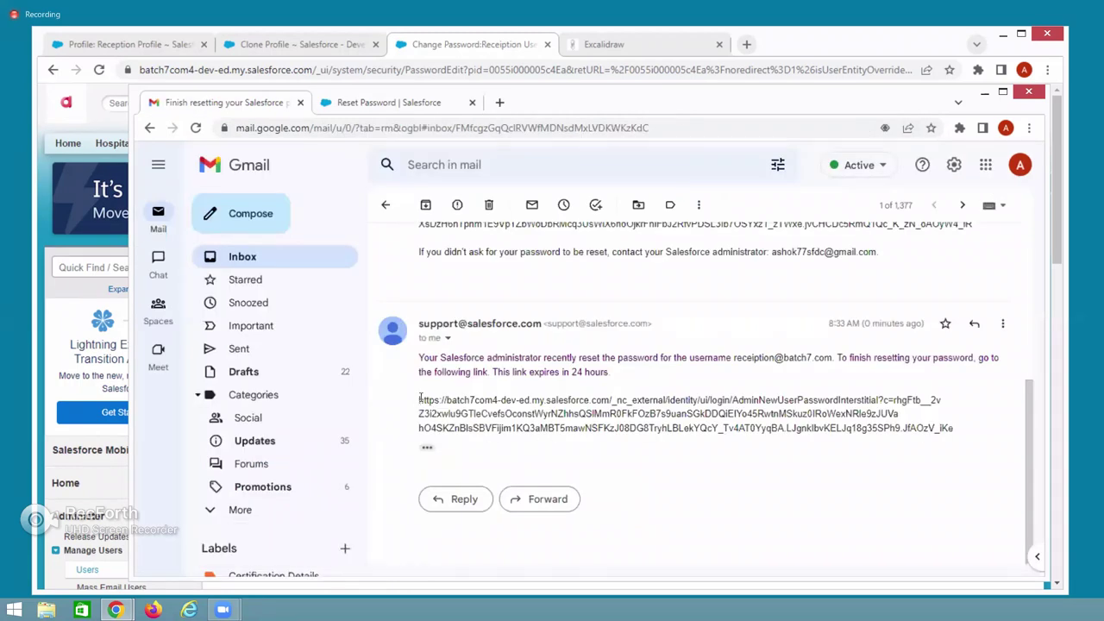
drag(421, 398, 958, 438)
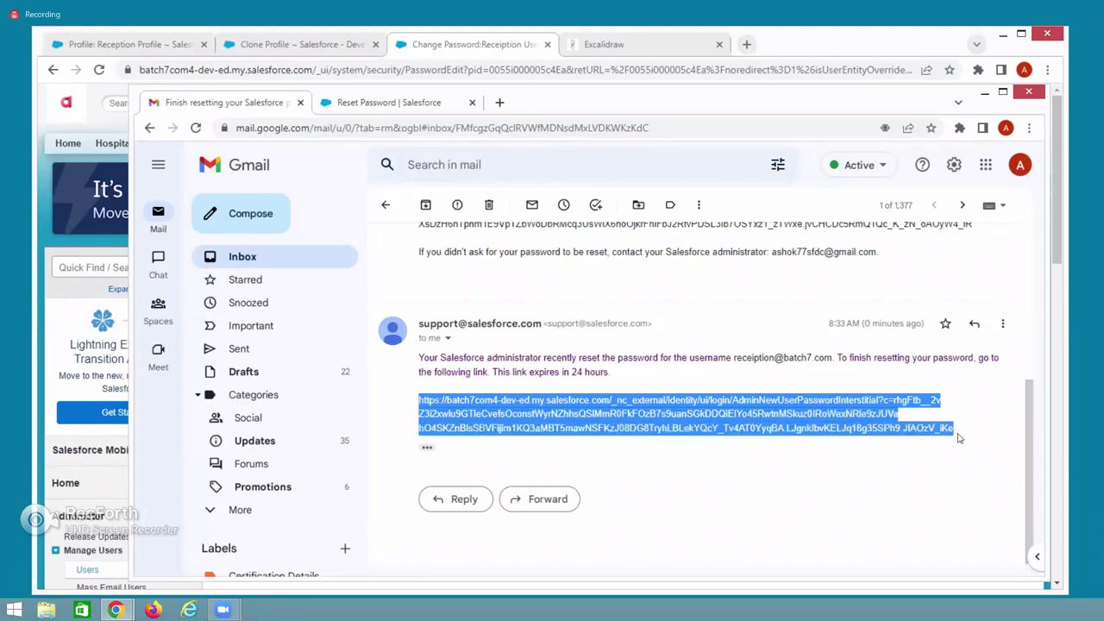
click(501, 103)
Load the pasted reset link and proceed to the new-password form.
key(ctrl+v)
key(Return)
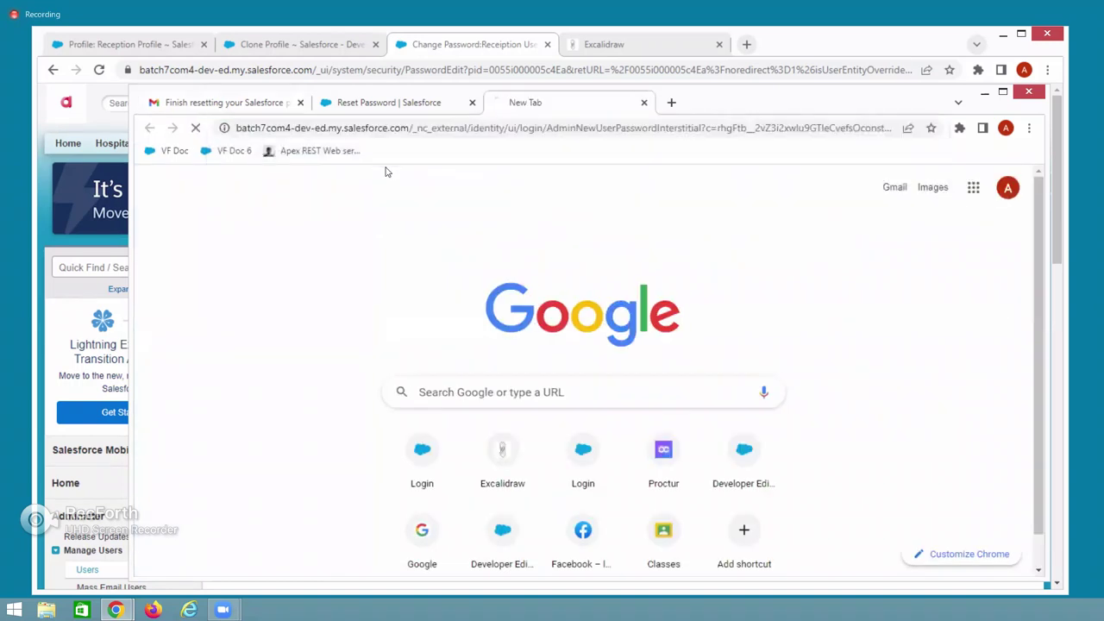
click(526, 313)
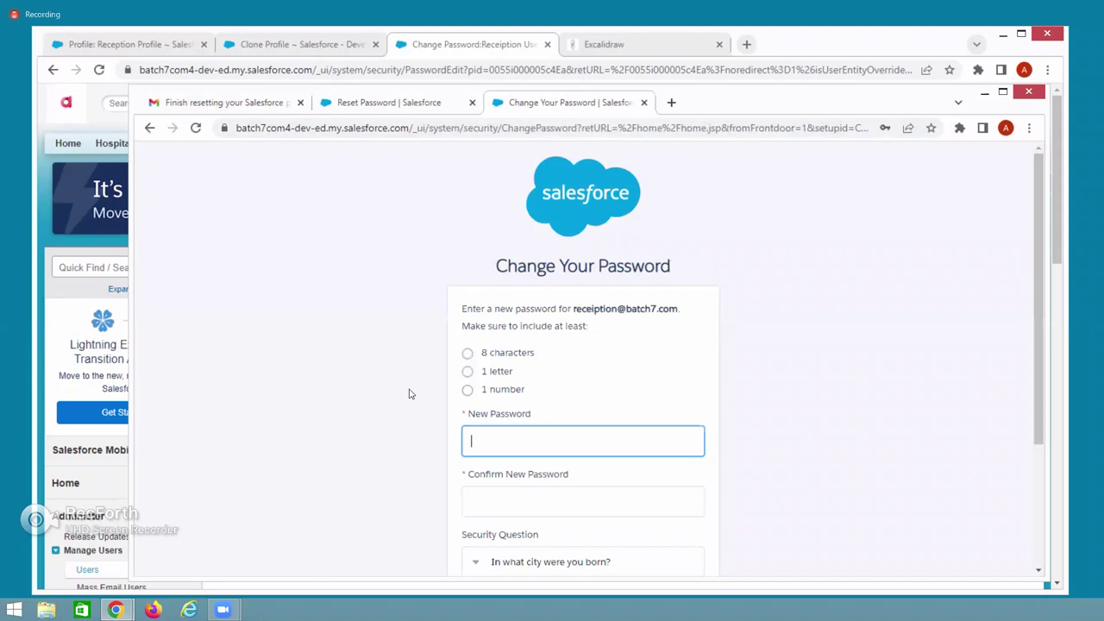
Enter and confirm the new password, type the security answer, and submit the change.
scroll(389, 389, down, 2)
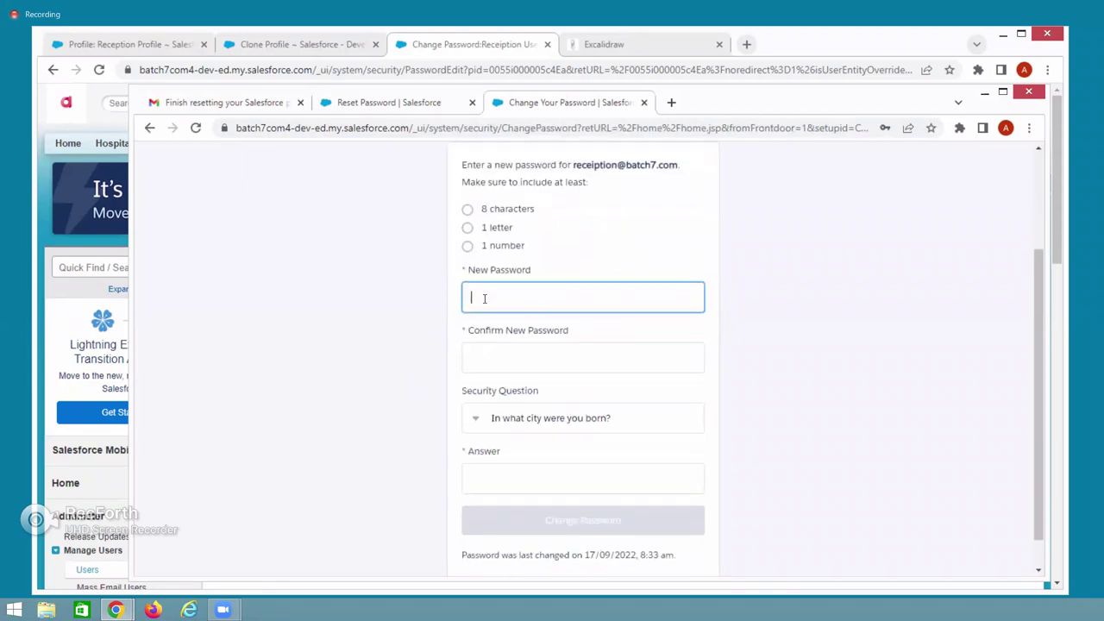
text(rec)
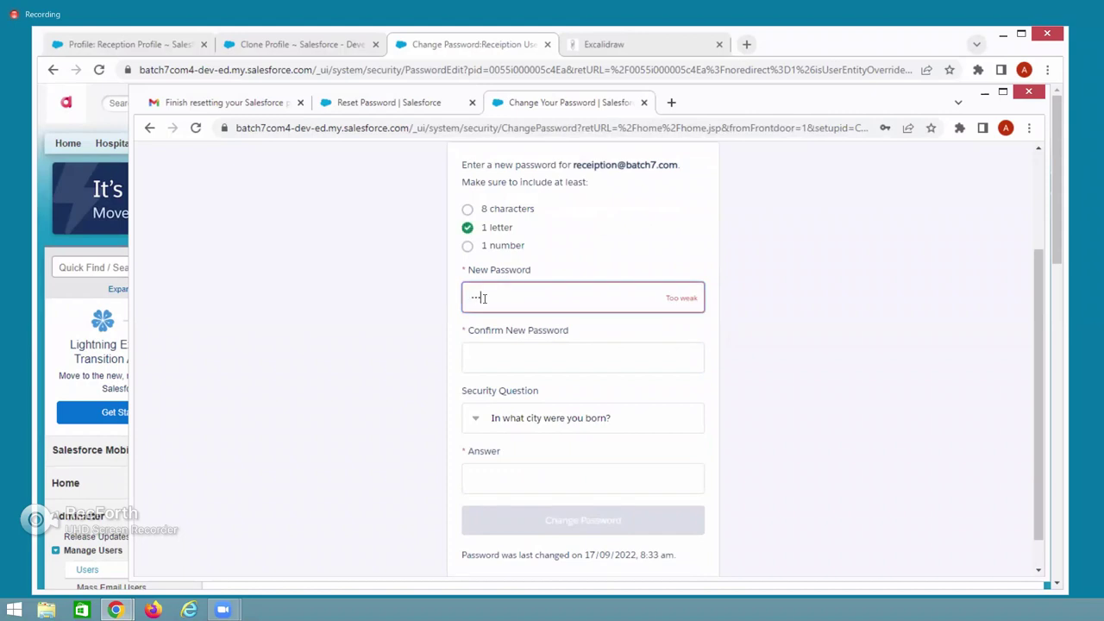
text(en12)
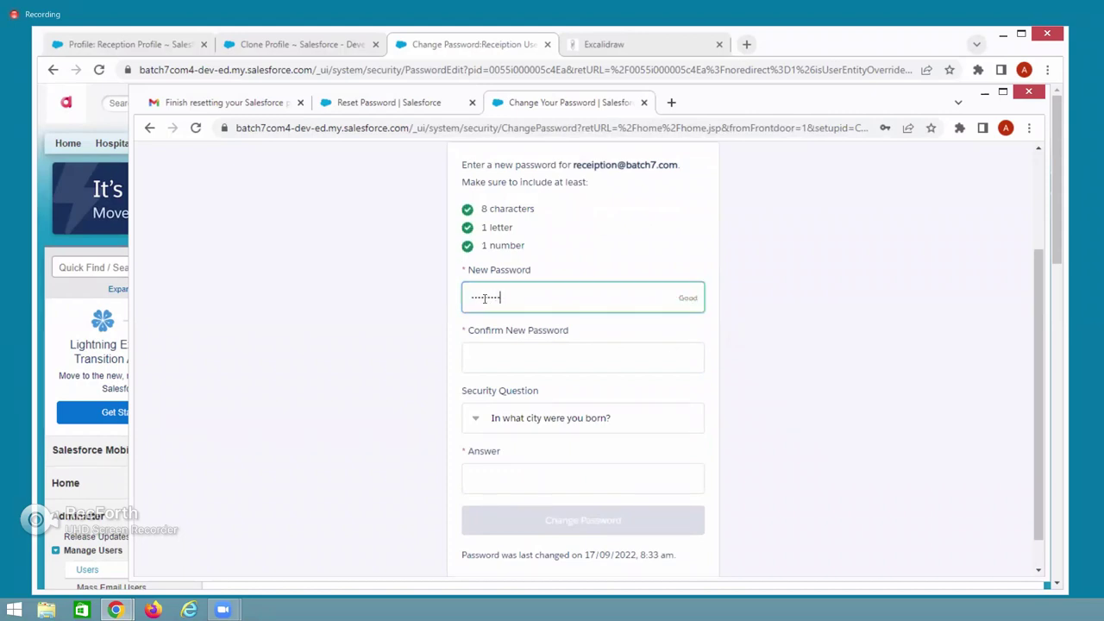
click(497, 358)
text(rec)
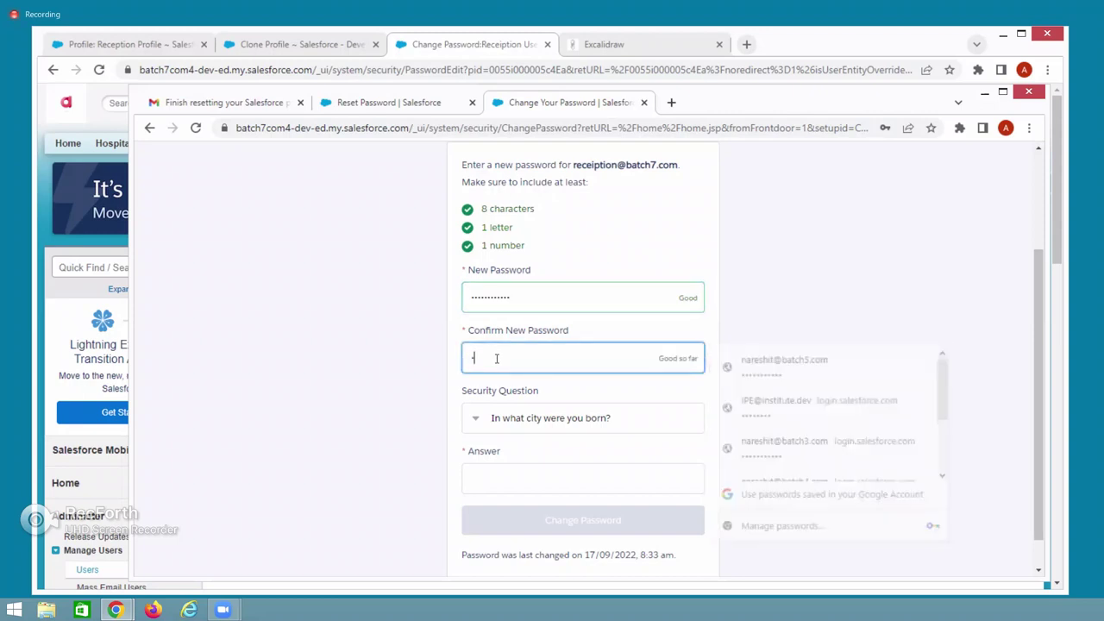
text(ep)
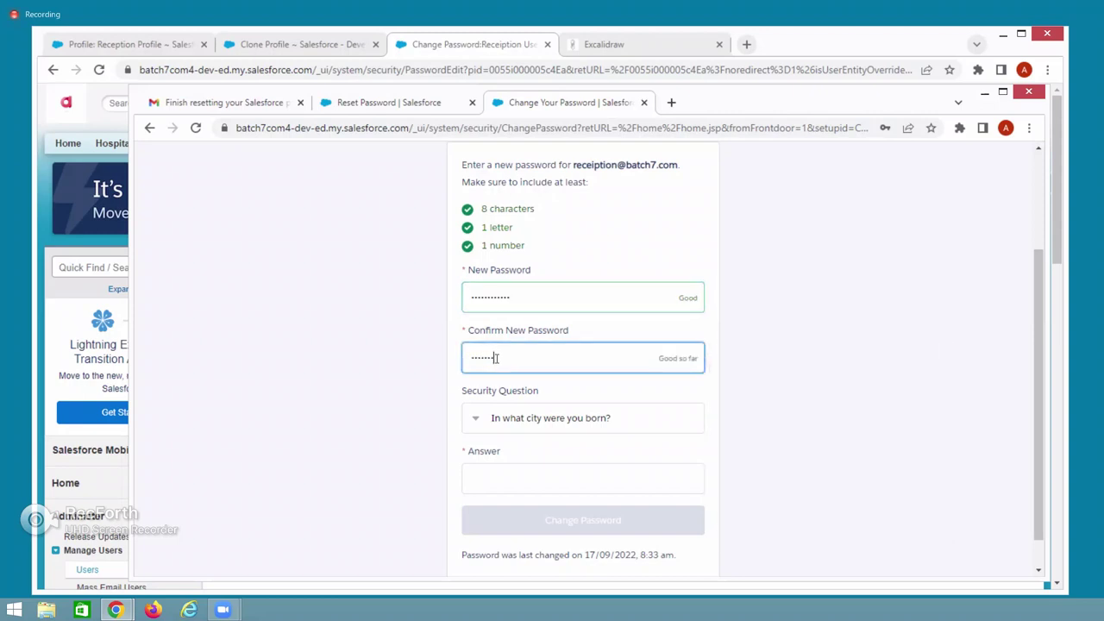
text(tion123)
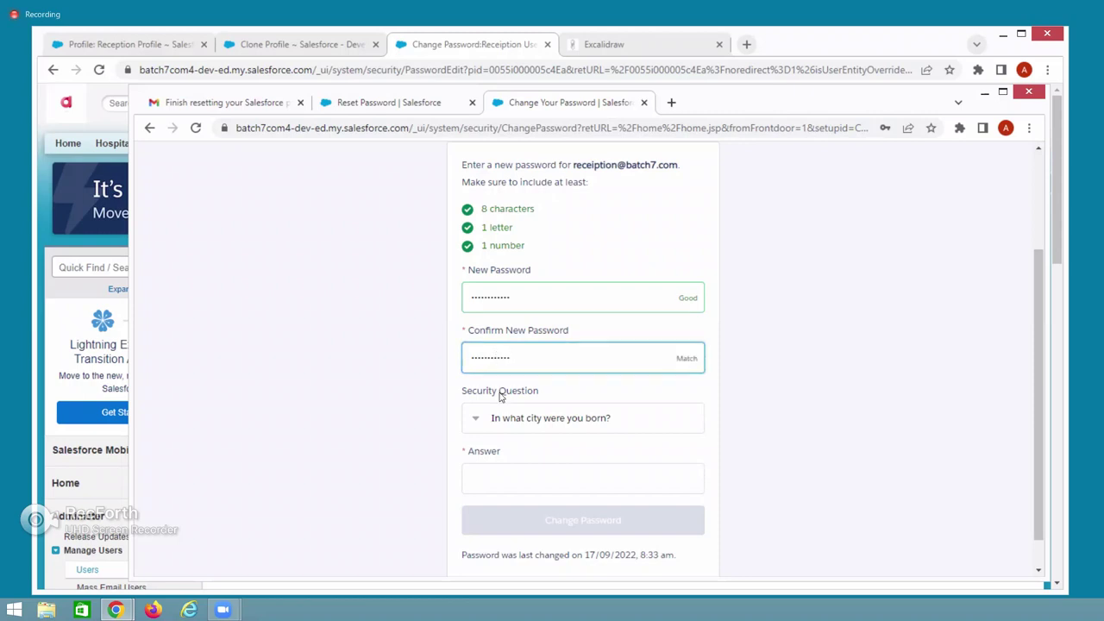
click(501, 479)
text(vzg)
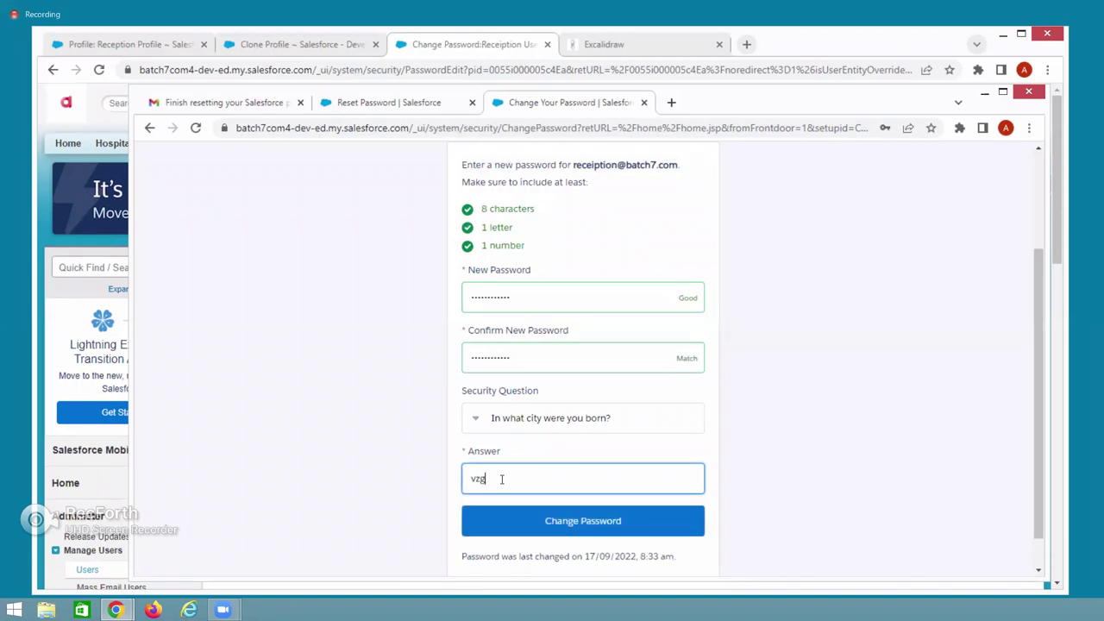
click(520, 526)
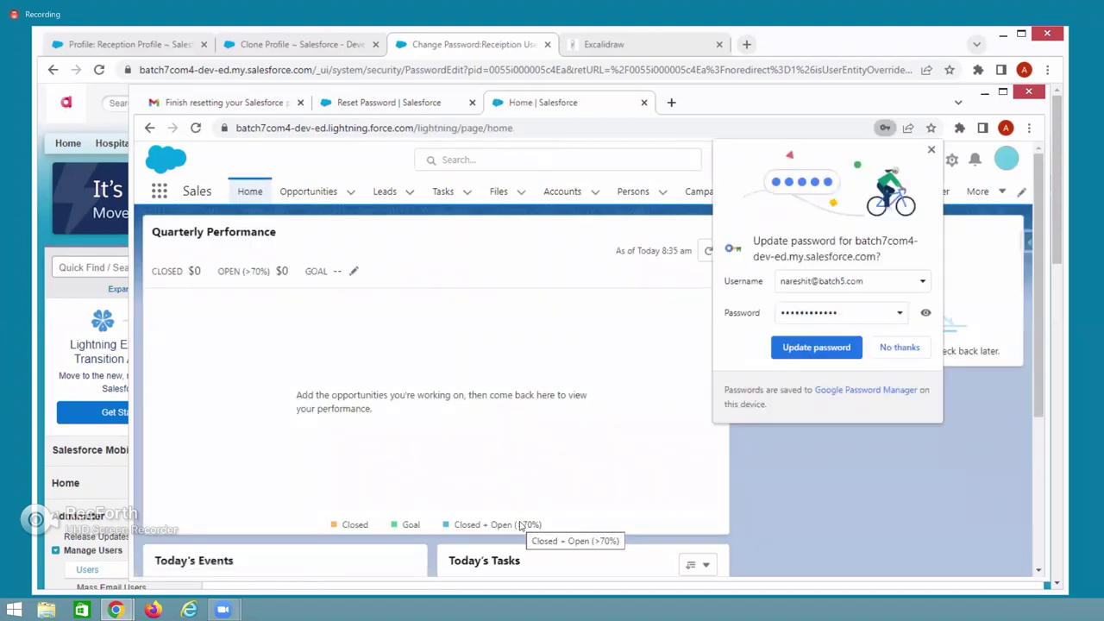
Dismiss Chrome's update-password offer and switch the Reception User to Salesforce Classic.
click(816, 347)
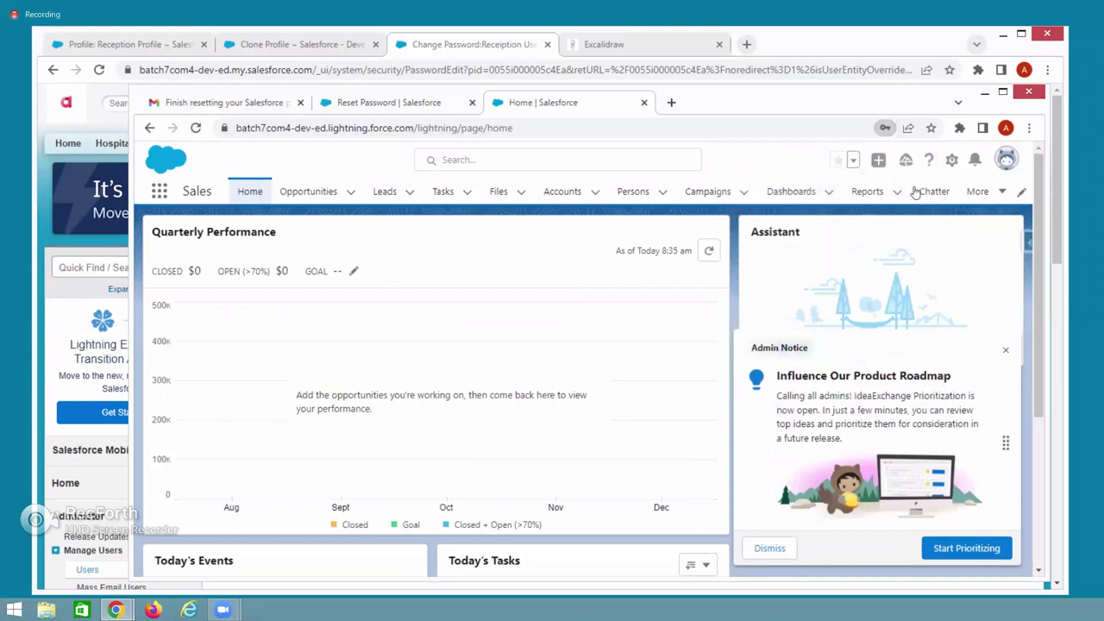
click(1001, 161)
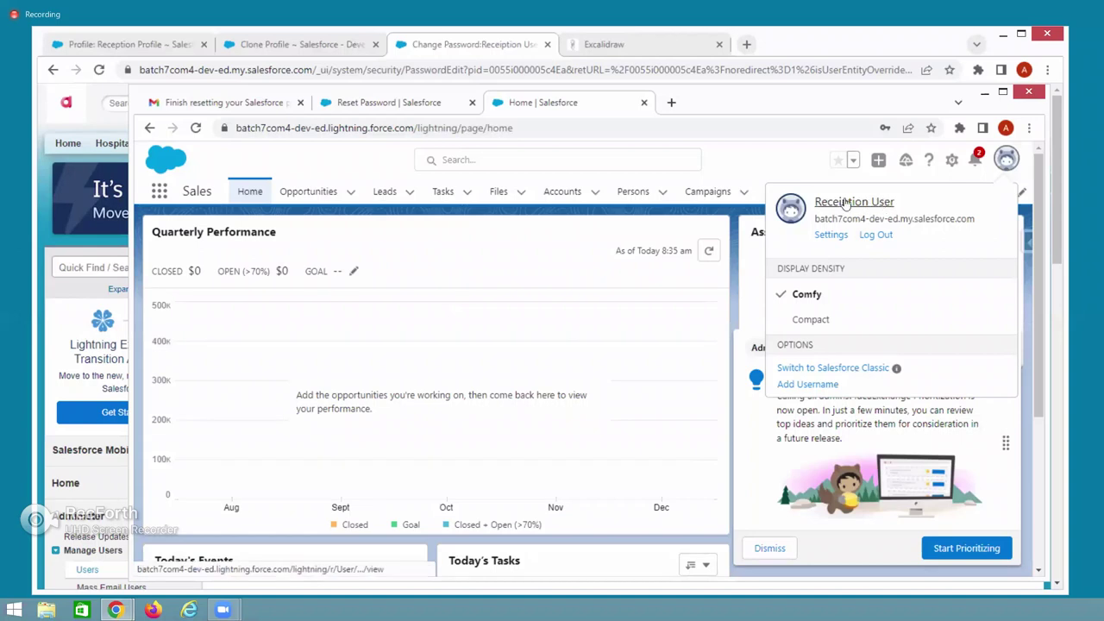
click(813, 369)
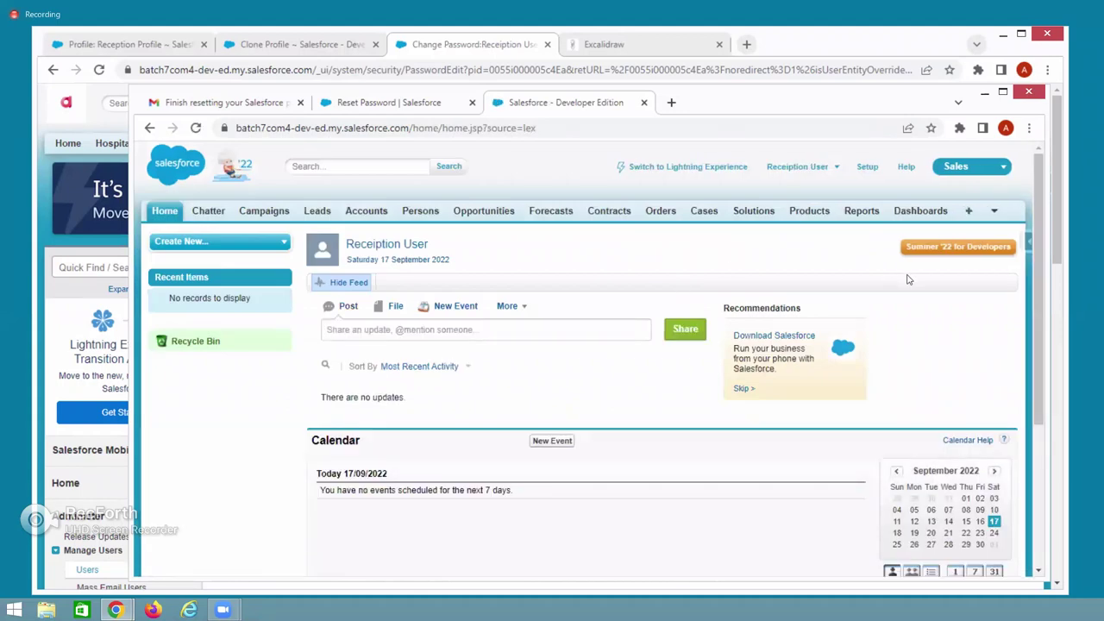
click(956, 168)
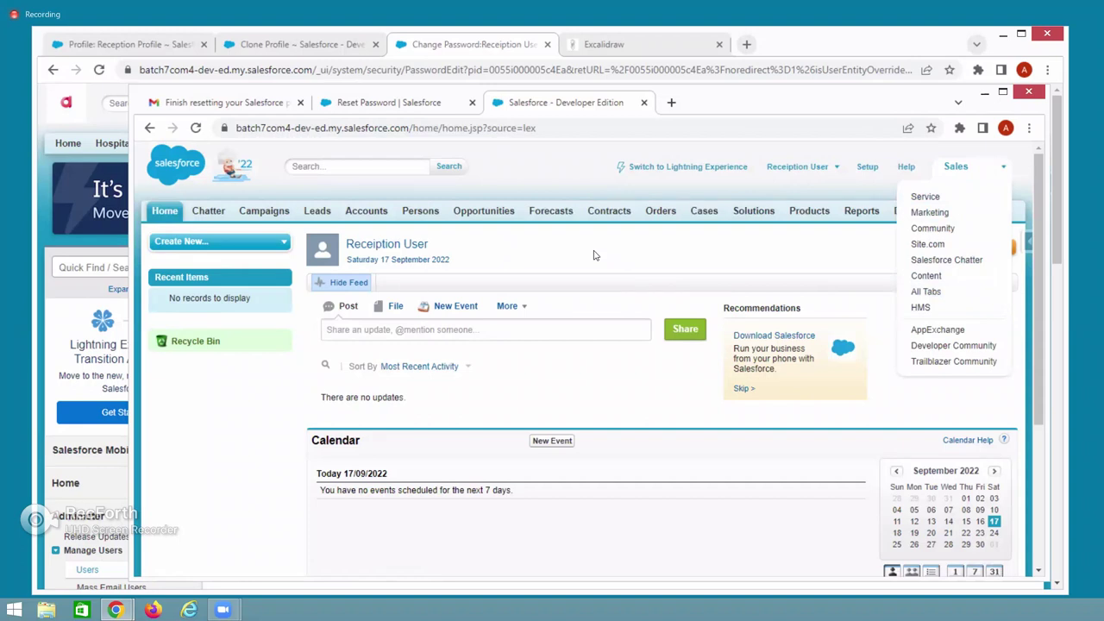
click(593, 255)
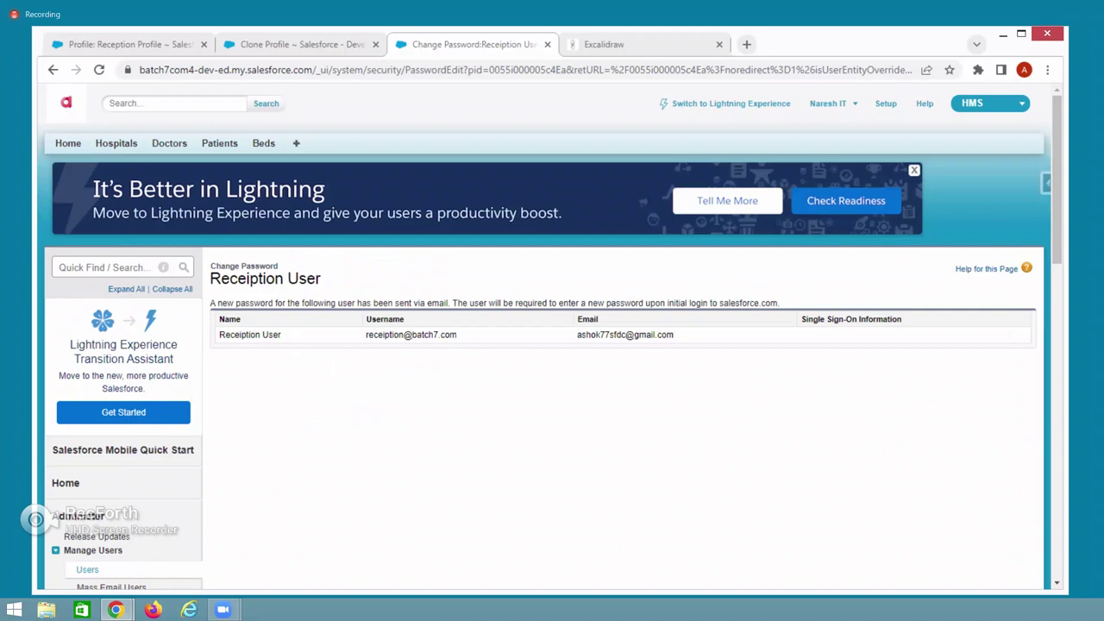
Log the Reception User out from the user menu.
key(alt+Tab)
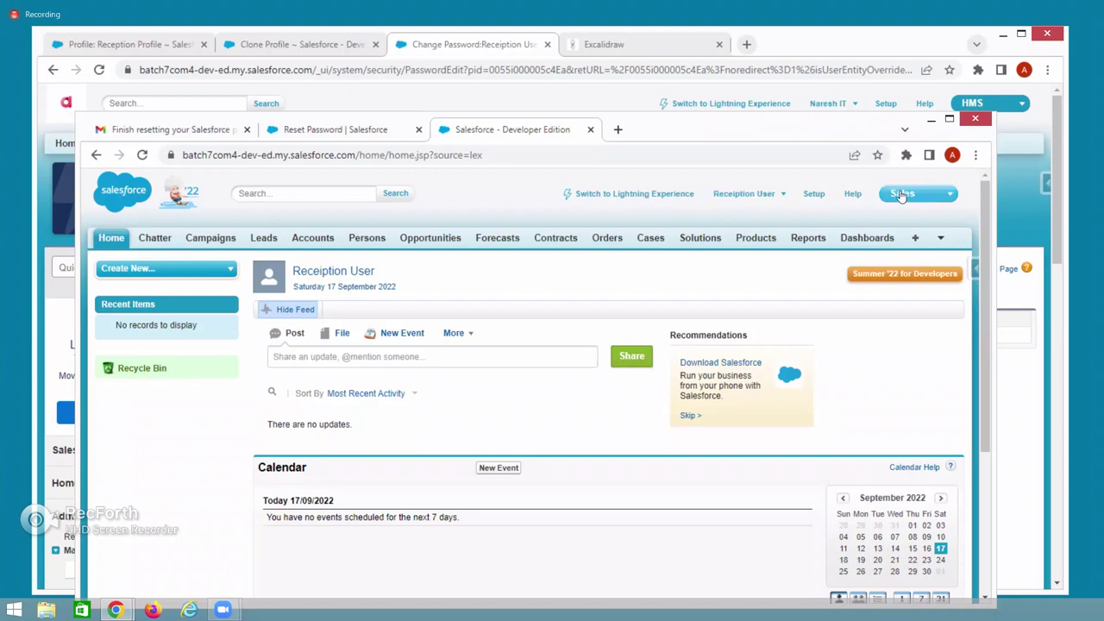
click(777, 202)
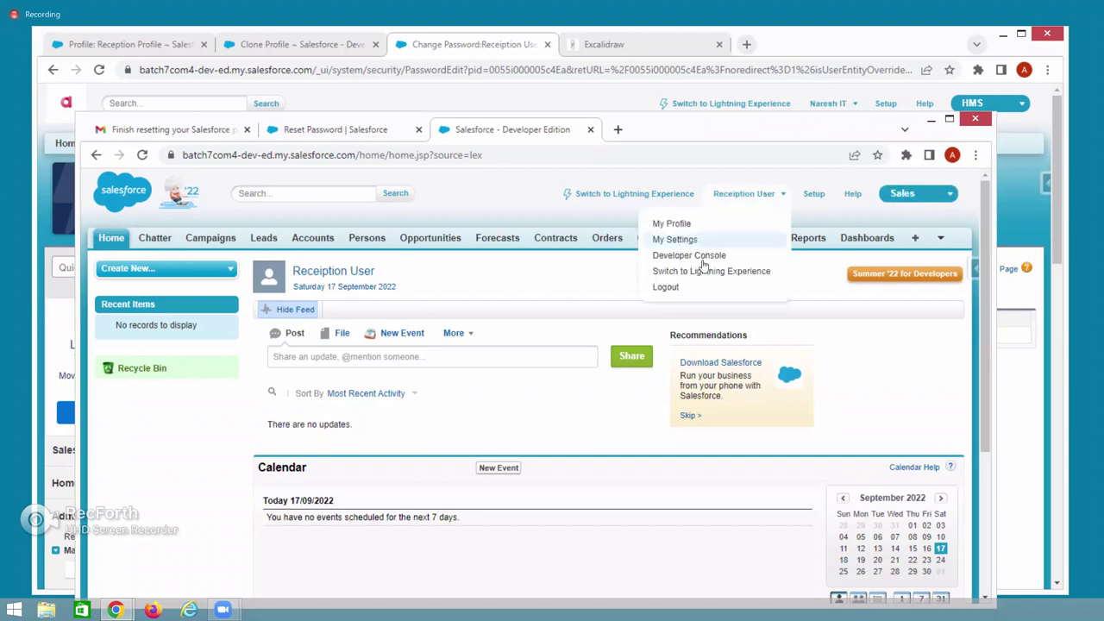
click(664, 286)
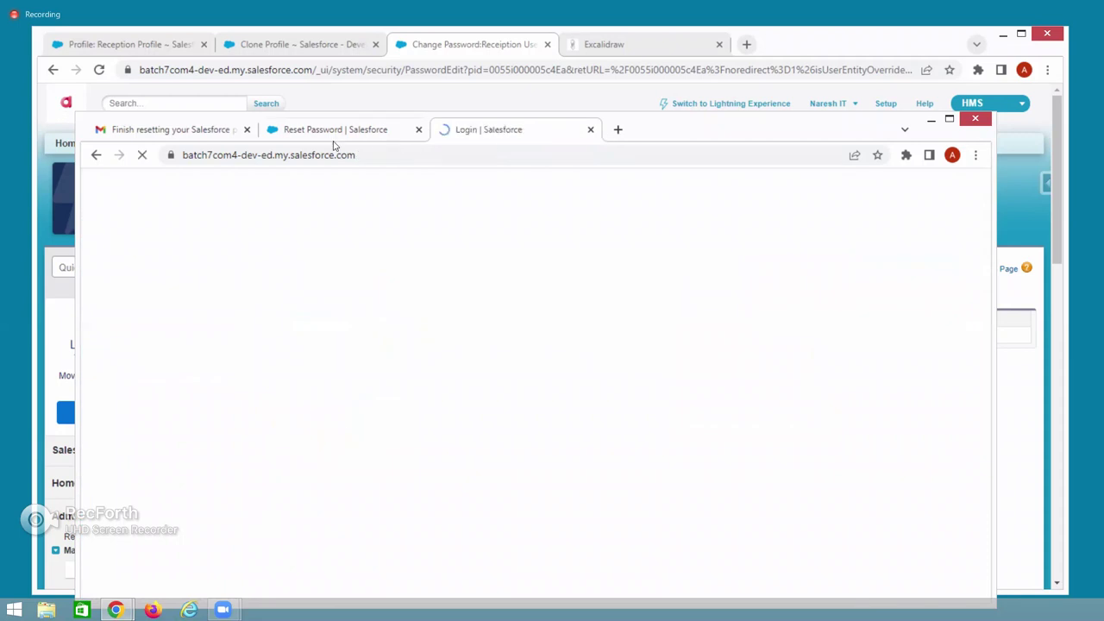
Sign out of the Google account, close the Gmail window, and refresh the Change Password tab.
key(ctrl+1)
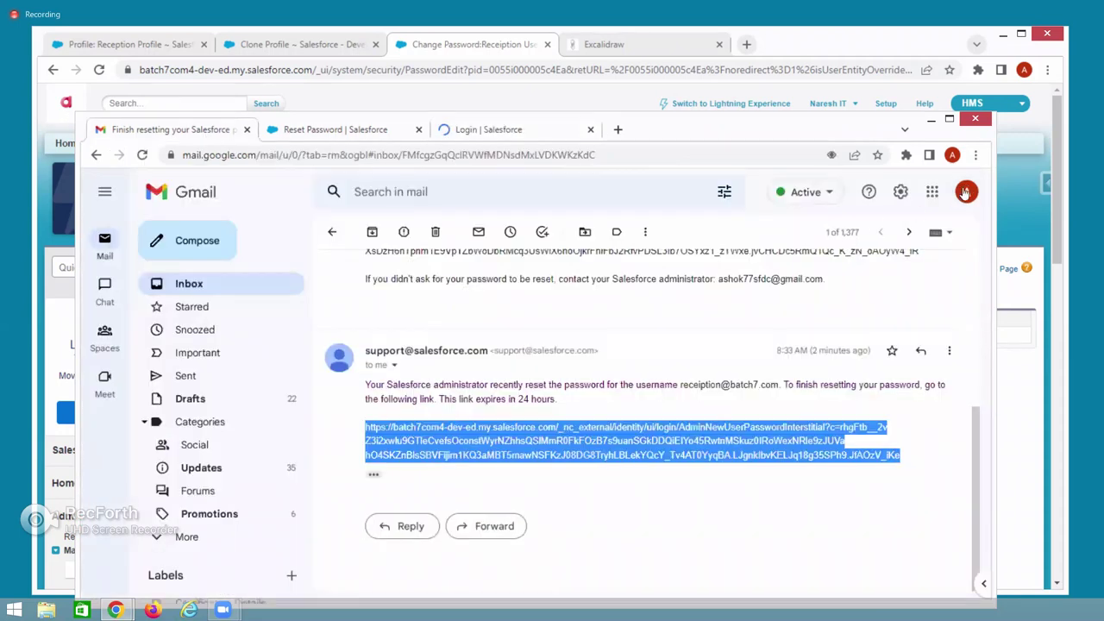
click(965, 193)
scroll(848, 448, down, 3)
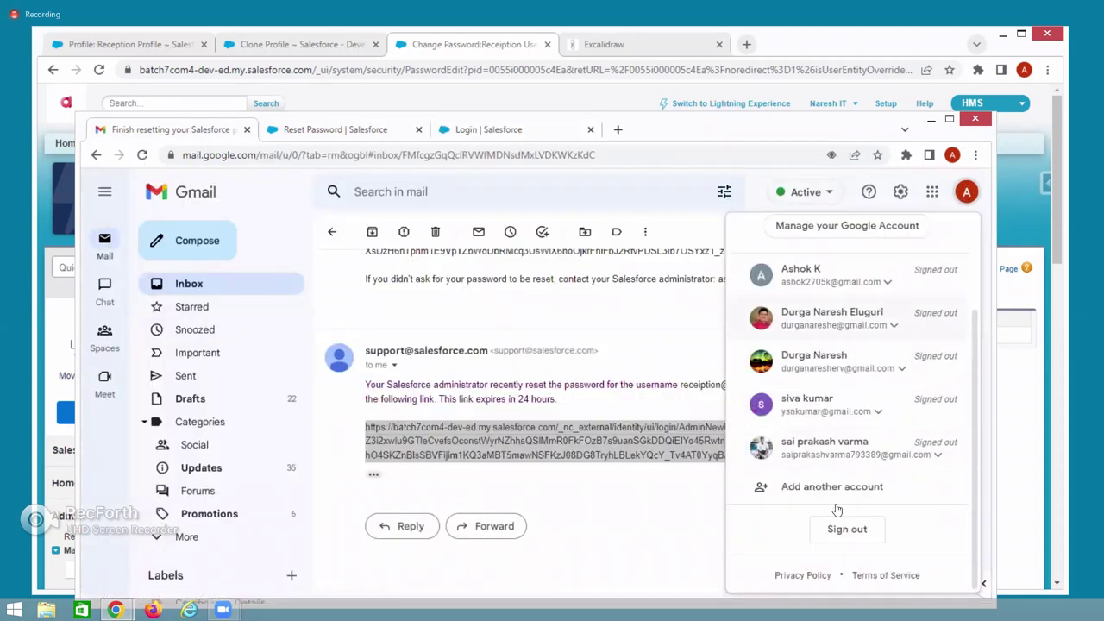
click(847, 529)
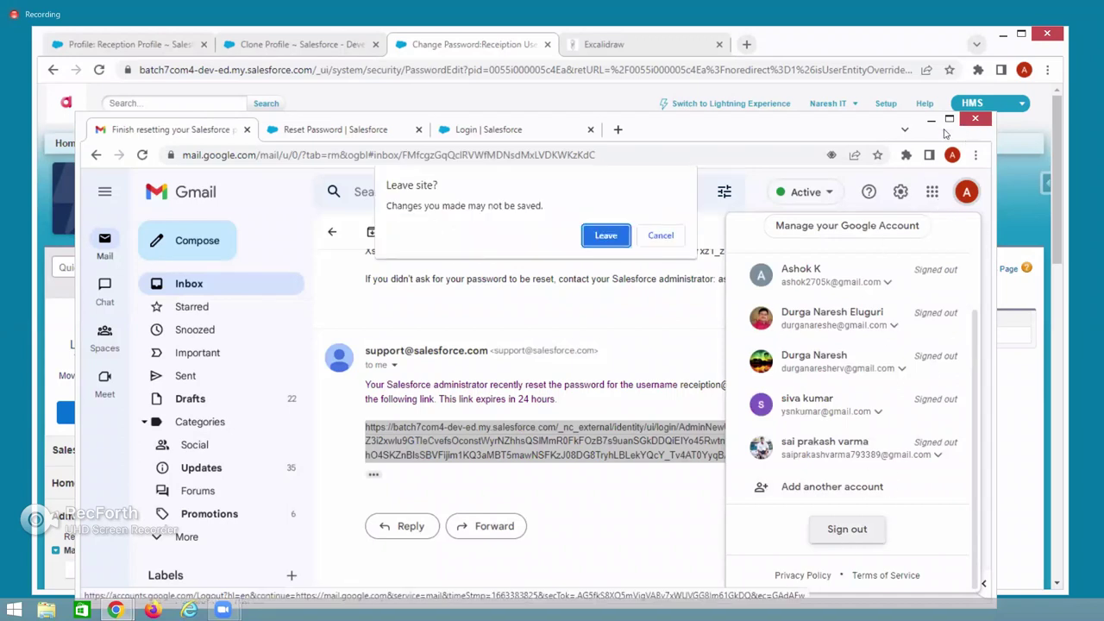
click(605, 234)
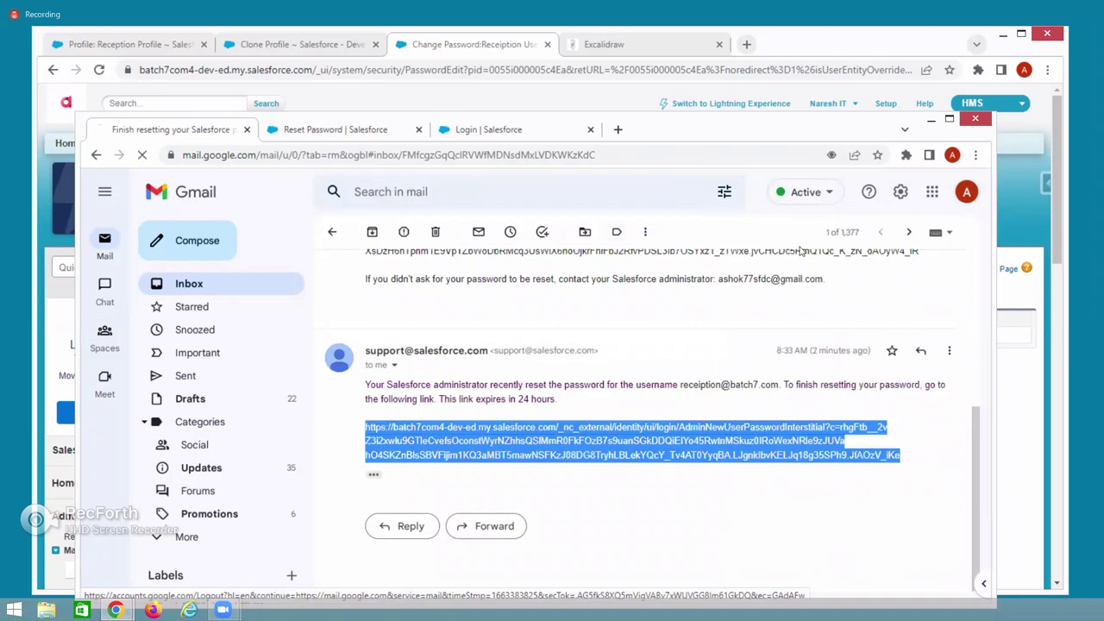
click(970, 125)
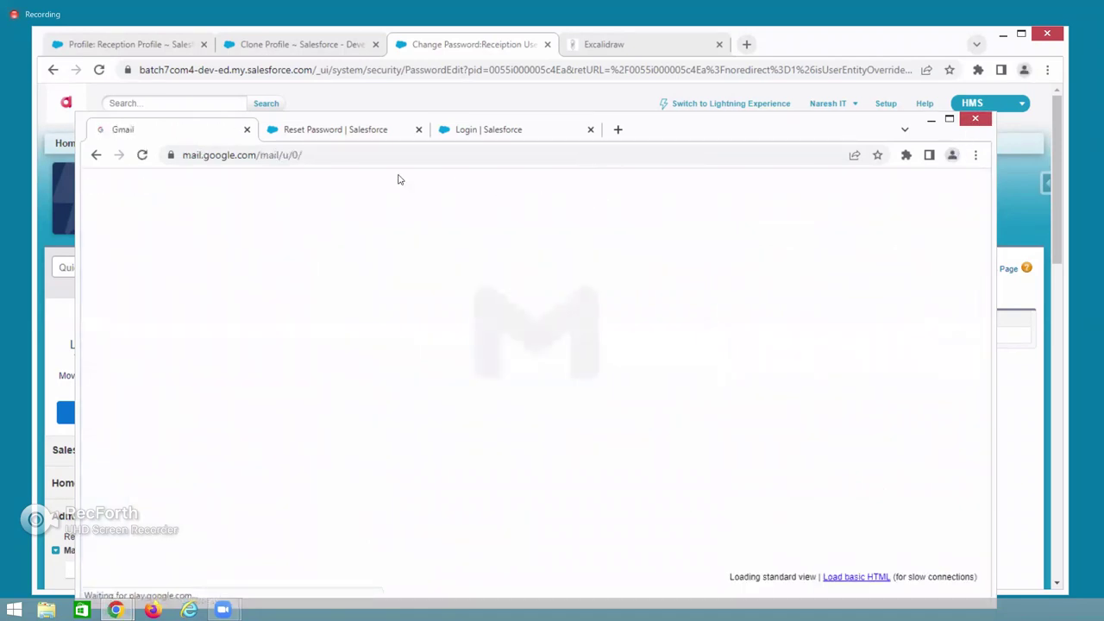
click(99, 70)
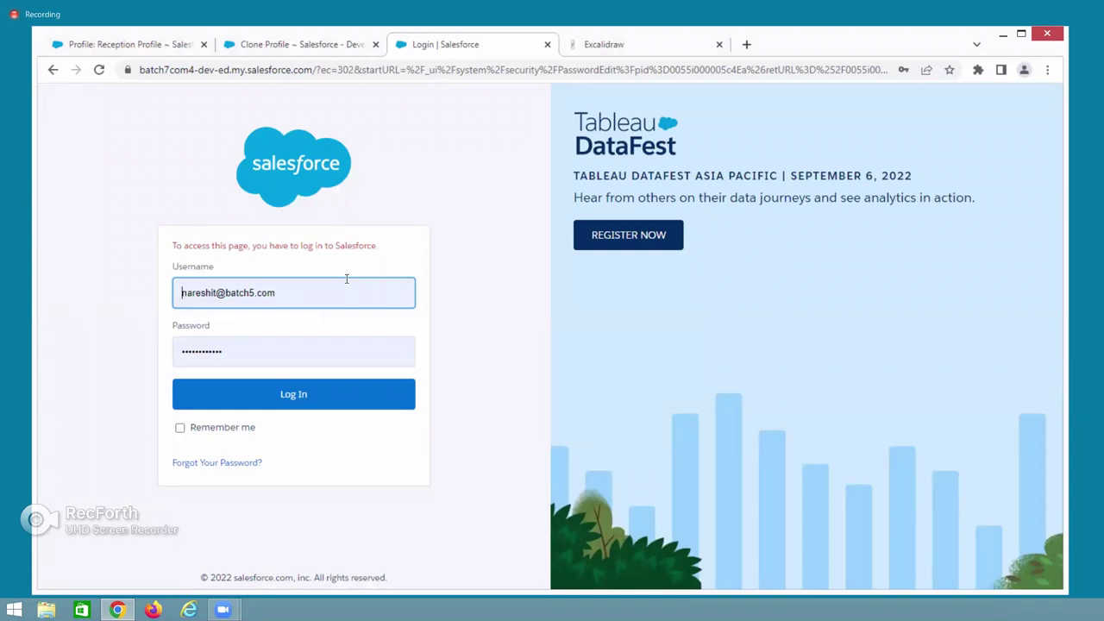
Log in with the saved administrator credentials and postpone phone registration.
click(284, 292)
click(473, 508)
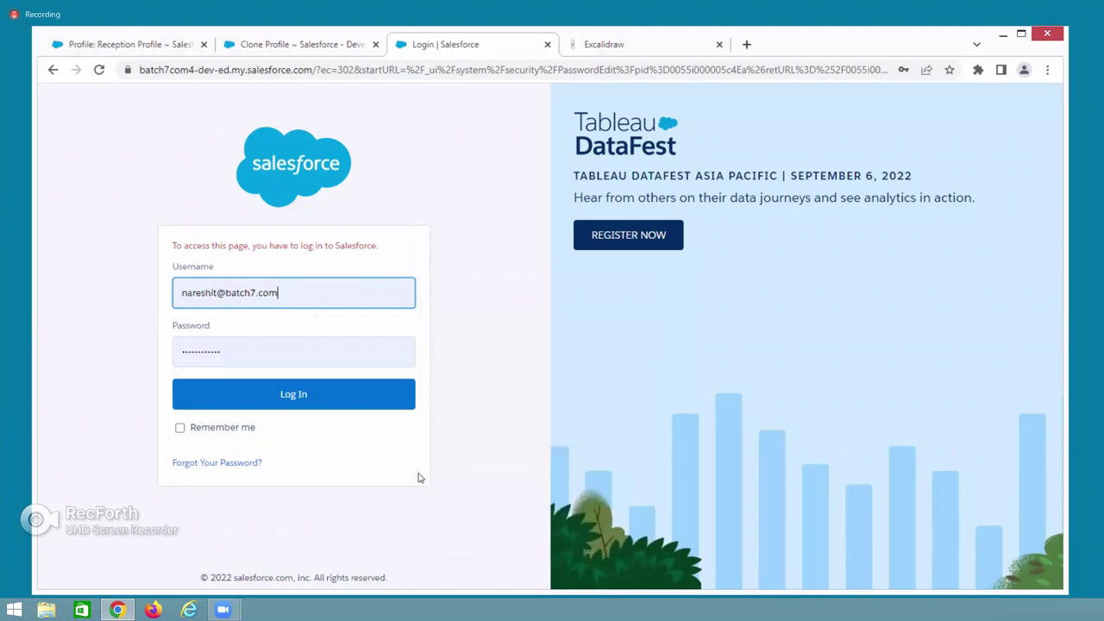
click(303, 407)
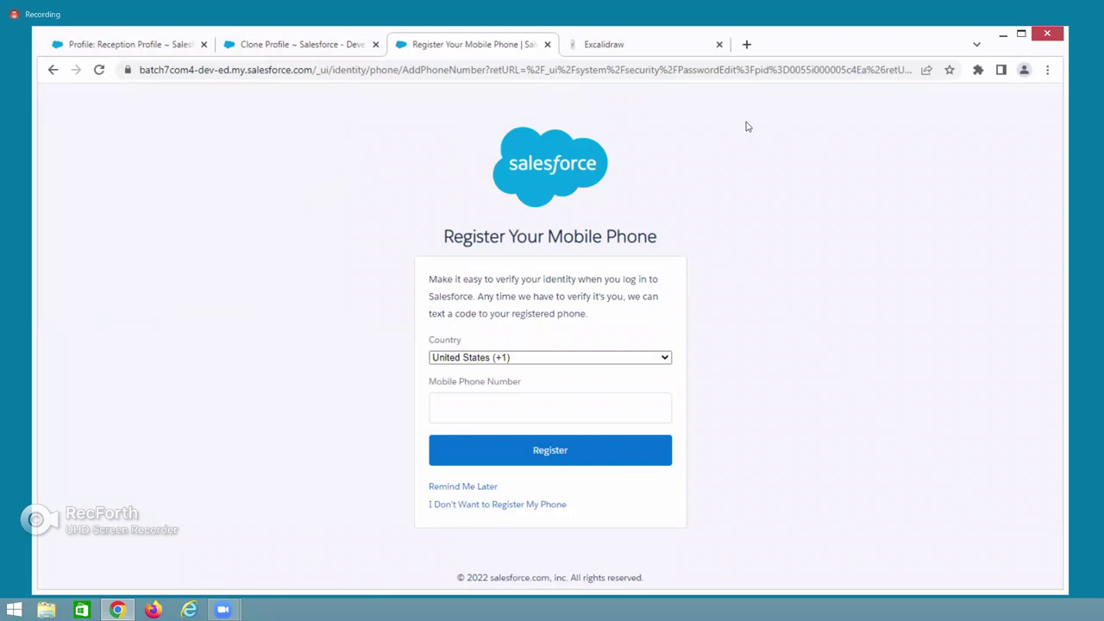
click(461, 487)
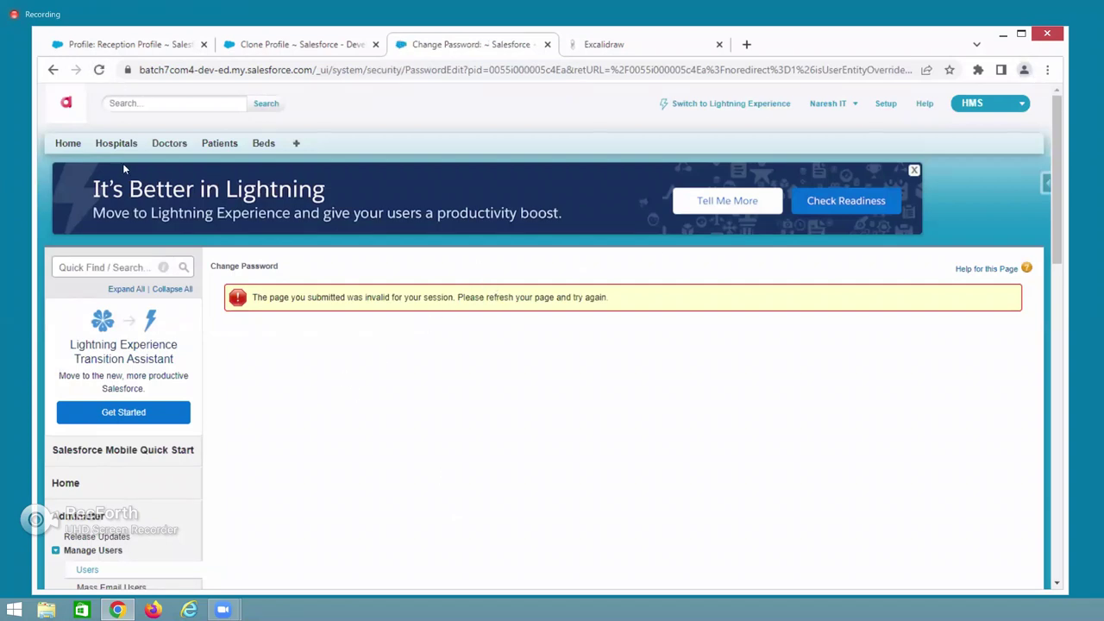
Close the Clone Profile and Reception Profile tabs, go Home, and open an Incognito window.
click(375, 44)
click(204, 44)
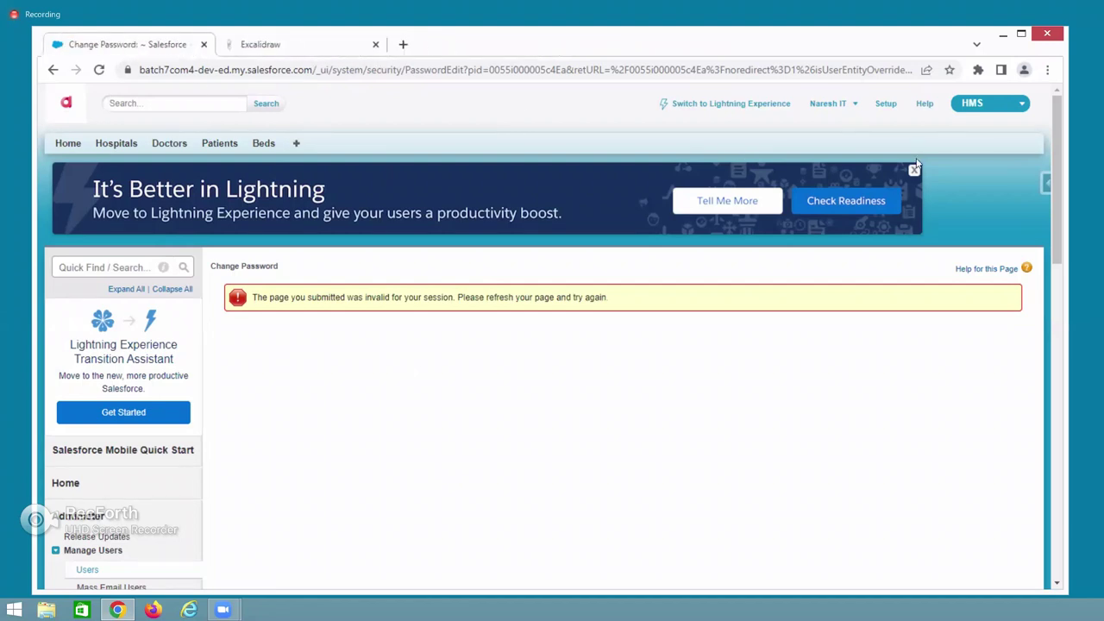
click(68, 143)
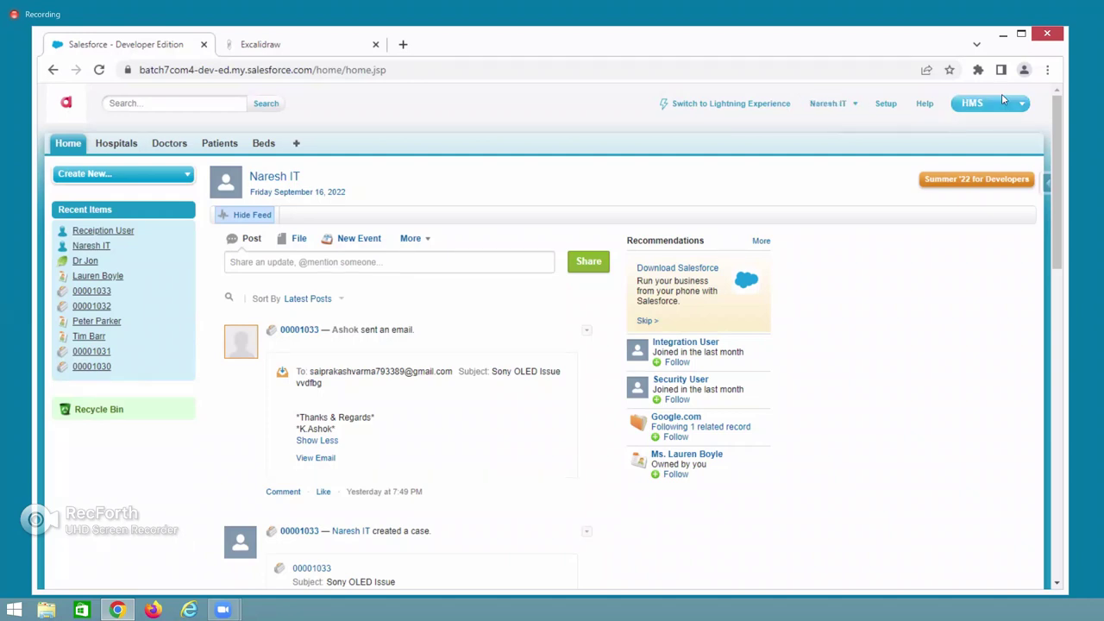
click(1047, 70)
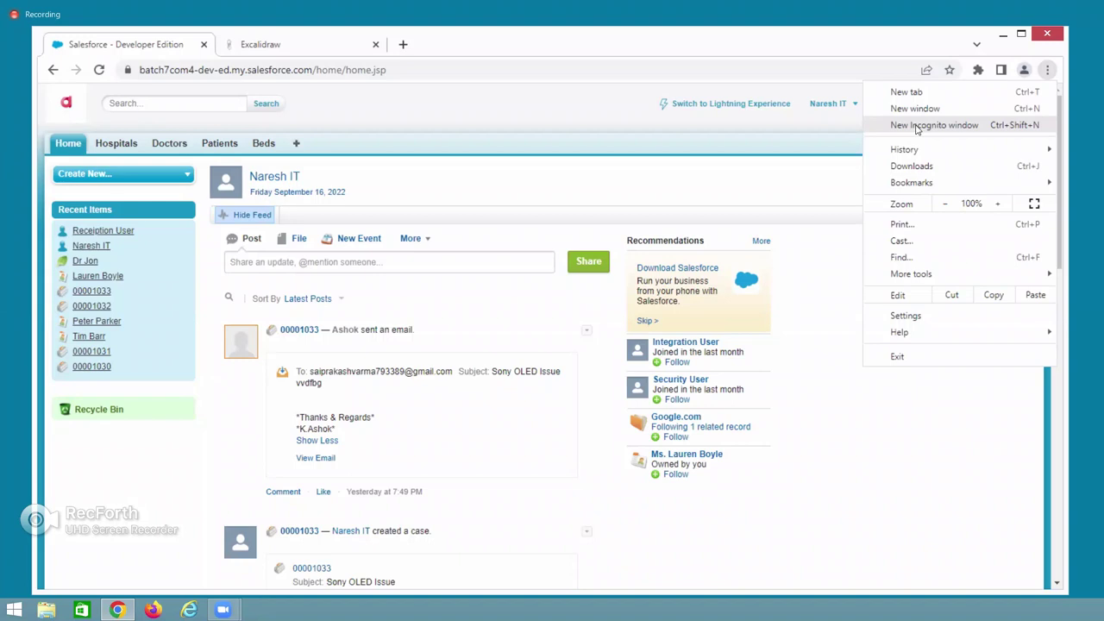
click(916, 127)
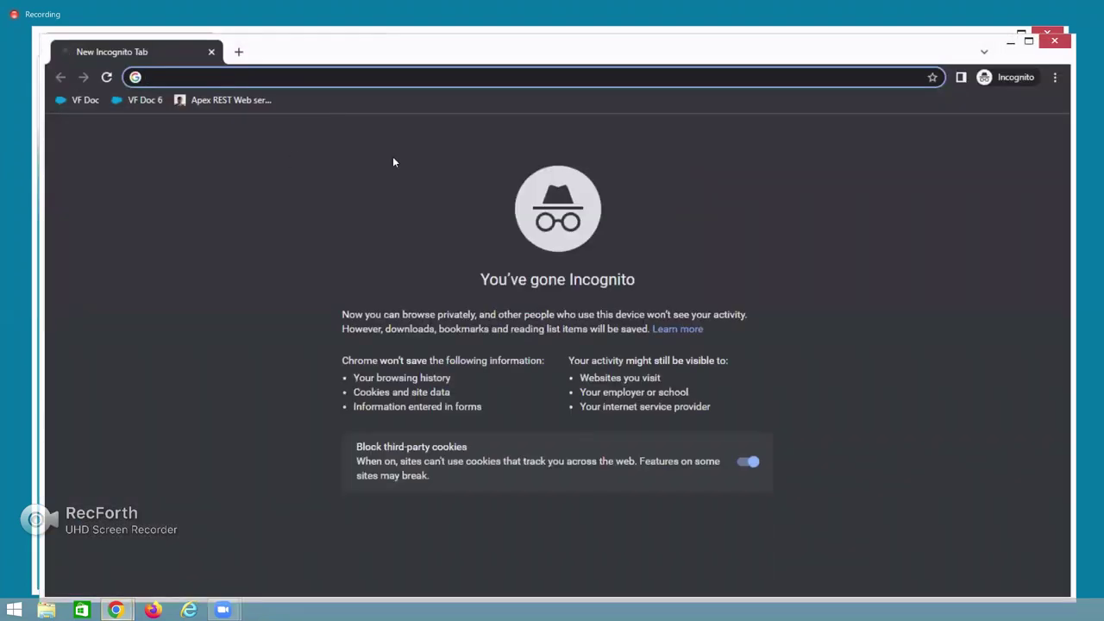
Go to the Salesforce login page and log in with the reception user's username and password.
text(log)
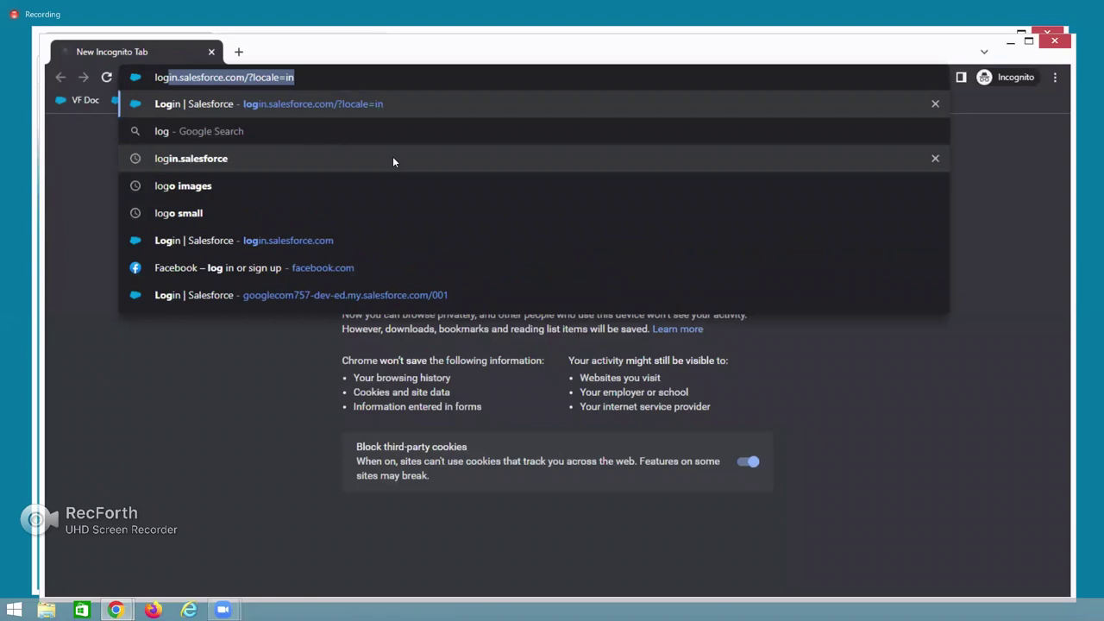
key(Return)
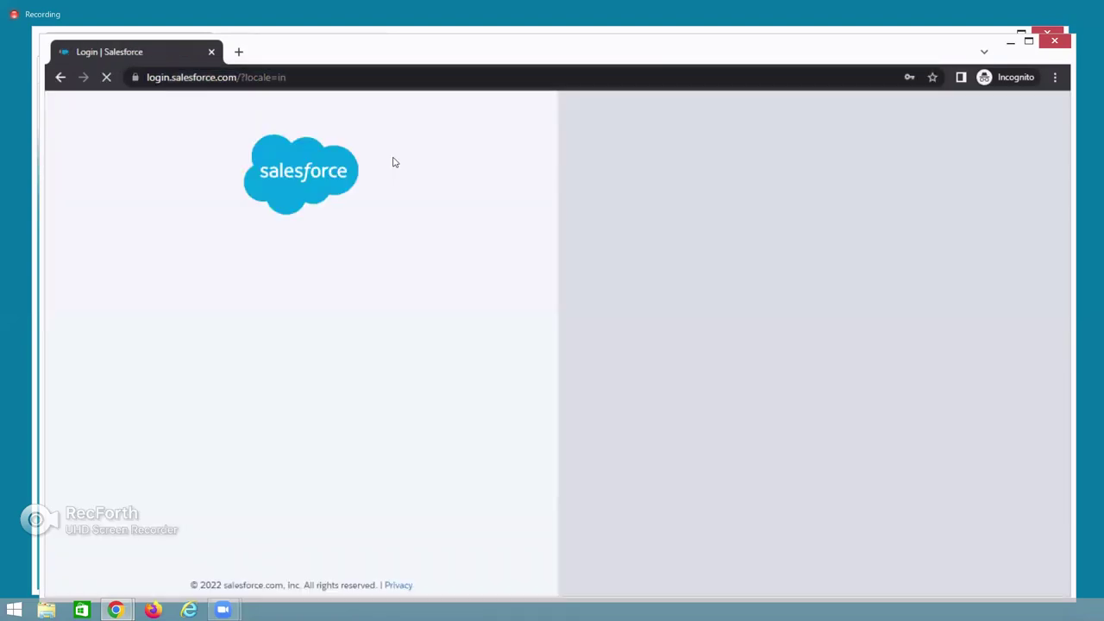
text(receip)
key(BackSpace)
key(BackSpace)
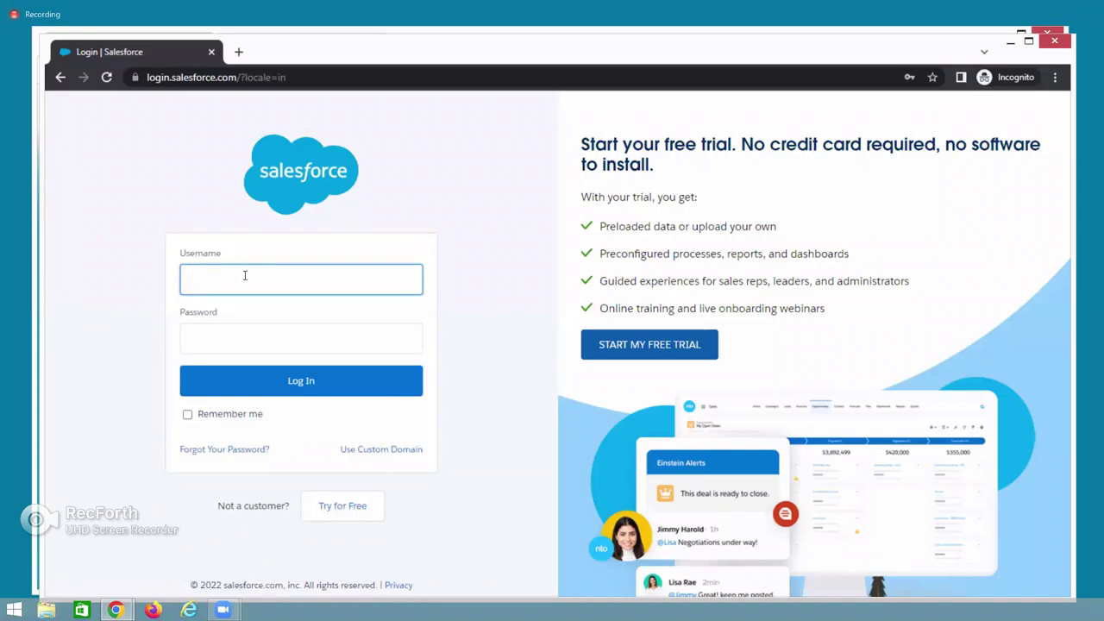
key(BackSpace)
key(BackSpace)
key(BackSpace)
key(BackSpace)
key(Tab)
text(•••••••)
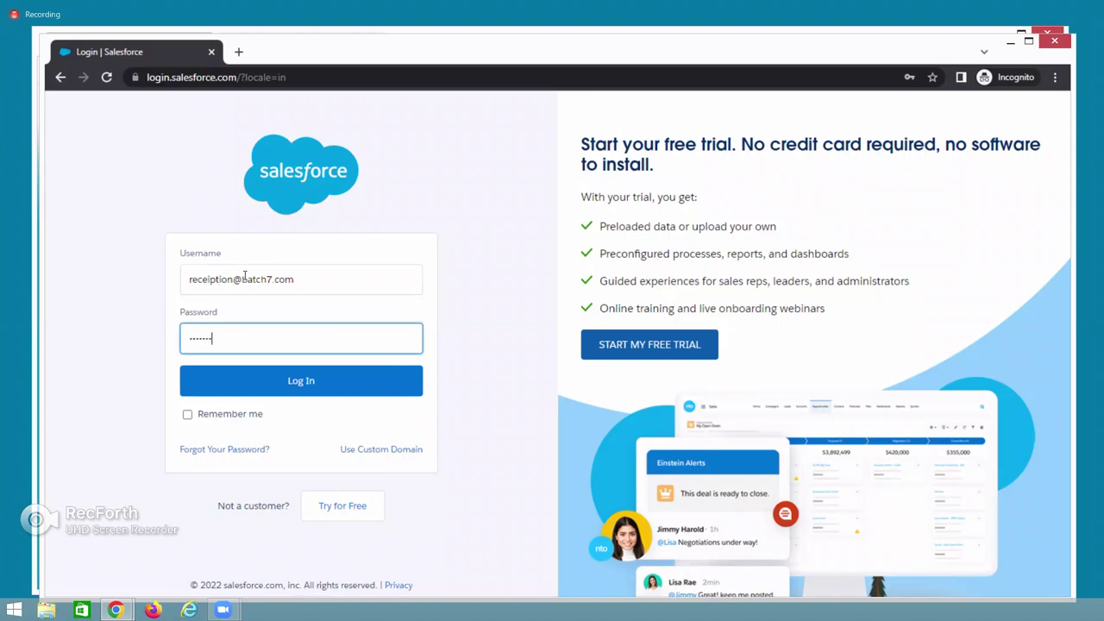
text(•••)
click(276, 379)
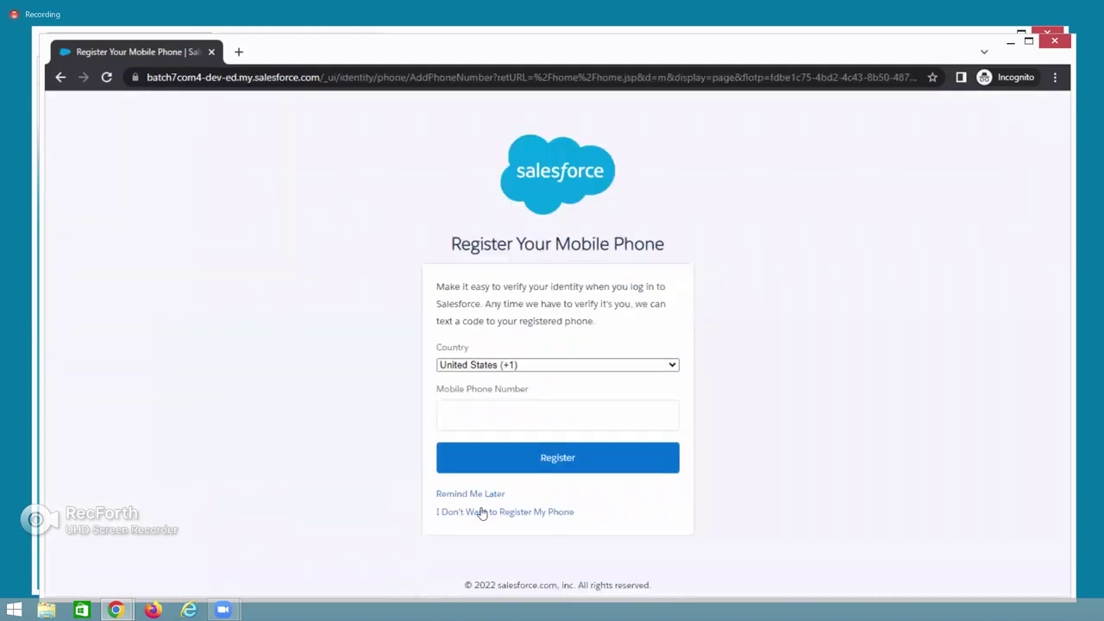
Postpone phone registration, dismiss the Lightning Experience prompt, and view the available apps.
click(480, 495)
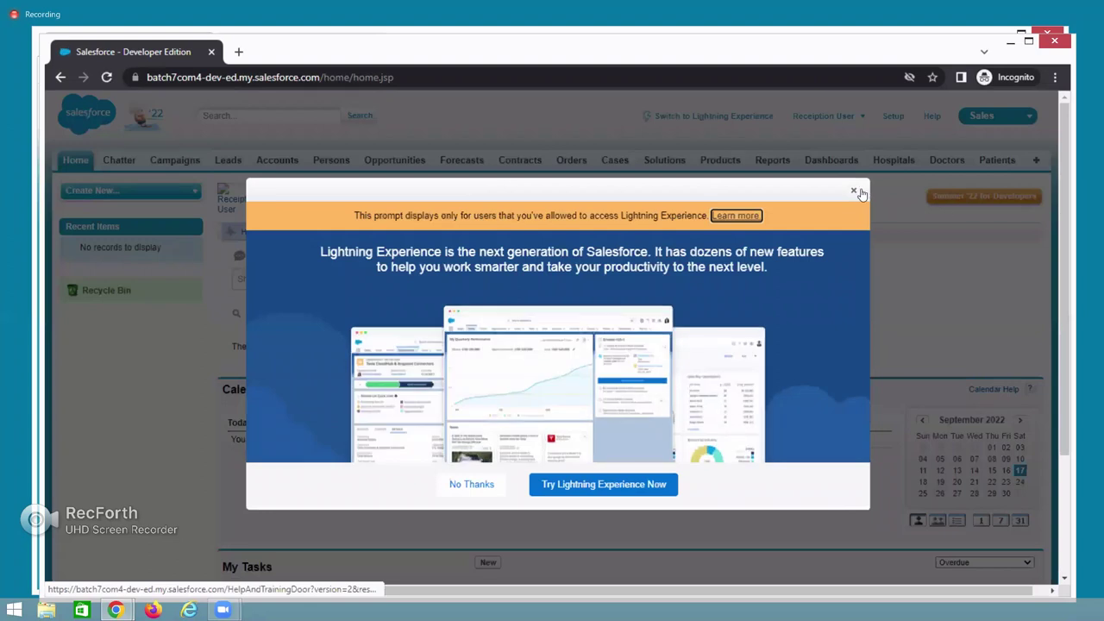
click(853, 190)
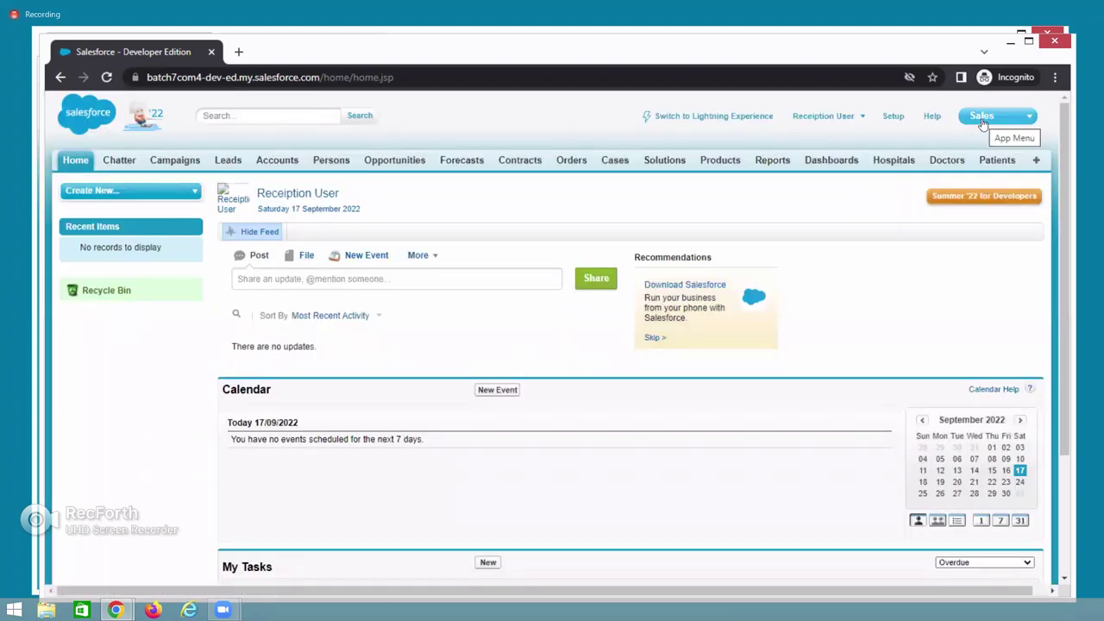
click(982, 121)
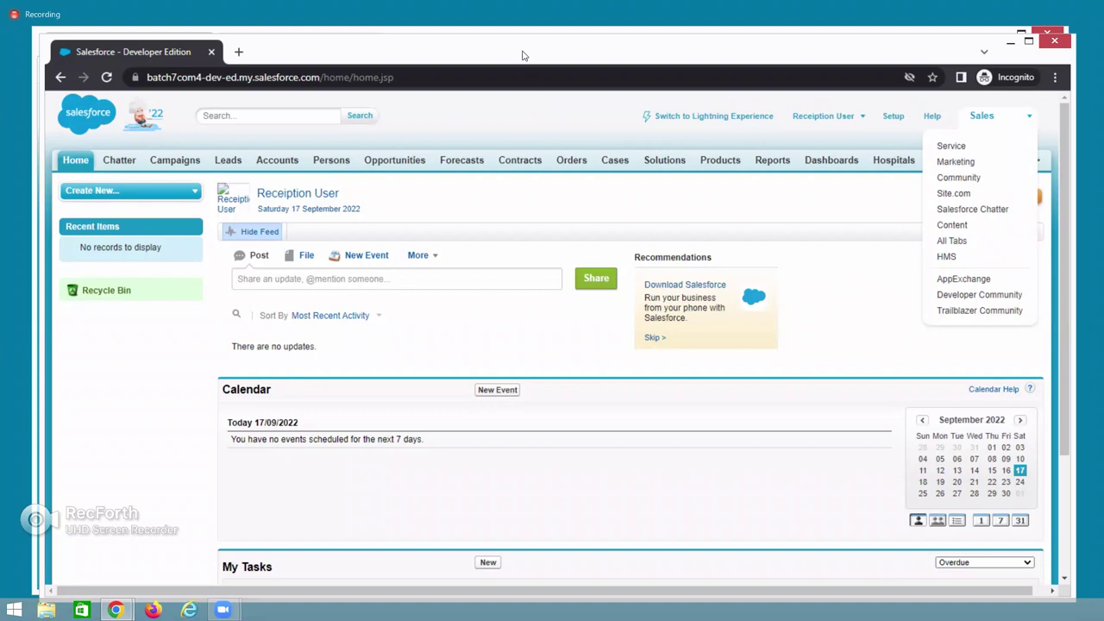
Minimize the reception user's window and open Reception Profile from Setup's All Users list.
click(1010, 41)
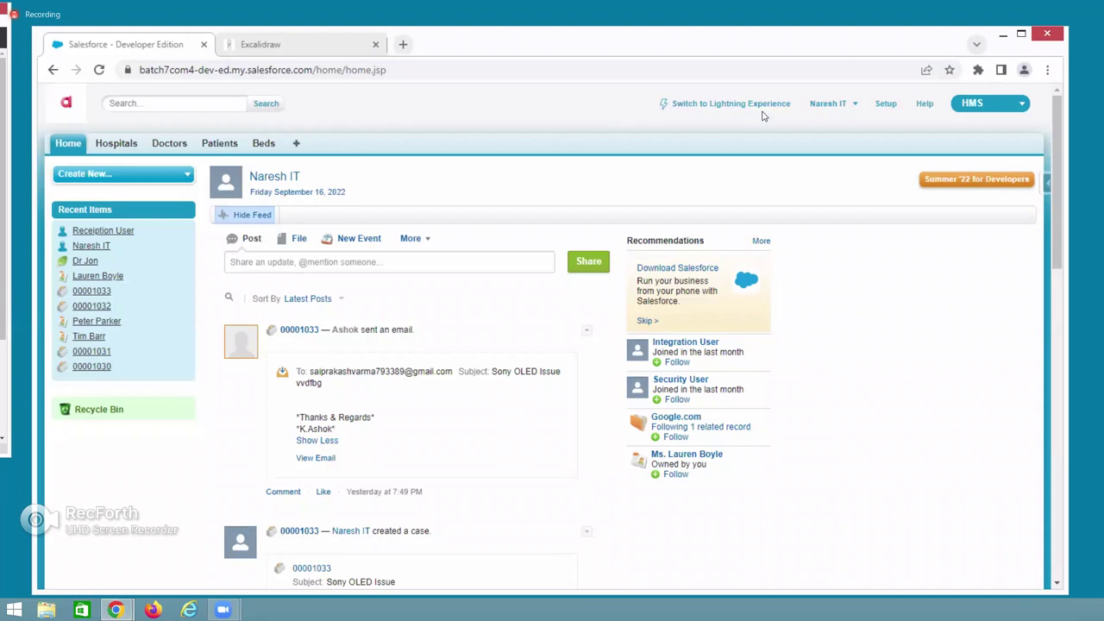
click(886, 104)
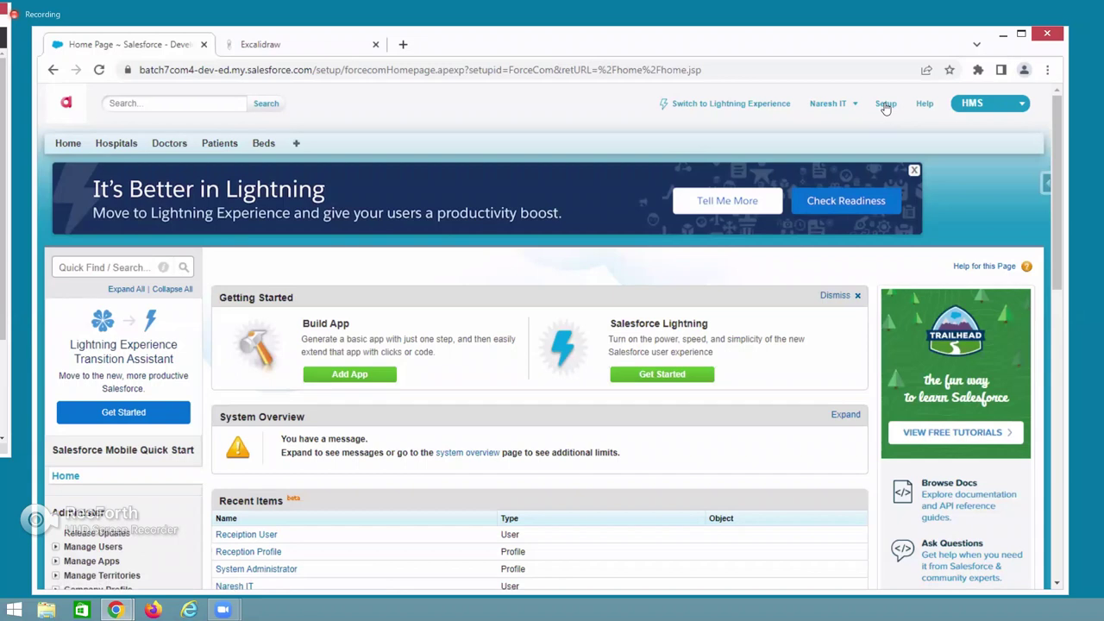
scroll(306, 457, down, 2)
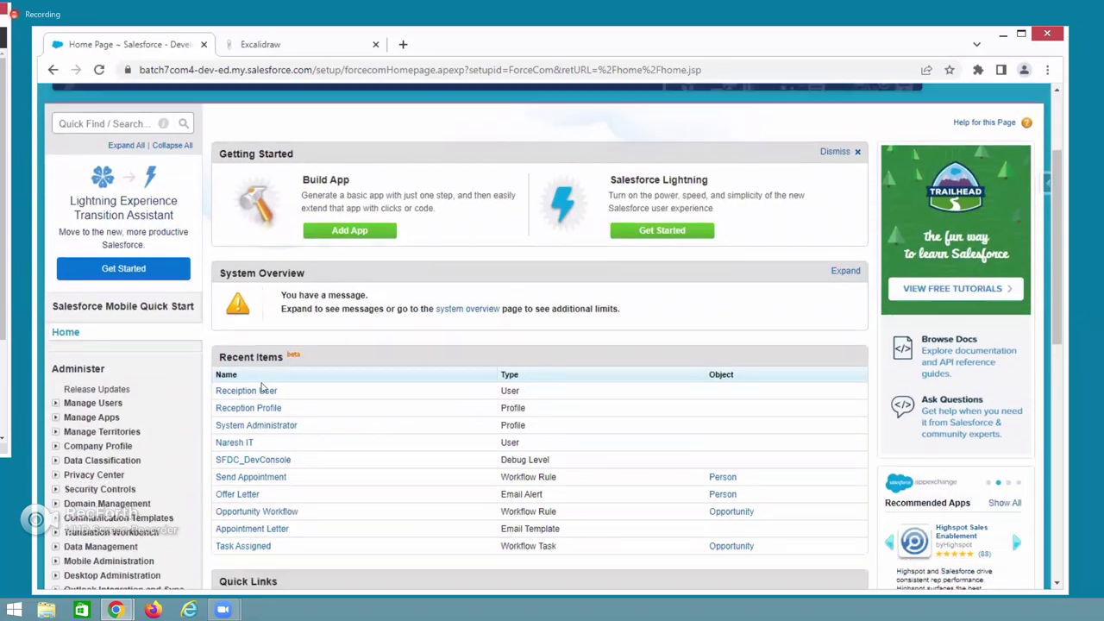
click(111, 125)
text(users)
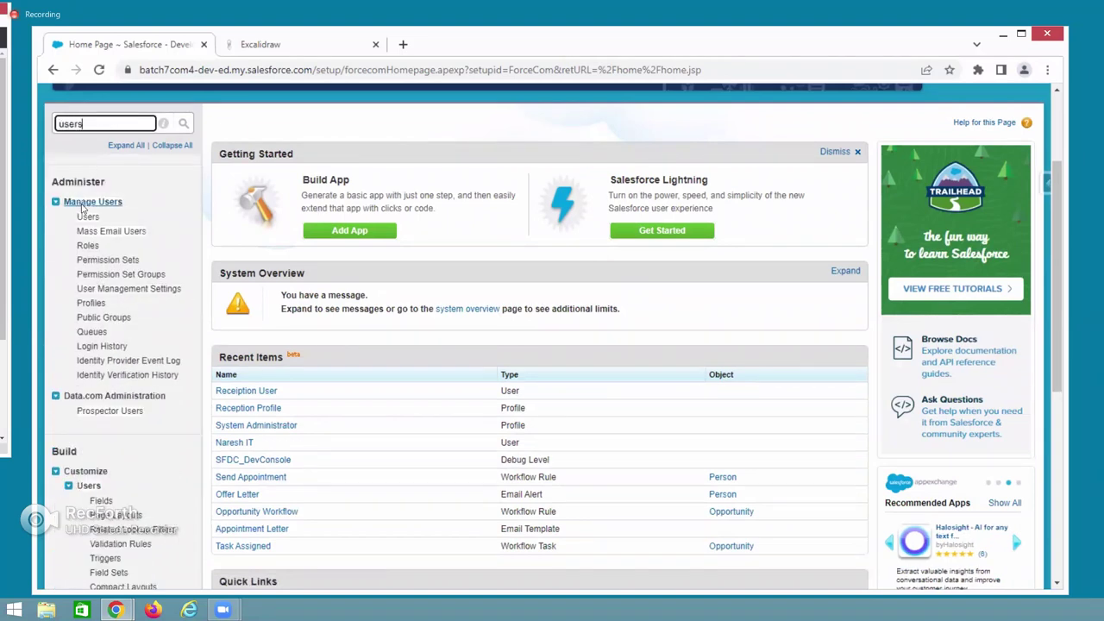
click(88, 218)
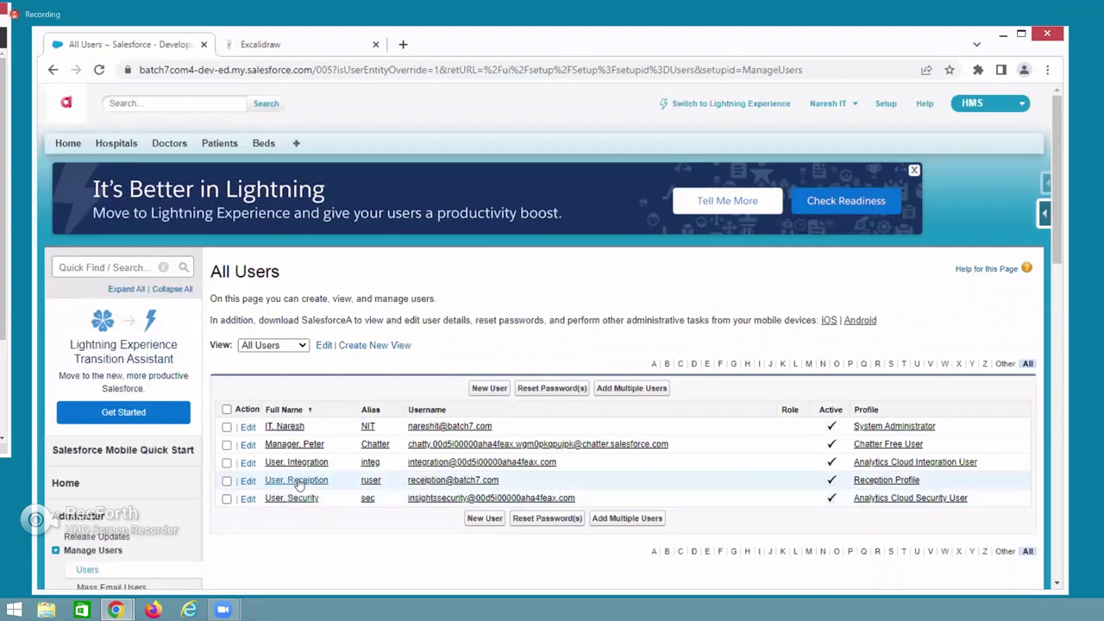
drag(331, 480, 260, 480)
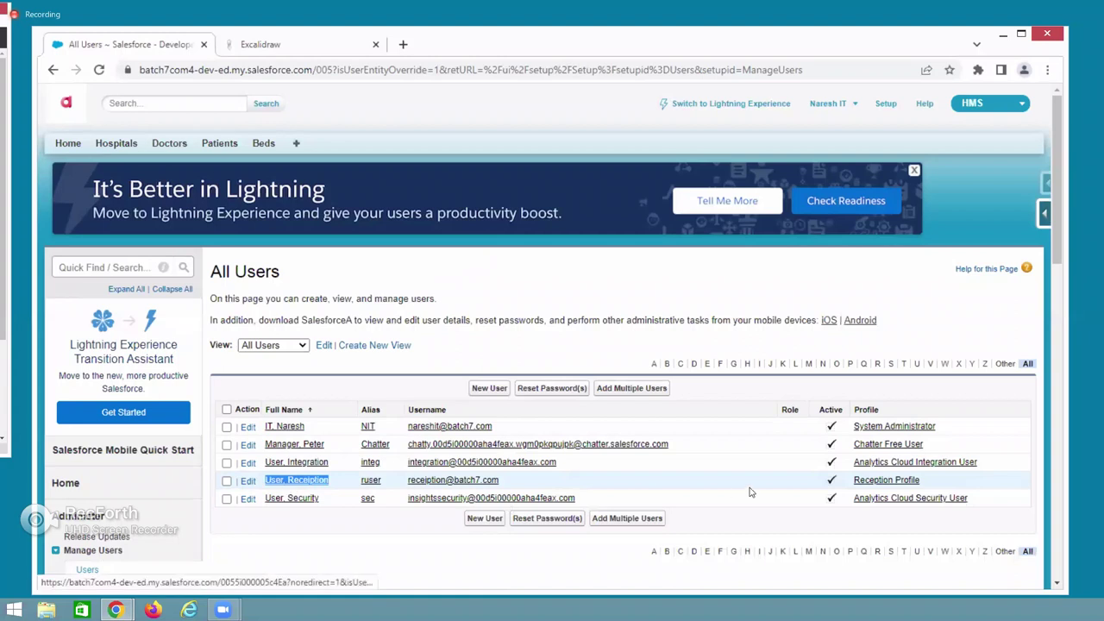
click(874, 483)
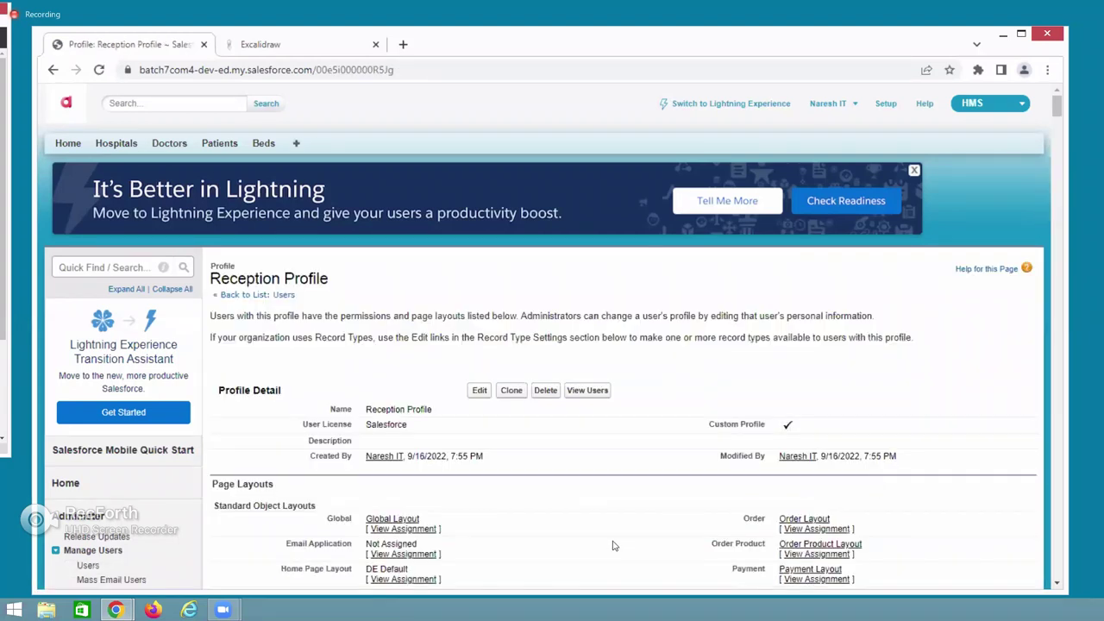
Edit the Reception Profile and hide the left-column custom apps, All Tabs through Marketing.
click(477, 403)
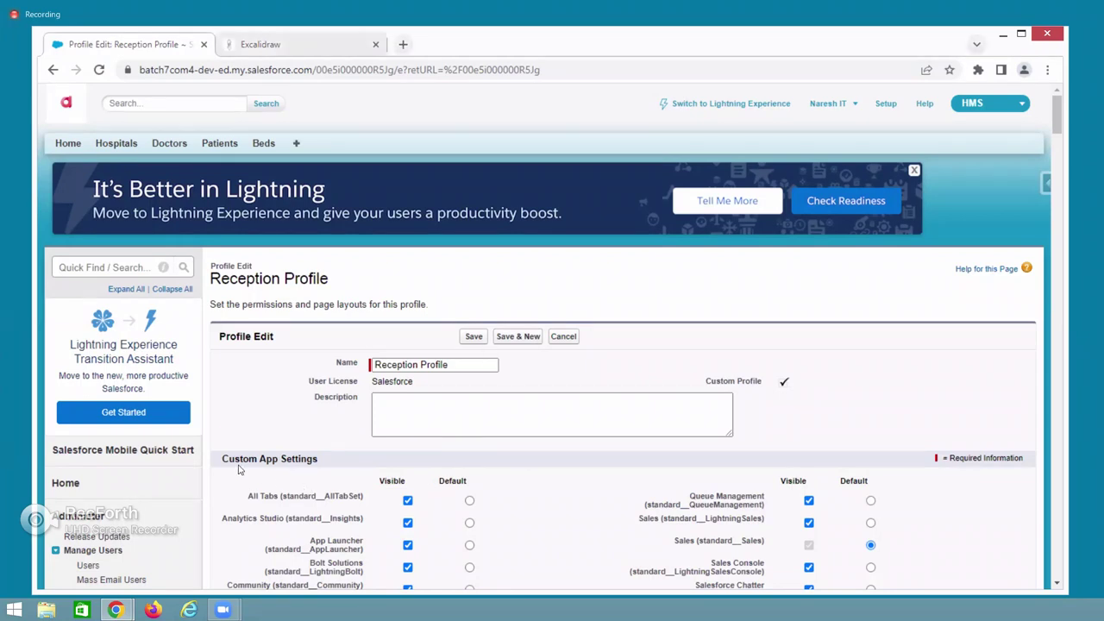
drag(224, 459, 333, 463)
scroll(414, 349, down, 5)
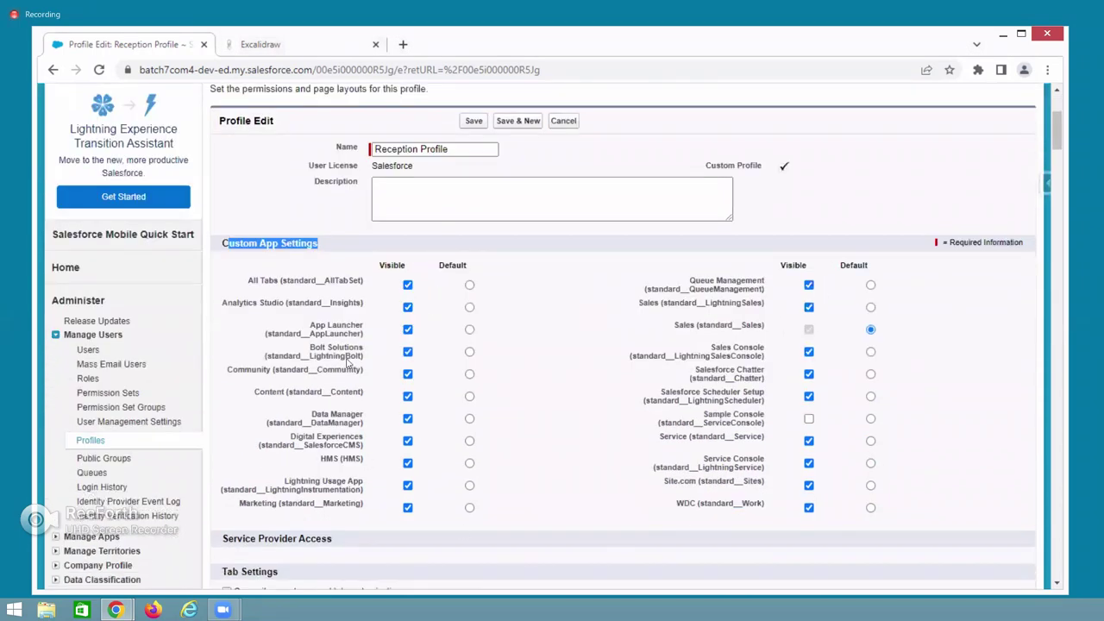
drag(318, 464, 366, 464)
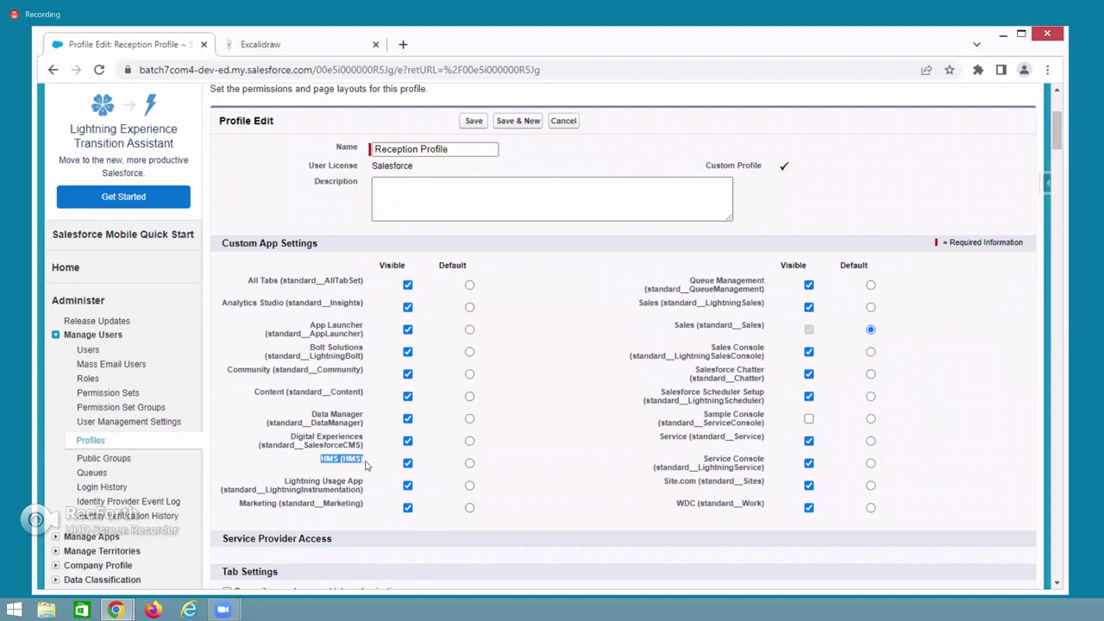
click(407, 285)
click(408, 307)
click(407, 330)
click(407, 352)
click(407, 374)
click(407, 396)
click(407, 418)
click(408, 442)
click(407, 486)
click(407, 508)
Hide WDC, Site.com, Service Console, Service, Scheduler Setup, Chatter, Sales Console, Queue Management and Lightning Sales.
click(809, 508)
click(809, 485)
click(809, 463)
click(809, 441)
click(809, 396)
click(809, 374)
click(809, 351)
click(809, 285)
click(809, 307)
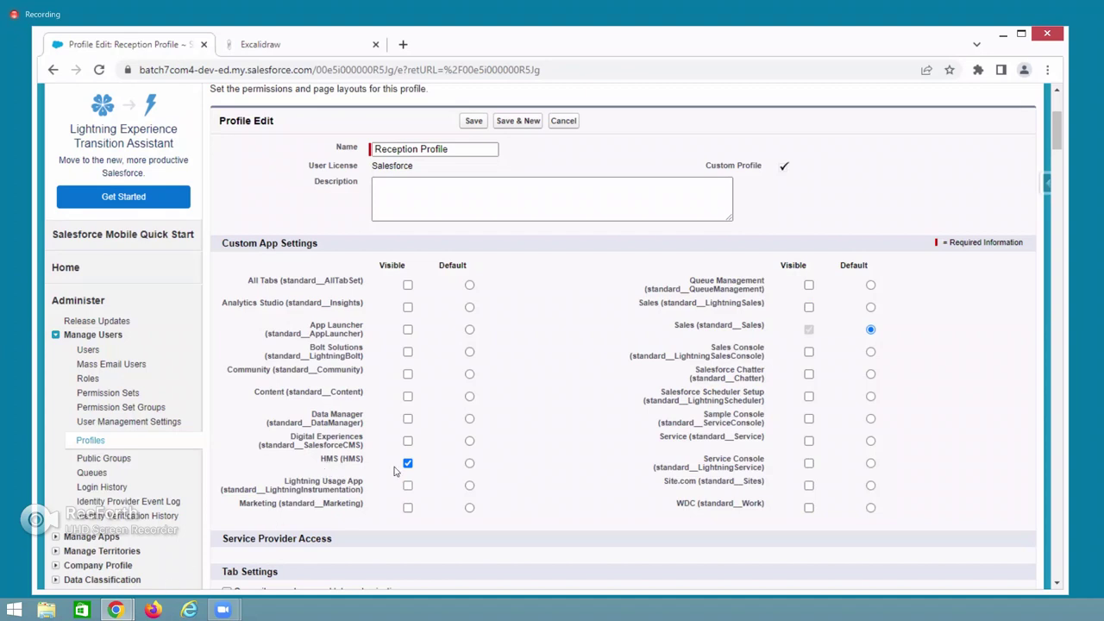
Make HMS the default app, hide the Sales app too, and save the profile.
click(470, 464)
click(809, 332)
scroll(543, 374, up, 1)
click(472, 193)
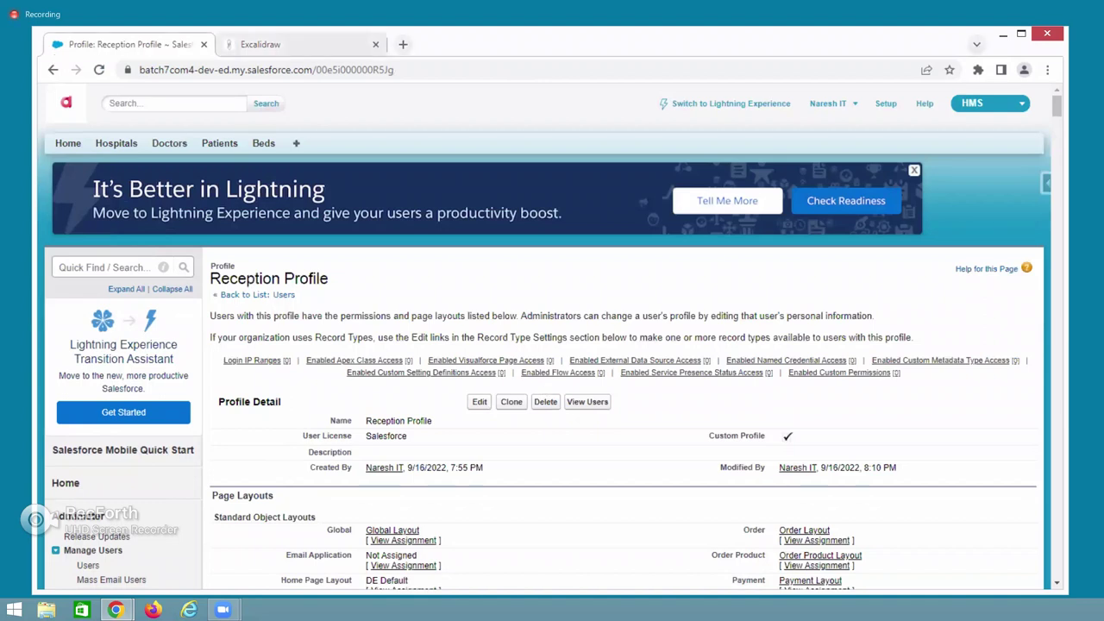
Reload the reception user's home to show only Hospitals, Doctors, Patients and Beds tabs, then switch back.
key(alt+Tab)
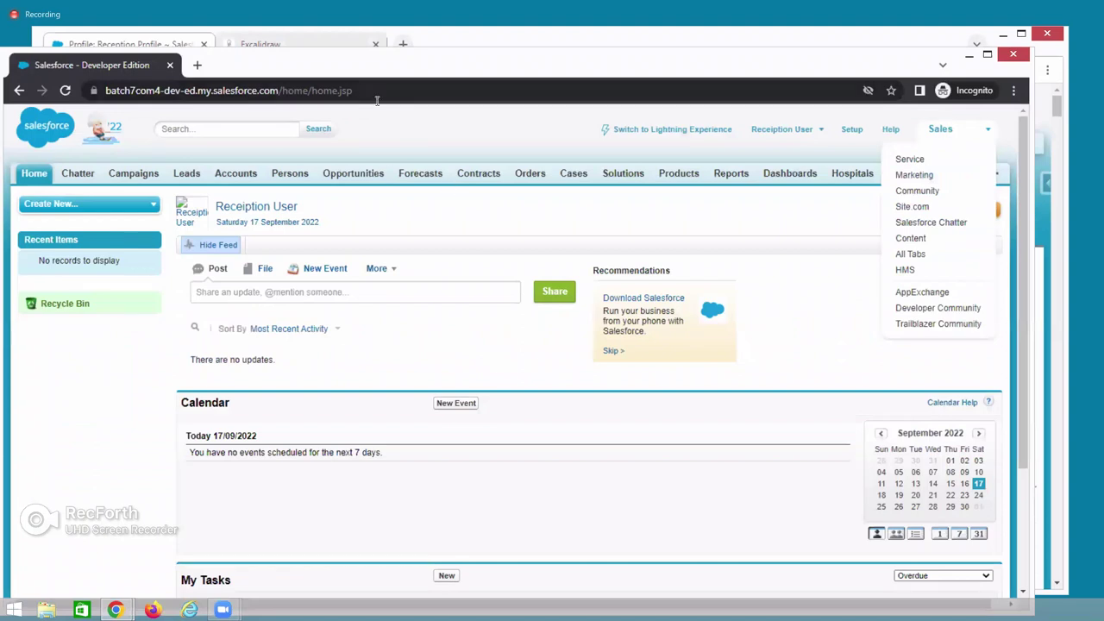
click(374, 94)
key(Return)
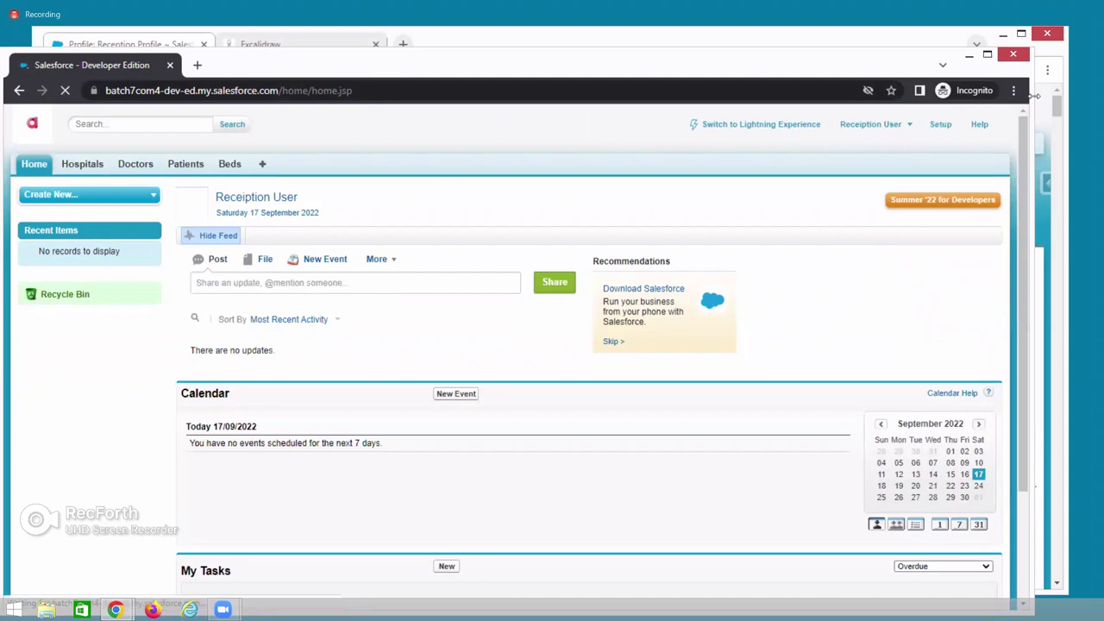
drag(1033, 97, 916, 96)
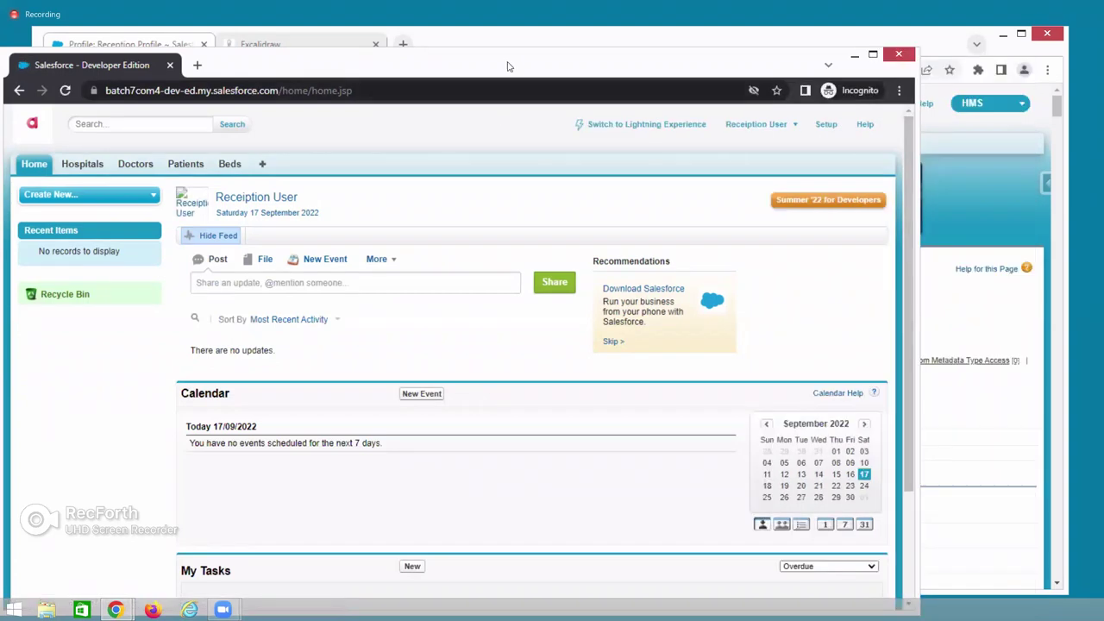
drag(525, 70, 606, 56)
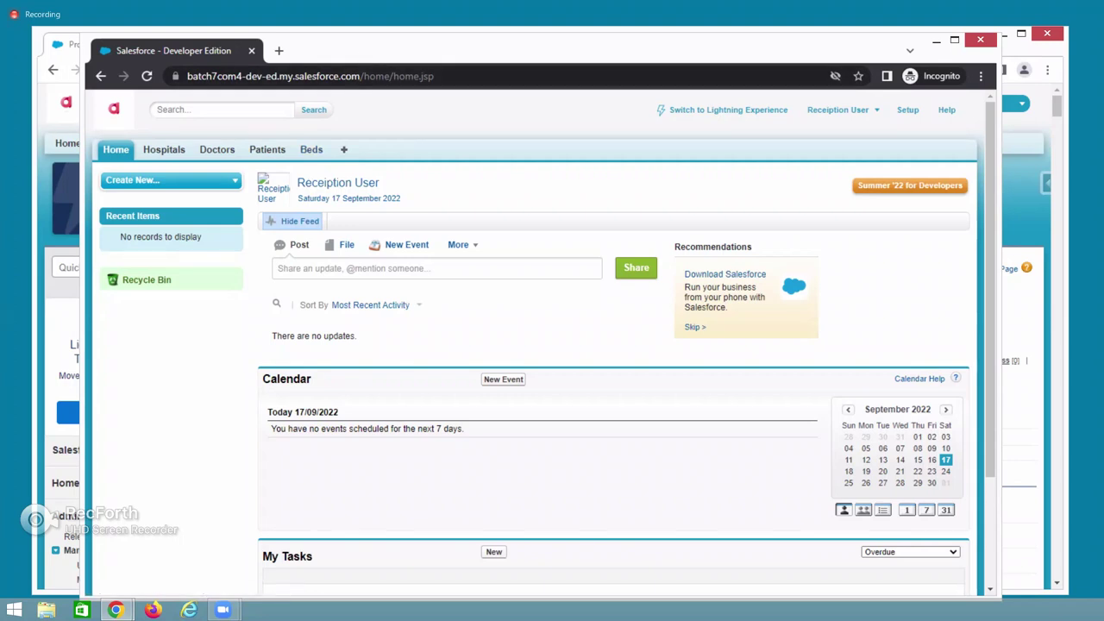
key(alt+Tab)
Edit the Reception Profile again and scroll down to Custom Tab Settings.
click(480, 402)
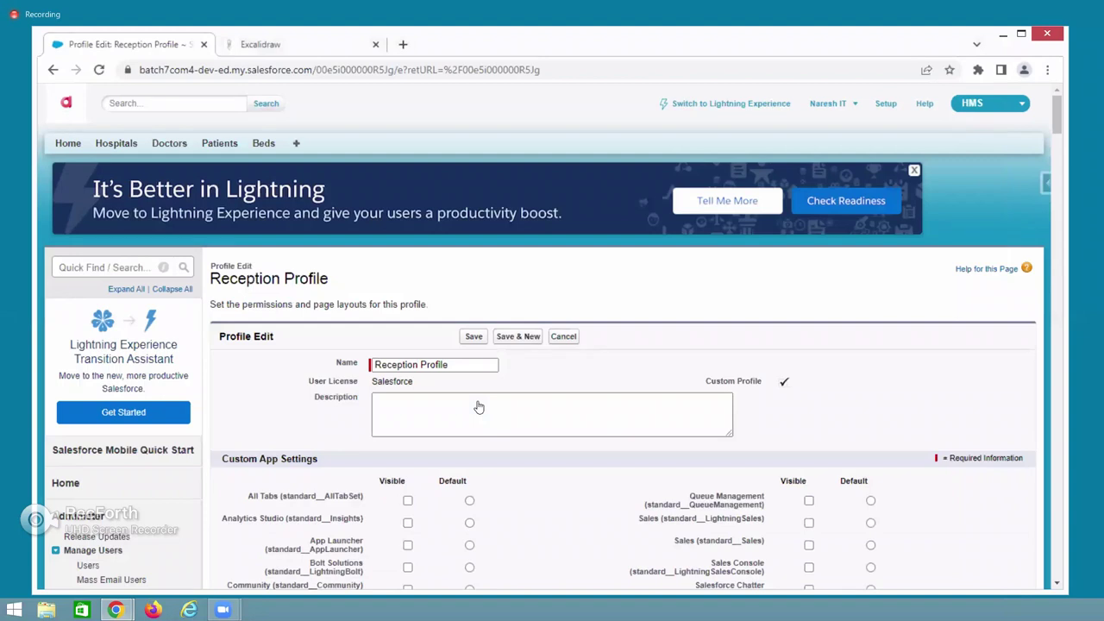
scroll(482, 458, down, 3)
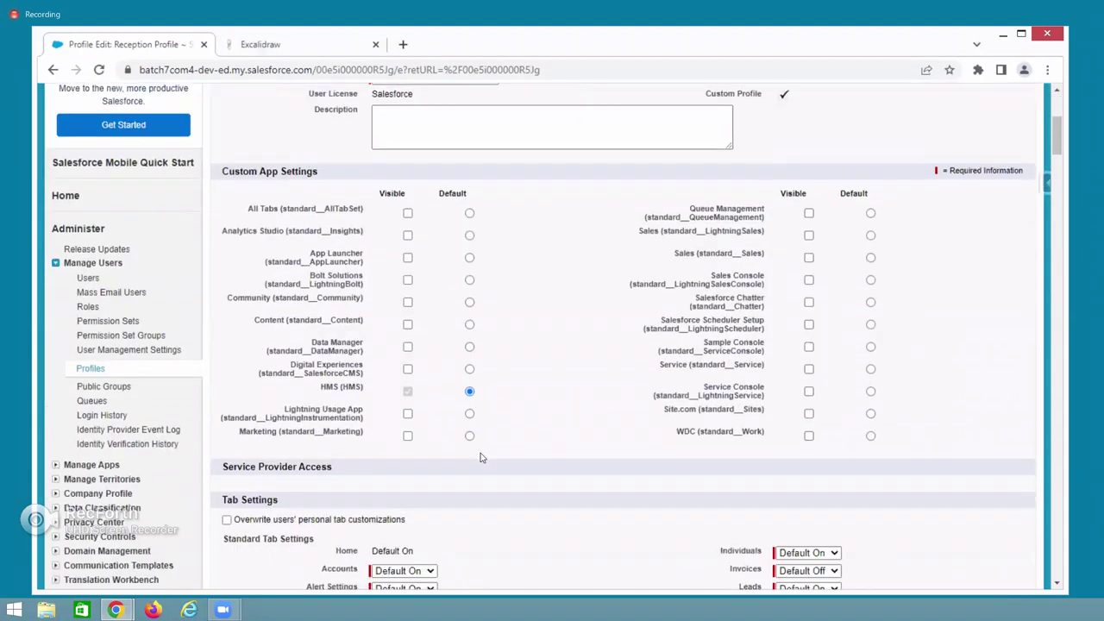
scroll(333, 370, down, 2)
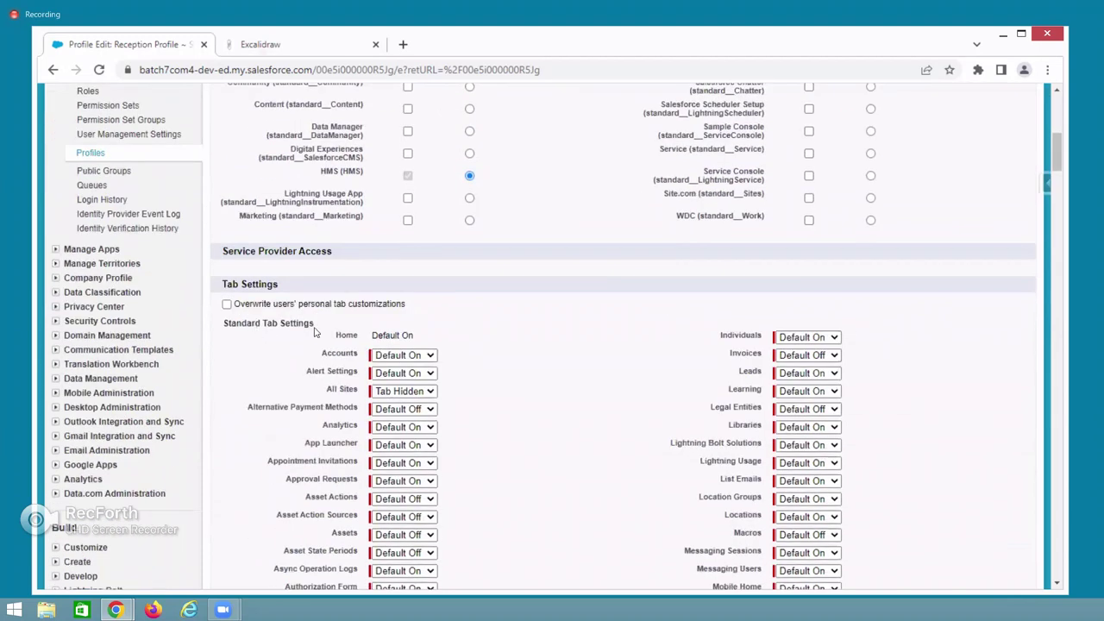
scroll(470, 362, down, 1)
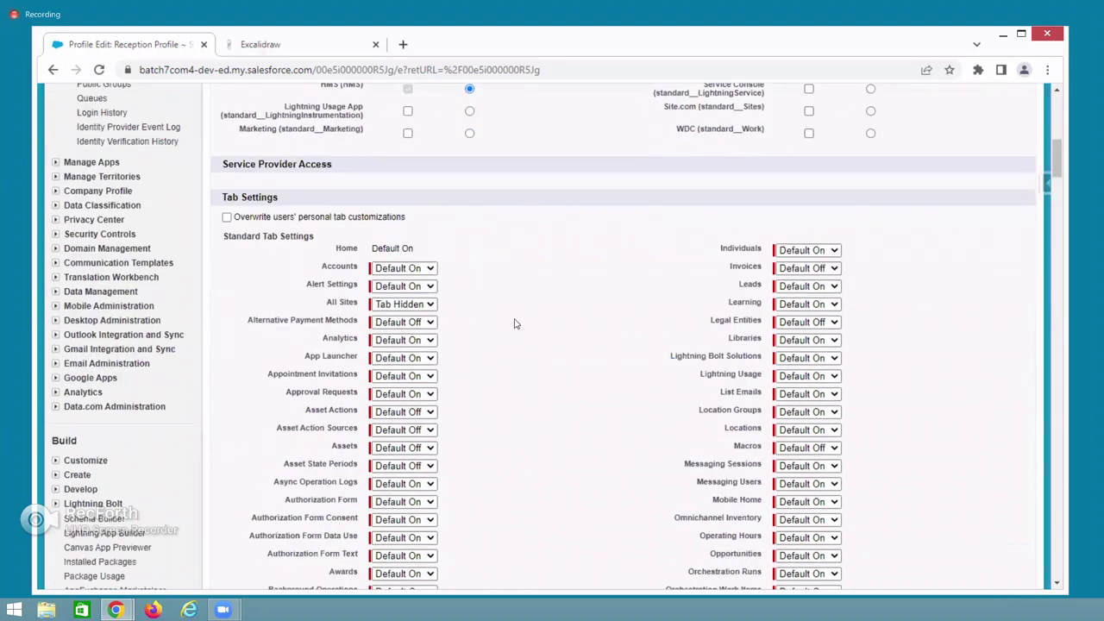
scroll(514, 323, down, 1)
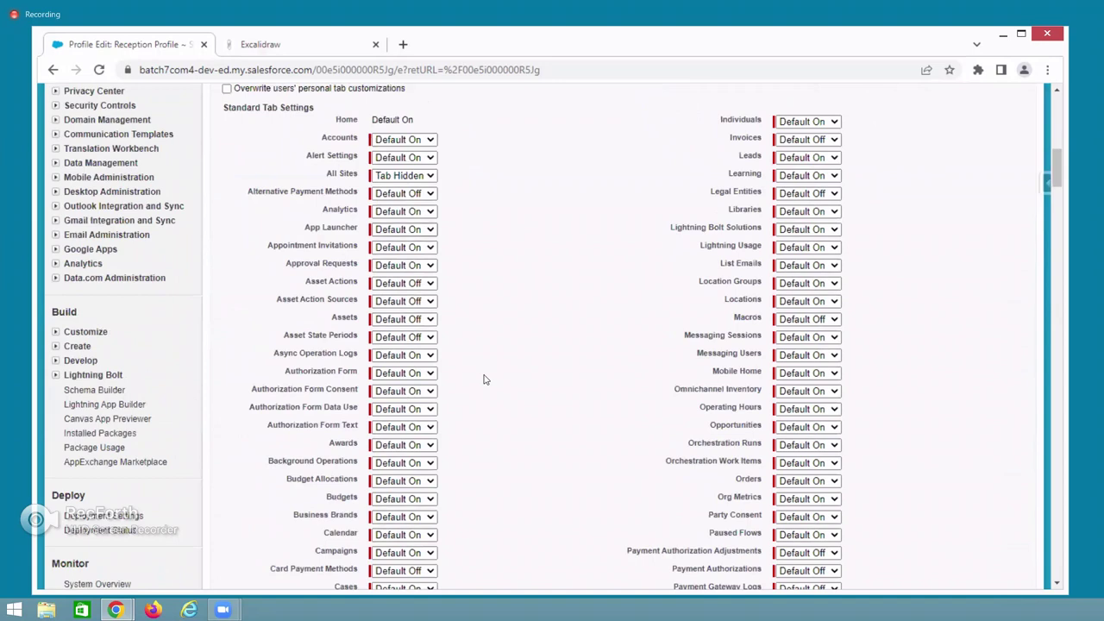
scroll(484, 379, down, 4)
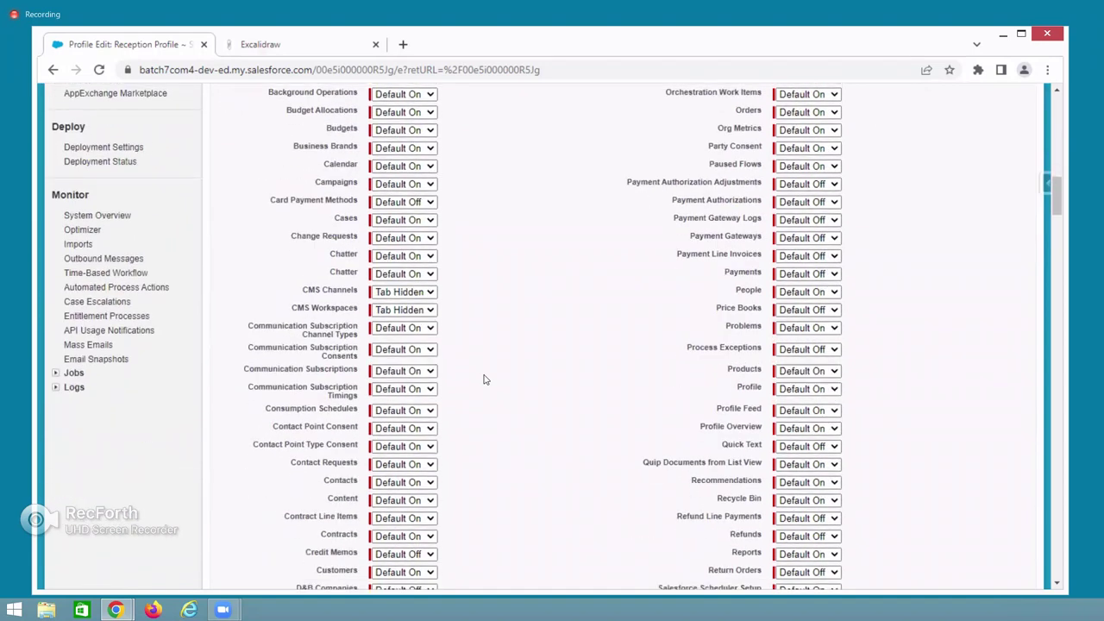
scroll(486, 379, down, 5)
scroll(231, 320, down, 1)
scroll(258, 328, down, 4)
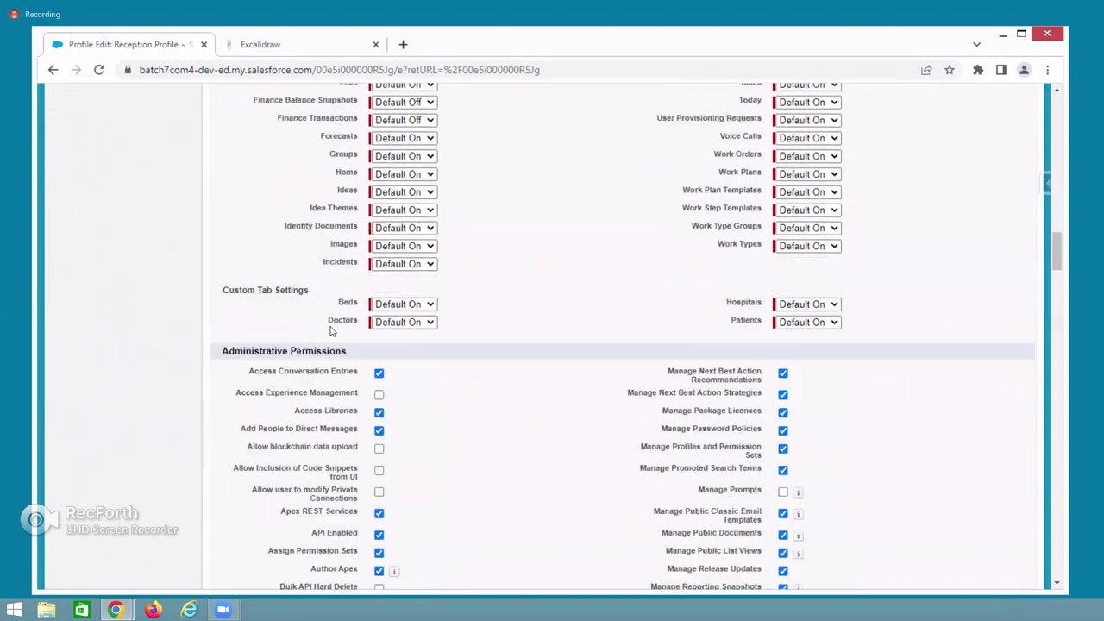
scroll(432, 375, up, 2)
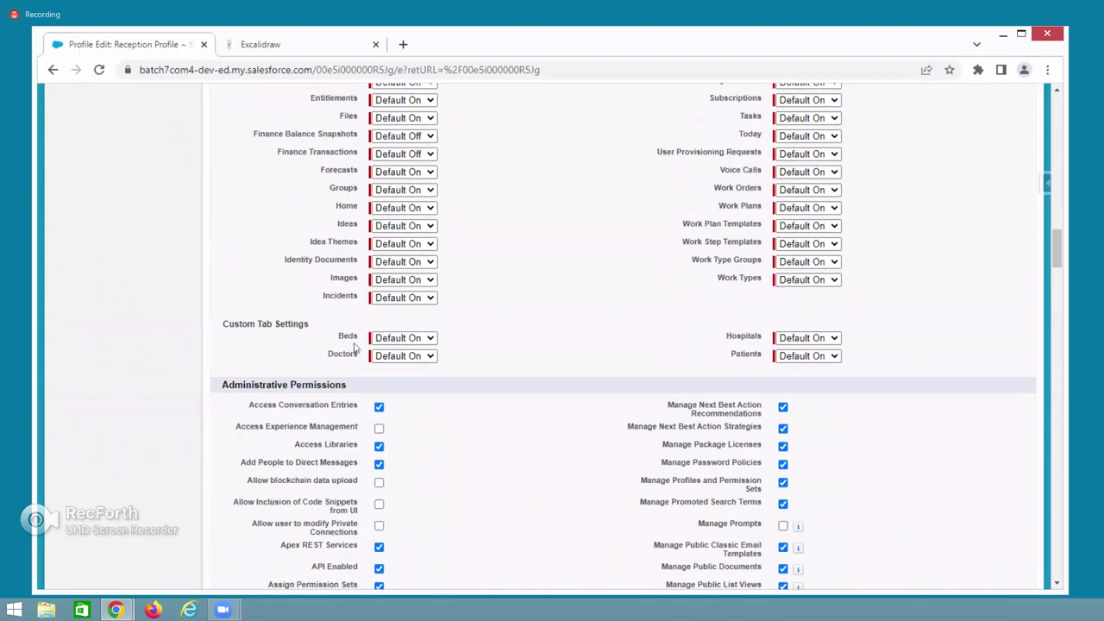
triple_click(266, 323)
Set the Beds, Doctors and Hospitals tabs to Tab Hidden.
click(397, 341)
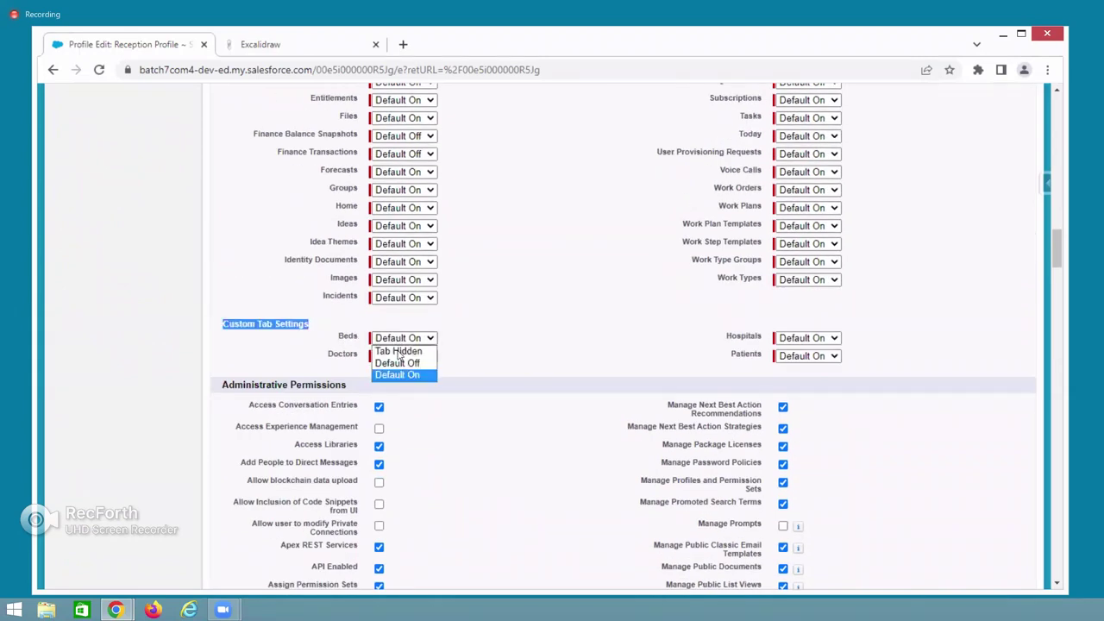
click(399, 352)
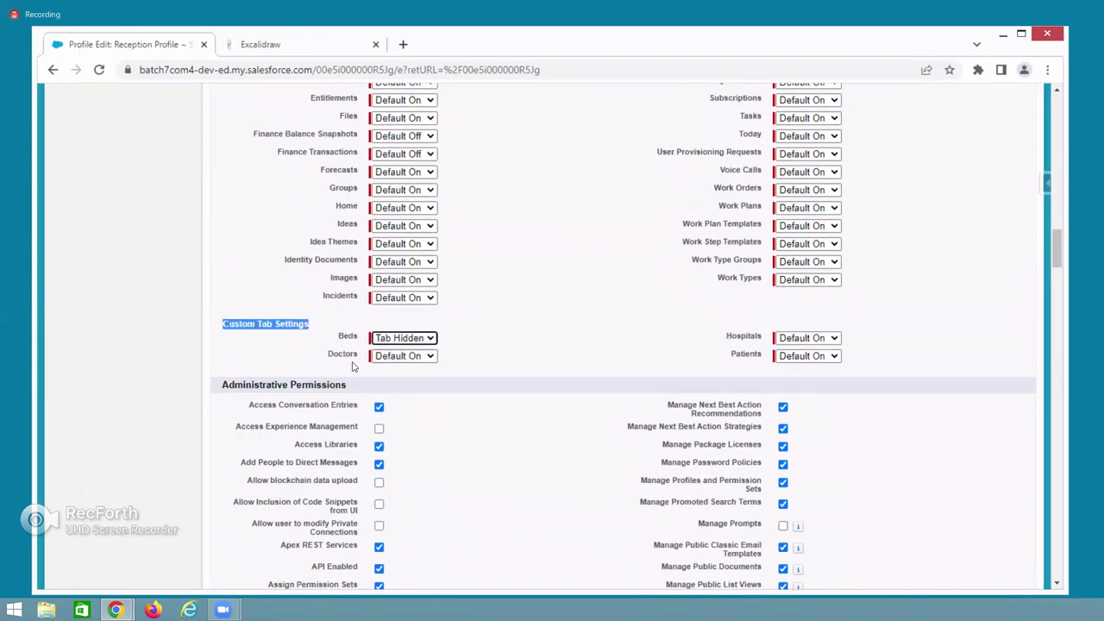
click(388, 361)
click(397, 370)
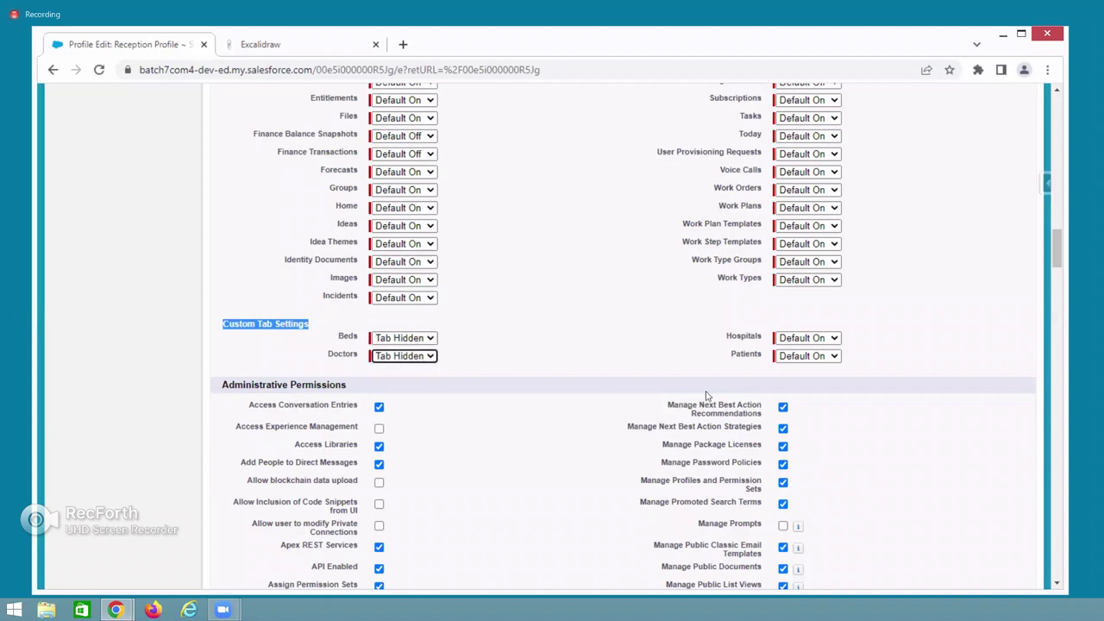
click(785, 341)
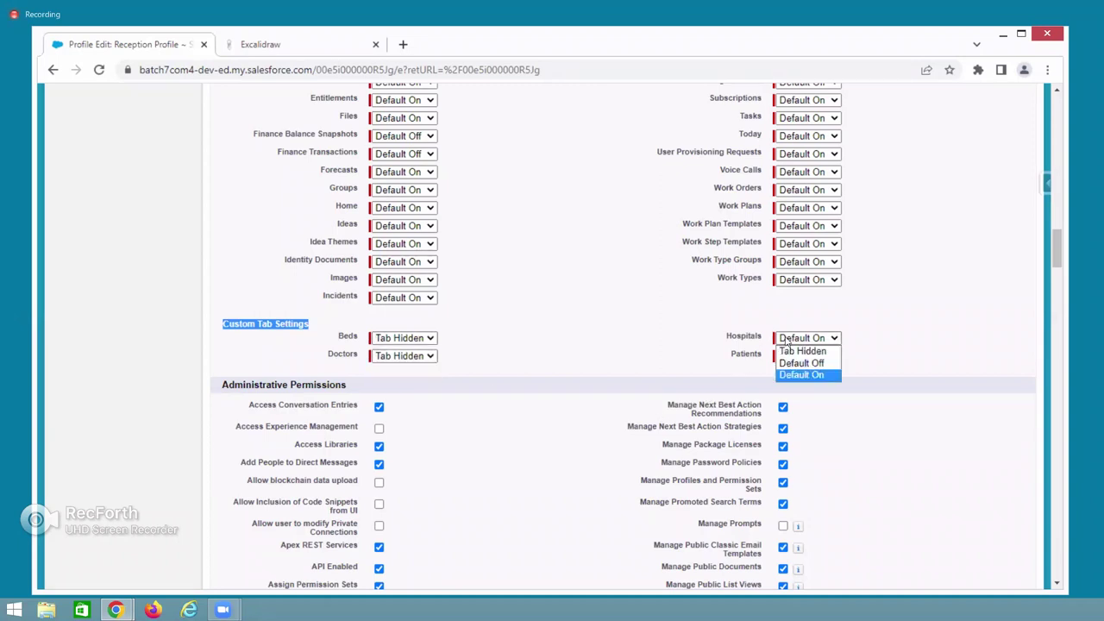
click(787, 352)
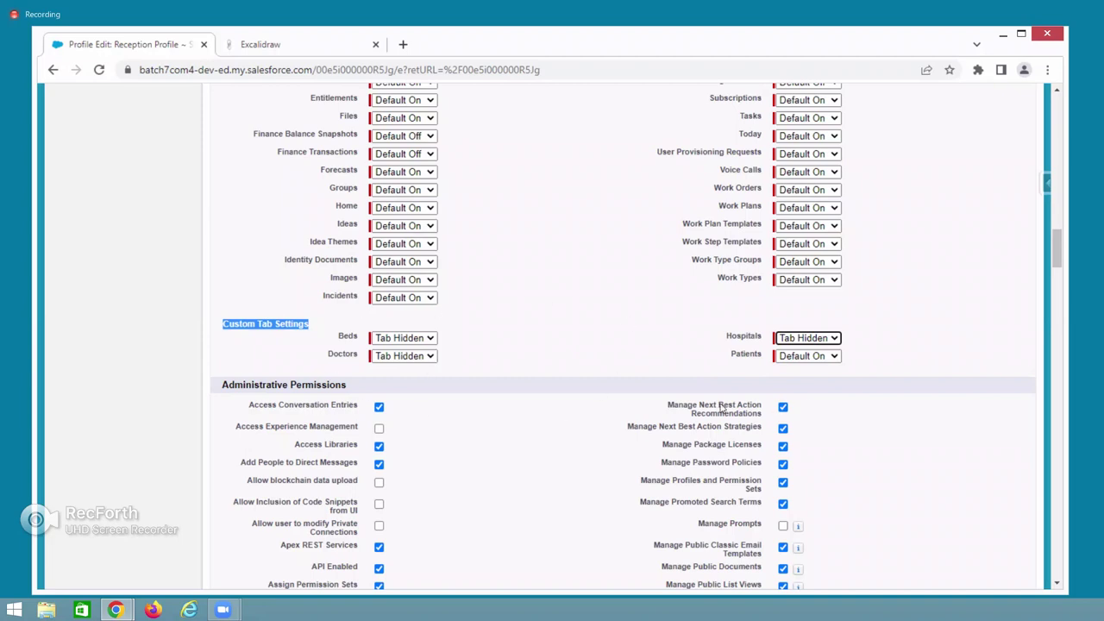
scroll(639, 473, up, 1)
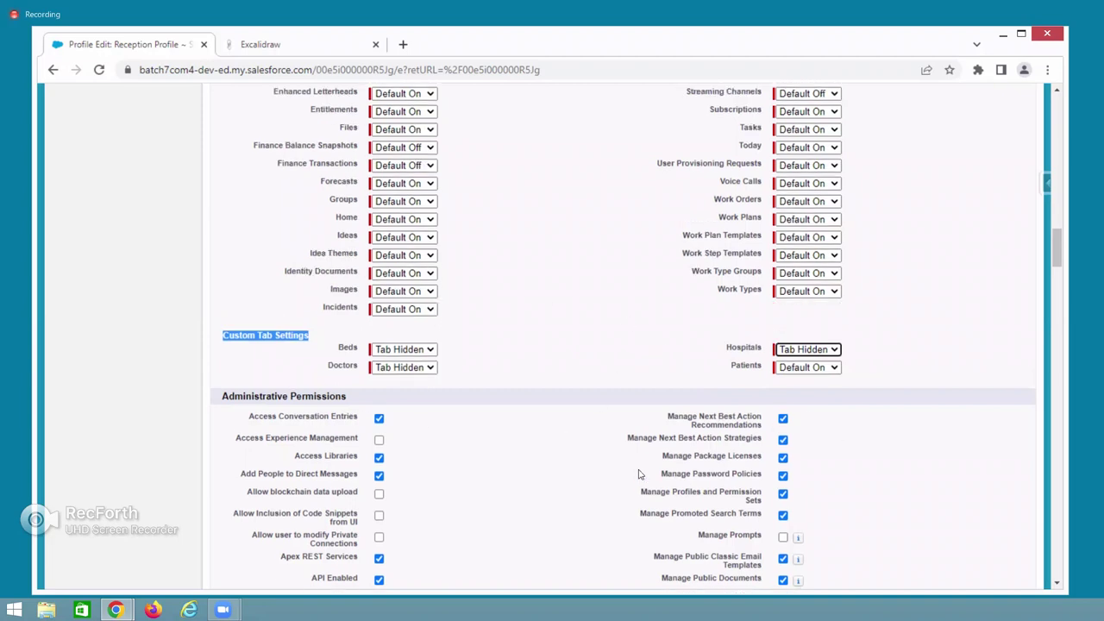
scroll(639, 474, up, 15)
scroll(479, 284, up, 3)
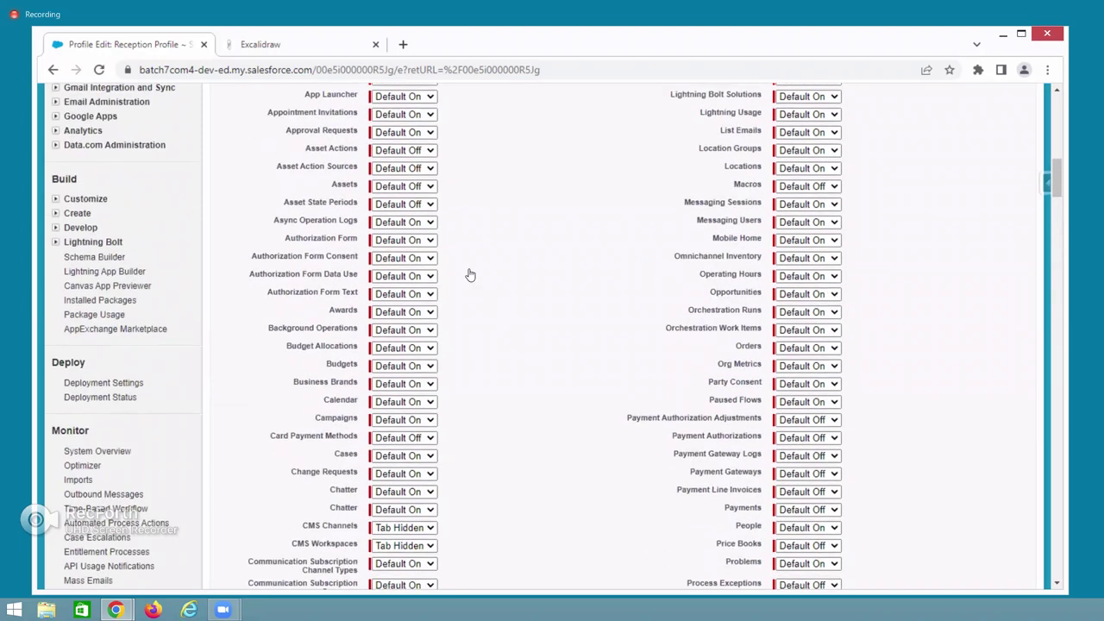
scroll(470, 274, up, 12)
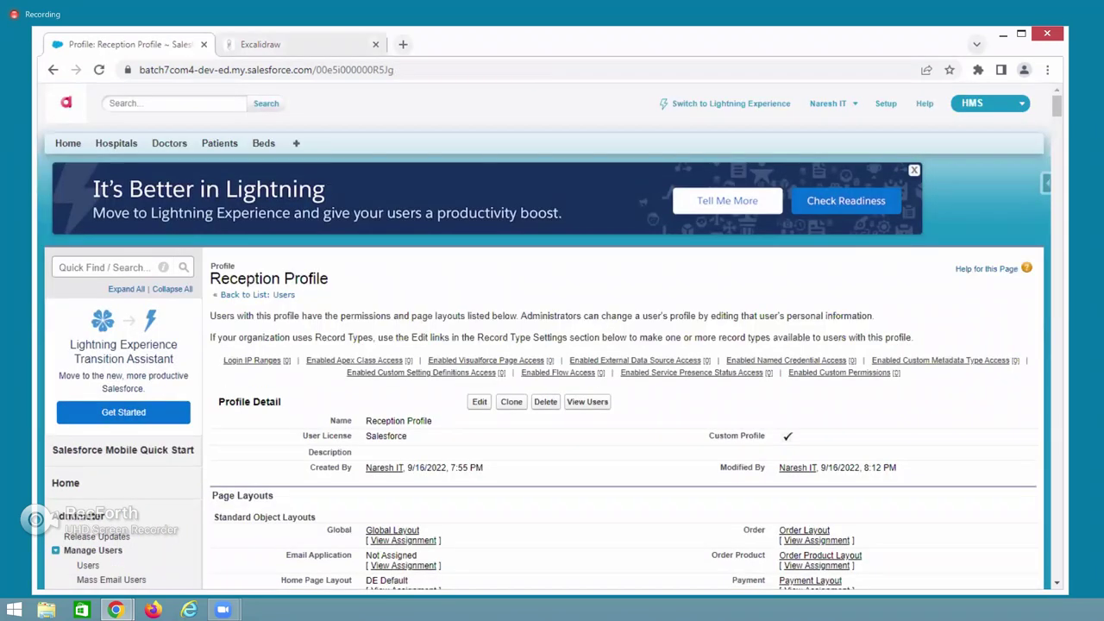
key(alt+Tab)
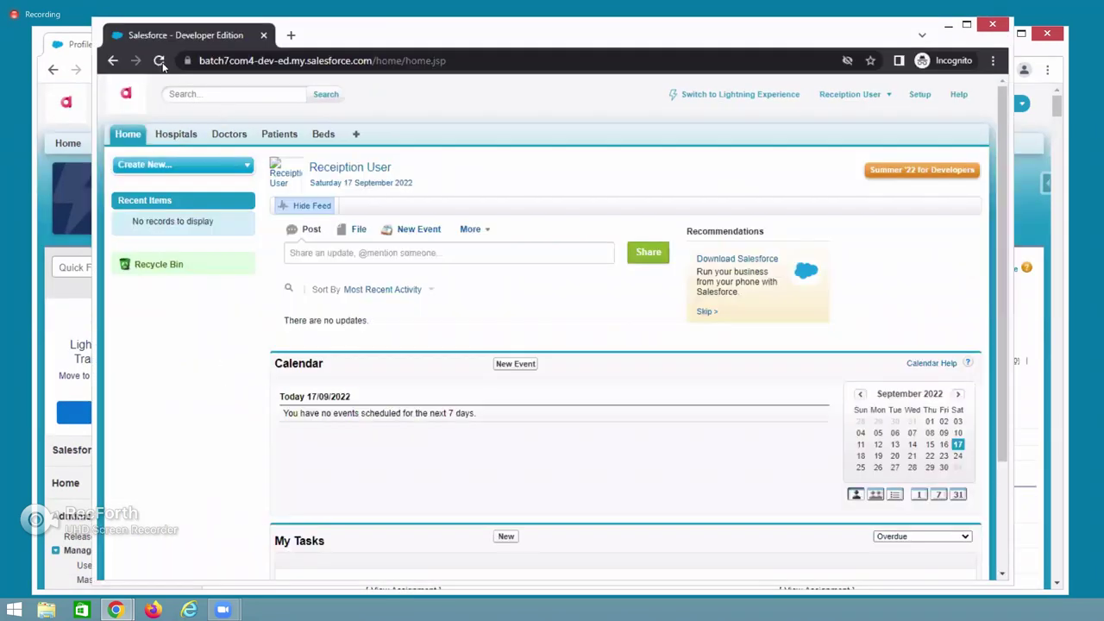
As the reception user, start a new Patient record with the In Patient record type.
click(159, 61)
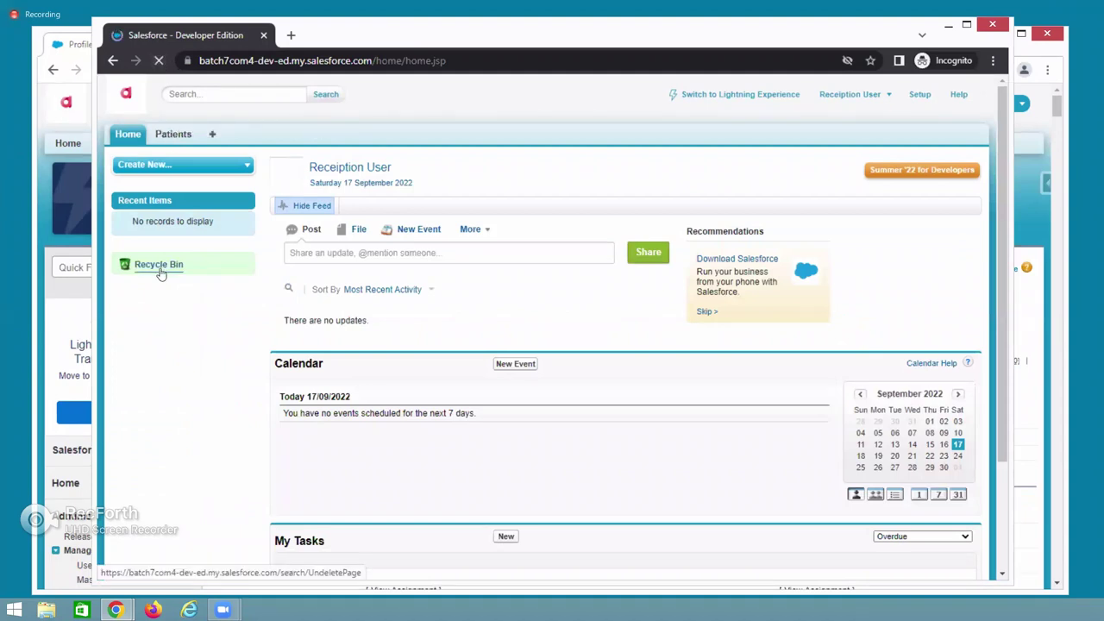
click(174, 135)
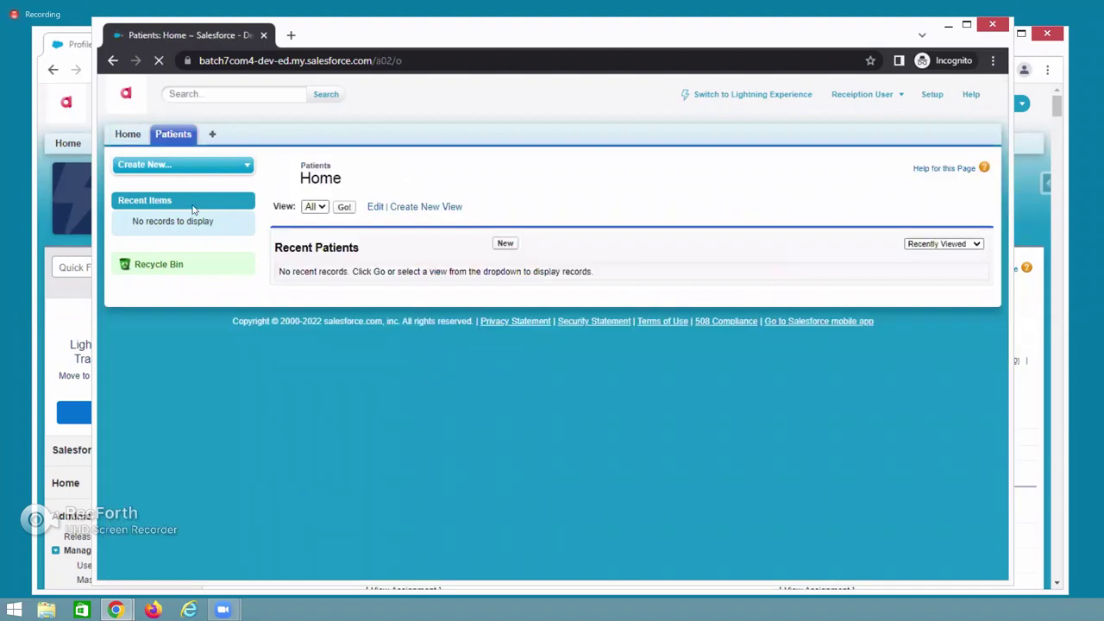
click(346, 208)
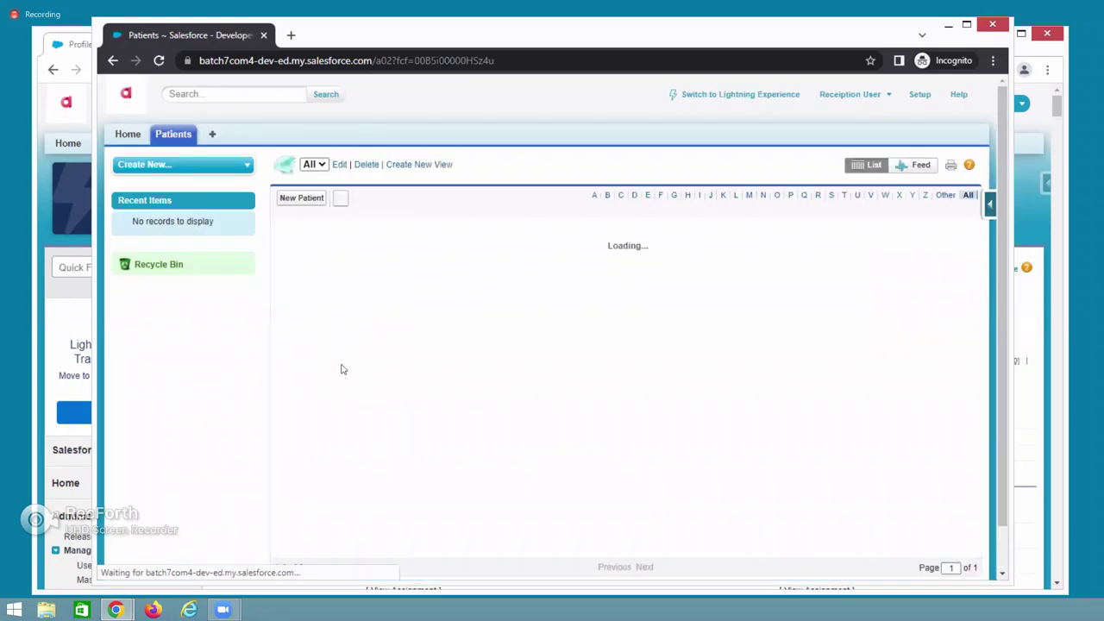
click(301, 197)
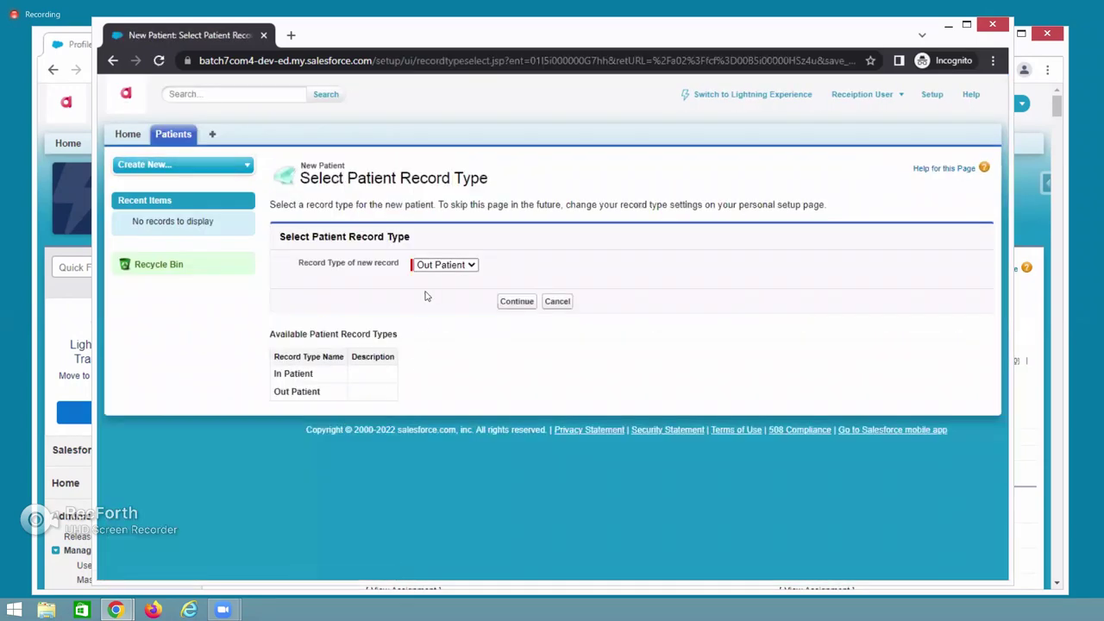
click(465, 267)
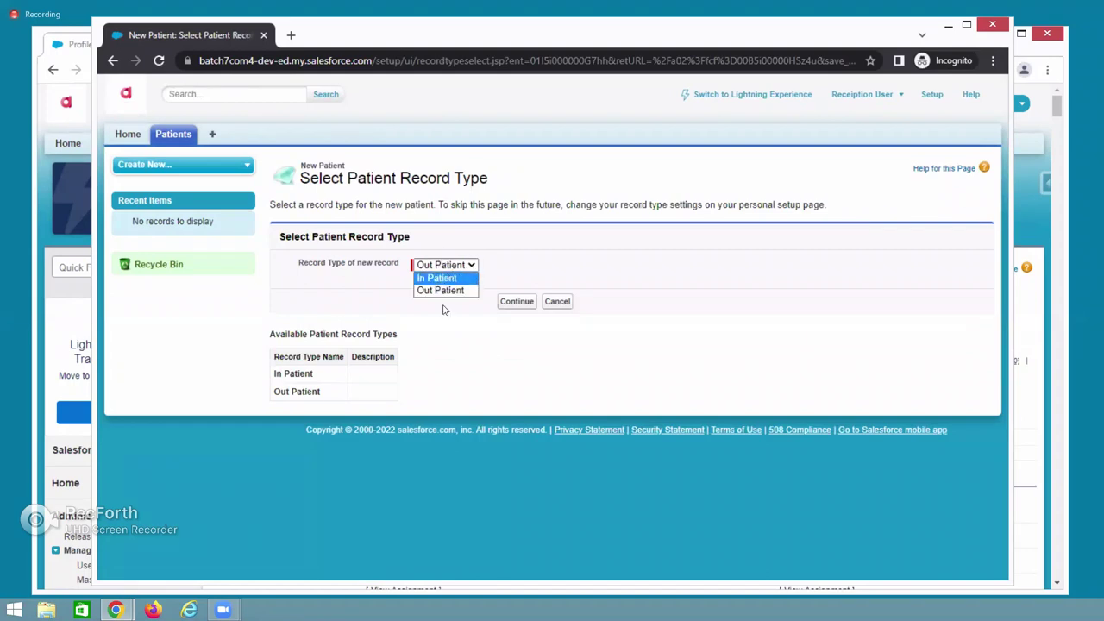
click(455, 277)
click(514, 301)
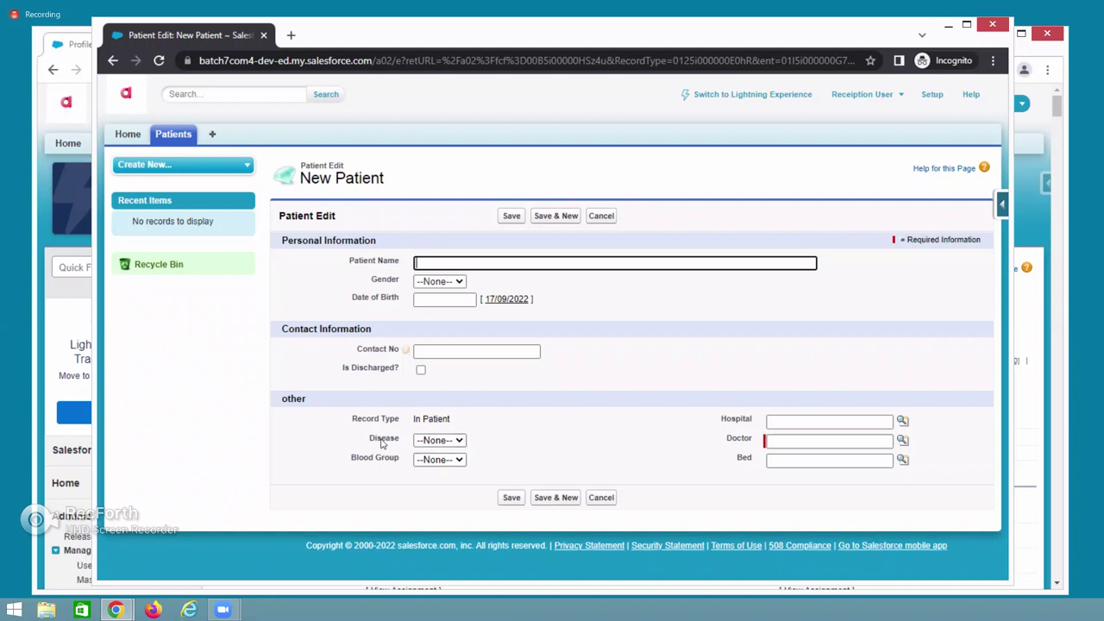
Confirm the Disease and Blood Group fields still appear, then close back to the admin window.
drag(363, 442, 399, 442)
triple_click(399, 467)
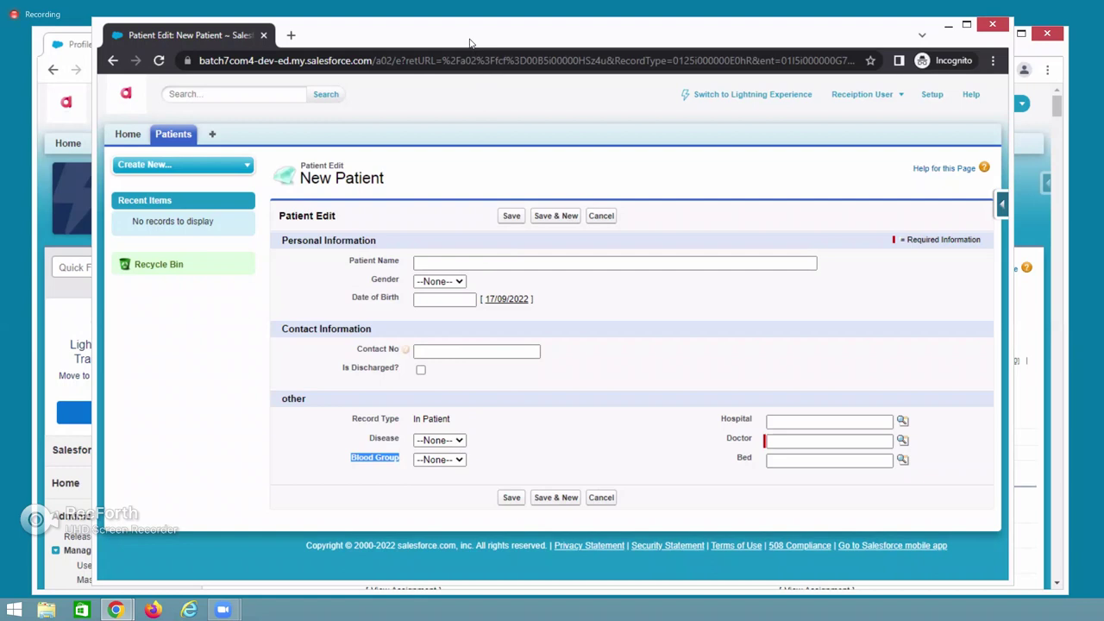
key(ctrl+w)
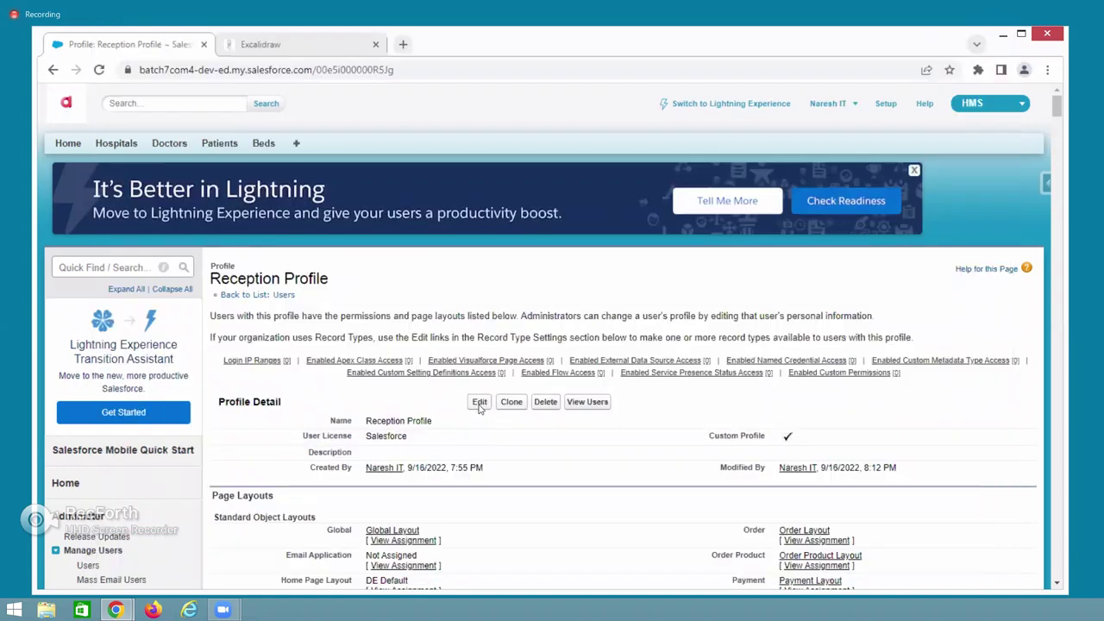
Edit the Reception Profile and review Custom Object Permissions for Beds, Doctors, Hospitals and Patients.
click(480, 402)
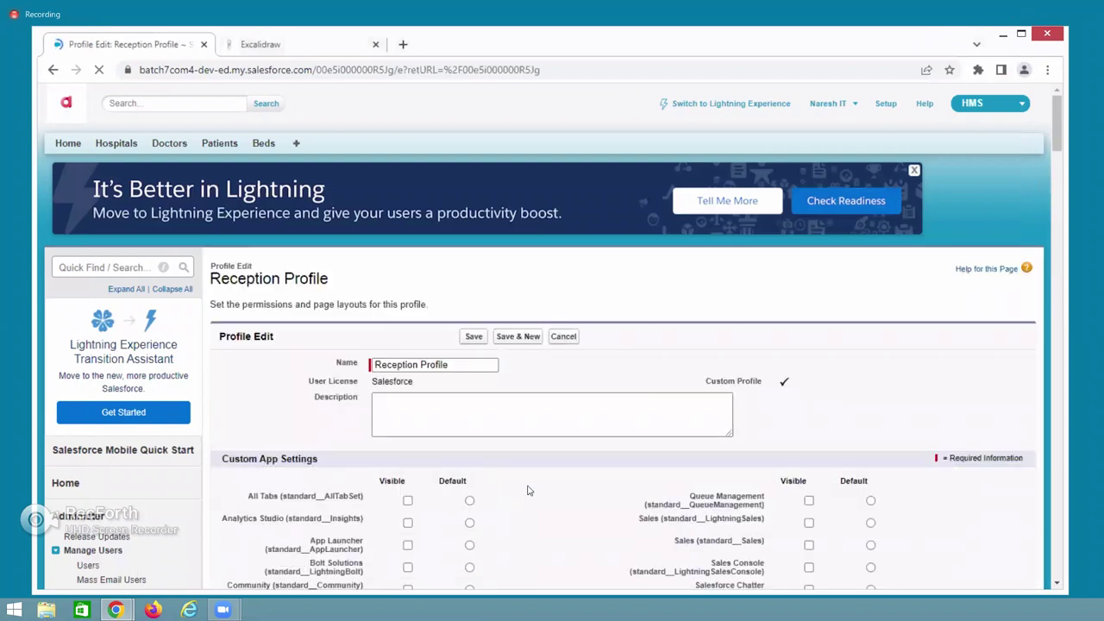
scroll(529, 489, down, 3)
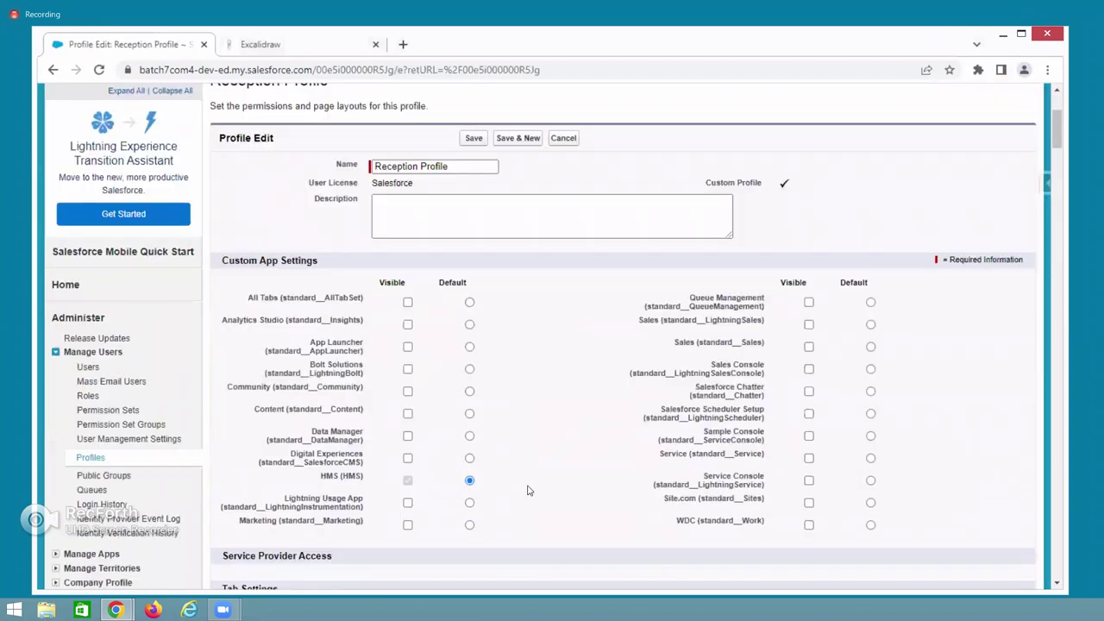
scroll(529, 490, down, 4)
scroll(784, 365, down, 3)
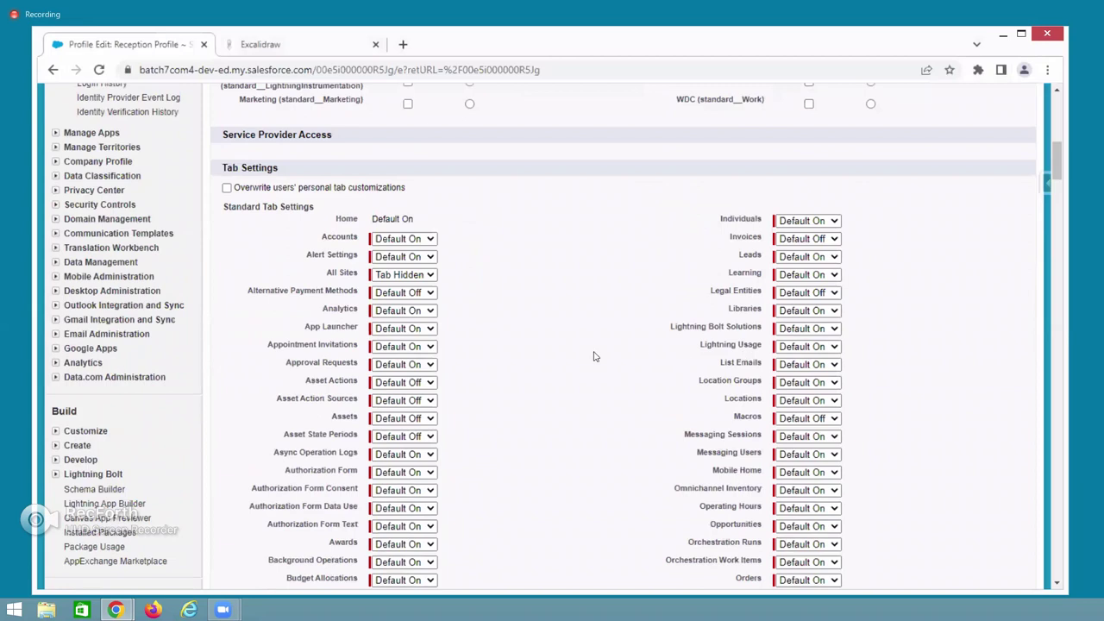
scroll(593, 356, down, 3)
scroll(552, 348, down, 6)
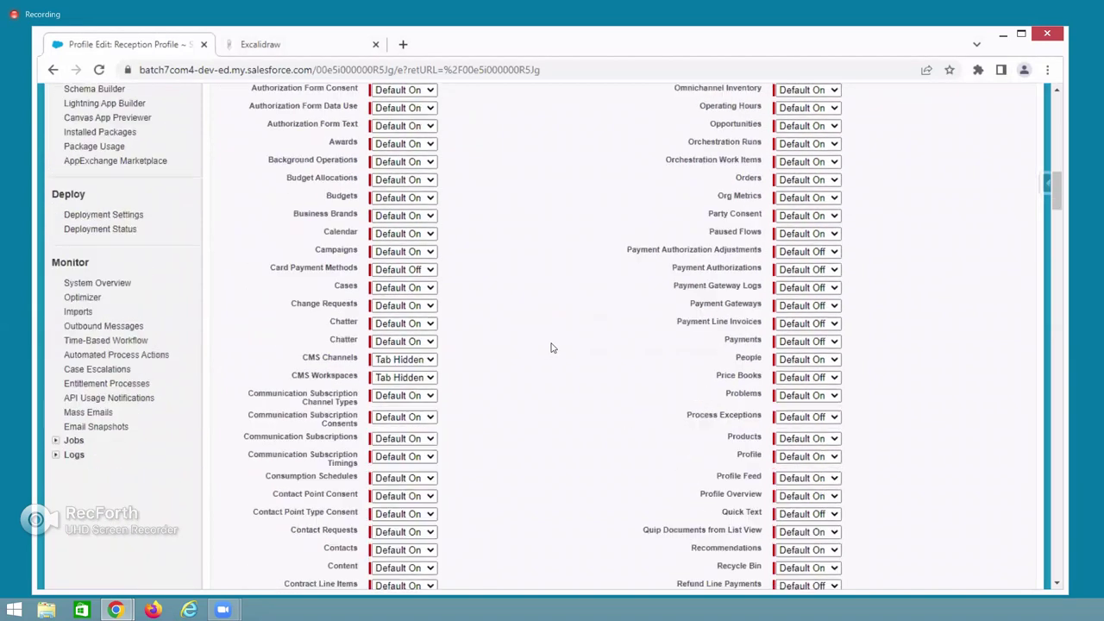
scroll(552, 347, down, 10)
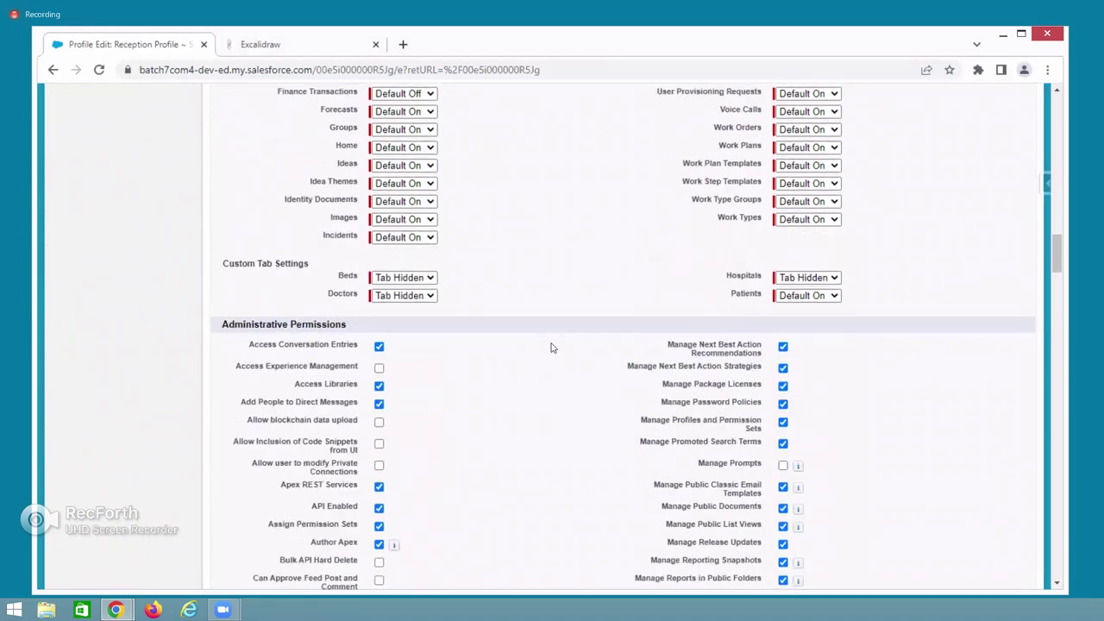
scroll(552, 348, down, 10)
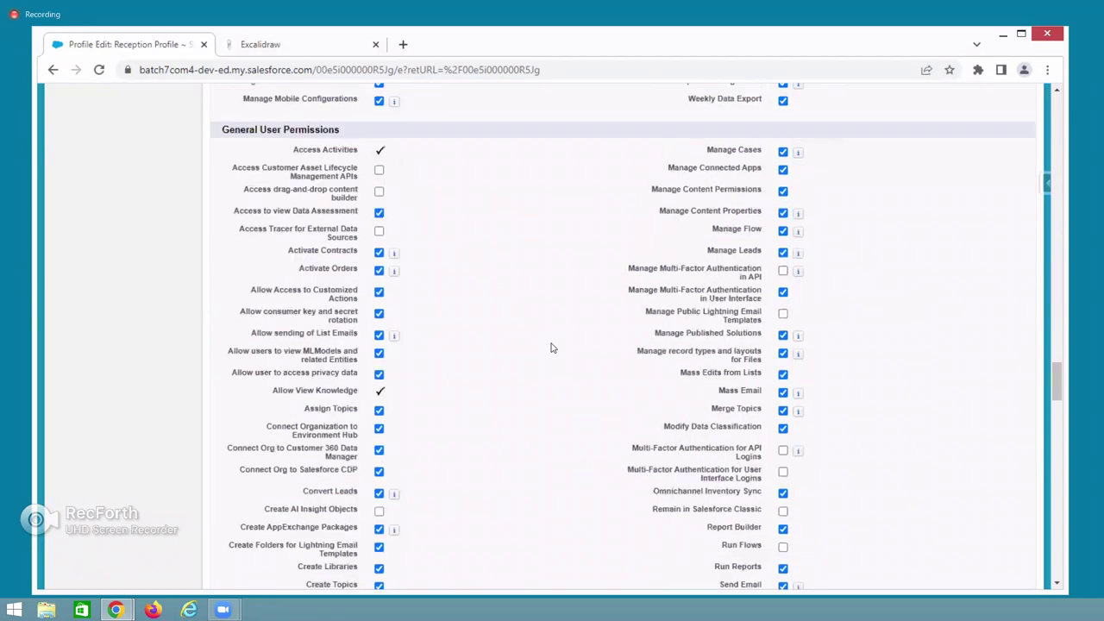
scroll(443, 325, down, 10)
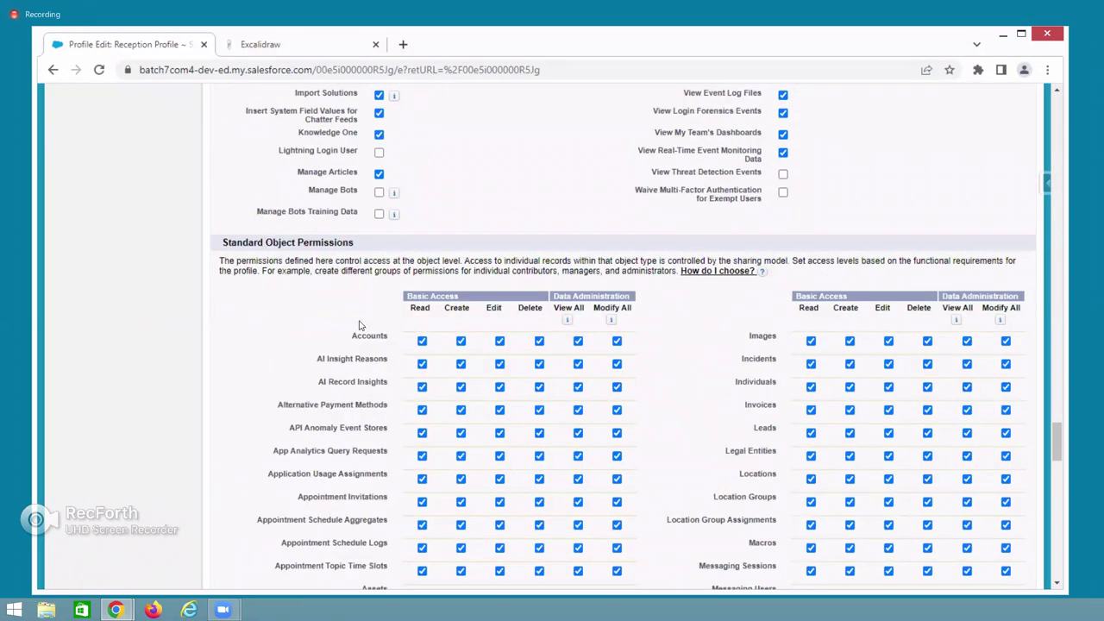
scroll(361, 324, down, 5)
scroll(354, 324, down, 8)
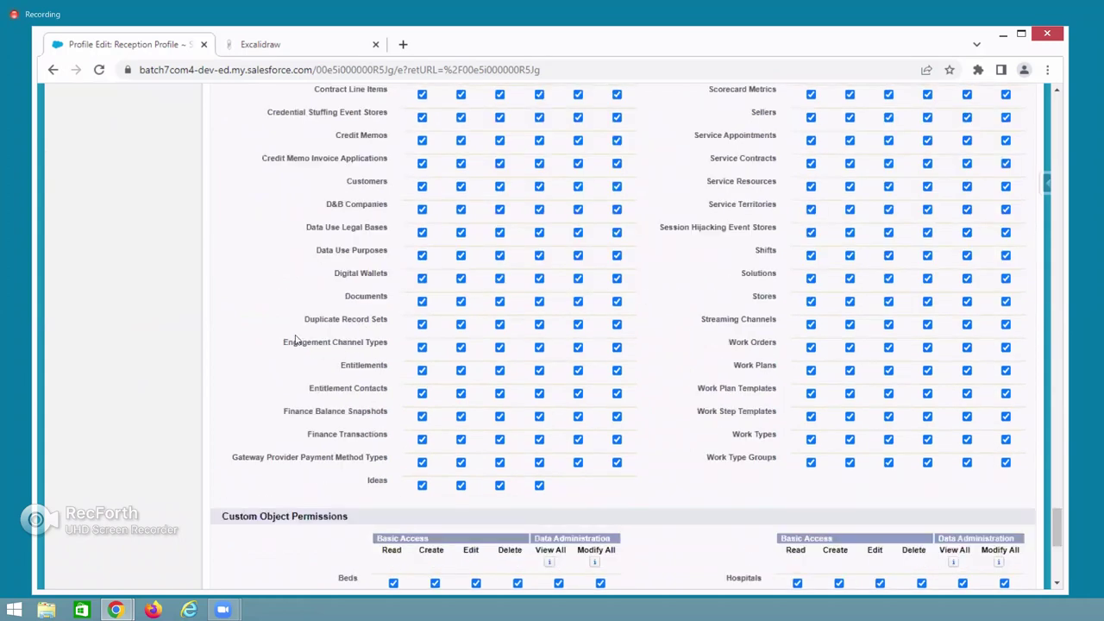
scroll(318, 350, down, 3)
drag(227, 299, 352, 299)
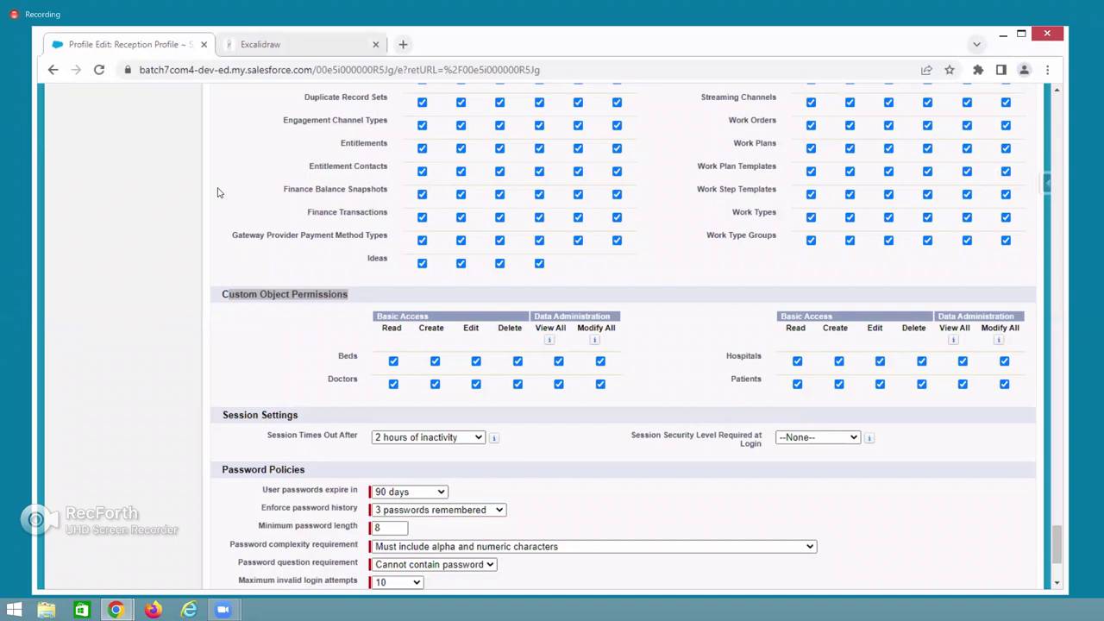
key(alt+Tab)
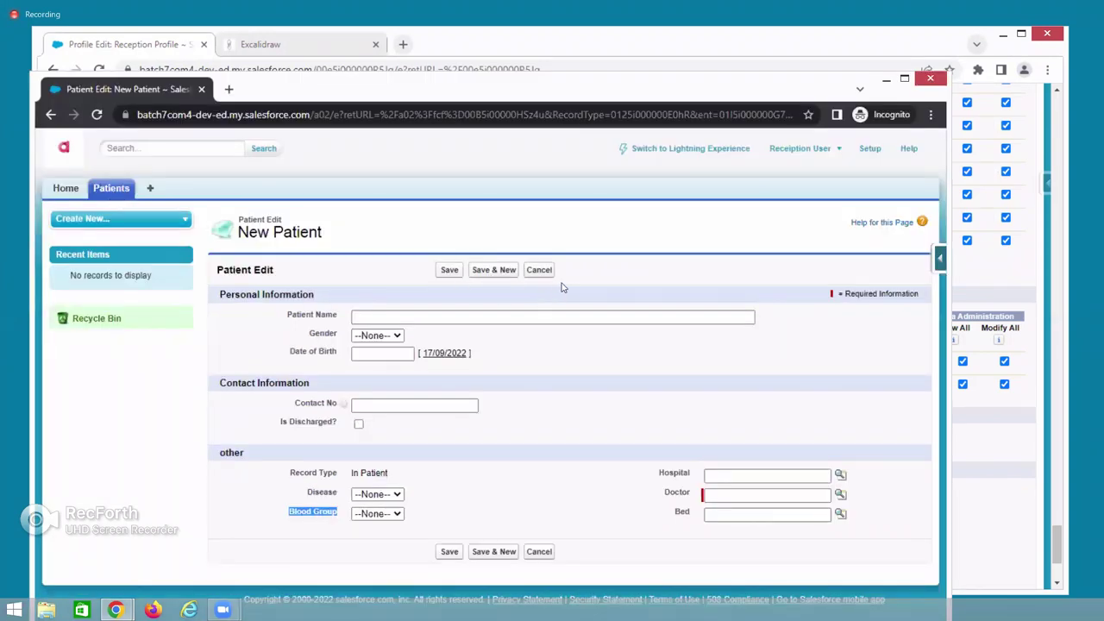
Discard the new patient, then add Delete to APL-001's Patient Detail standard buttons and save the layout.
click(539, 270)
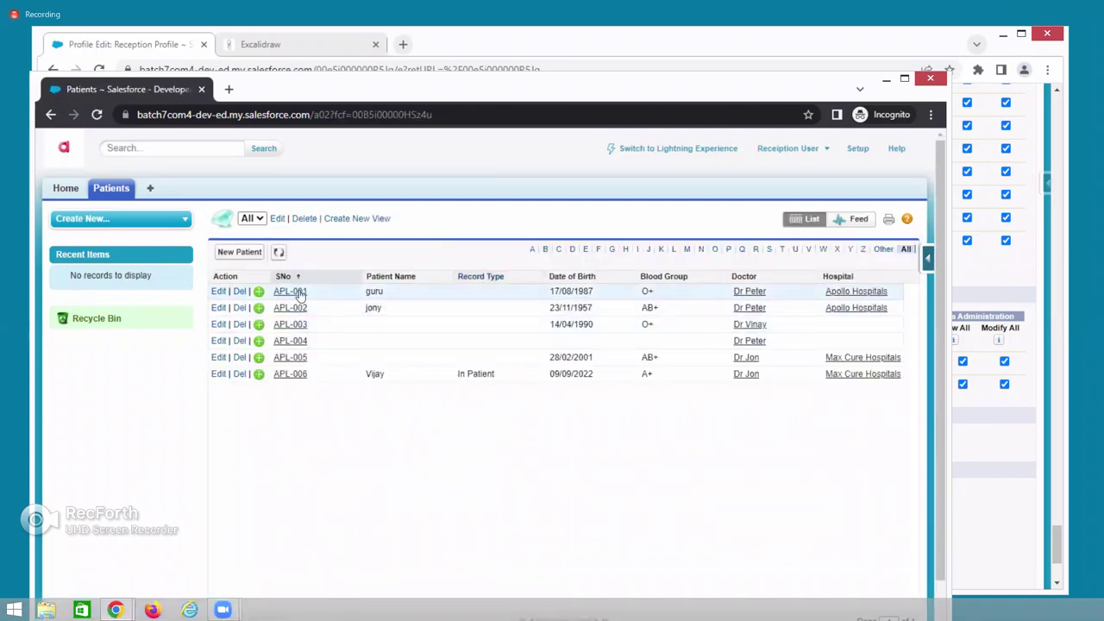
click(299, 293)
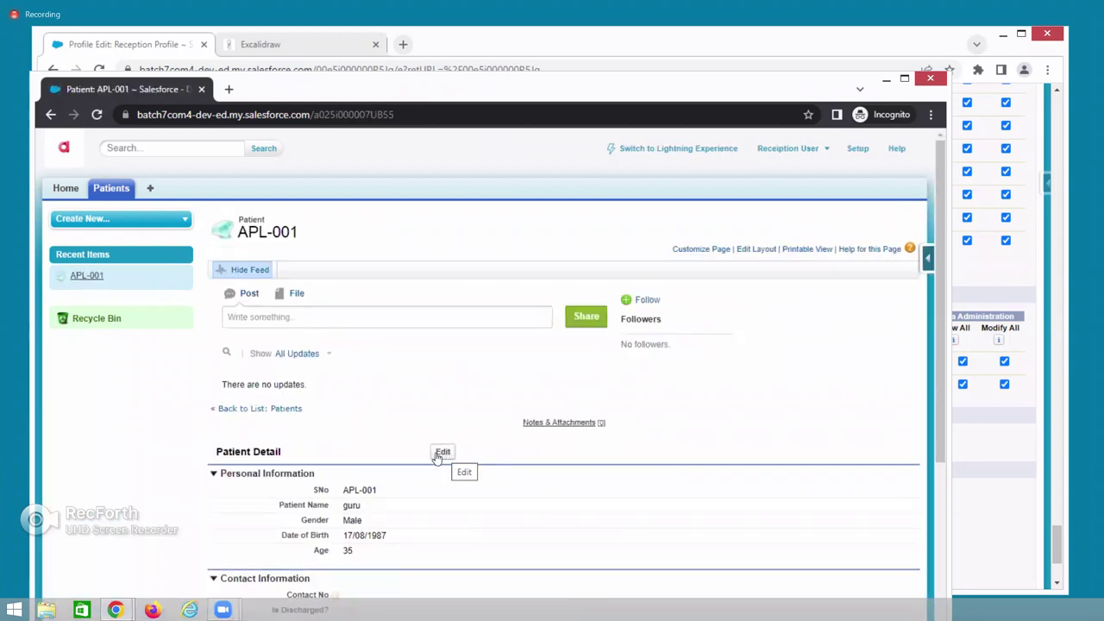
click(758, 250)
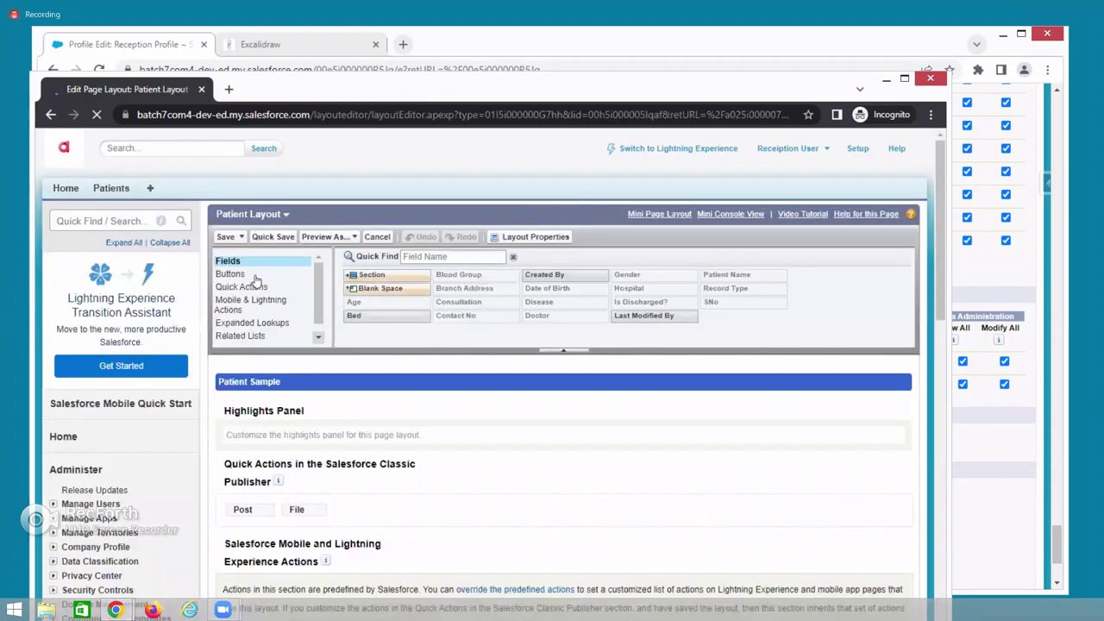
click(500, 436)
scroll(500, 436, down, 1)
scroll(460, 392, down, 2)
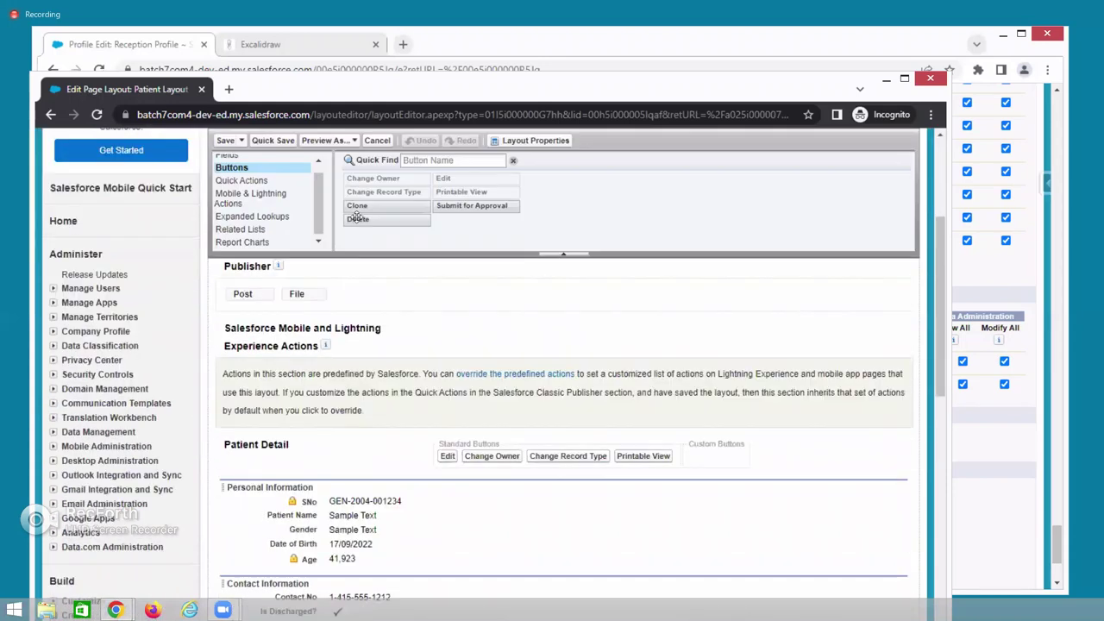
drag(512, 456, 509, 459)
click(223, 140)
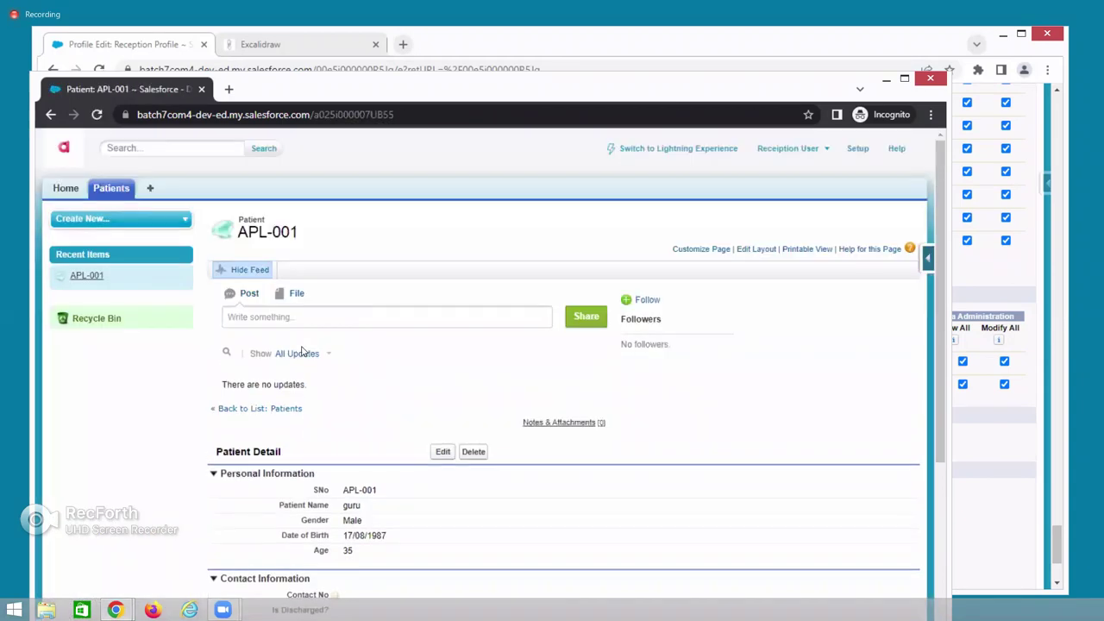
Open patient APL-001 for editing, then return to its detail view.
scroll(405, 326, down, 2)
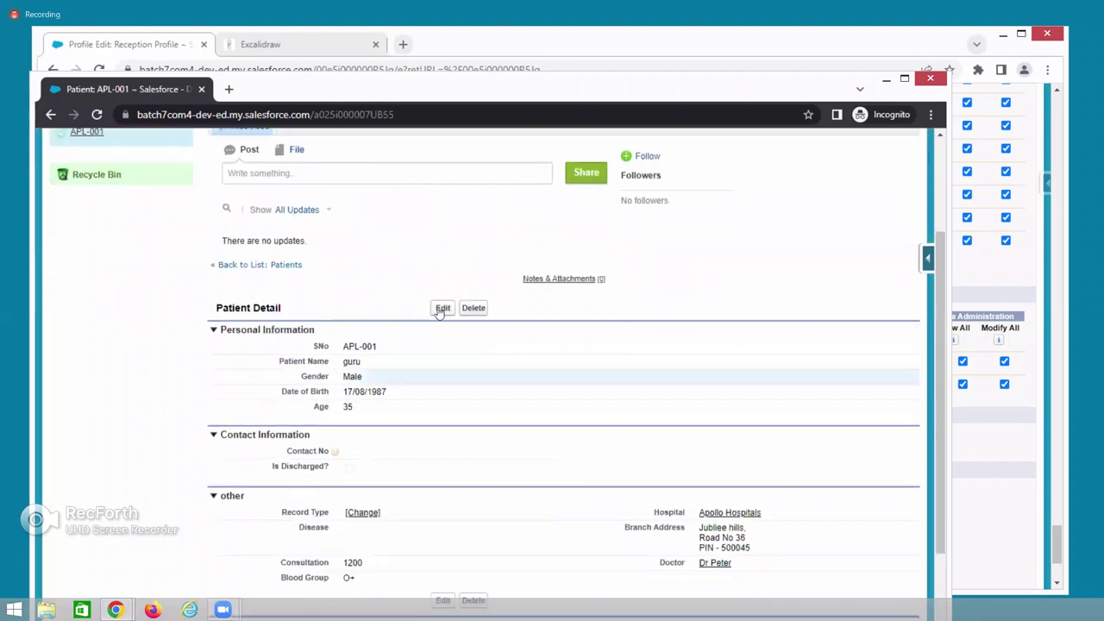
click(442, 309)
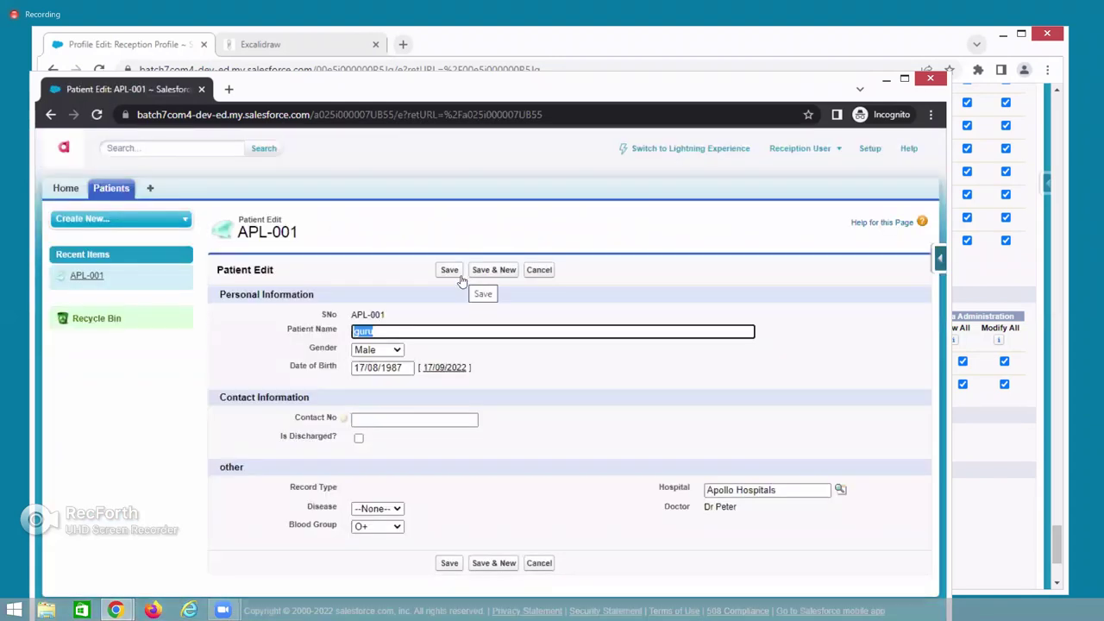
click(50, 115)
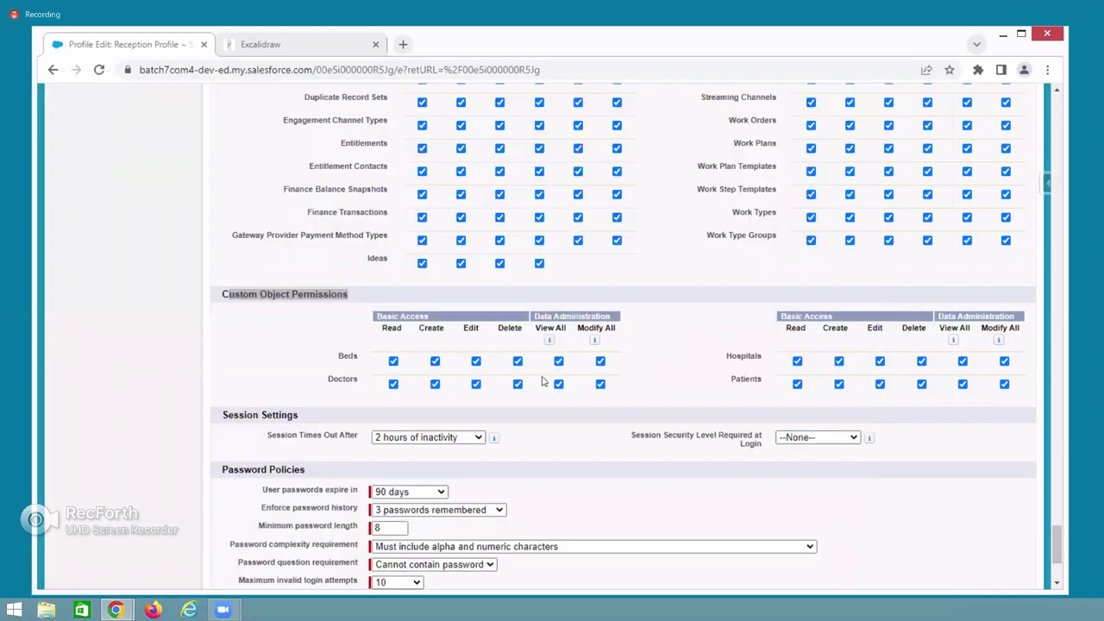
Clear every Patients object permission by unchecking Read, save, and switch to the reception user's window.
click(797, 386)
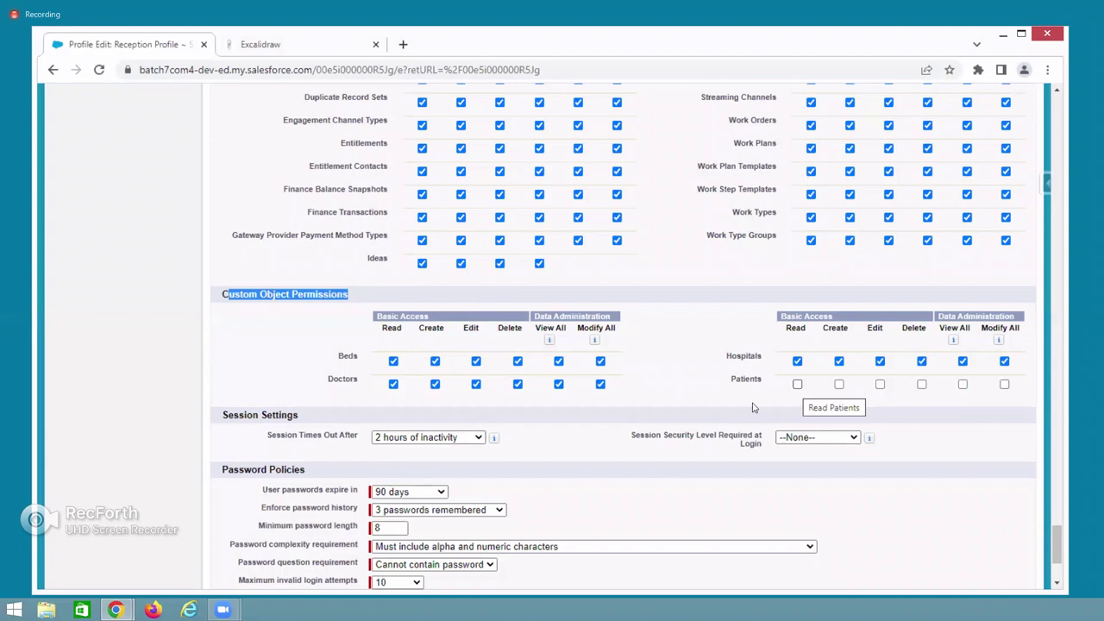
scroll(604, 448, down, 3)
click(473, 518)
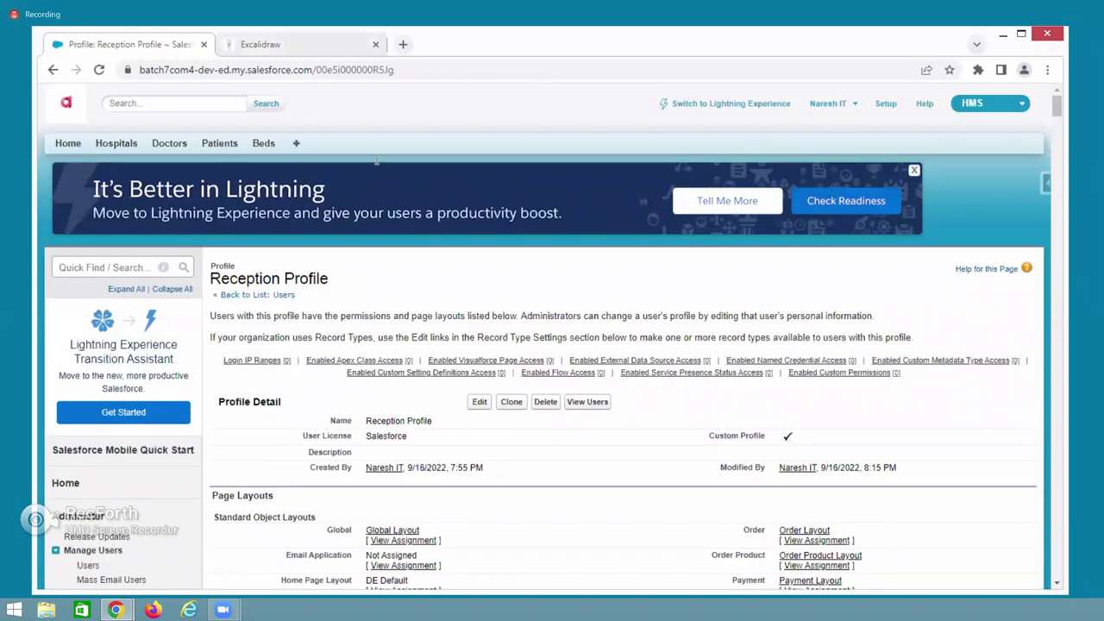
key(alt+Tab)
click(148, 88)
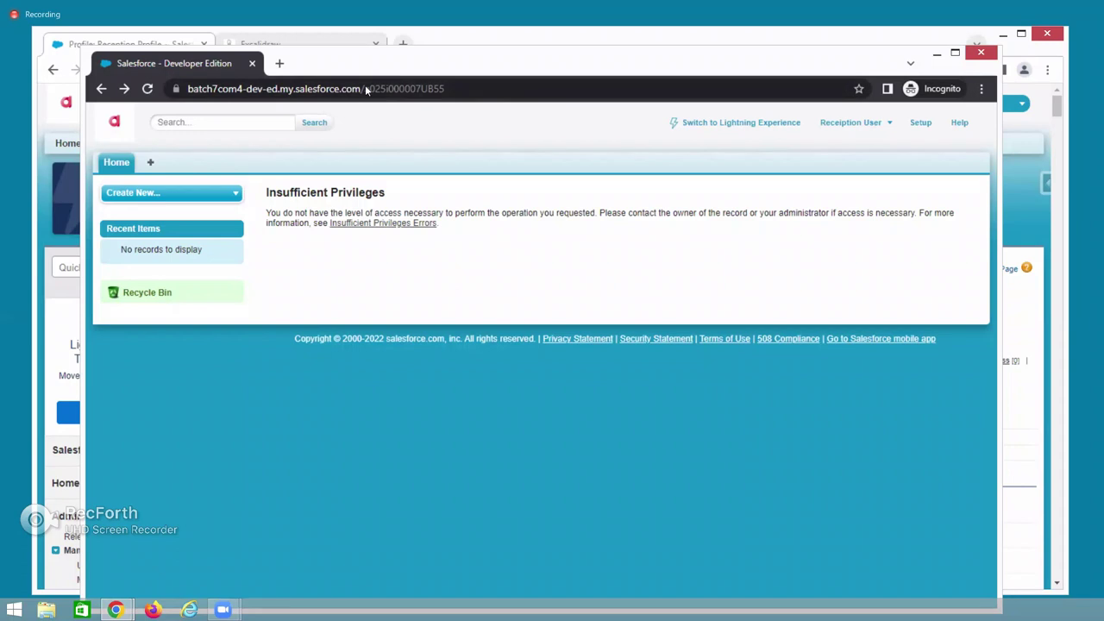
key(alt+Tab)
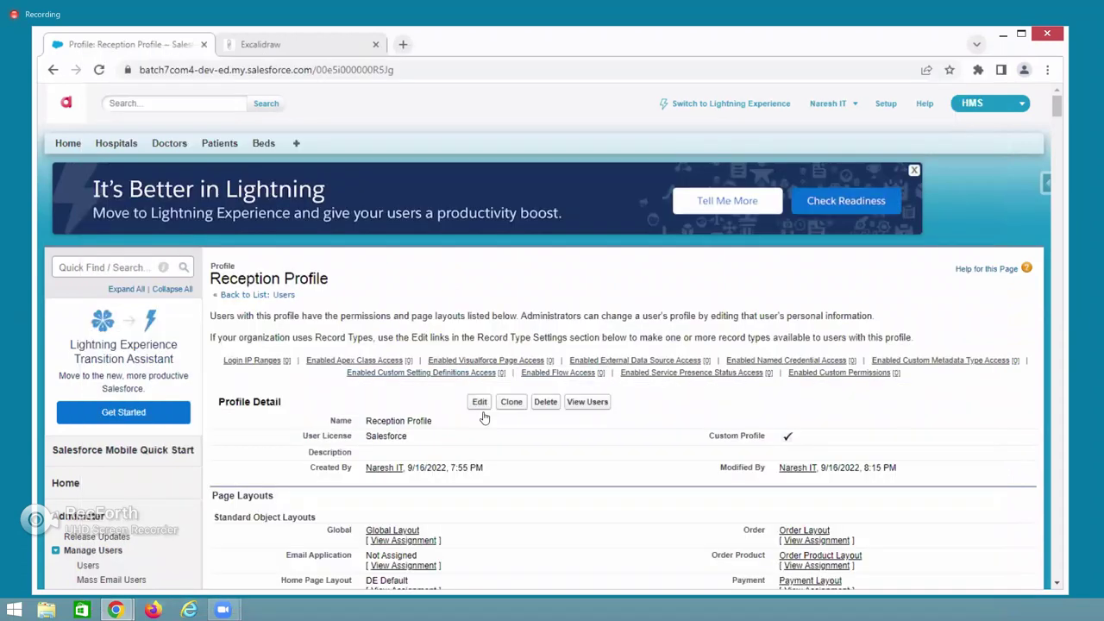
Edit the Reception Profile, grant Read on Patients, save it, and switch to the reception user.
click(480, 401)
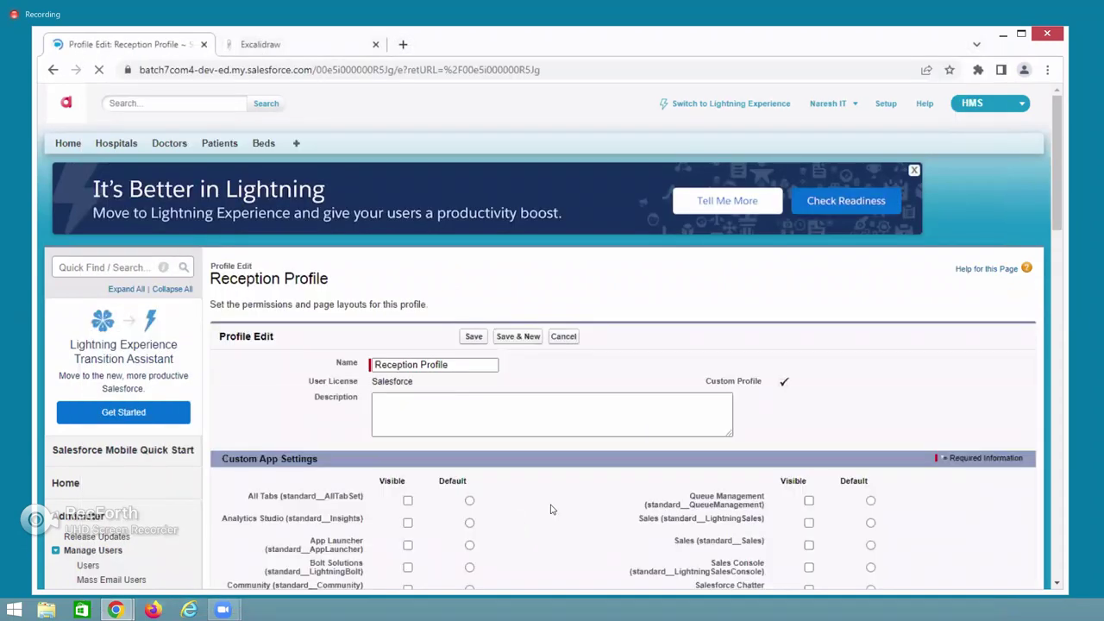
scroll(561, 506, down, 3)
scroll(561, 506, down, 20)
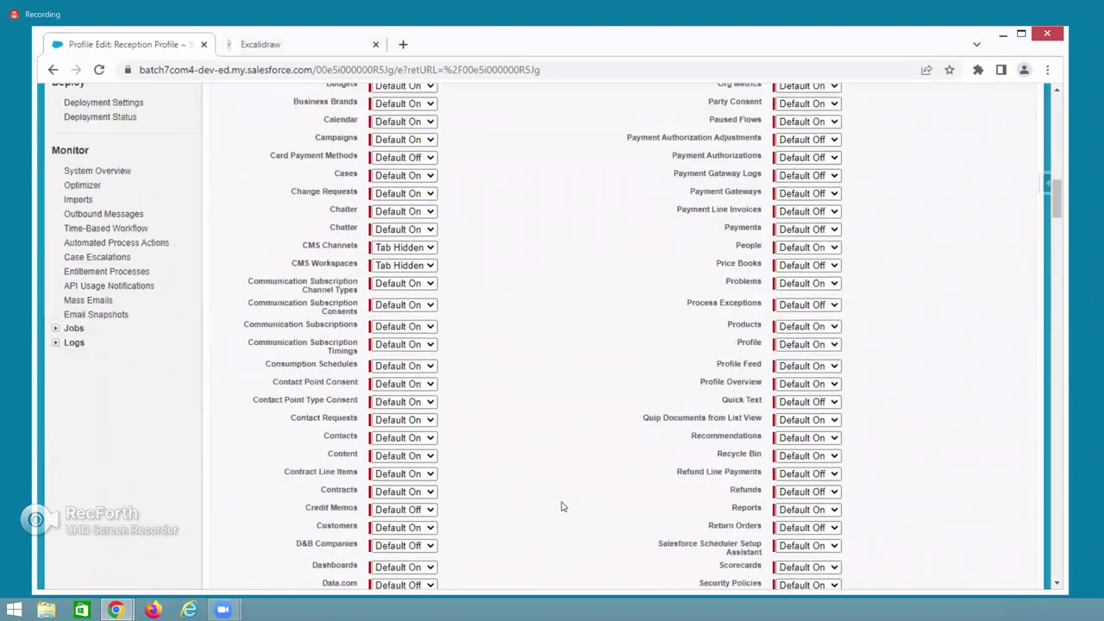
scroll(560, 507, down, 20)
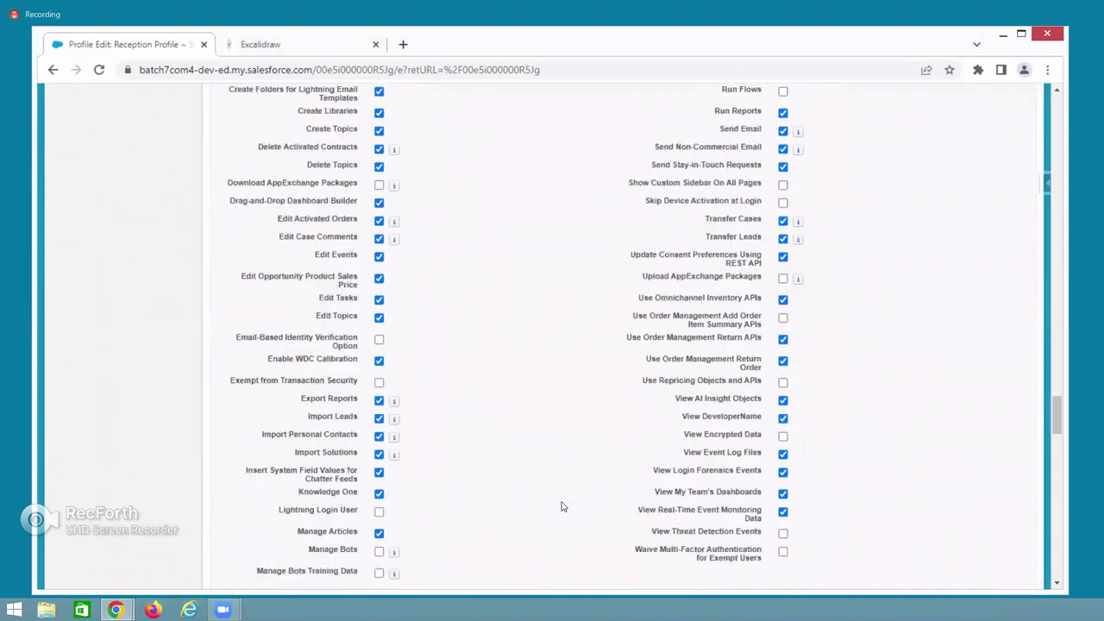
scroll(750, 450, down, 15)
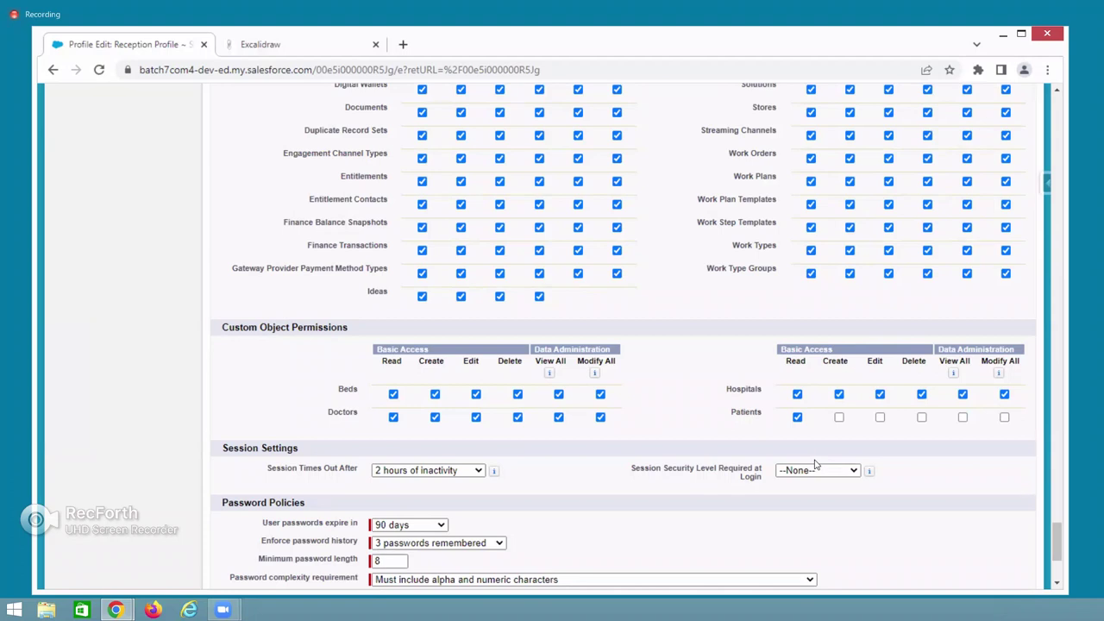
scroll(600, 519, down, 3)
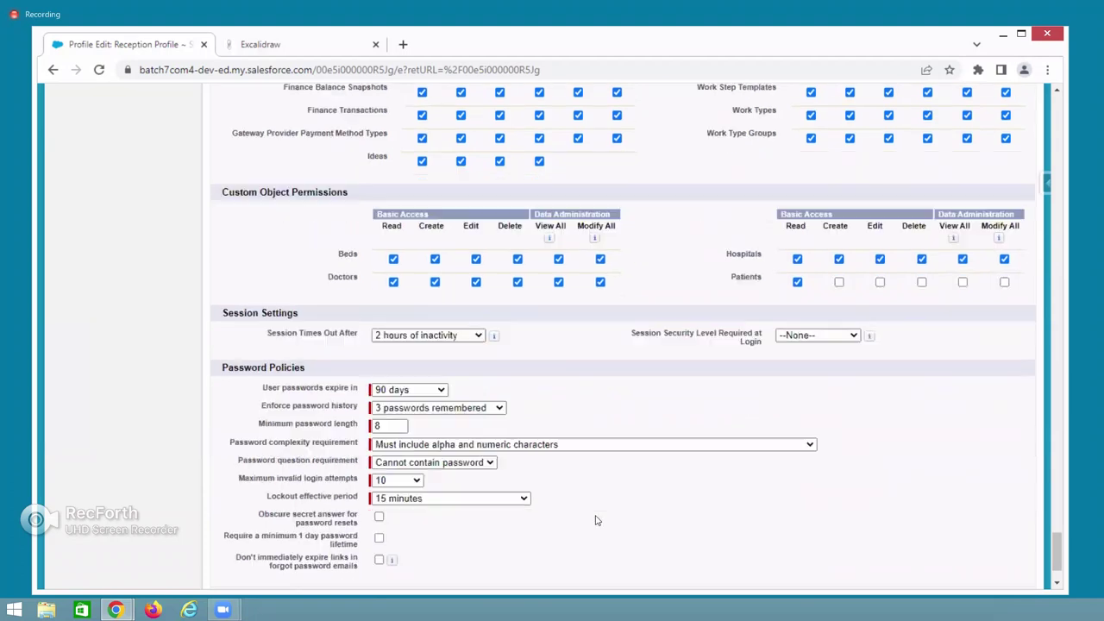
click(473, 521)
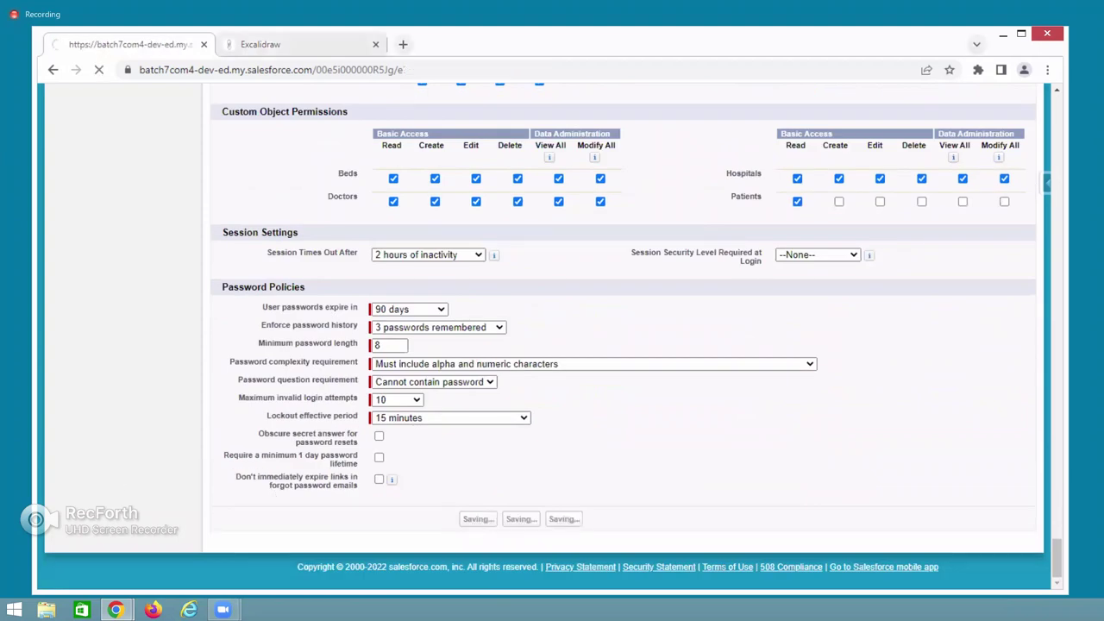
key(alt+Tab)
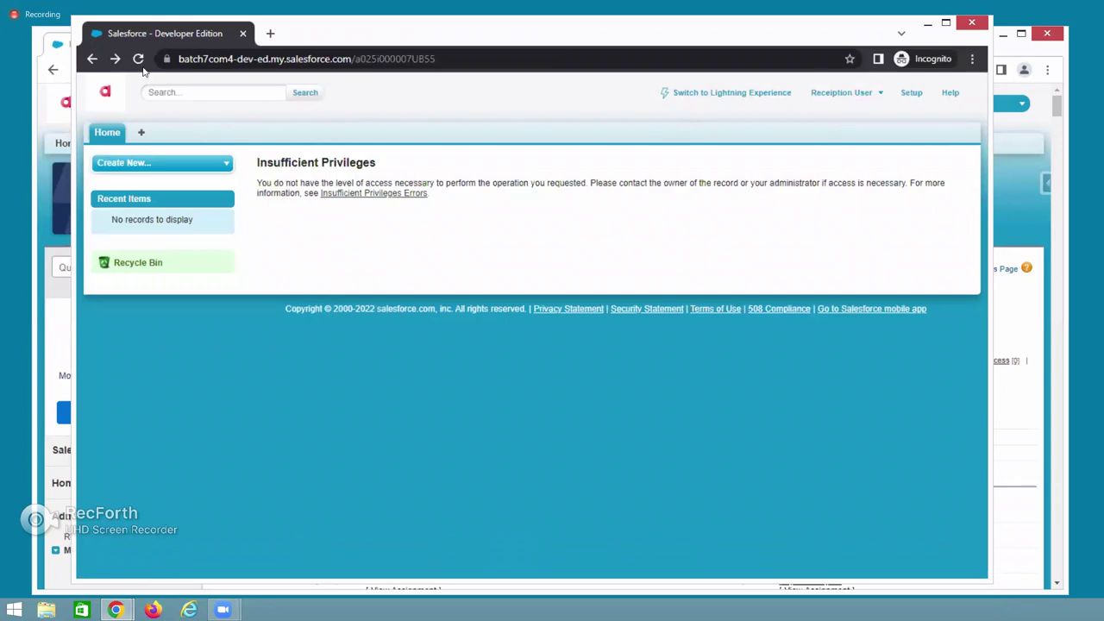
Reload patient APL-001 as the reception user, view its details read-only, then switch back.
key(F5)
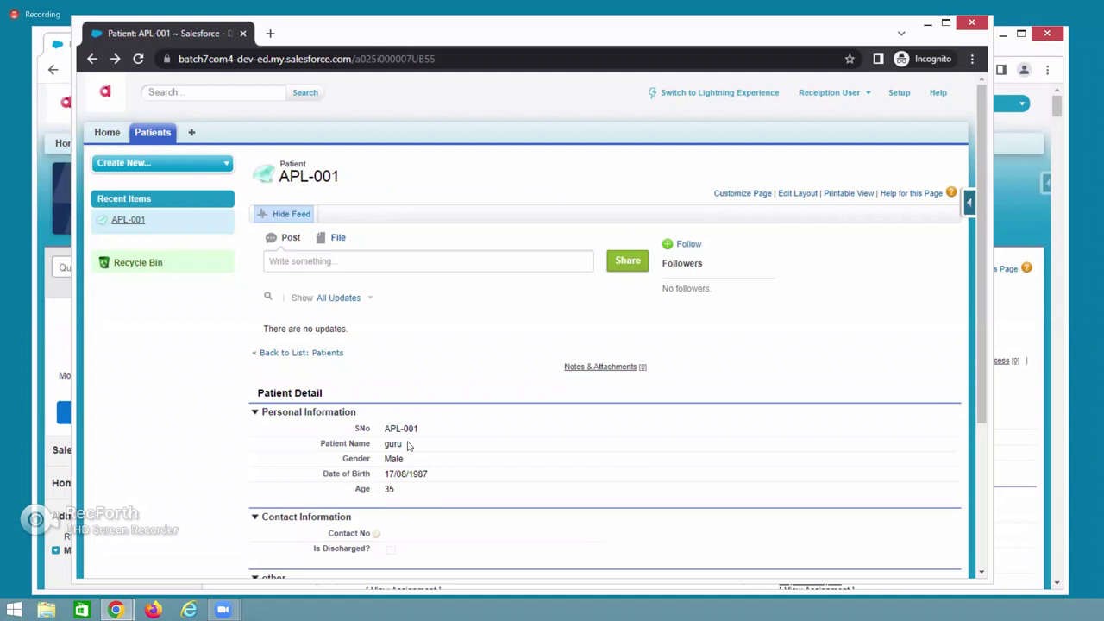
scroll(420, 452, down, 3)
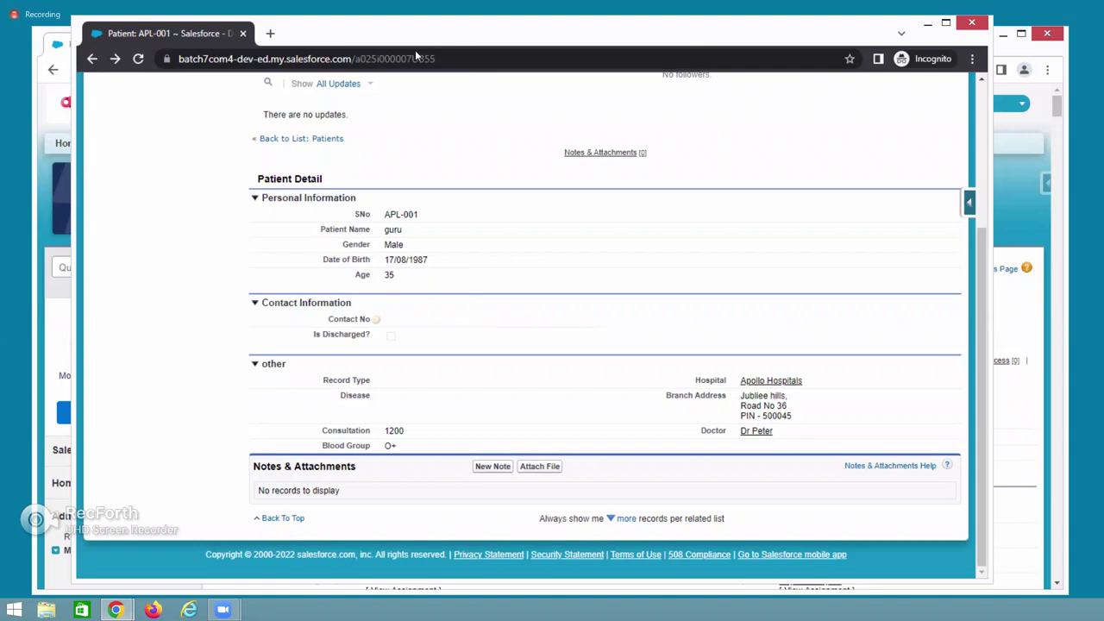
key(alt+Tab)
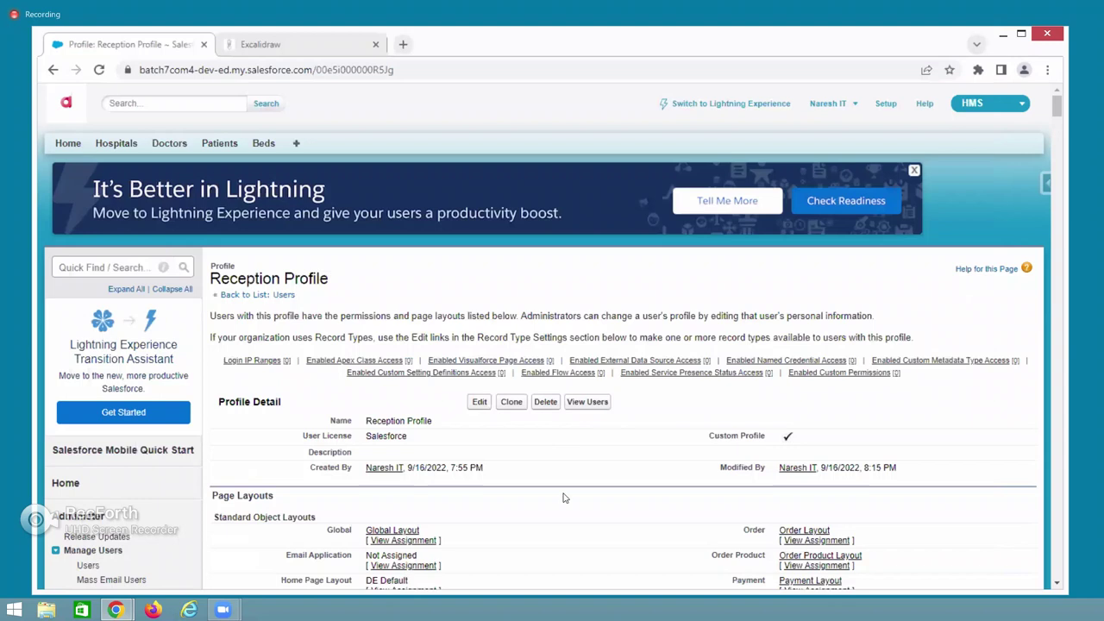
Scroll the Reception Profile down to Custom Object Permissions to check Patients' Read-only access.
scroll(564, 497, down, 20)
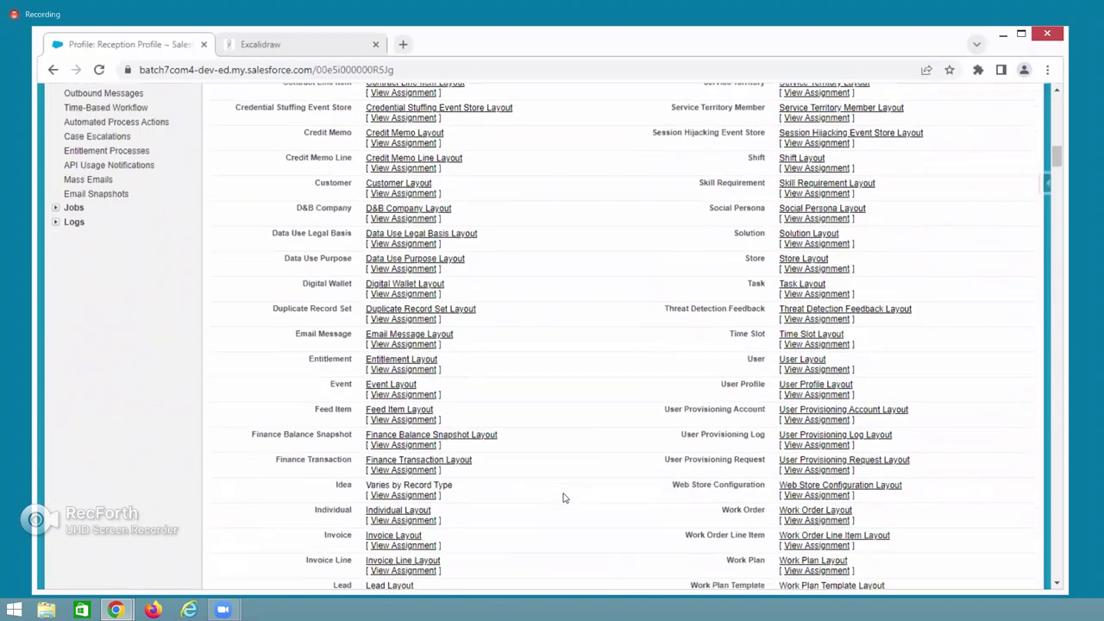
scroll(564, 498, down, 8)
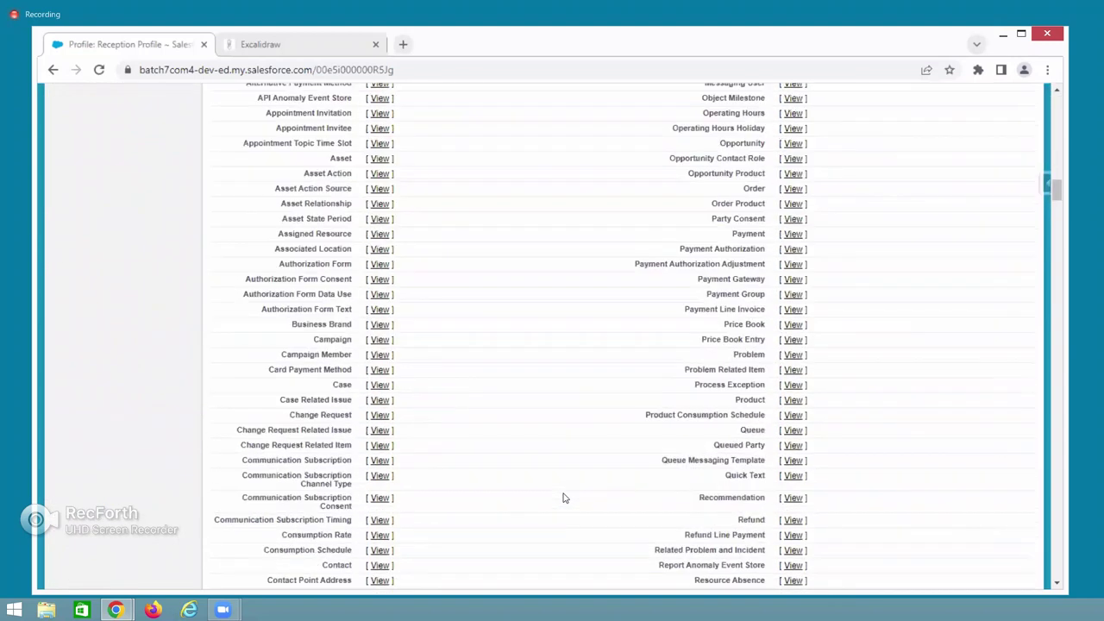
scroll(564, 497, down, 20)
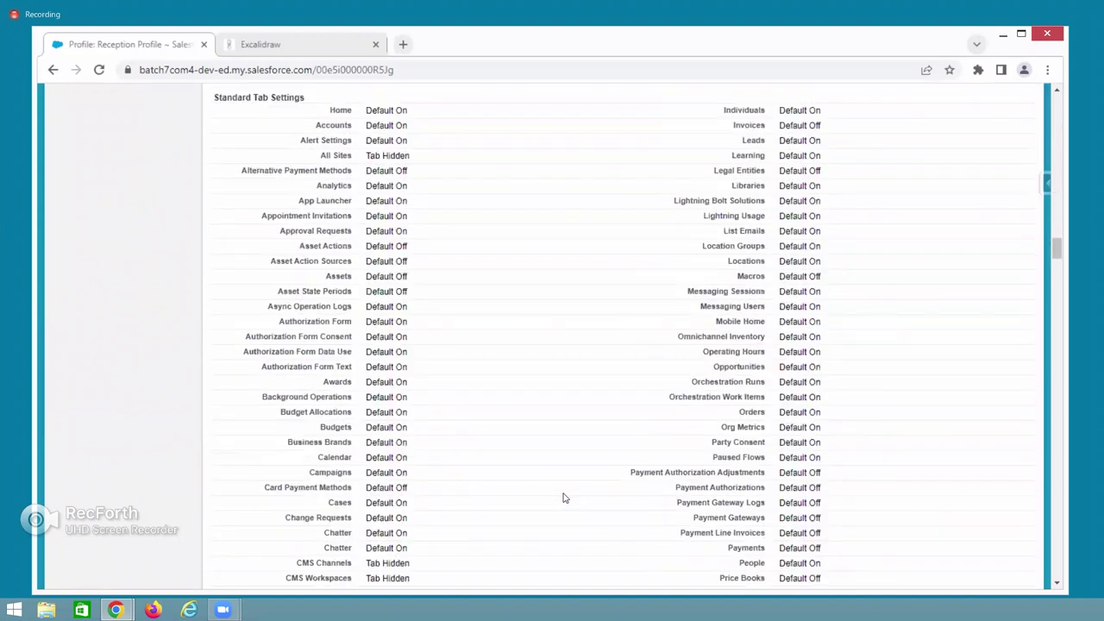
scroll(486, 408, down, 20)
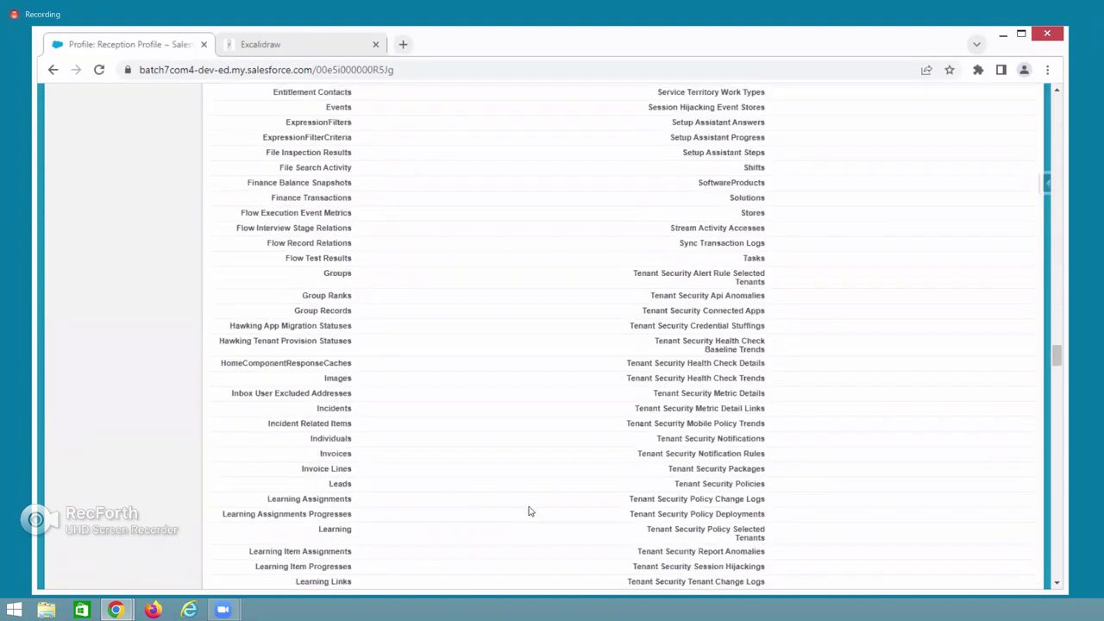
scroll(530, 512, down, 20)
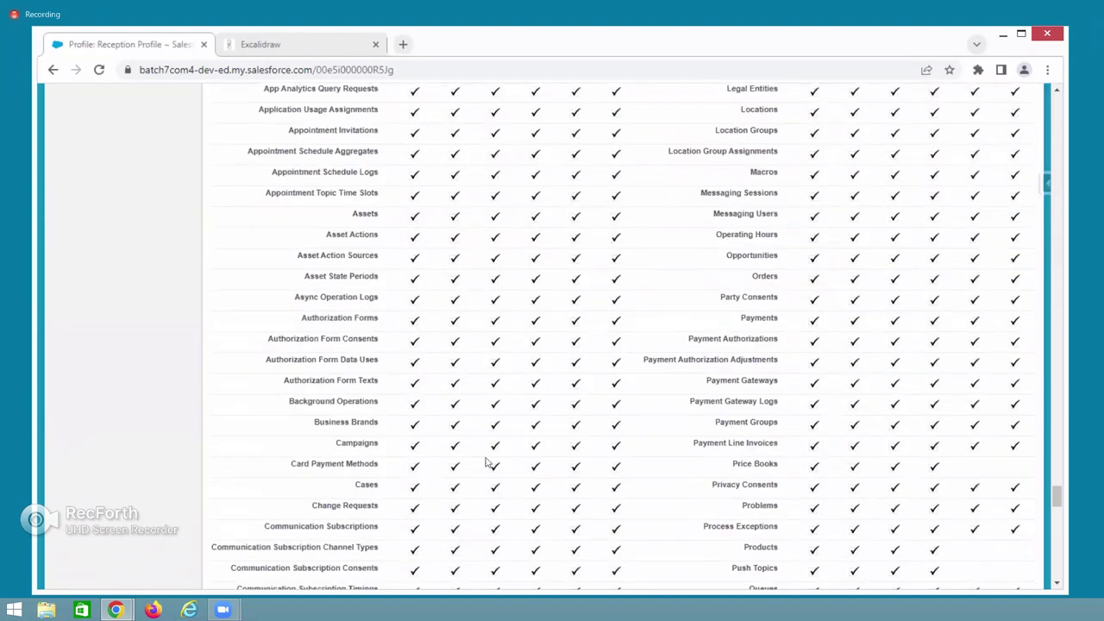
scroll(530, 481, down, 7)
scroll(945, 308, up, 6)
scroll(944, 308, up, 3)
scroll(1026, 160, down, 2)
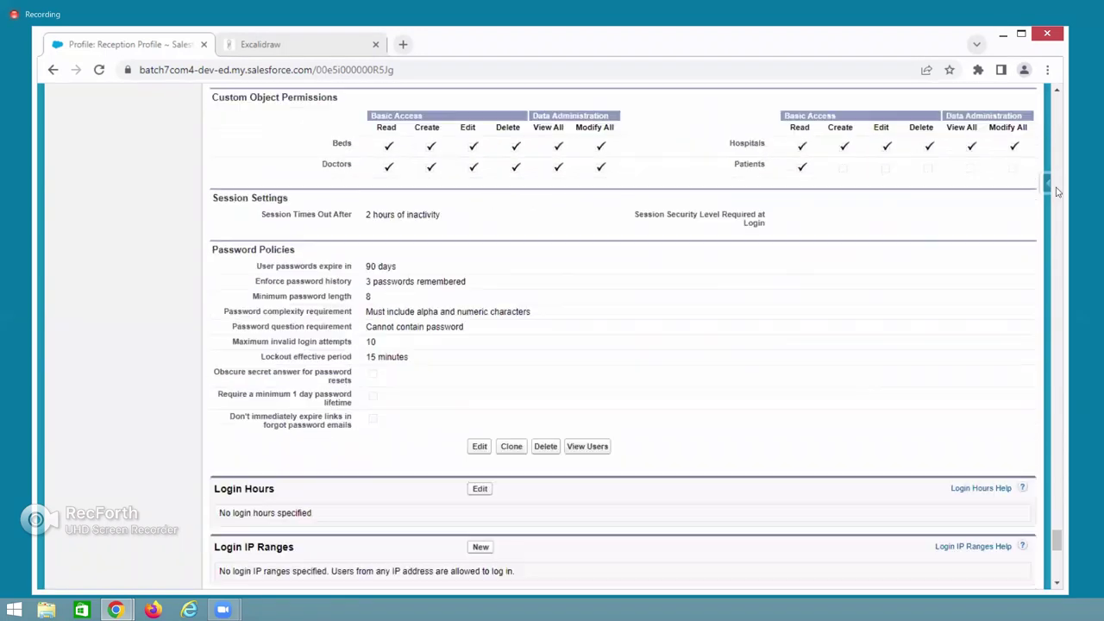
scroll(999, 510, down, 20)
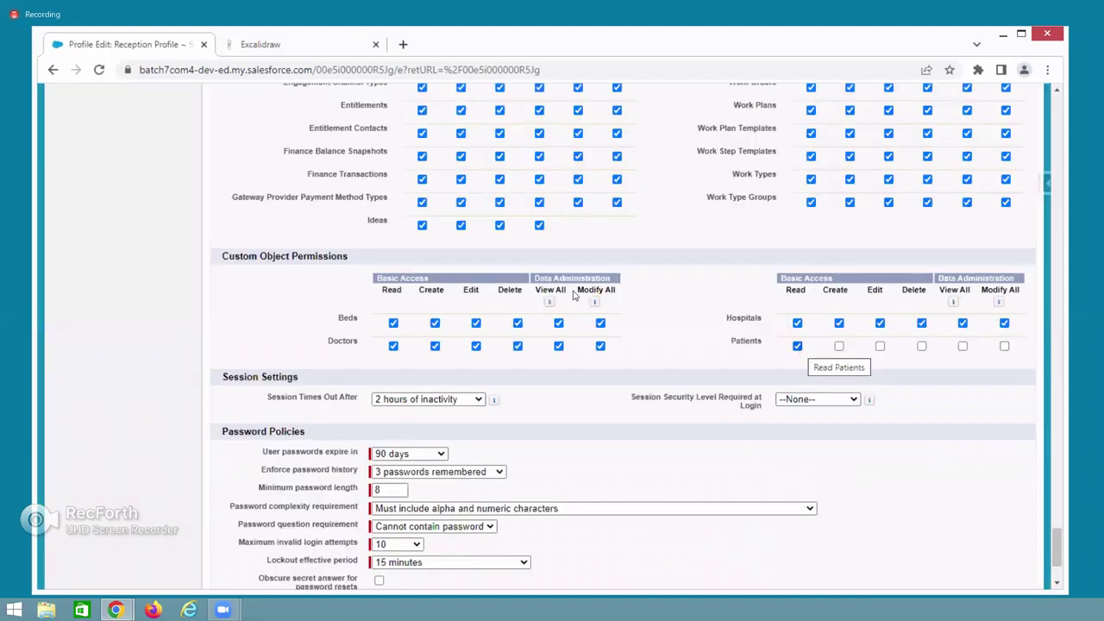
Tick Create for Patients on the Reception Profile, then switch to the reception user's window.
drag(222, 255, 373, 259)
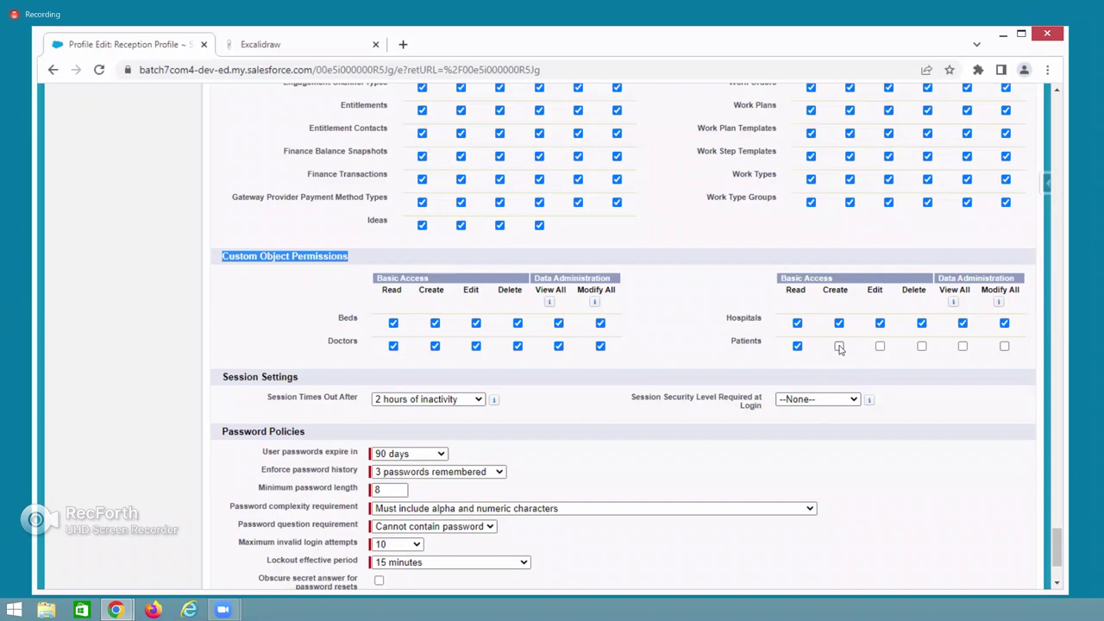
click(839, 347)
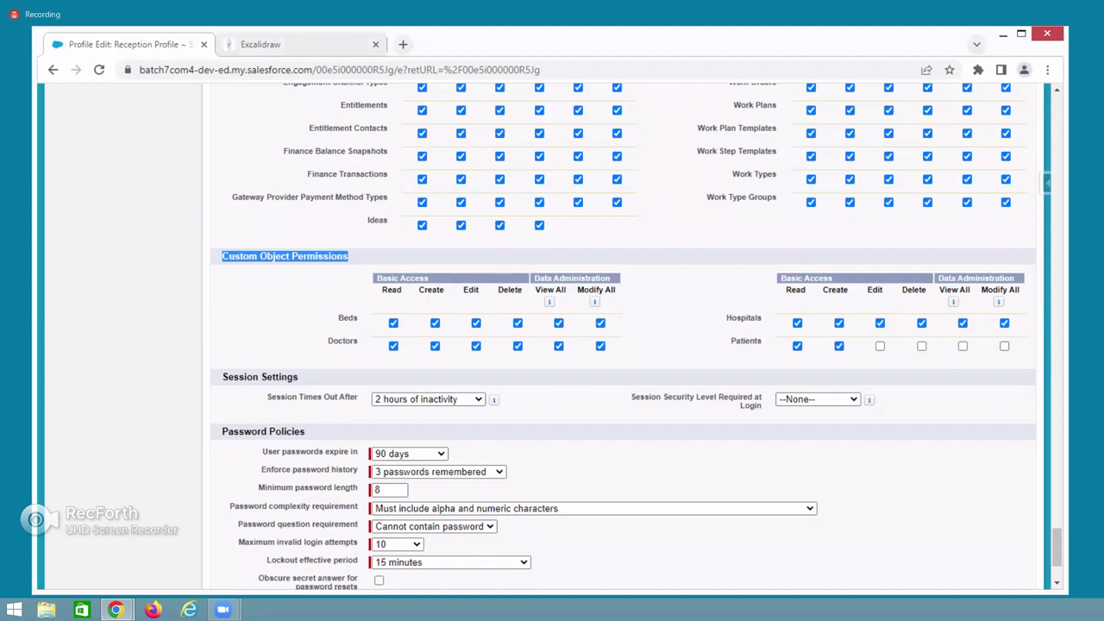
key(alt+Tab)
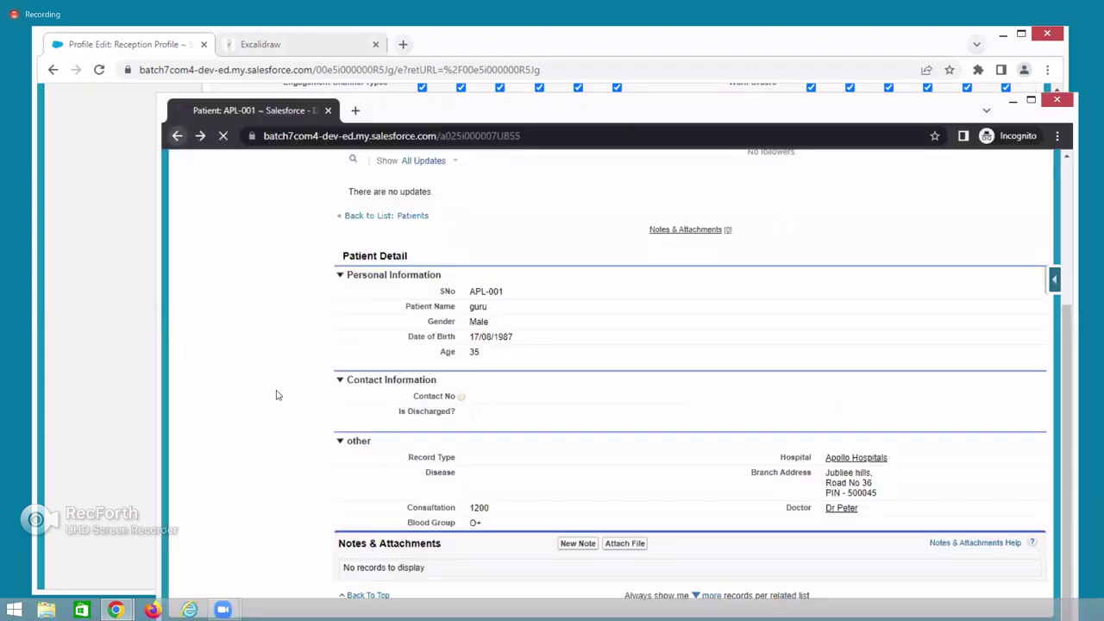
View the Patients home as the reception user, then return to the Reception Profile edit page.
scroll(365, 423, down, 3)
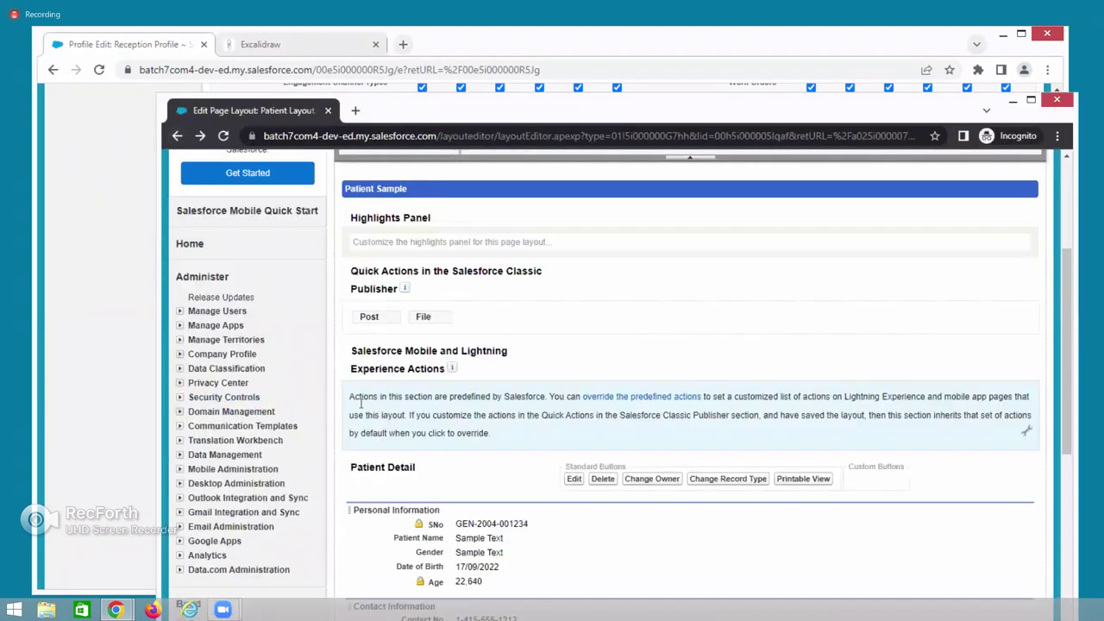
scroll(361, 407, up, 3)
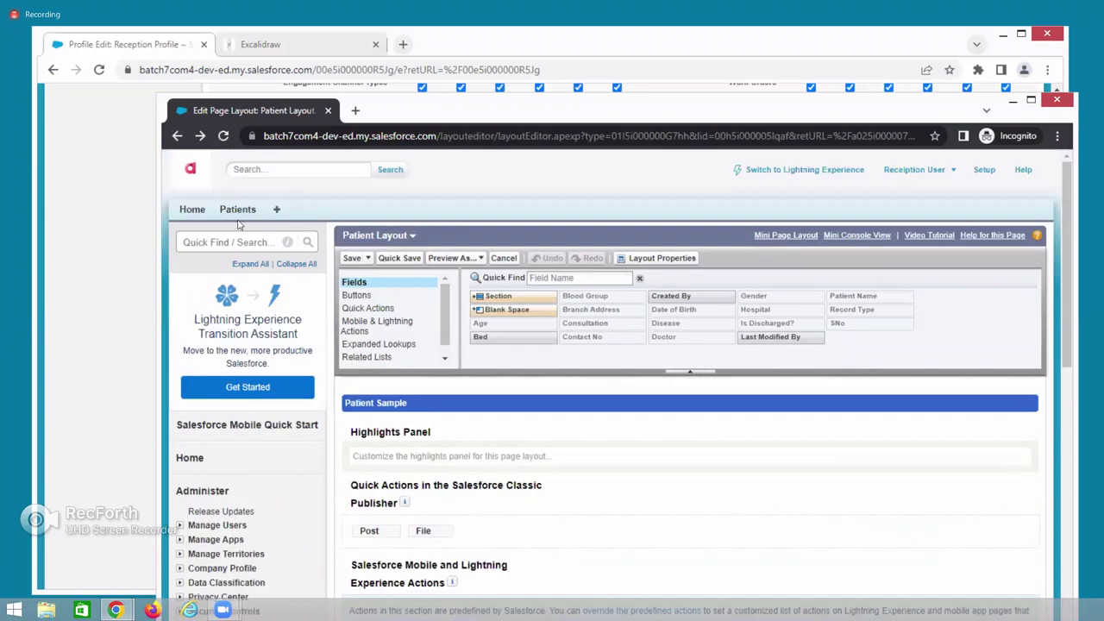
click(233, 214)
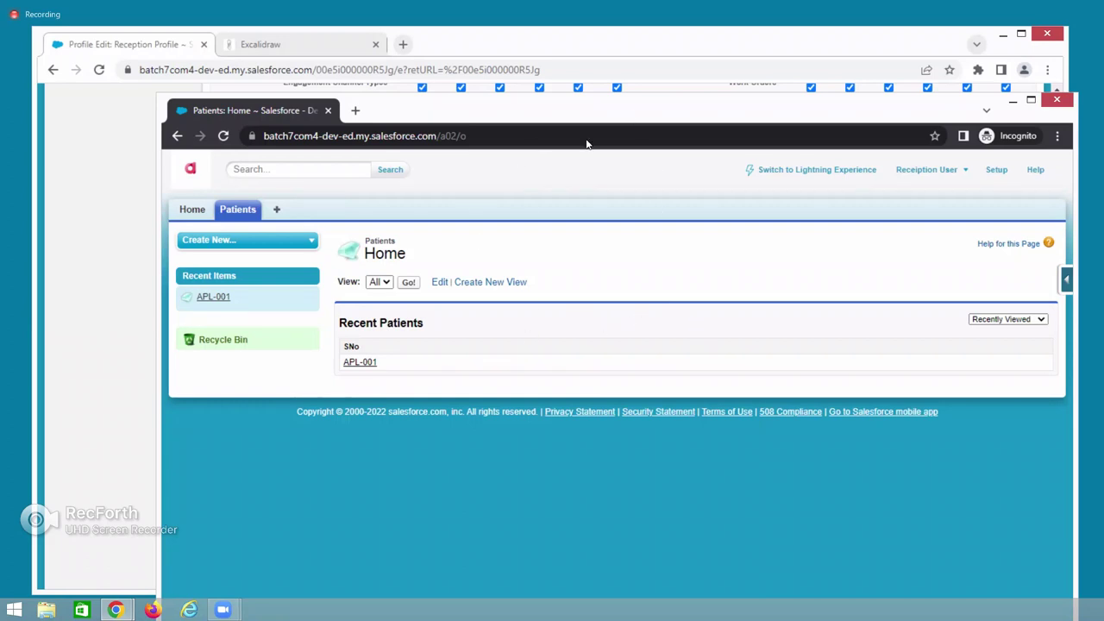
key(alt+Tab)
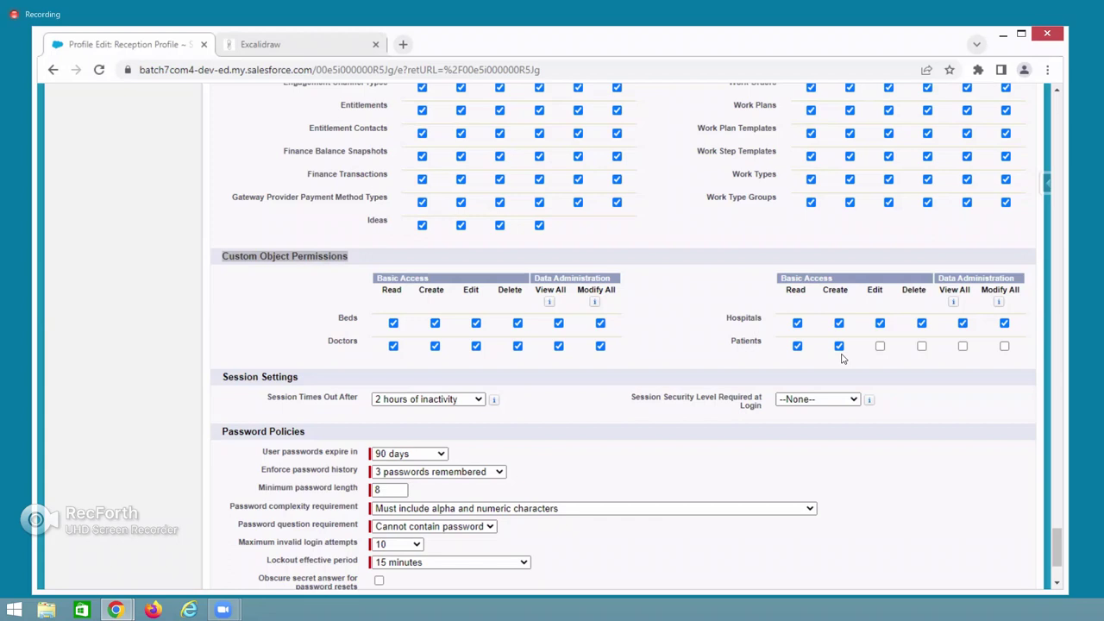
Save the Reception Profile with the new Patients Create permission.
scroll(604, 483, down, 2)
click(468, 520)
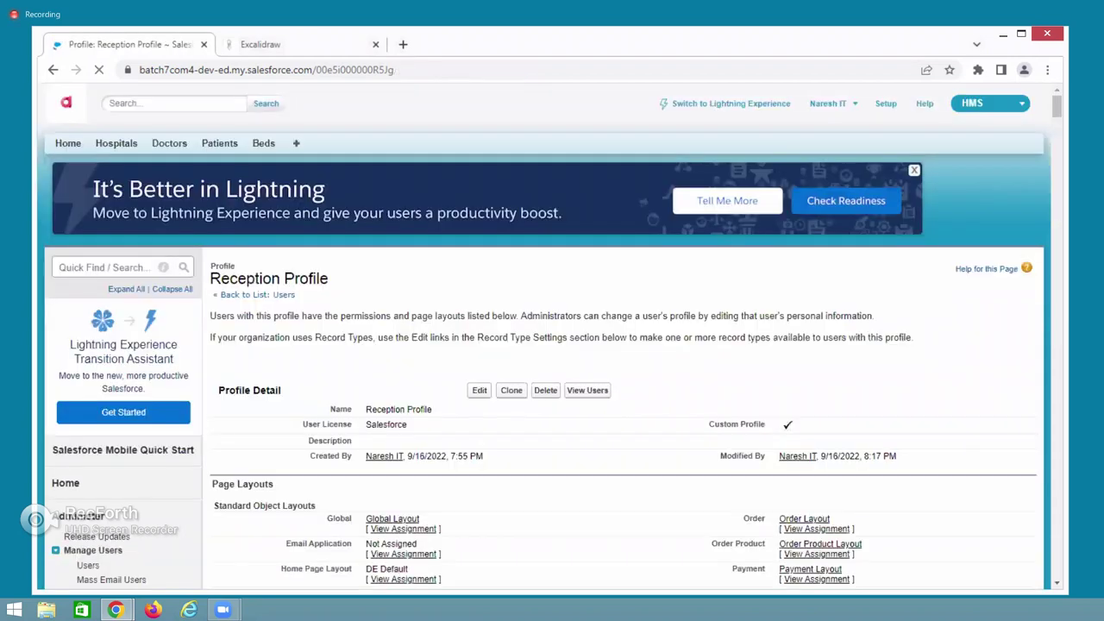
key(alt+Tab)
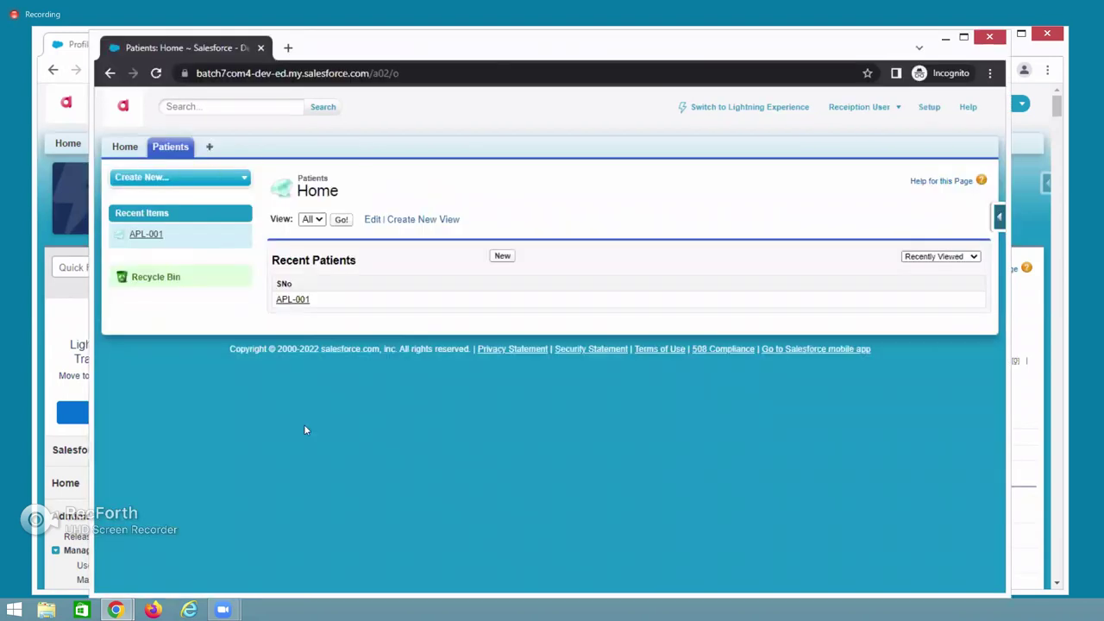
As the reception user, start a new Out Patient record, then reopen the Reception Profile for editing.
click(505, 257)
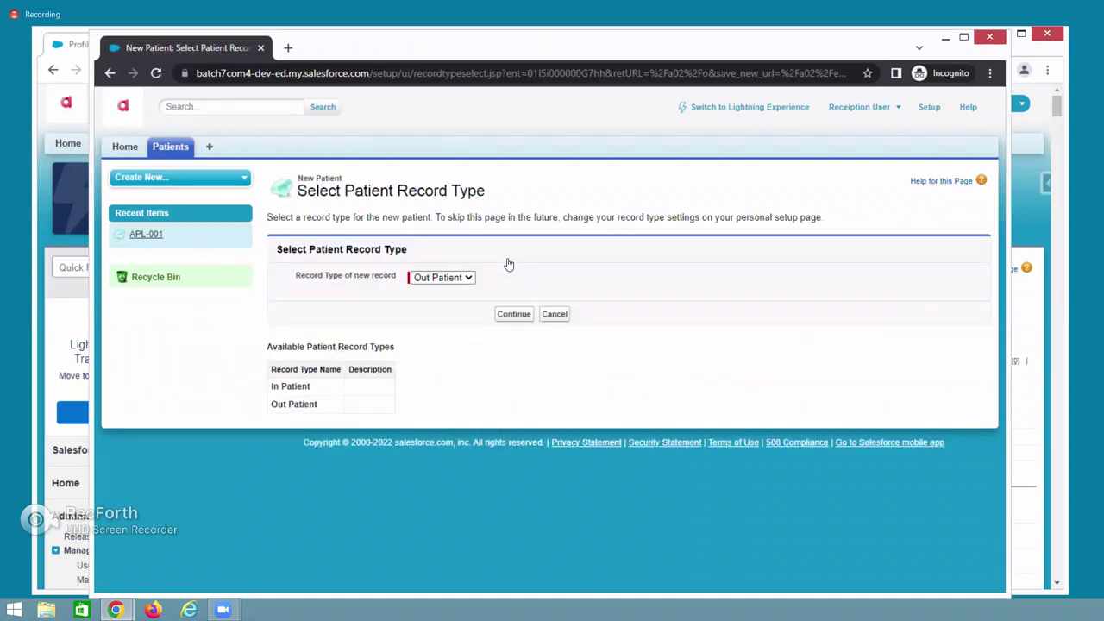
click(505, 317)
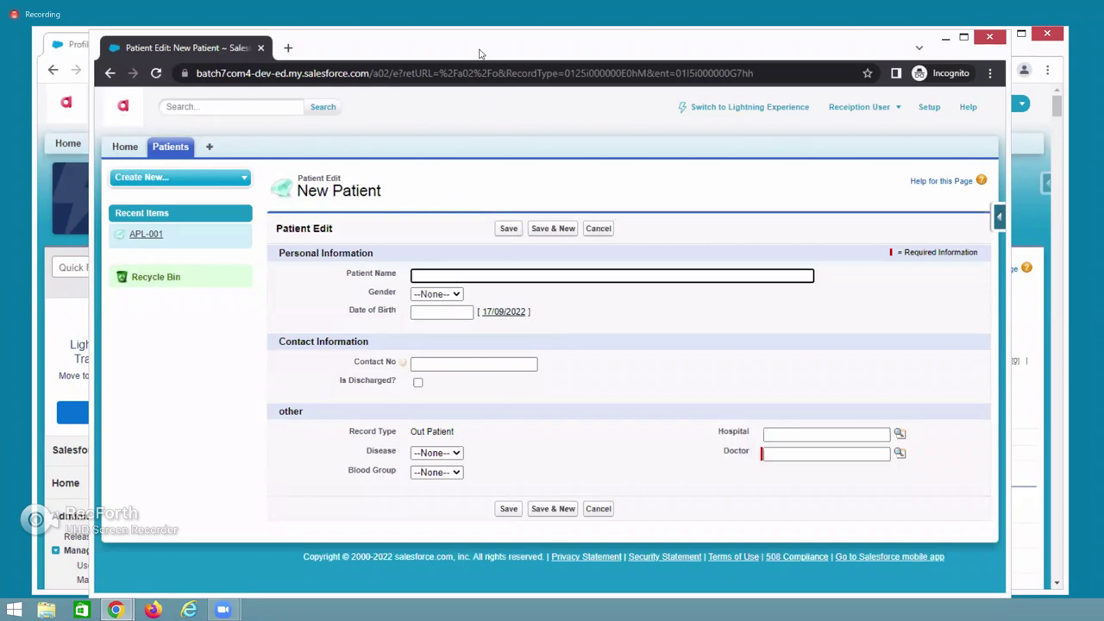
key(alt+Tab)
click(480, 402)
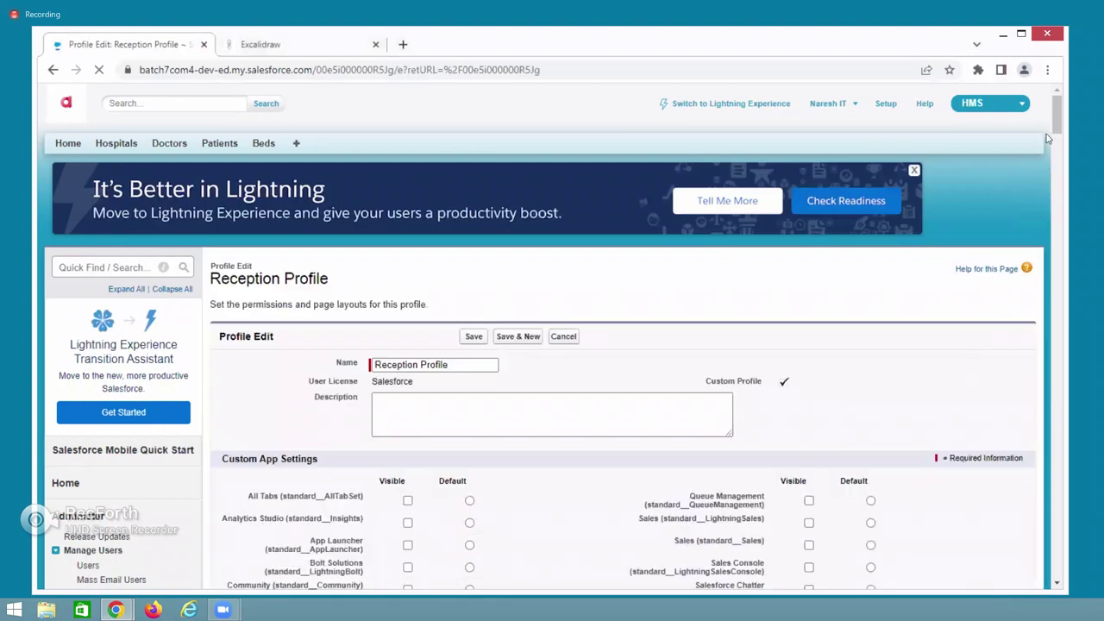
drag(1052, 116, 1049, 545)
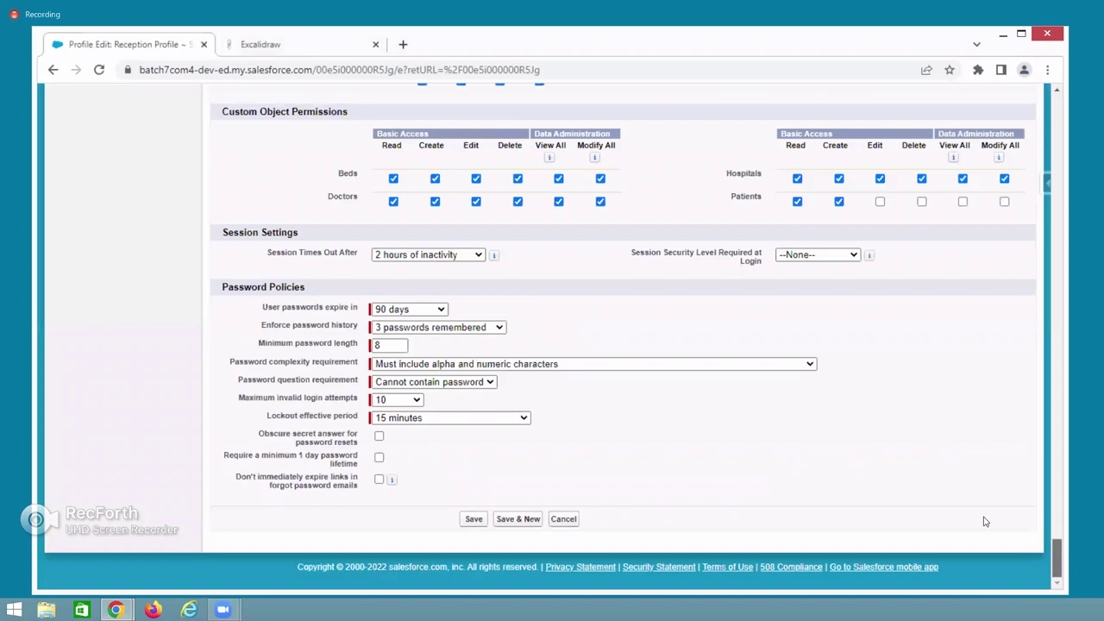
scroll(794, 426, up, 2)
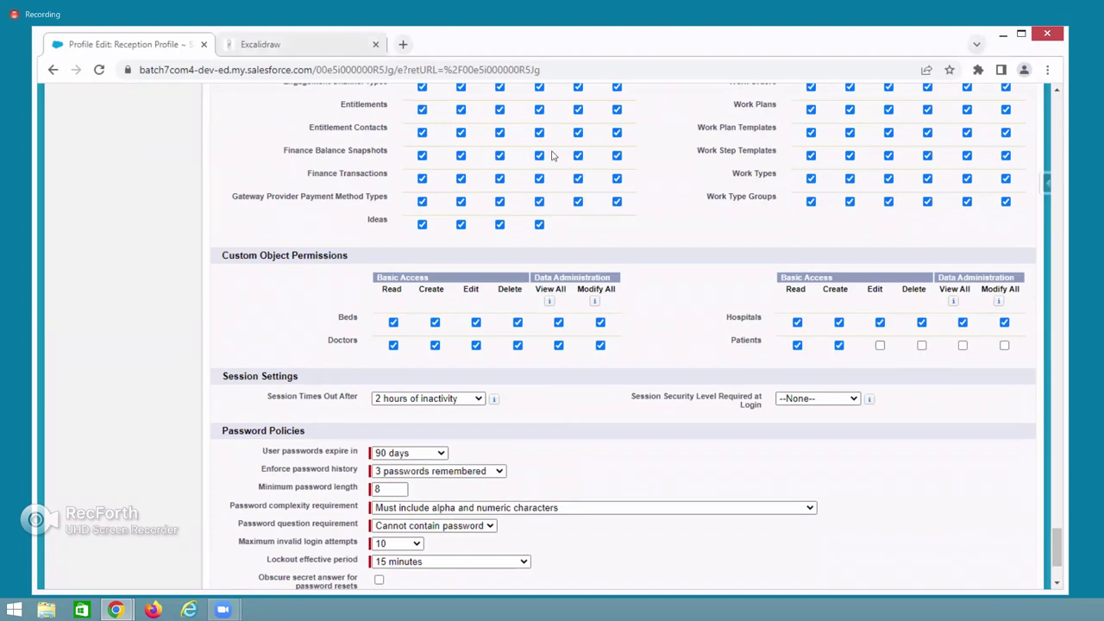
key(alt+Tab)
click(196, 141)
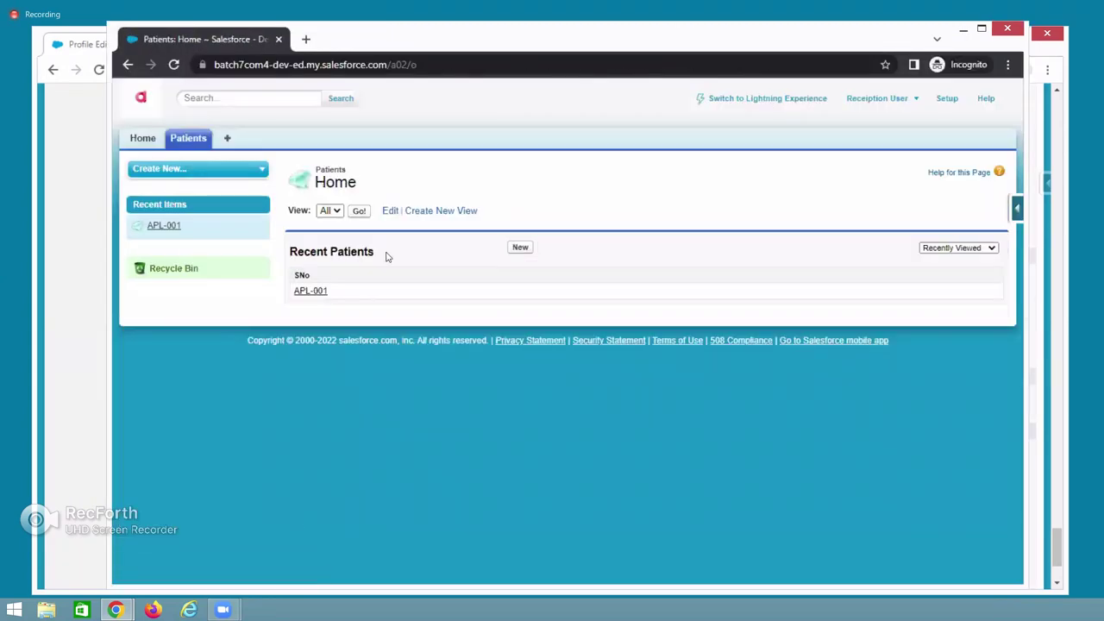
click(355, 213)
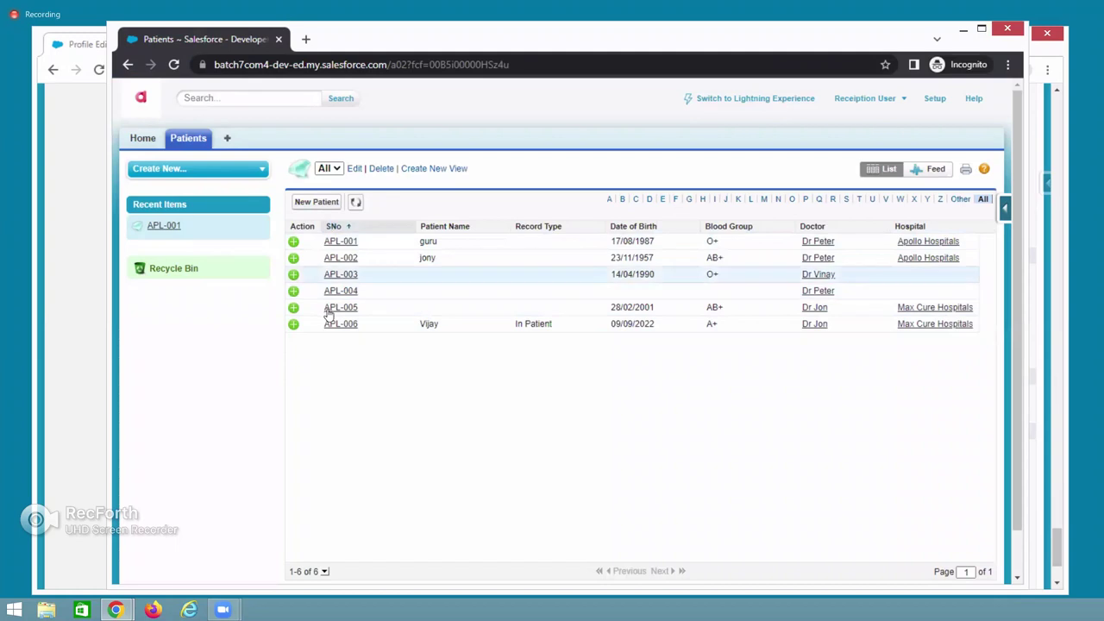
click(343, 246)
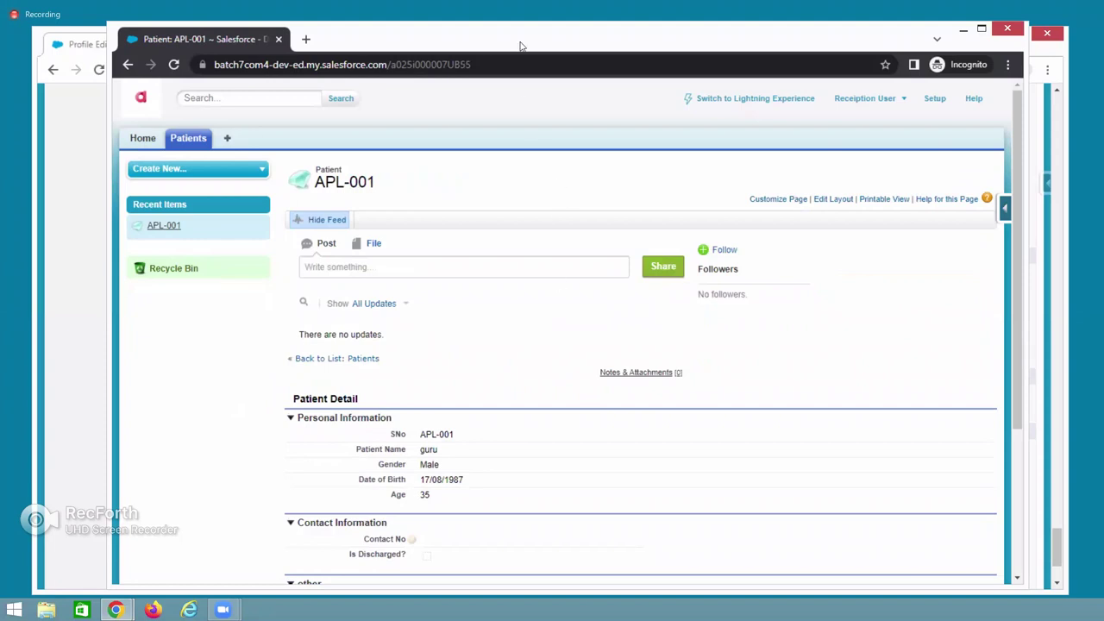
Save the Reception Profile with Edit access on Patients.
key(alt+Tab)
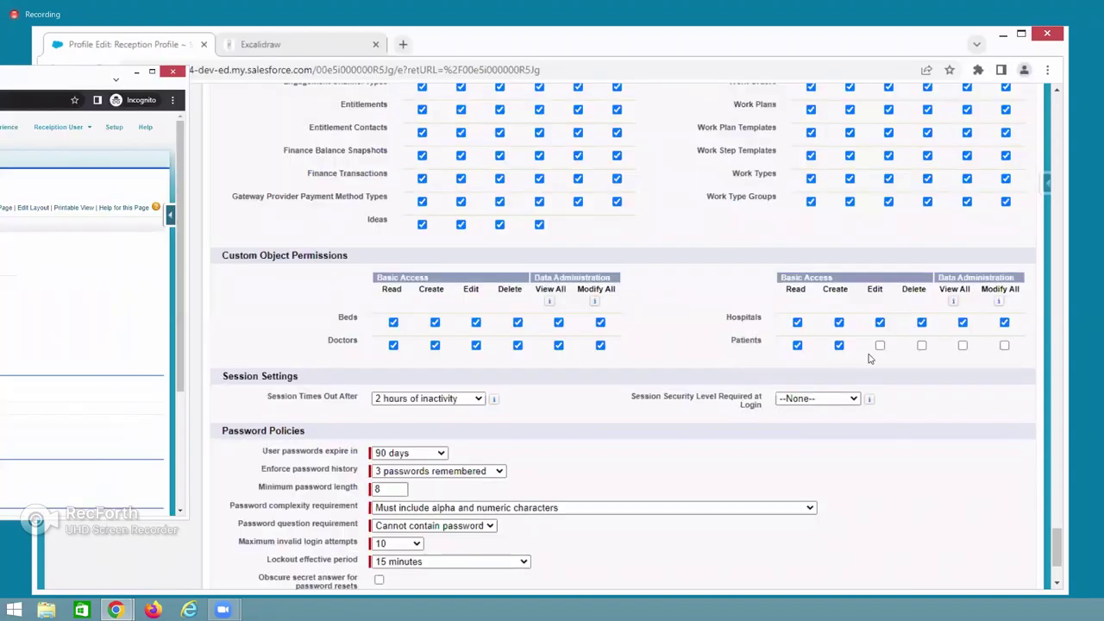
scroll(852, 470, down, 5)
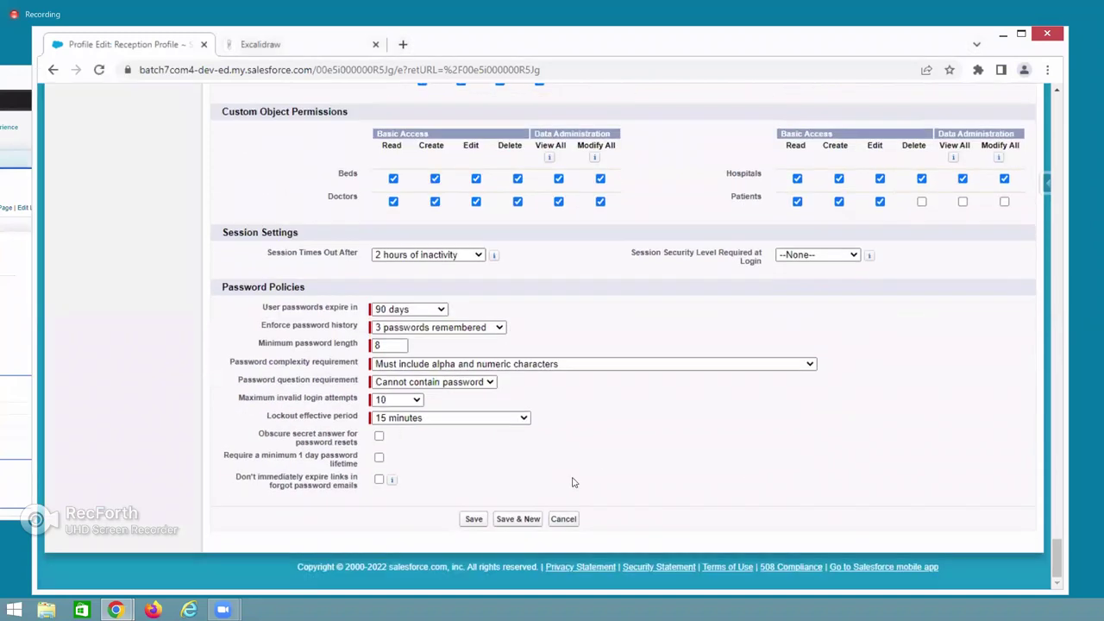
click(477, 519)
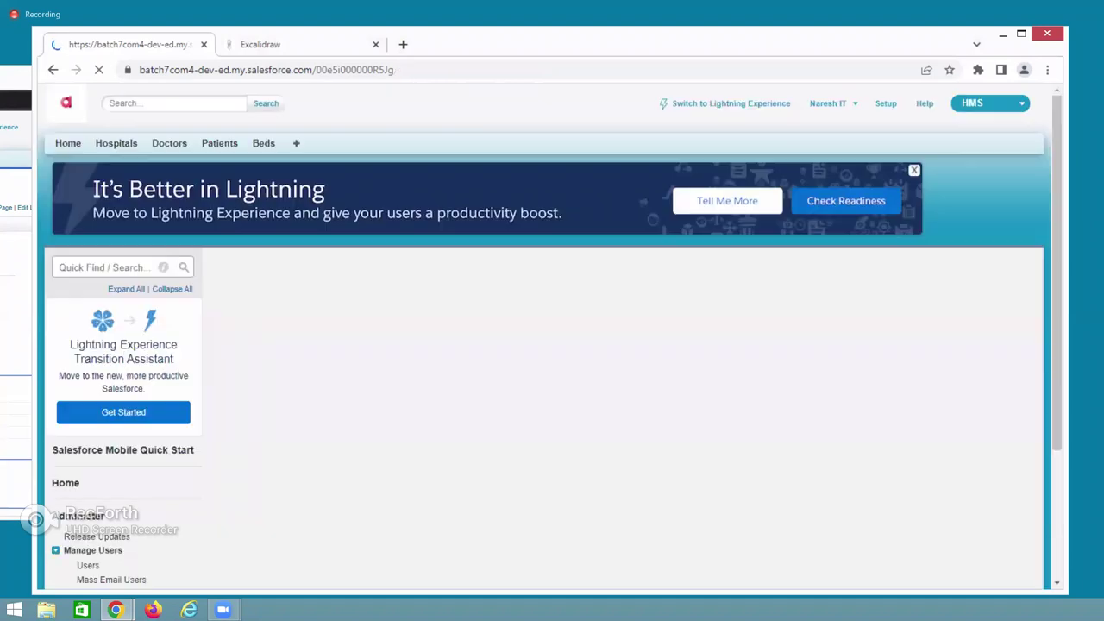
As the reception user, list all patients, open APL-001 for editing, cancel, and minimize the window.
key(alt+Tab)
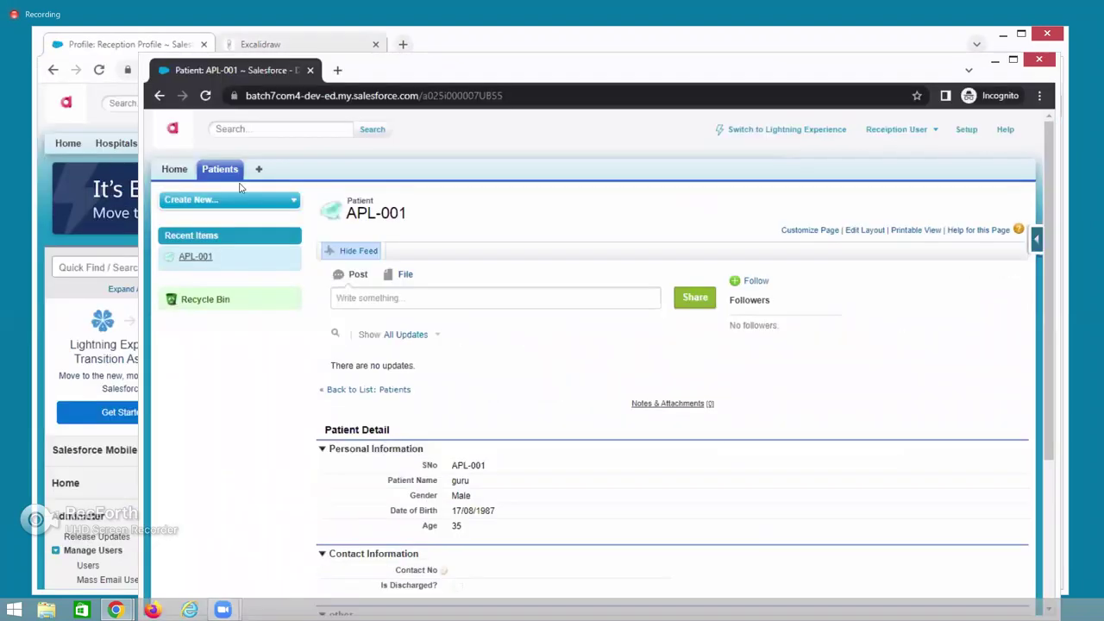
click(222, 173)
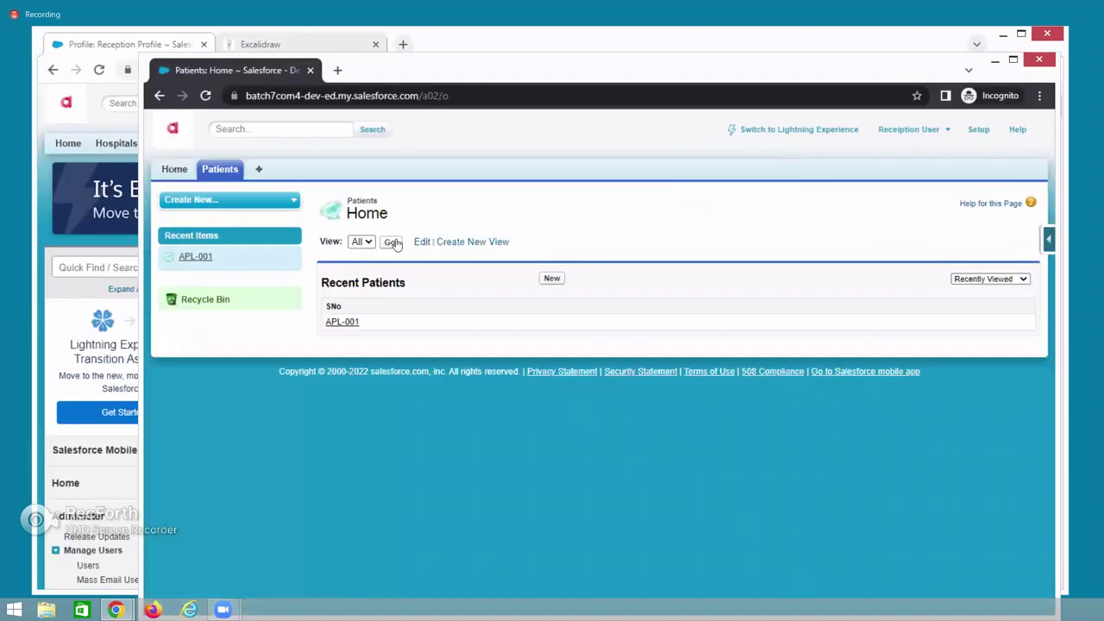
click(391, 241)
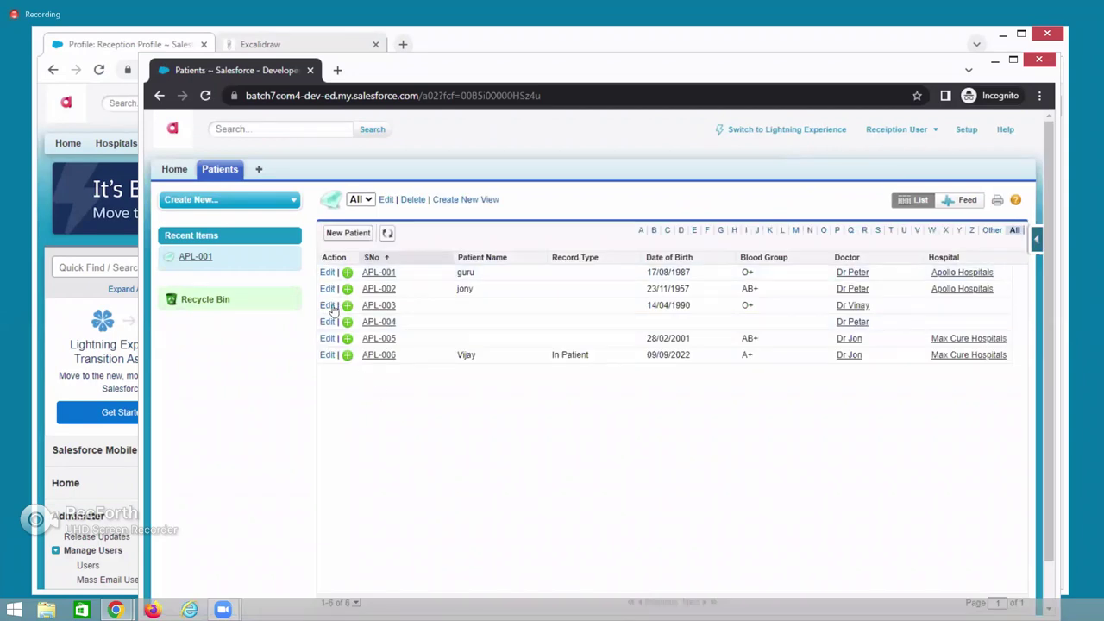
click(383, 273)
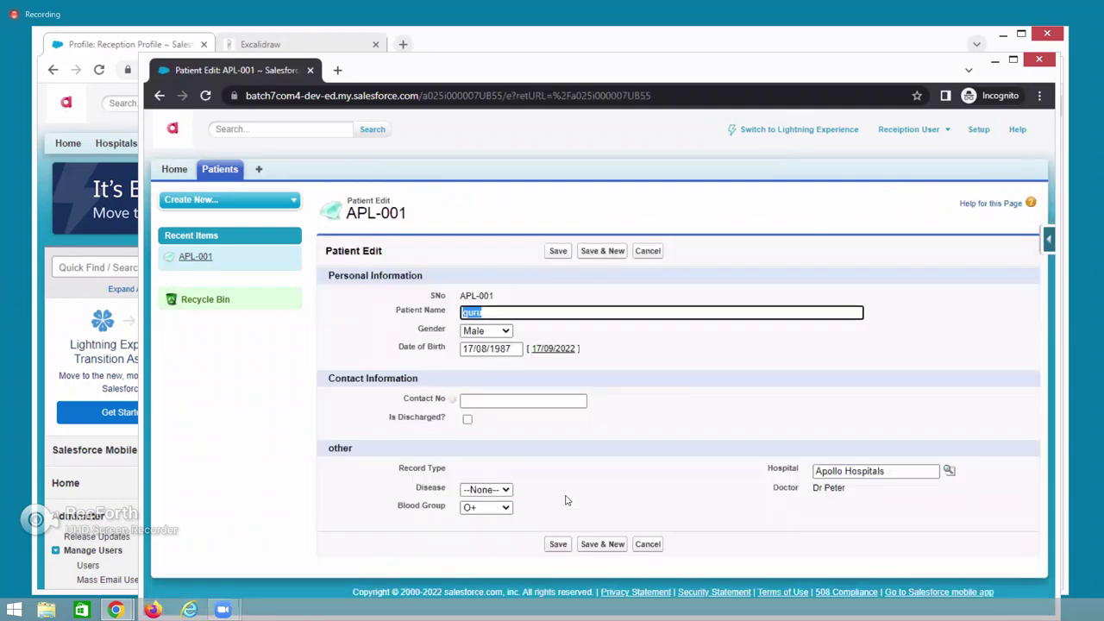
click(159, 96)
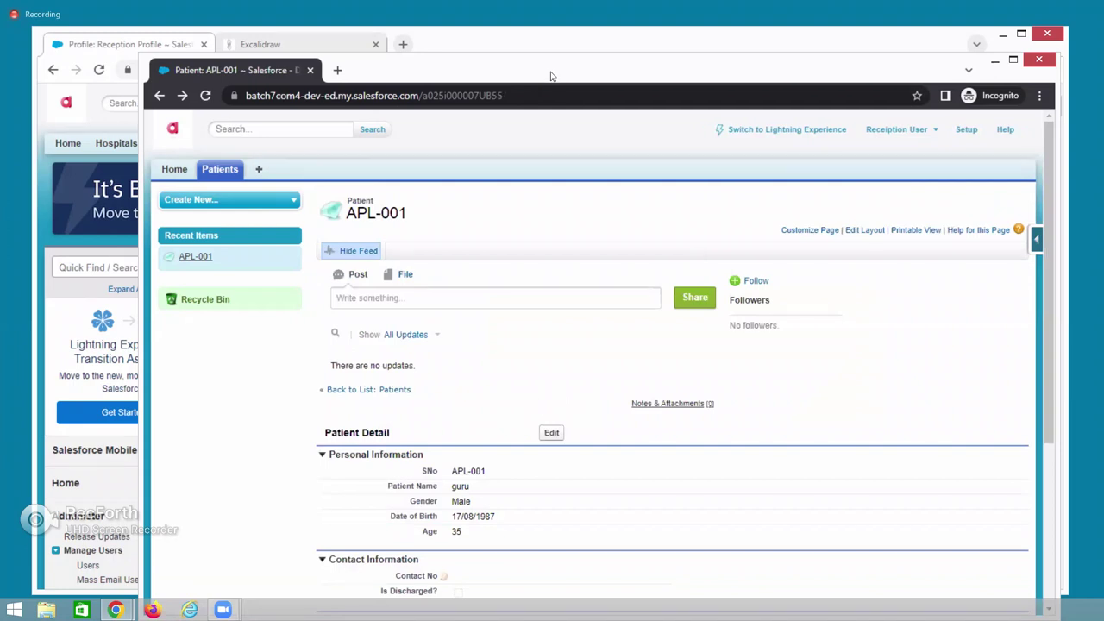
key(super+Down)
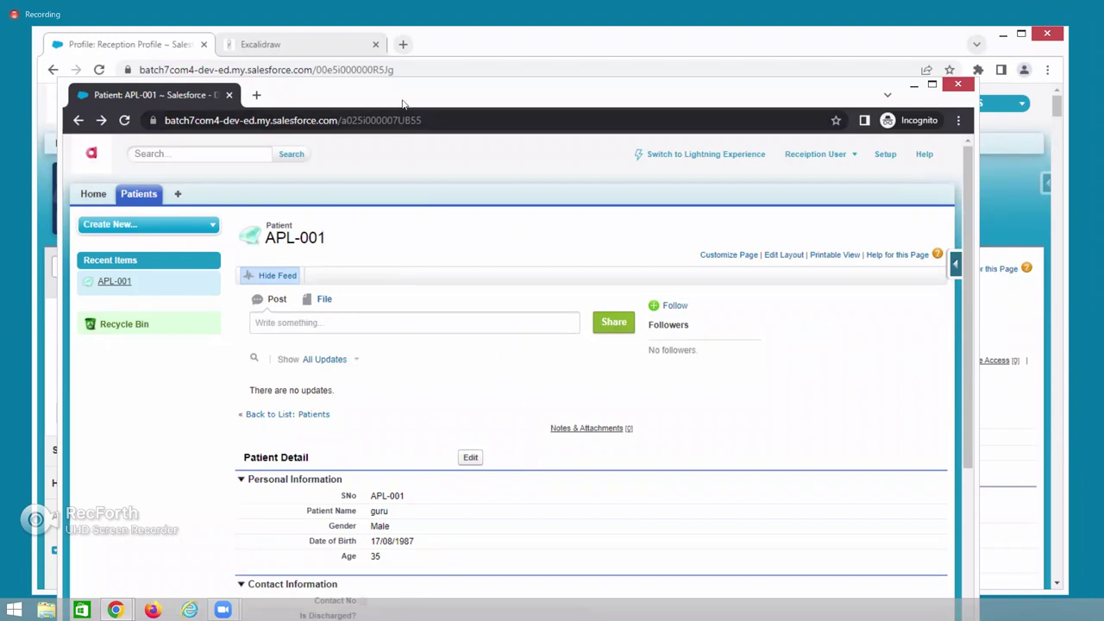
Give the Reception Profile Delete access on Patients and save it.
key(alt+Tab)
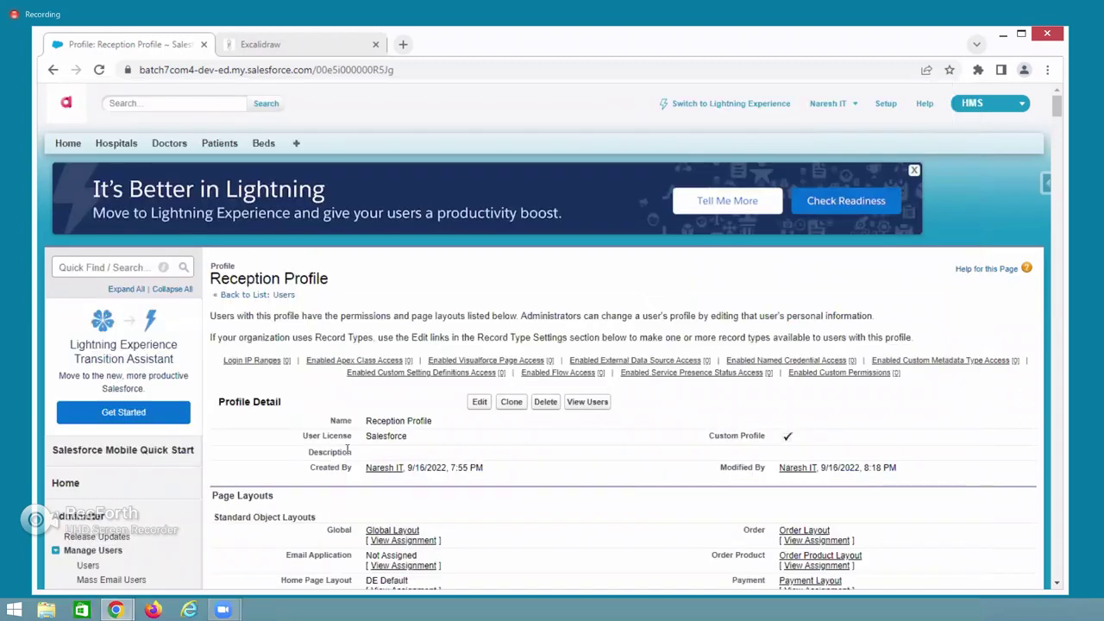
click(476, 403)
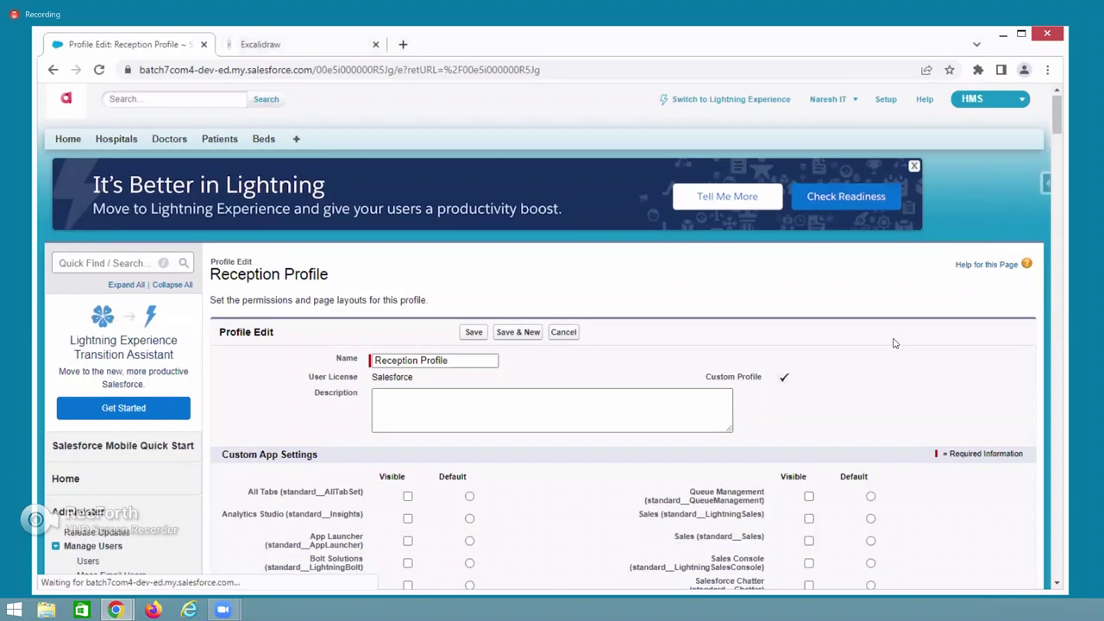
scroll(1035, 204, down, 7)
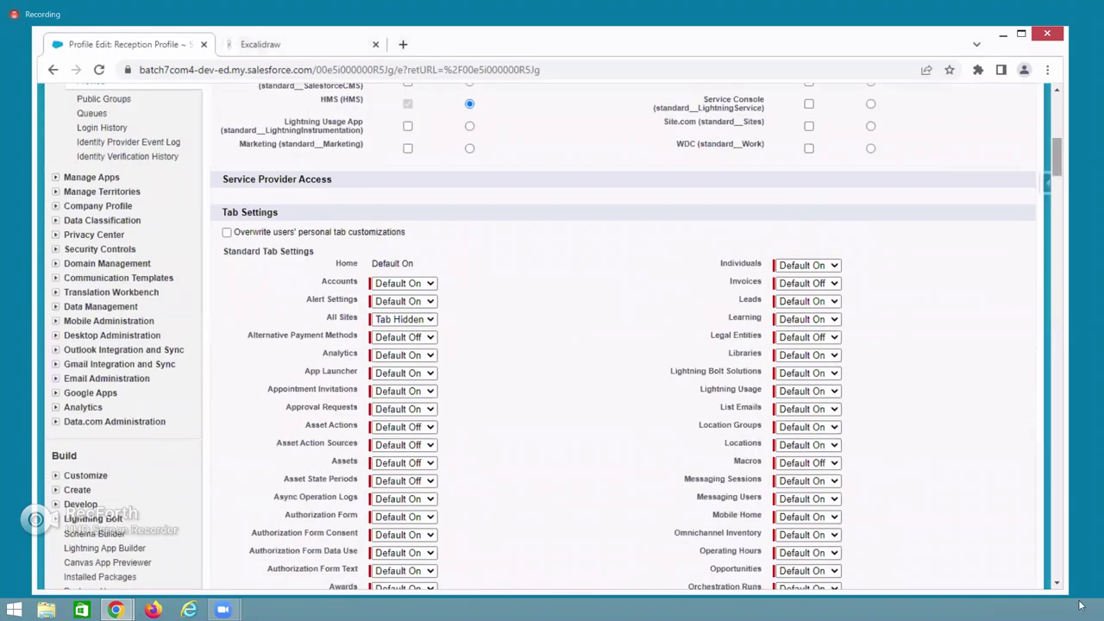
drag(1057, 156, 1057, 565)
click(922, 202)
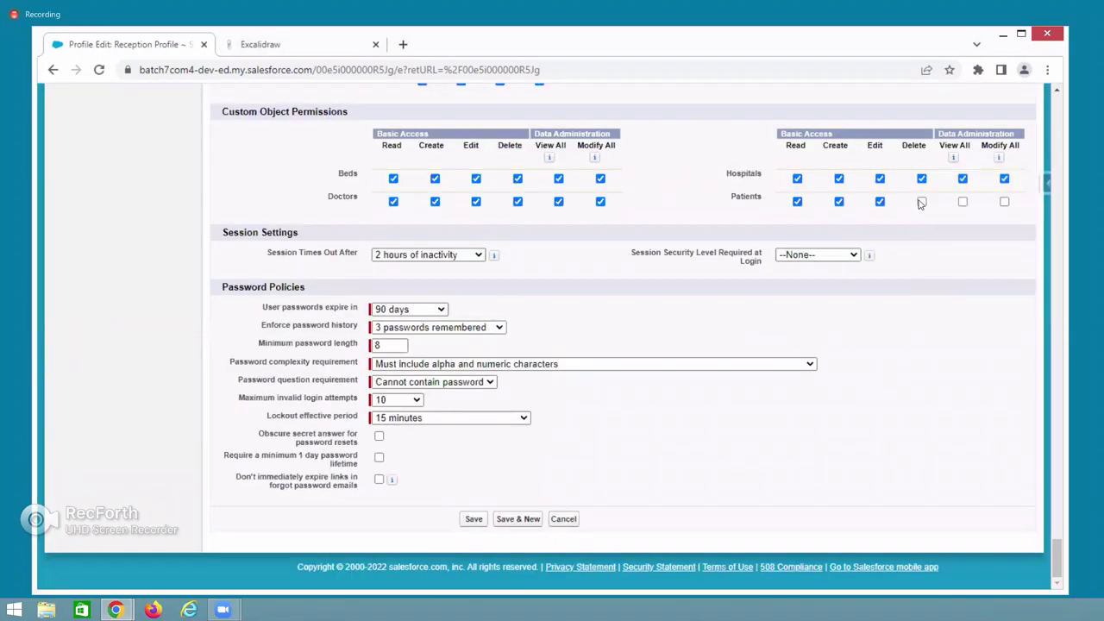
click(466, 519)
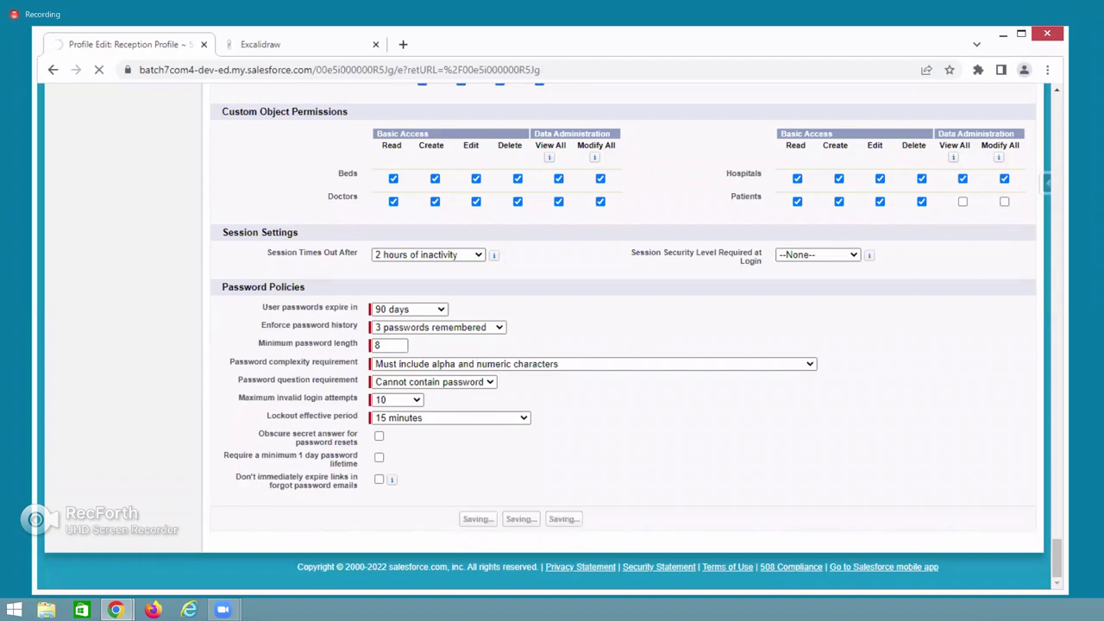
Reload APL-001 as the reception user, inspect the Blood Group and Disease fields, then close the window.
key(alt+Tab)
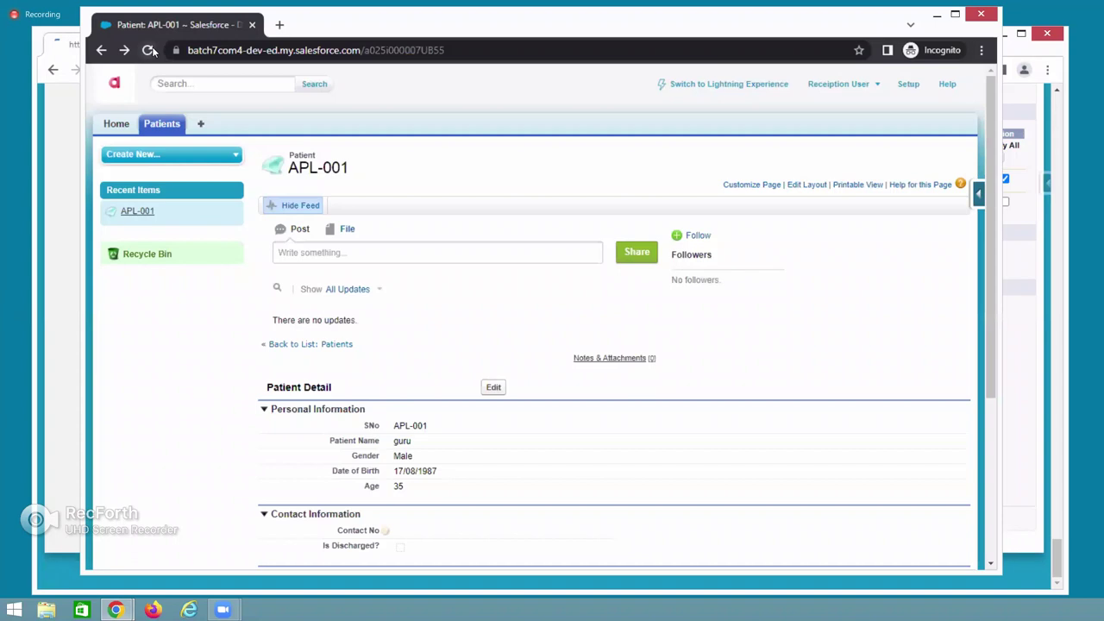
click(146, 51)
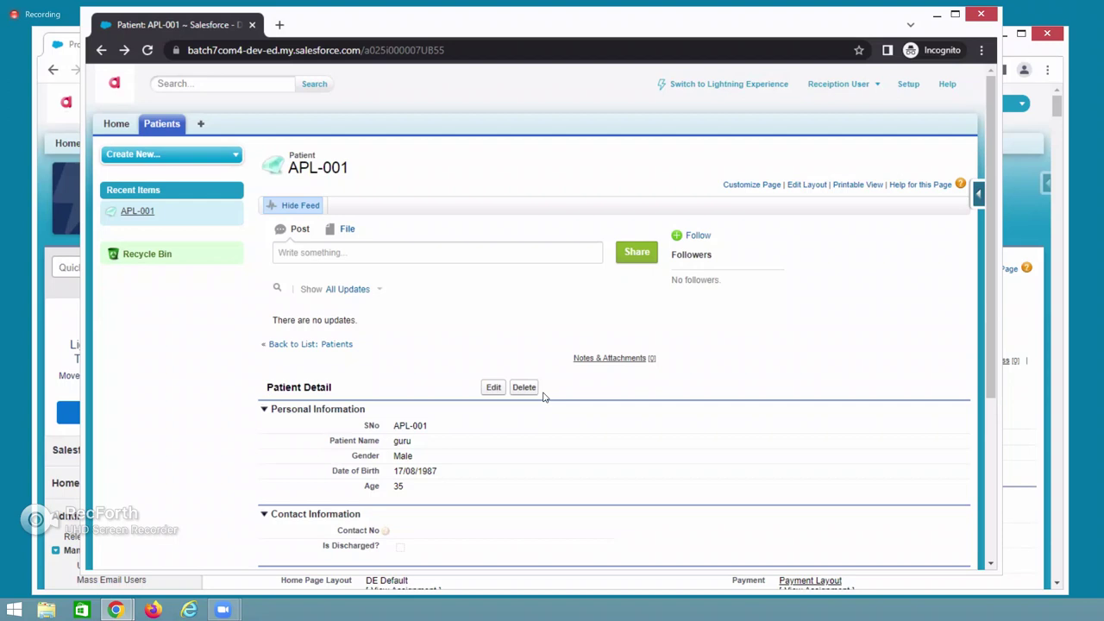
scroll(440, 552, down, 3)
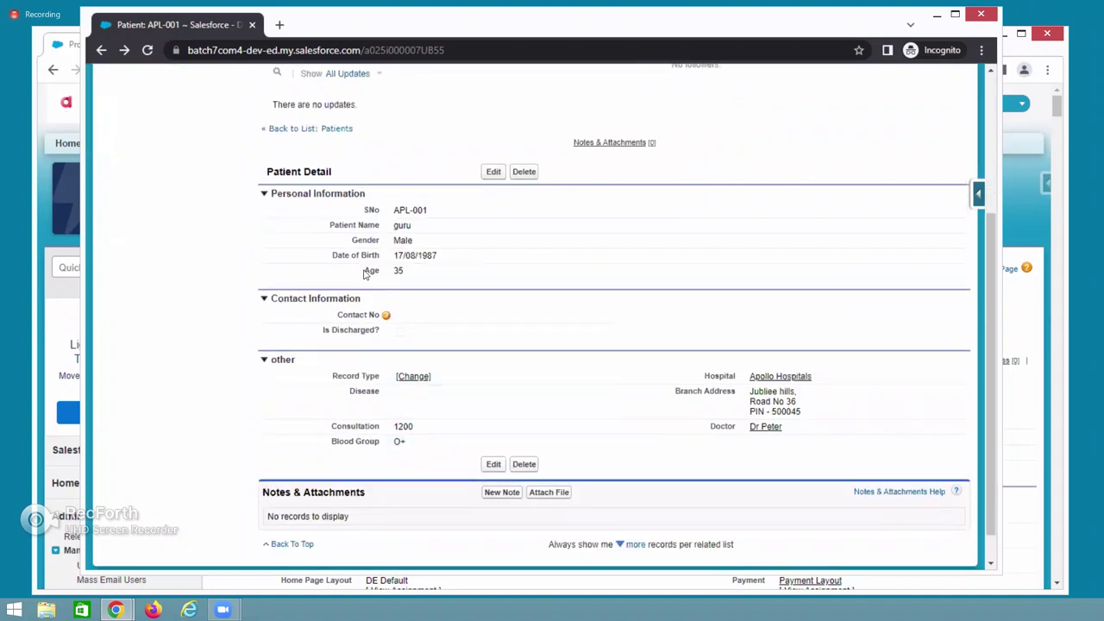
drag(331, 444, 392, 442)
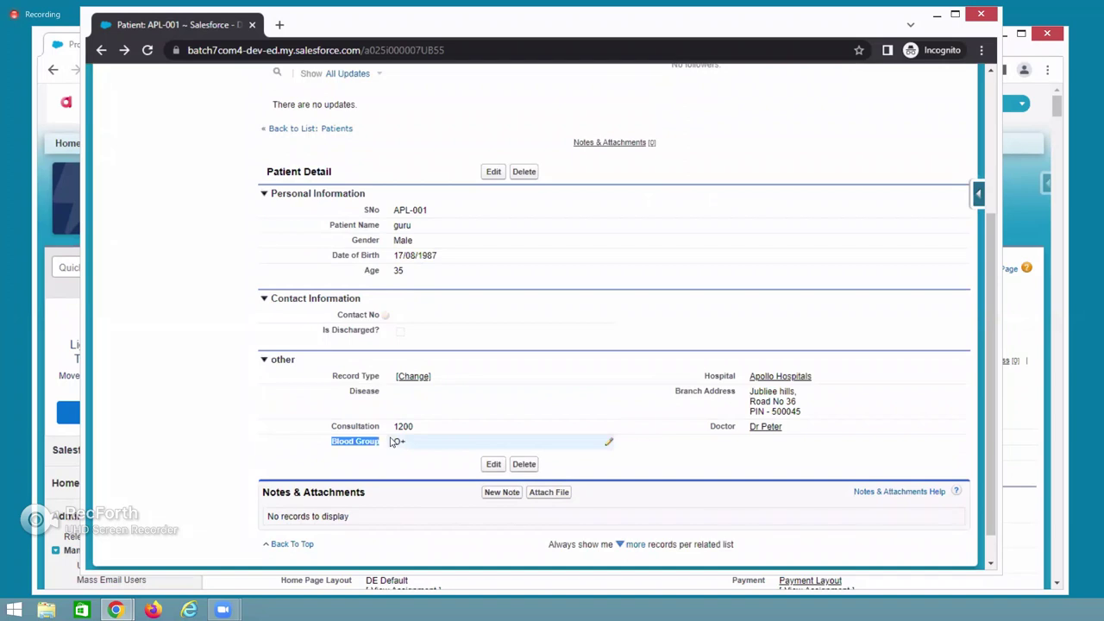
drag(333, 445, 342, 408)
double_click(384, 398)
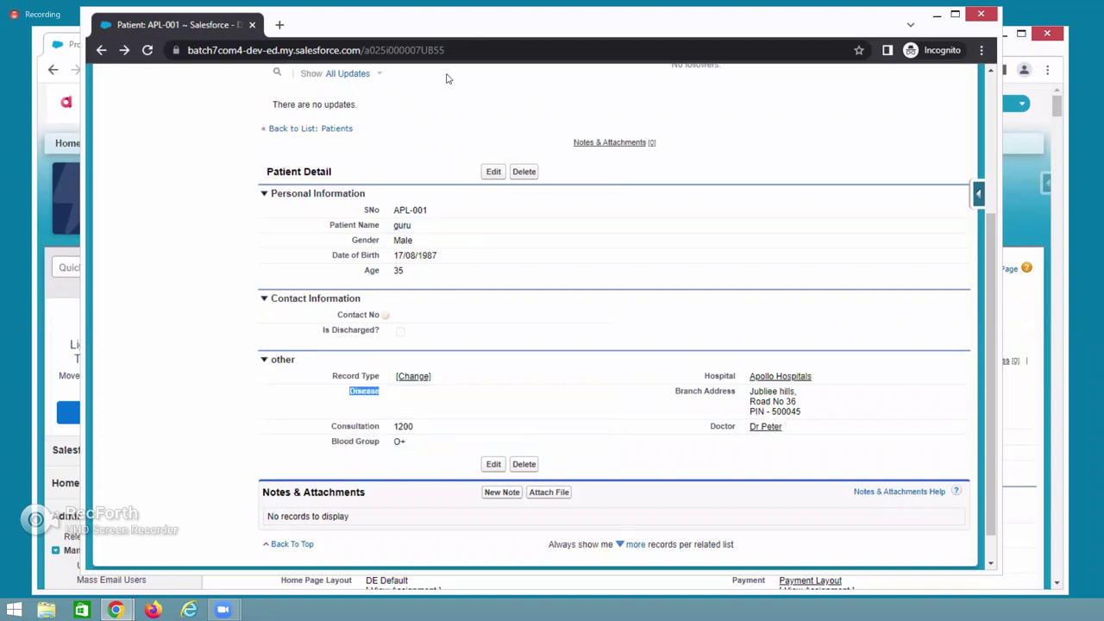
key(ctrl+w)
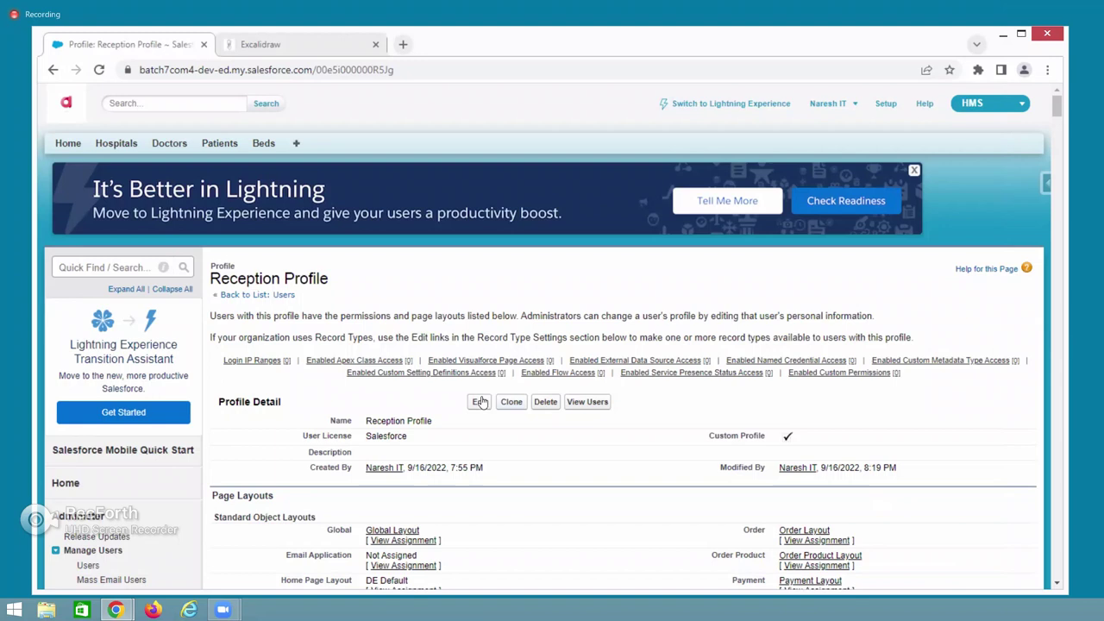
Review the Reception Profile edit page and save it.
scroll(482, 401, down, 1)
scroll(481, 402, down, 5)
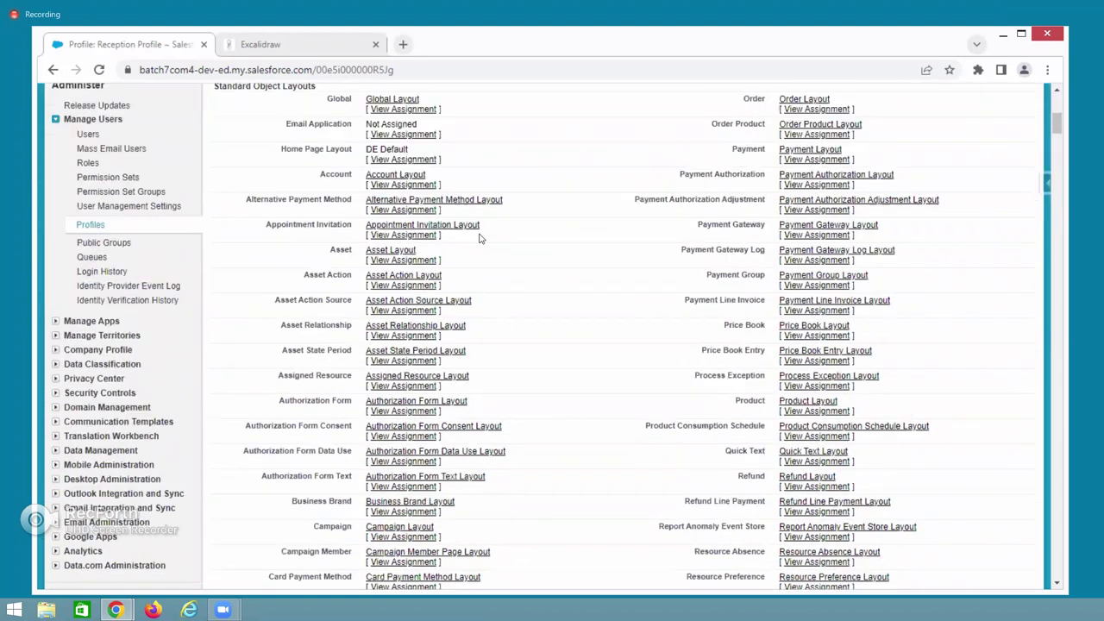
scroll(481, 198, up, 3)
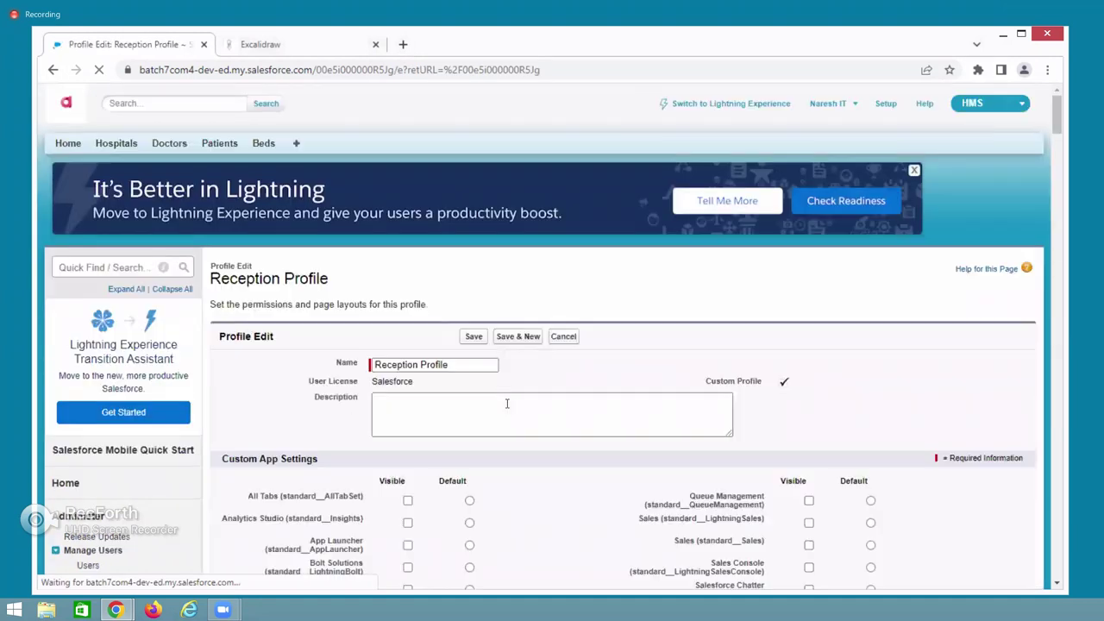
scroll(507, 403, down, 5)
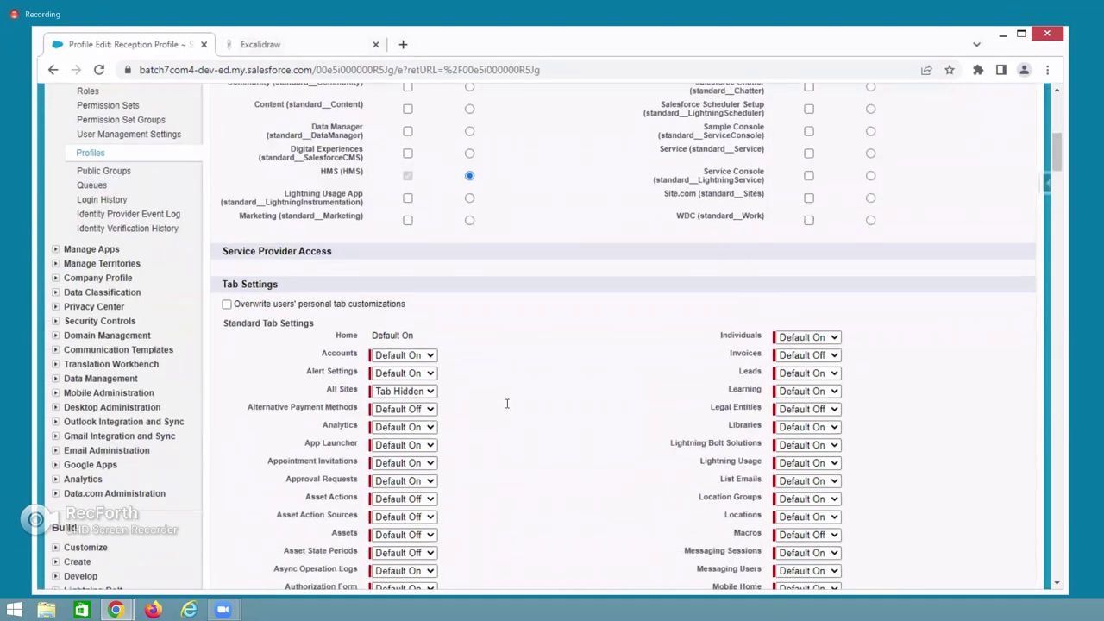
scroll(507, 403, down, 10)
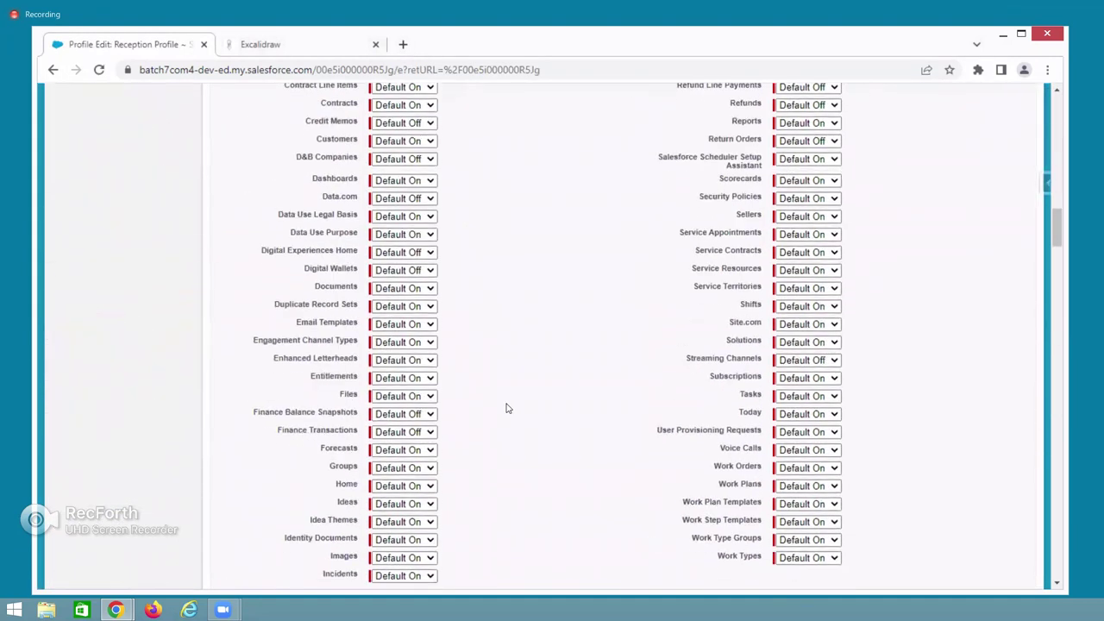
scroll(507, 408, down, 20)
scroll(467, 447, down, 20)
scroll(665, 480, down, 8)
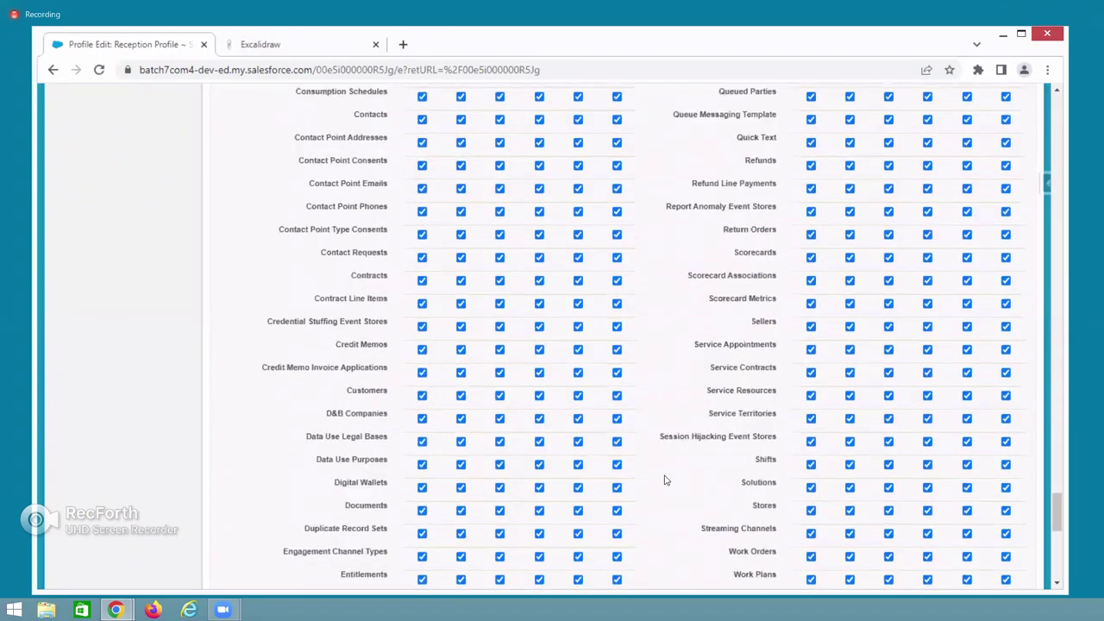
scroll(665, 481, down, 8)
scroll(665, 480, up, 3)
scroll(665, 480, down, 3)
key(Return)
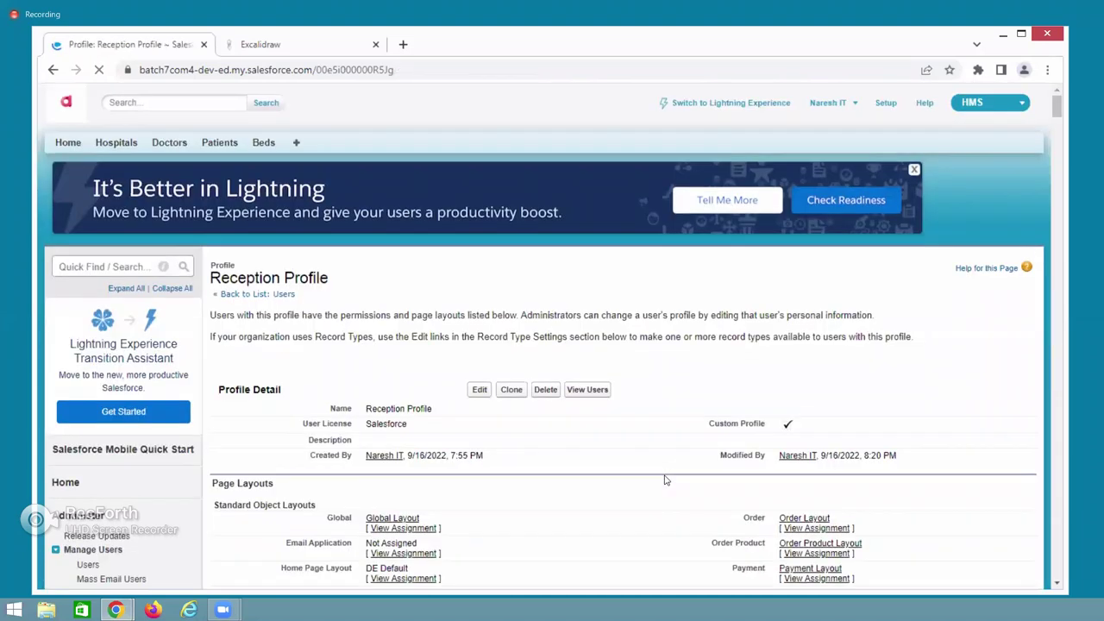
Find Patient under Custom Field-Level Security and open its field-level security view.
scroll(563, 431, down, 6)
scroll(344, 188, down, 9)
scroll(338, 176, down, 7)
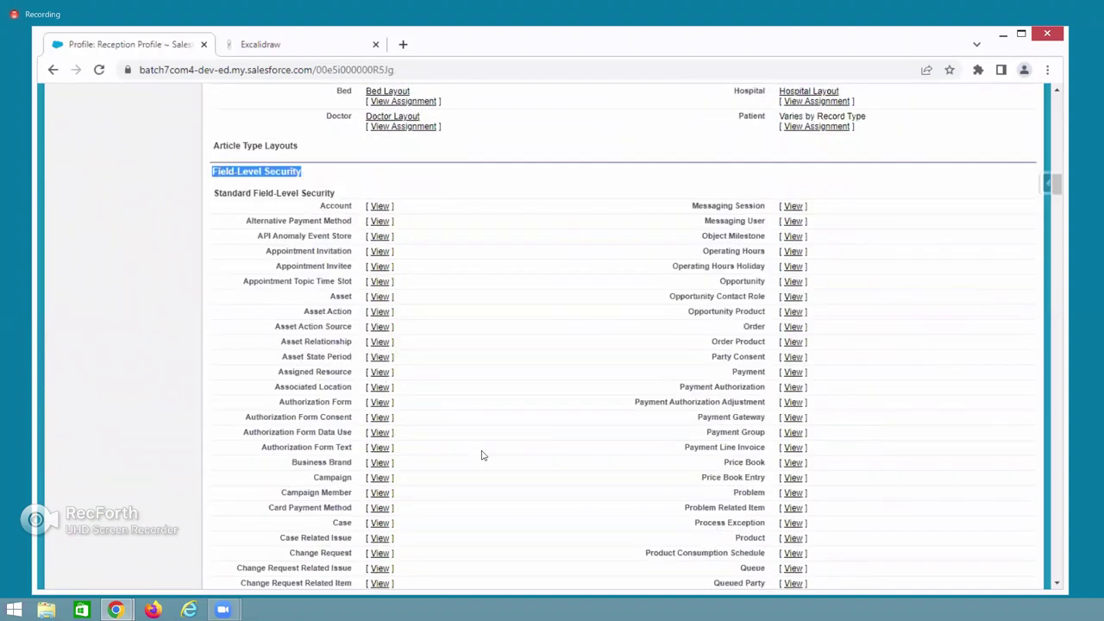
key(ctrl+f)
text(Patient)
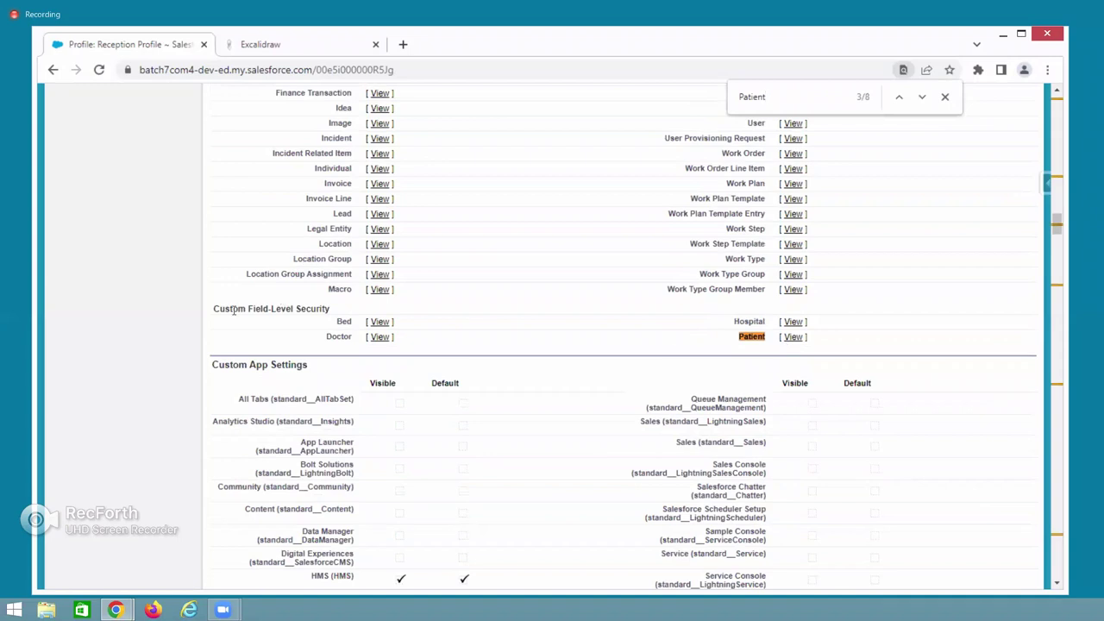
drag(224, 309, 319, 309)
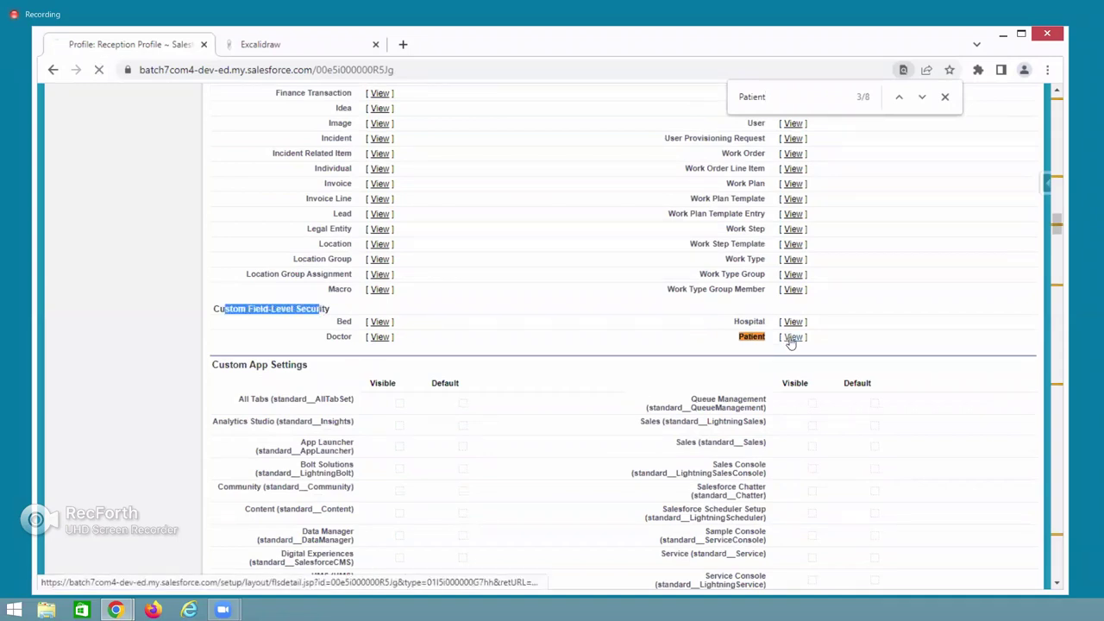
click(792, 337)
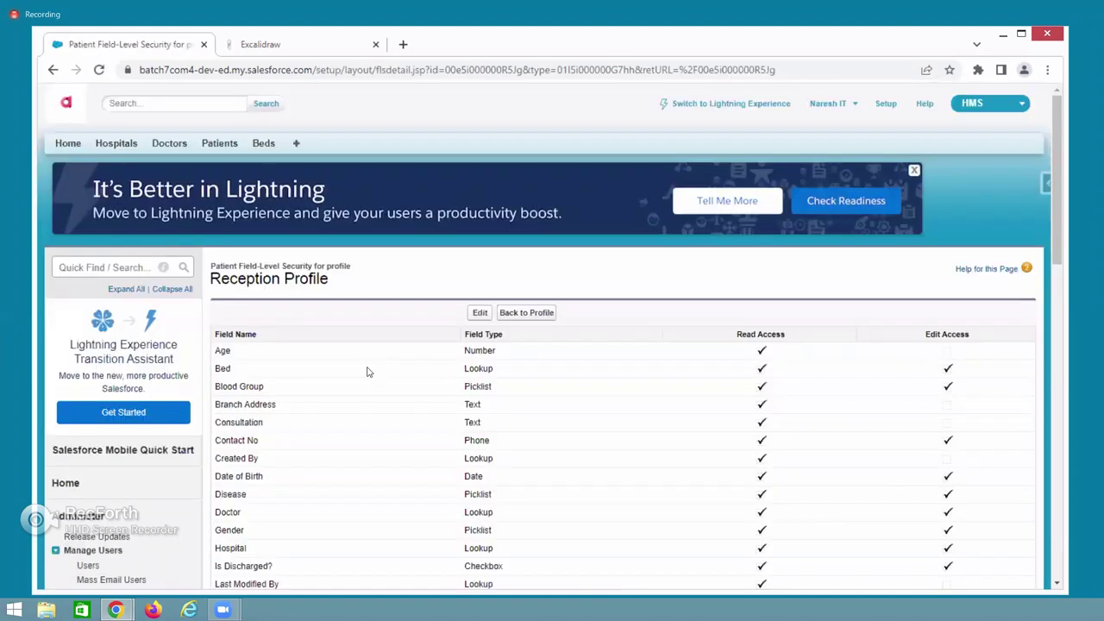
Uncheck Read Access for Blood Group and Disease in Patient field-level security and save.
scroll(340, 486, down, 3)
scroll(340, 485, up, 3)
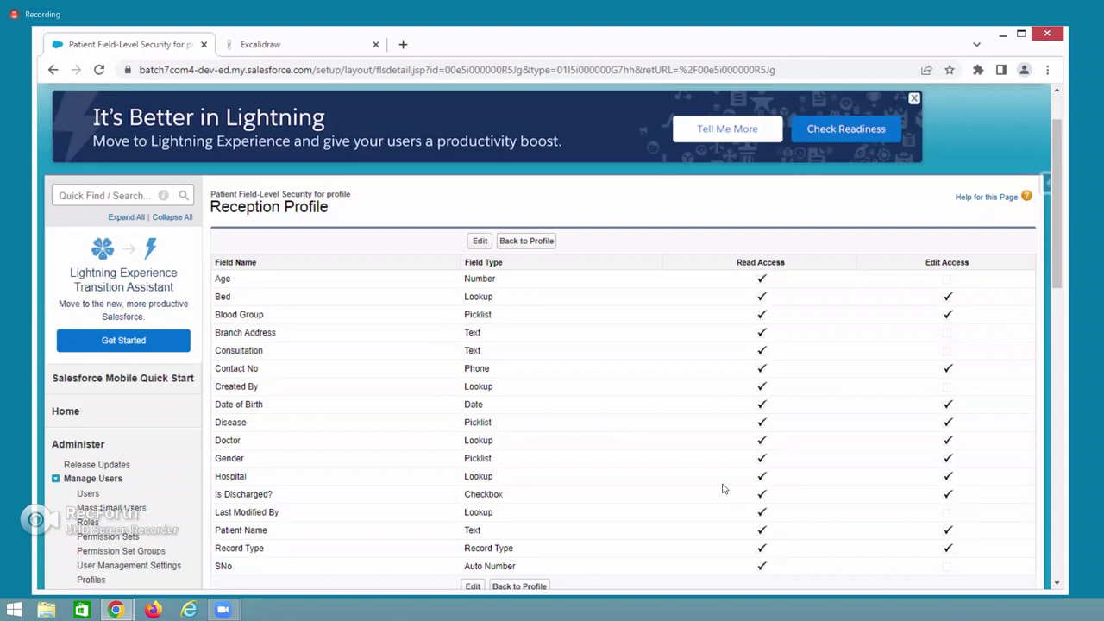
click(478, 244)
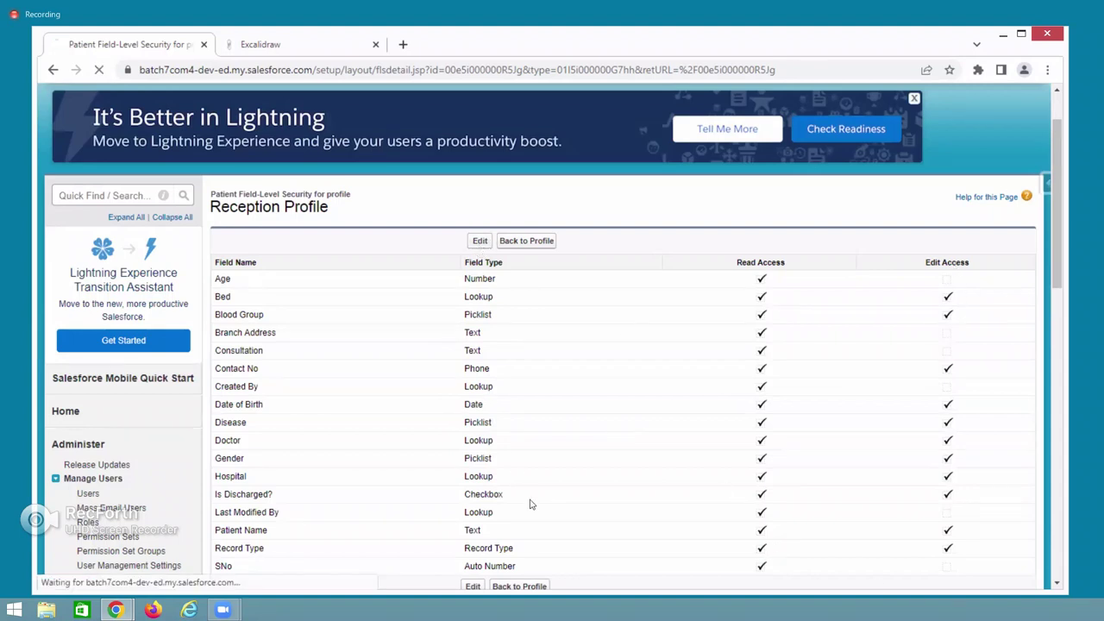
scroll(240, 517, down, 2)
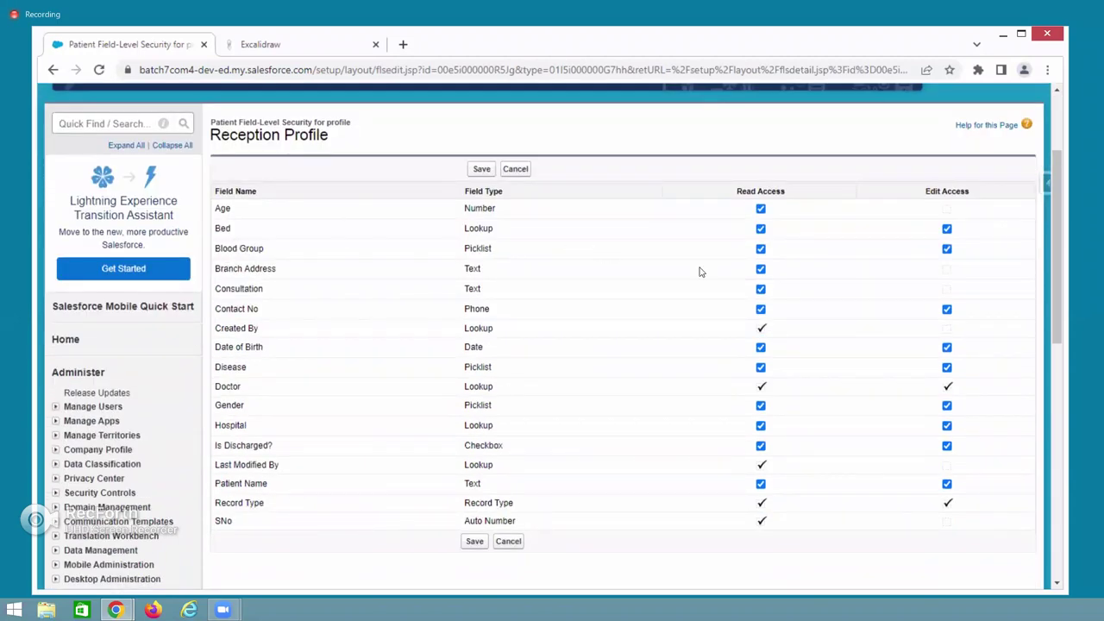
click(760, 249)
click(760, 368)
click(470, 544)
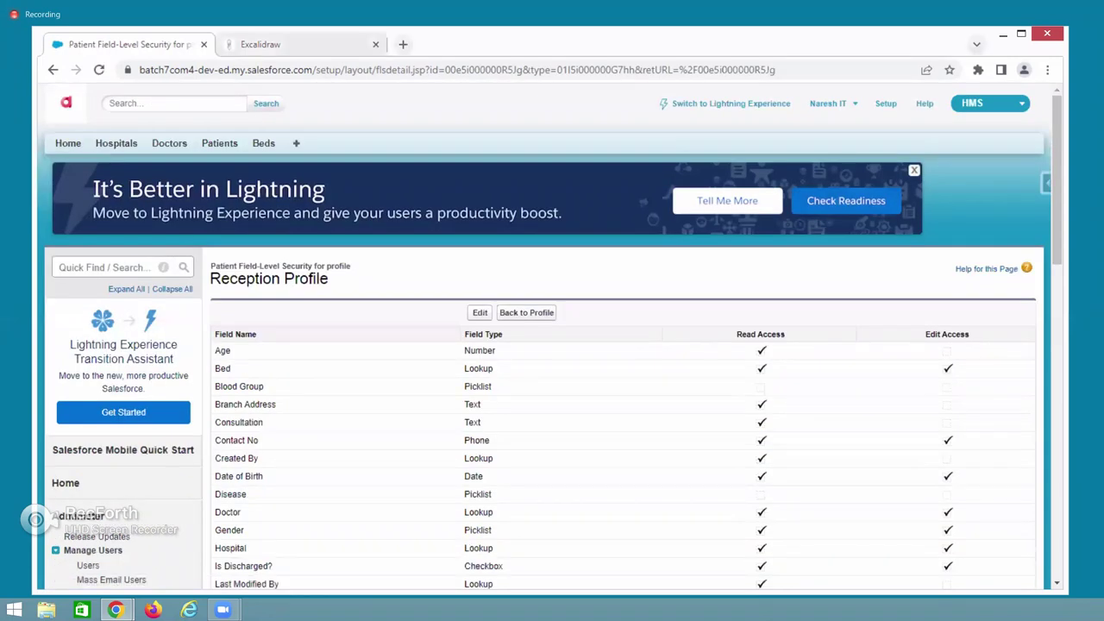
Reload patient APL-001 as the reception user to confirm Disease and Blood Group are hidden.
key(alt+Tab)
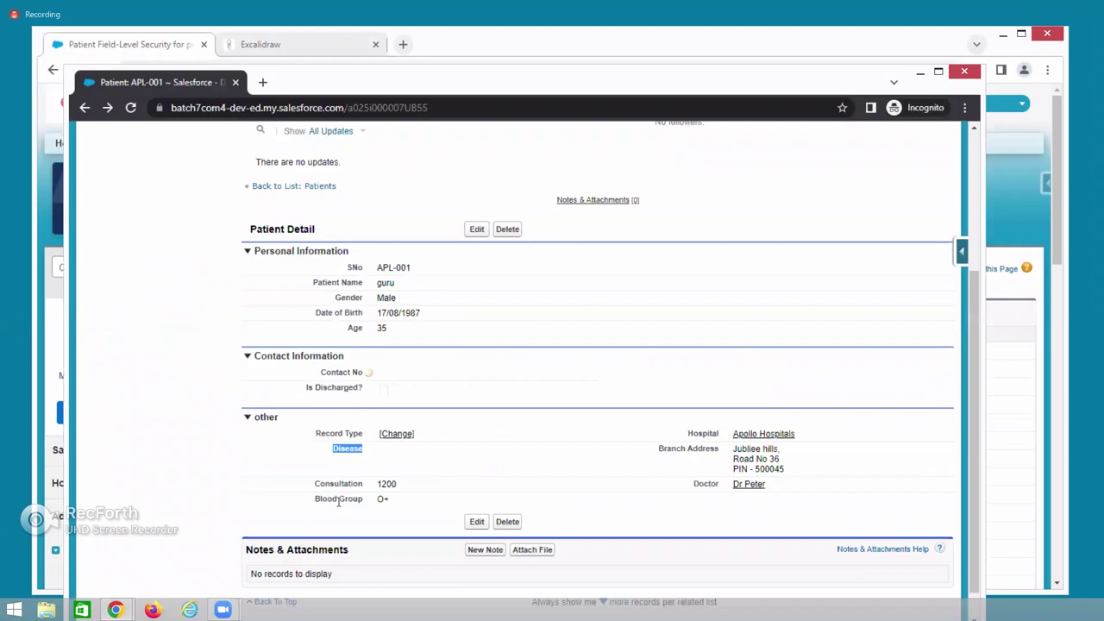
click(130, 107)
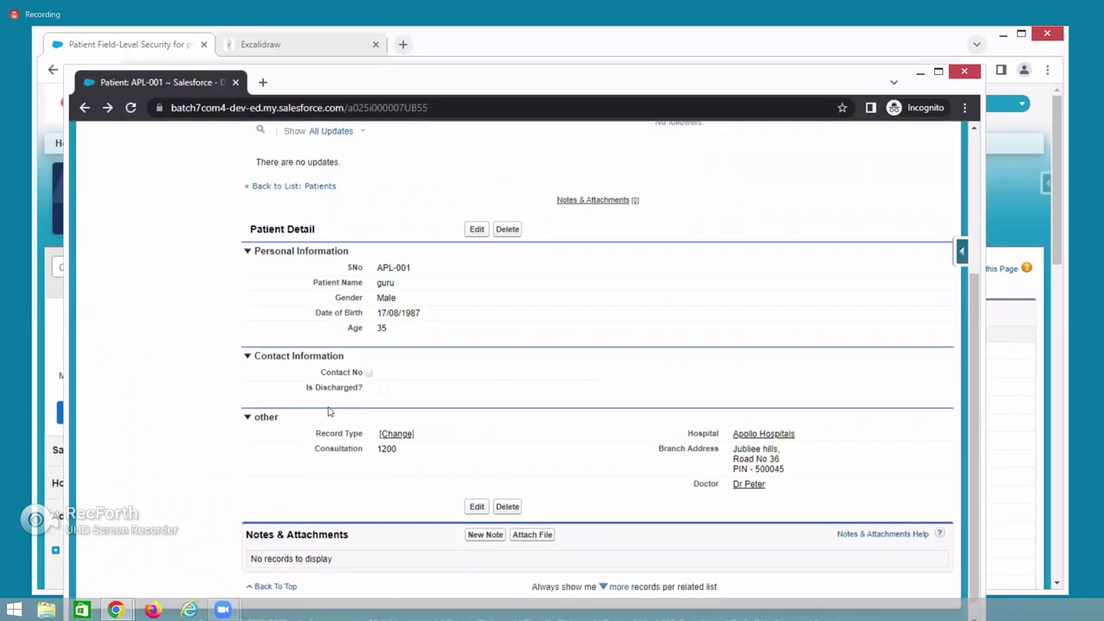